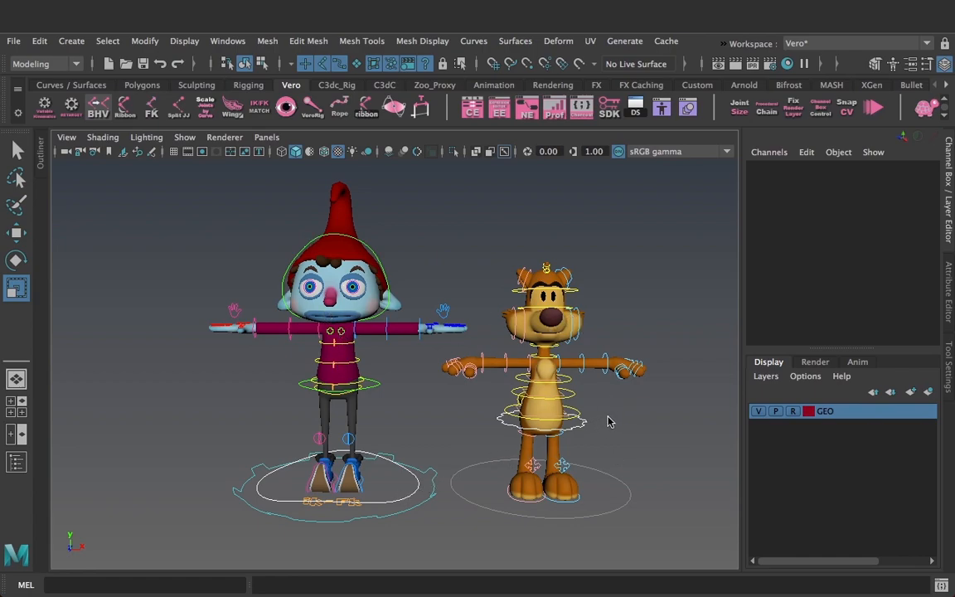
# - Try moving the bear character's COG control to see how the whole body follows
pyautogui.keyDown('alt'); pyautogui.moveTo(501, 331); pyautogui.dragTo(382, 267, button='middle'); pyautogui.keyUp('alt')
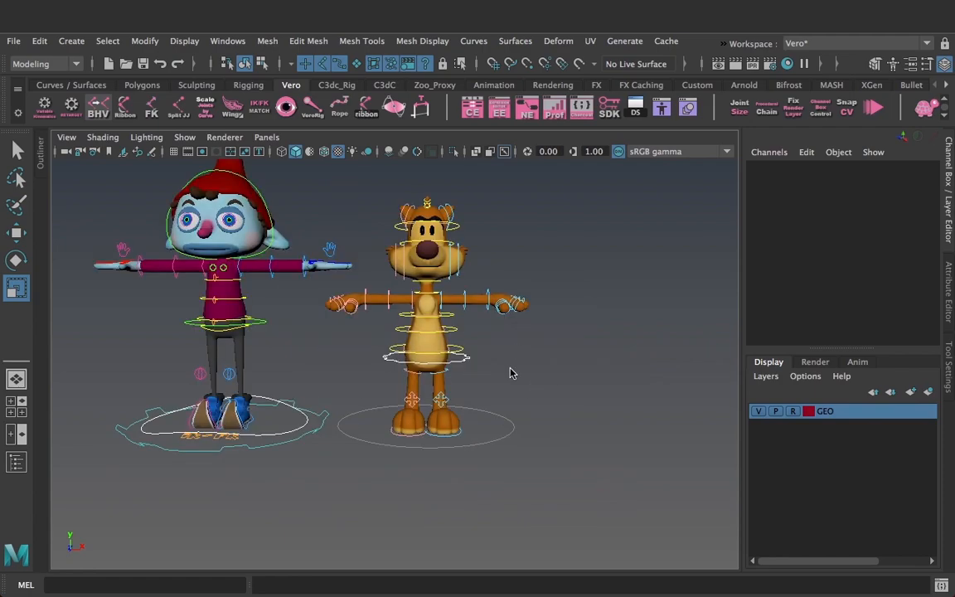
pyautogui.click(471, 360)
pyautogui.press('f')
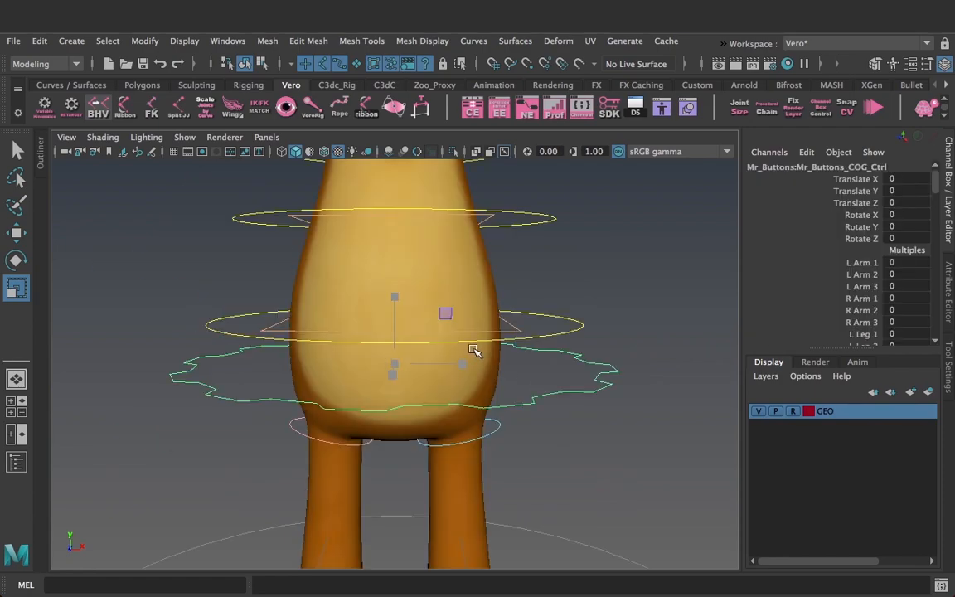
pyautogui.keyDown('alt'); pyautogui.moveTo(531, 362); pyautogui.dragTo(425, 326, button='right'); pyautogui.keyUp('alt')
pyautogui.keyDown('alt'); pyautogui.moveTo(372, 359); pyautogui.dragTo(395, 387); pyautogui.keyUp('alt')
pyautogui.hotkey('ctrl', 'z')
# - Select the bear's three FK spine controls and try moving the upper body with them
pyautogui.click(505, 367)
pyautogui.click(467, 351)
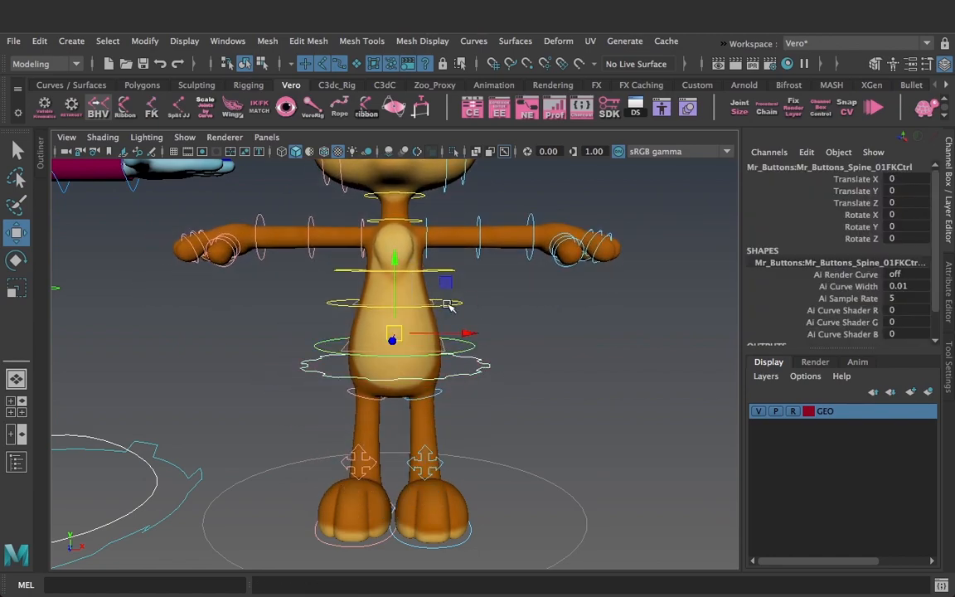
pyautogui.keyDown('alt'); pyautogui.moveTo(470, 292); pyautogui.dragTo(392, 285); pyautogui.keyUp('alt')
pyautogui.moveTo(452, 242)
pyautogui.mouseDown()
pyautogui.moveTo(433, 263)
pyautogui.moveTo(459, 251)
pyautogui.mouseUp()
pyautogui.hotkey('ctrl', 'z')
pyautogui.keyDown('alt'); pyautogui.moveTo(444, 305); pyautogui.dragTo(574, 348); pyautogui.keyUp('alt')
pyautogui.keyDown('alt'); pyautogui.moveTo(443, 326); pyautogui.dragTo(418, 326, button='right'); pyautogui.keyUp('alt')
pyautogui.keyDown('alt'); pyautogui.moveTo(470, 326); pyautogui.dragTo(519, 431, button='middle'); pyautogui.keyUp('alt')
pyautogui.keyDown('alt'); pyautogui.moveTo(518, 431); pyautogui.dragTo(511, 398); pyautogui.keyUp('alt')
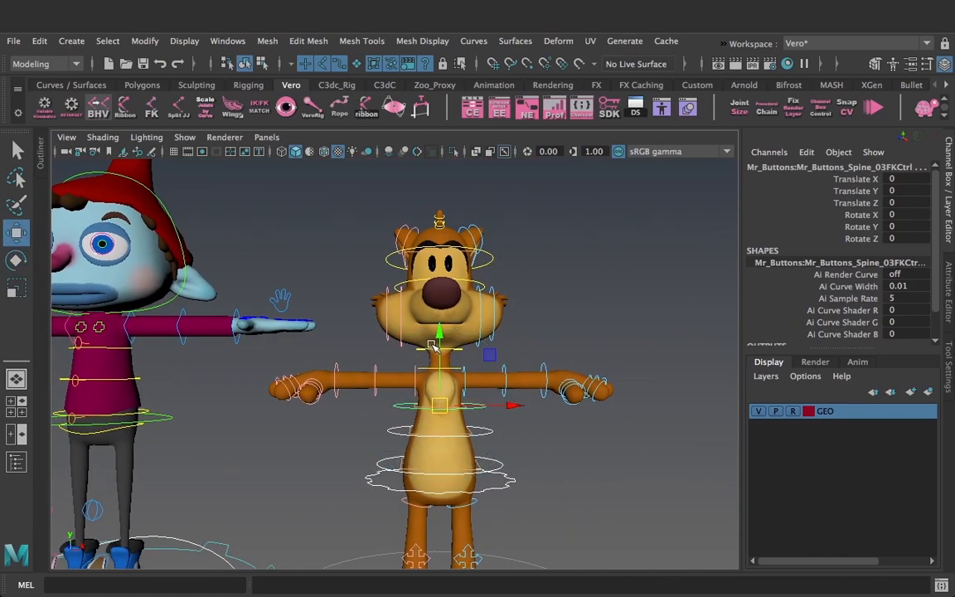
pyautogui.moveTo(439, 321); pyautogui.dragTo(436, 399)
pyautogui.hotkey('ctrl', 'z')
# - Try moving the bear's hip IK spine control to shift the lower torso
pyautogui.keyDown('alt'); pyautogui.moveTo(504, 427); pyautogui.dragTo(471, 295, button='middle'); pyautogui.keyUp('alt')
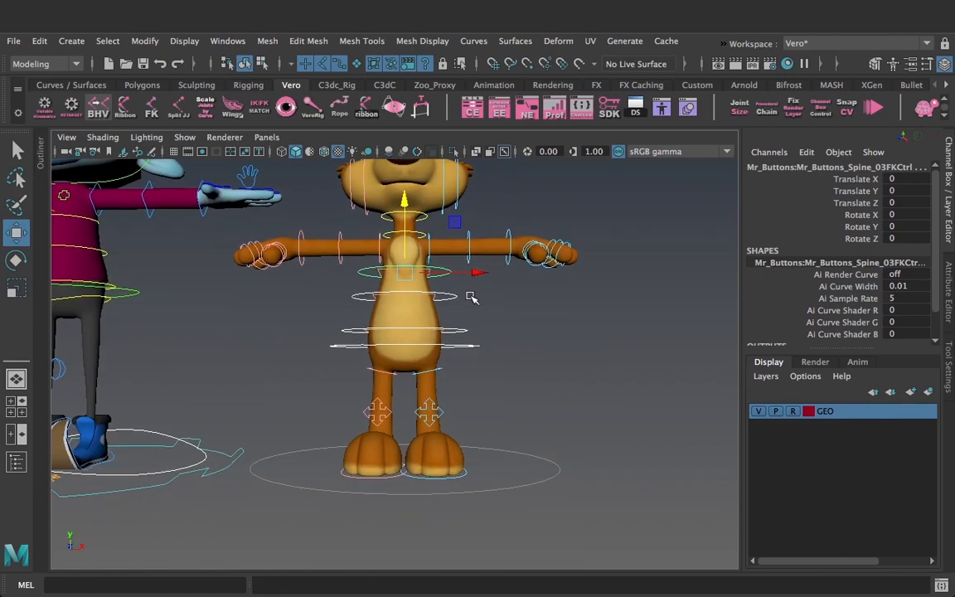
pyautogui.keyDown('alt'); pyautogui.moveTo(509, 349); pyautogui.dragTo(539, 367, button='right'); pyautogui.keyUp('alt')
pyautogui.keyDown('alt'); pyautogui.moveTo(539, 366); pyautogui.dragTo(487, 370); pyautogui.keyUp('alt')
pyautogui.keyDown('alt'); pyautogui.moveTo(487, 371); pyautogui.dragTo(518, 380, button='right'); pyautogui.keyUp('alt')
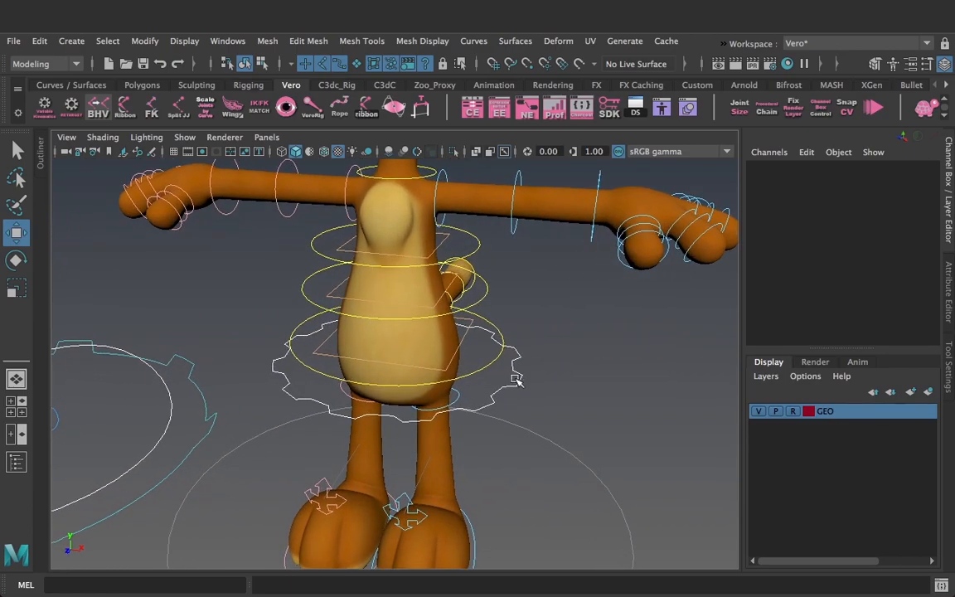
pyautogui.click(454, 352)
pyautogui.keyDown('alt'); pyautogui.moveTo(454, 352); pyautogui.dragTo(435, 348); pyautogui.keyUp('alt')
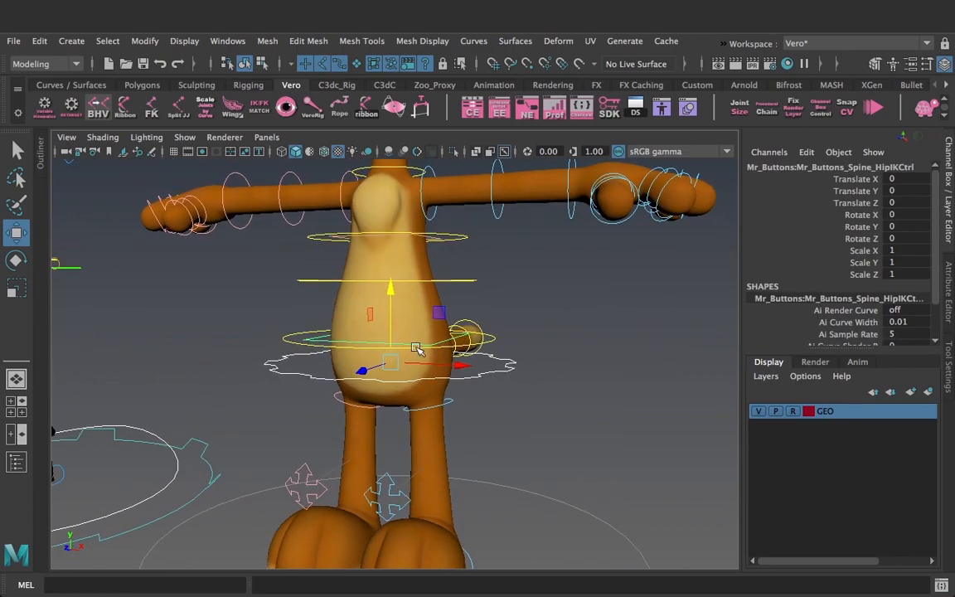
pyautogui.moveTo(369, 385)
pyautogui.mouseDown()
pyautogui.moveTo(398, 377)
pyautogui.moveTo(357, 387)
pyautogui.mouseUp()
pyautogui.keyDown('alt'); pyautogui.moveTo(522, 392); pyautogui.dragTo(570, 392); pyautogui.keyUp('alt')
pyautogui.hotkey('ctrl', 'z')
pyautogui.hotkey('ctrl', 'z')
pyautogui.hotkey('ctrl', 'z')
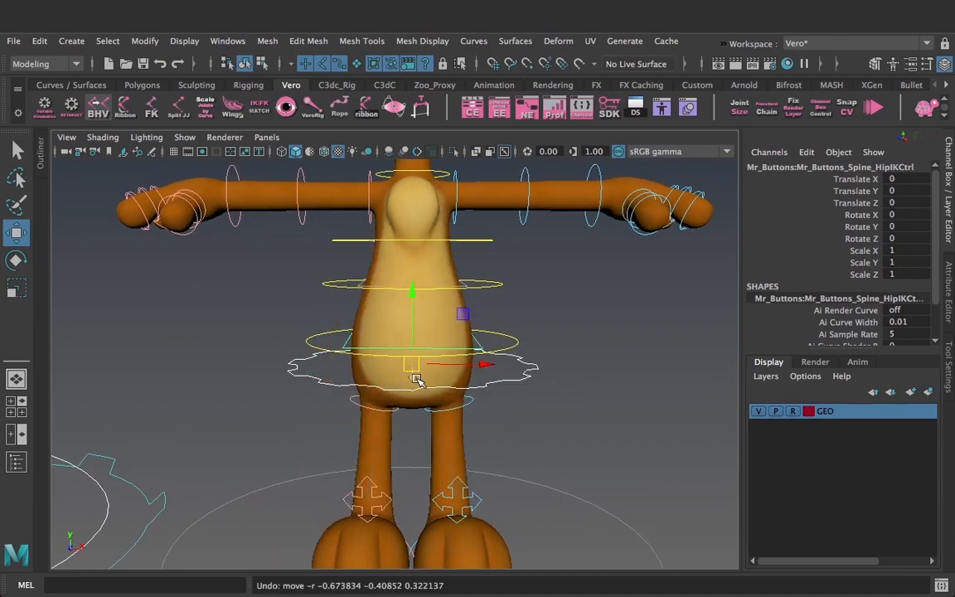
pyautogui.hotkey('ctrl', 'z')
pyautogui.hotkey('ctrl', 'z')
pyautogui.hotkey('ctrl', 'z')
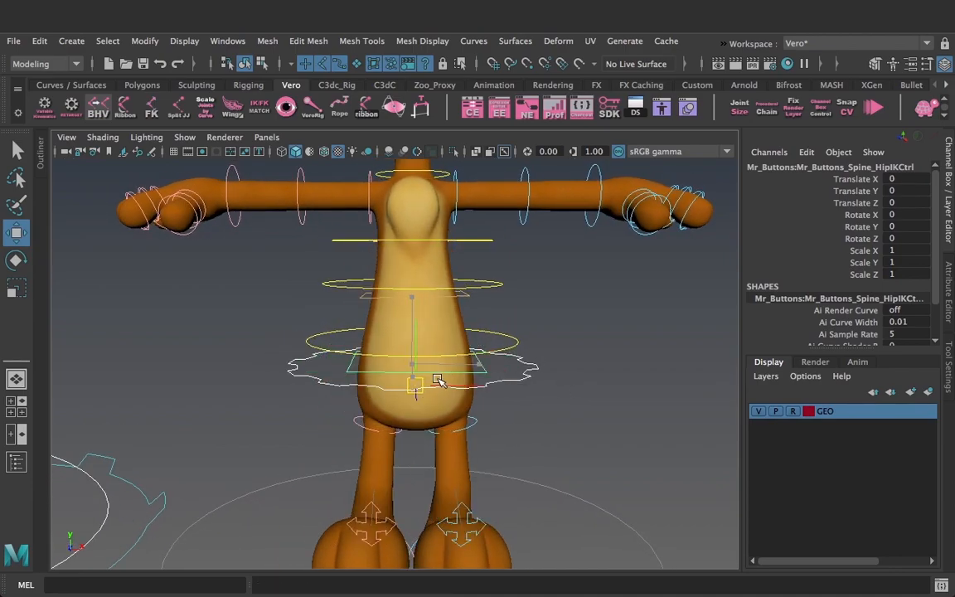
# - Try moving the bear's middle IK spine control to bend the belly area
pyautogui.keyDown('alt'); pyautogui.moveTo(382, 226); pyautogui.dragTo(374, 257); pyautogui.keyUp('alt')
pyautogui.moveTo(402, 203); pyautogui.dragTo(398, 298)
pyautogui.hotkey('ctrl', 'z')
pyautogui.click(468, 308)
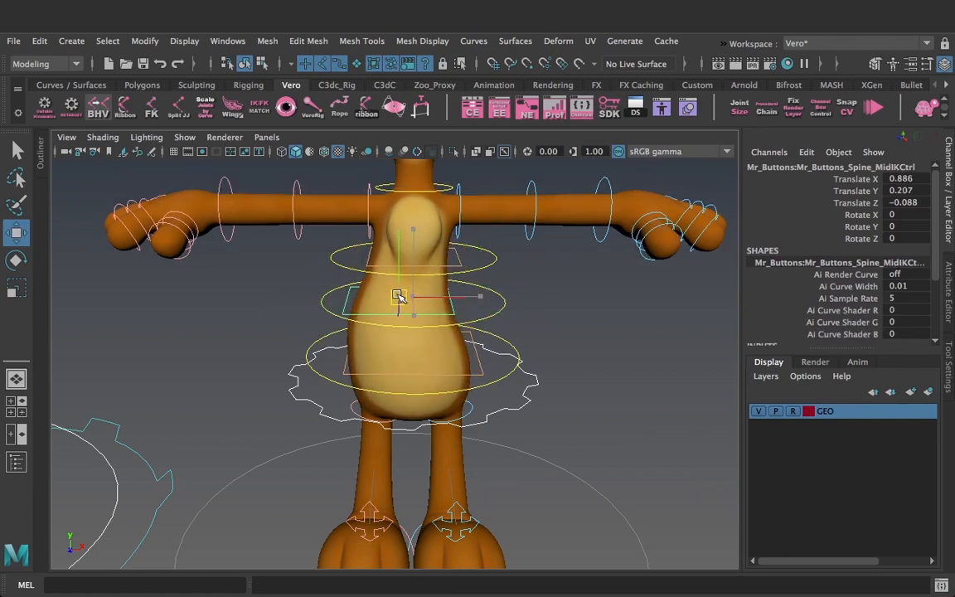
# - Try rotating and uniformly scaling the bear's top IK spine control at the chest
pyautogui.click(462, 263)
pyautogui.press('e')
pyautogui.moveTo(458, 253); pyautogui.dragTo(466, 238)
pyautogui.hotkey('ctrl', 'z')
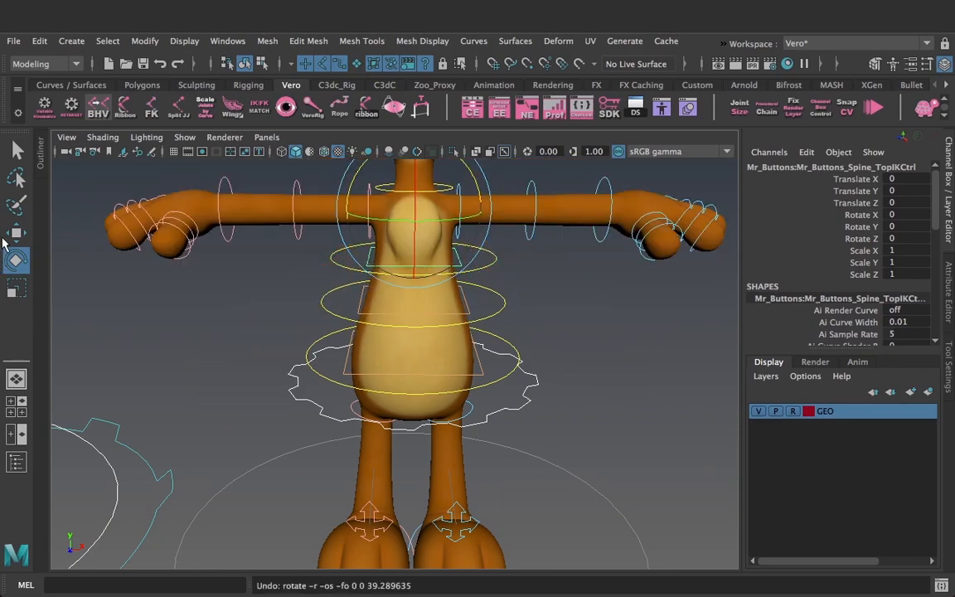
pyautogui.press('w')
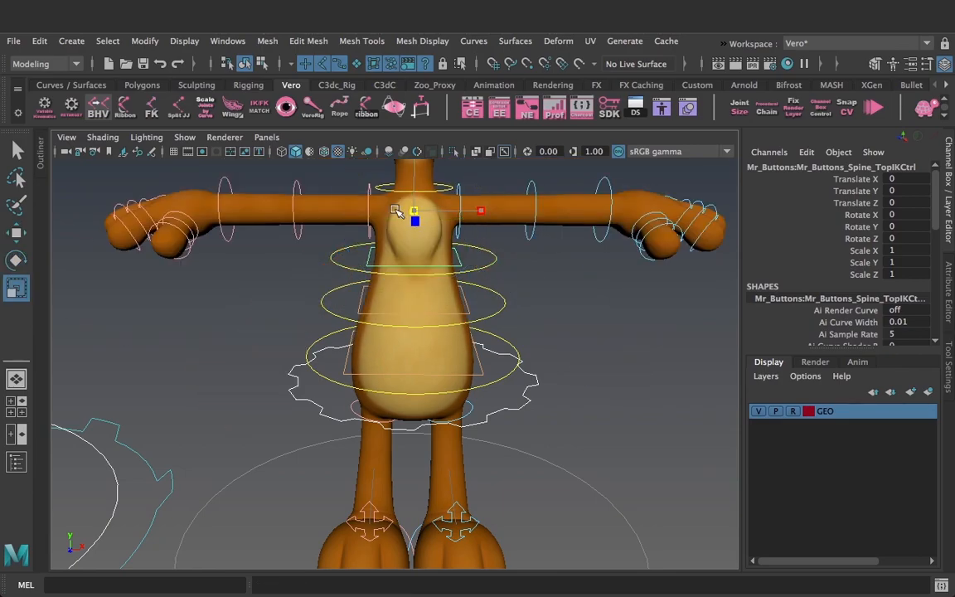
pyautogui.moveTo(396, 208); pyautogui.dragTo(382, 208)
pyautogui.hotkey('ctrl', 'z')
# - Try scaling the bear's hip IK spine control uniformly by about 1.11
pyautogui.click(437, 355)
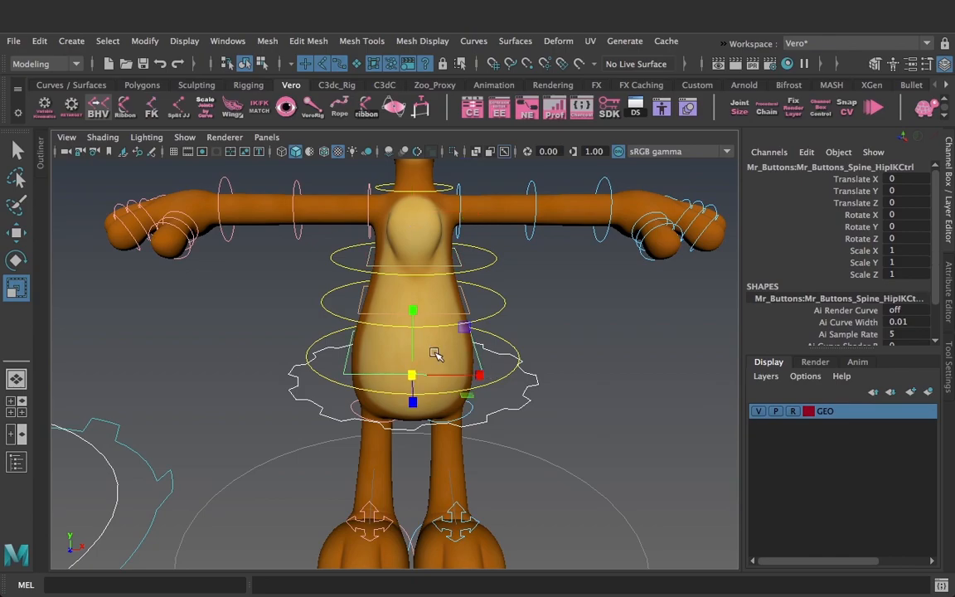
pyautogui.moveTo(412, 376)
pyautogui.mouseDown()
pyautogui.moveTo(464, 375)
pyautogui.moveTo(422, 366)
pyautogui.mouseUp()
pyautogui.hotkey('ctrl', 'z')
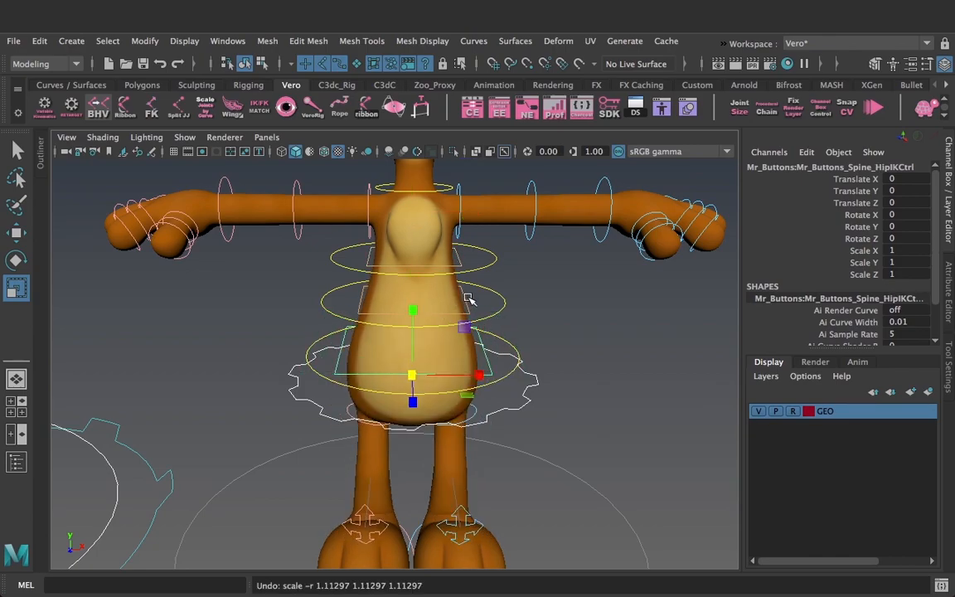
pyautogui.click(494, 302)
pyautogui.click(596, 331)
# - Try moving the gnome character's COG_CC control down to test the body and bending legs
pyautogui.keyDown('alt'); pyautogui.moveTo(408, 280); pyautogui.dragTo(364, 317, button='right'); pyautogui.keyUp('alt')
pyautogui.keyDown('alt'); pyautogui.moveTo(365, 318); pyautogui.dragTo(455, 312, button='middle'); pyautogui.keyUp('alt')
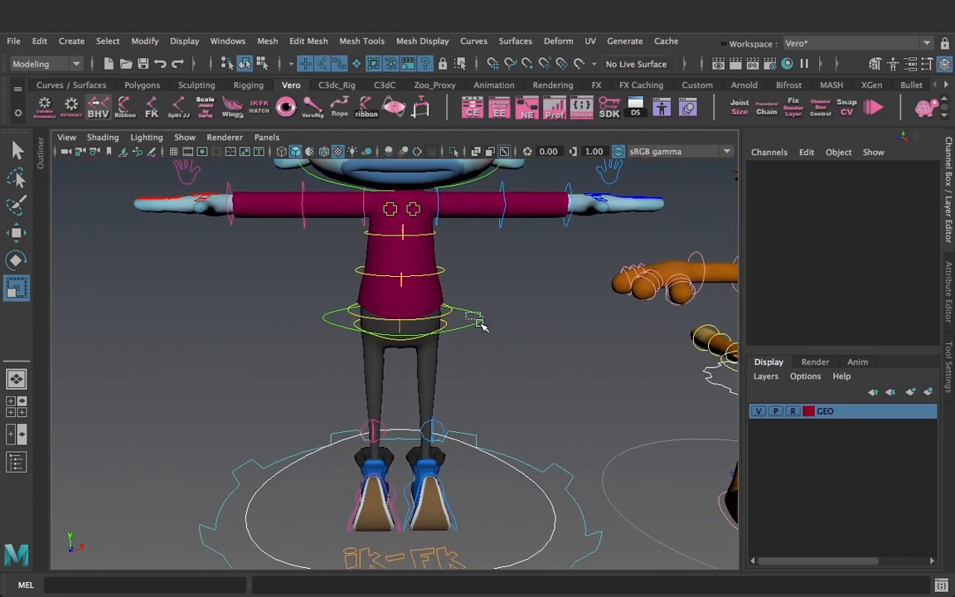
pyautogui.click(479, 322)
pyautogui.keyDown('alt'); pyautogui.moveTo(539, 381); pyautogui.dragTo(531, 390, button='middle'); pyautogui.keyUp('alt')
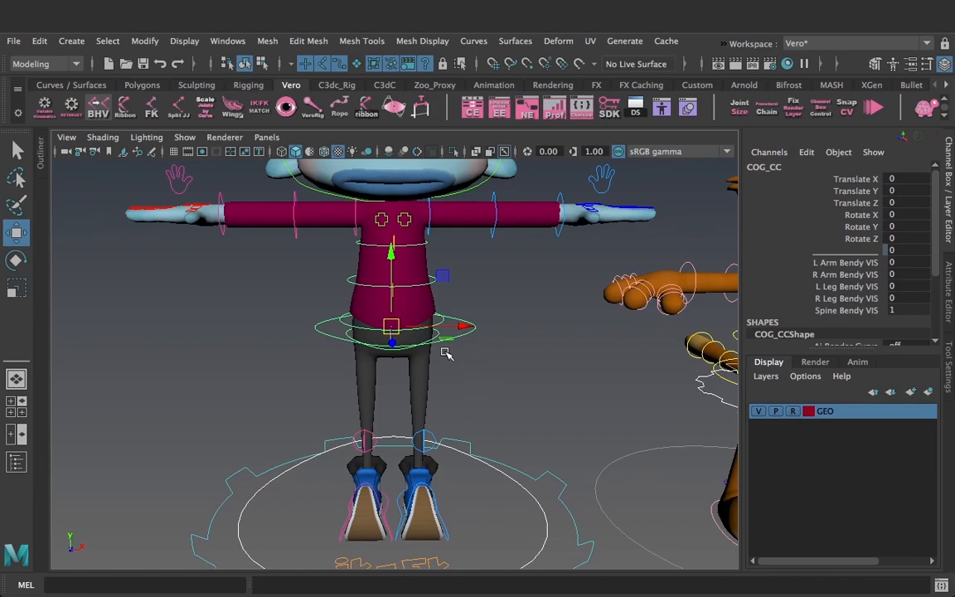
pyautogui.keyDown('alt'); pyautogui.moveTo(392, 330); pyautogui.dragTo(426, 377); pyautogui.keyUp('alt')
pyautogui.press('r')
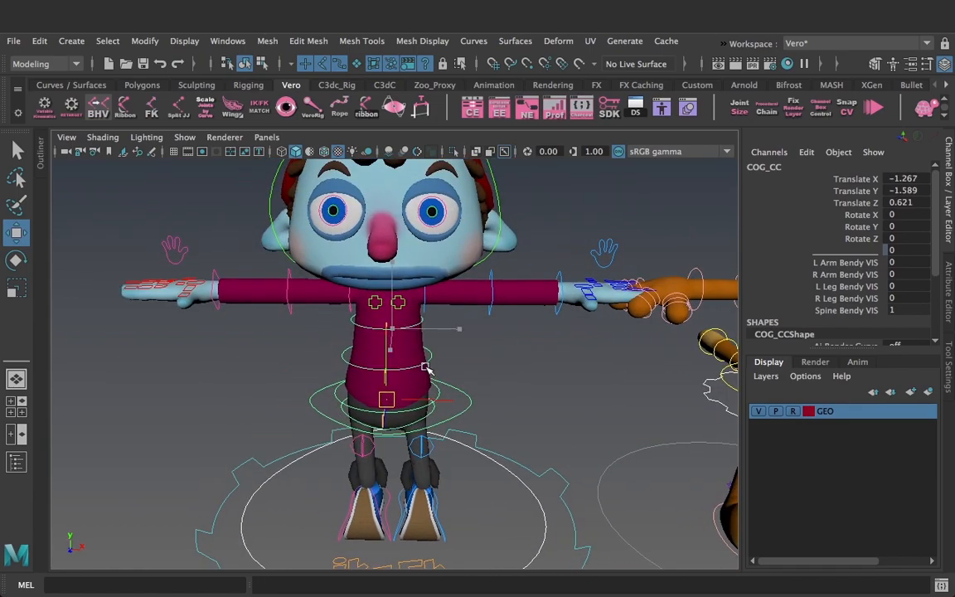
pyautogui.hotkey('ctrl', 'z')
# - Try rotating the gnome's pelvis_CC control to swing the hips
pyautogui.click(466, 303)
pyautogui.keyDown('alt'); pyautogui.moveTo(450, 288); pyautogui.dragTo(547, 363, button='right'); pyautogui.keyUp('alt')
pyautogui.keyDown('alt'); pyautogui.moveTo(547, 363); pyautogui.dragTo(490, 344); pyautogui.keyUp('alt')
pyautogui.click(456, 301)
pyautogui.moveTo(411, 264)
pyautogui.mouseDown()
pyautogui.moveTo(421, 283)
pyautogui.moveTo(422, 273)
pyautogui.moveTo(396, 283)
pyautogui.moveTo(424, 274)
pyautogui.mouseUp()
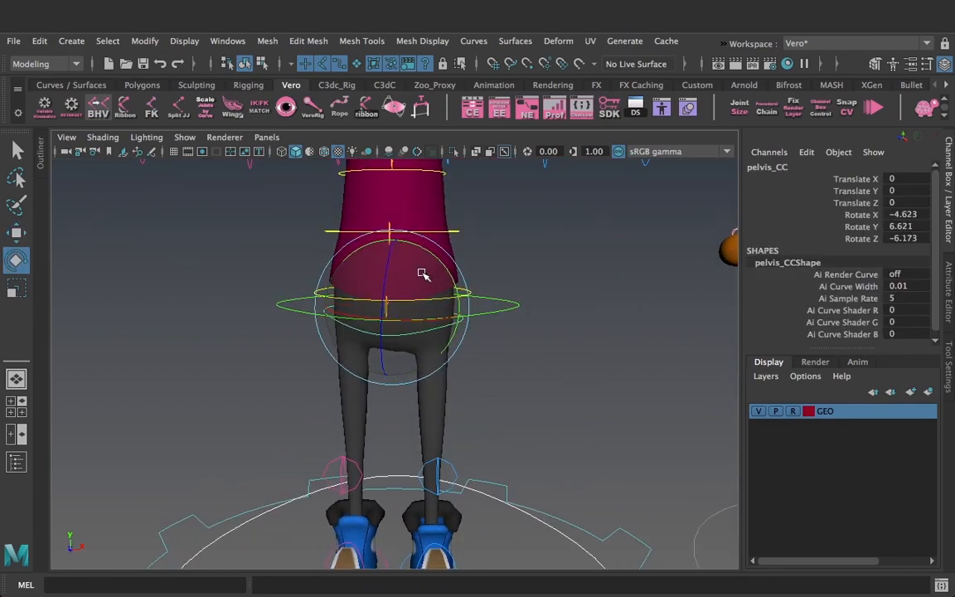
pyautogui.hotkey('ctrl', 'z')
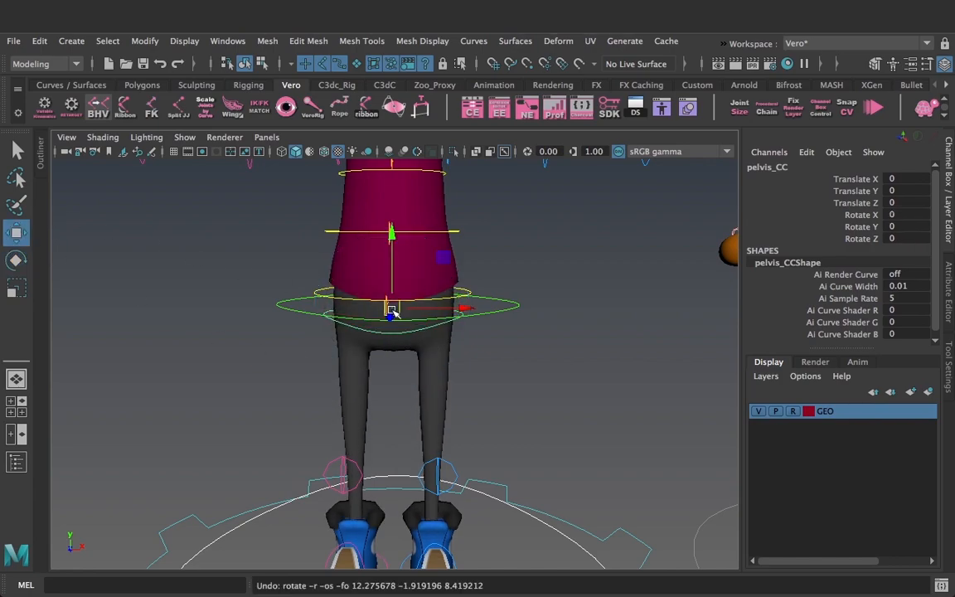
# - Select the gnome's three FK spine controls and try bending the torso by rotating them together
pyautogui.keyDown('alt'); pyautogui.moveTo(411, 318); pyautogui.dragTo(460, 327); pyautogui.keyUp('alt')
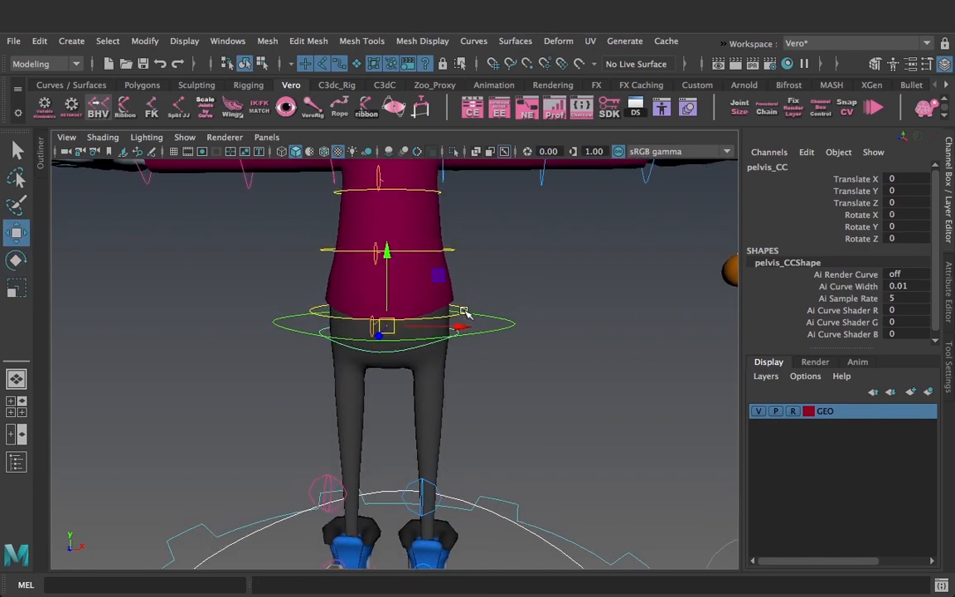
pyautogui.click(461, 313)
pyautogui.keyDown('alt'); pyautogui.moveTo(484, 281); pyautogui.dragTo(488, 304, button='middle'); pyautogui.keyUp('alt')
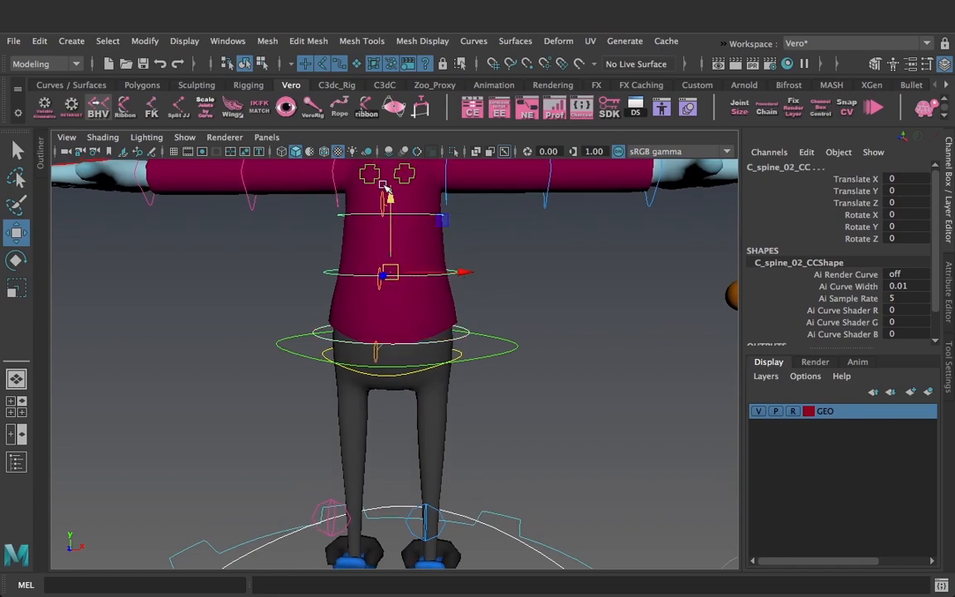
pyautogui.keyDown('alt'); pyautogui.moveTo(384, 218); pyautogui.dragTo(389, 146); pyautogui.keyUp('alt')
pyautogui.press('e')
pyautogui.hotkey('ctrl', 'z')
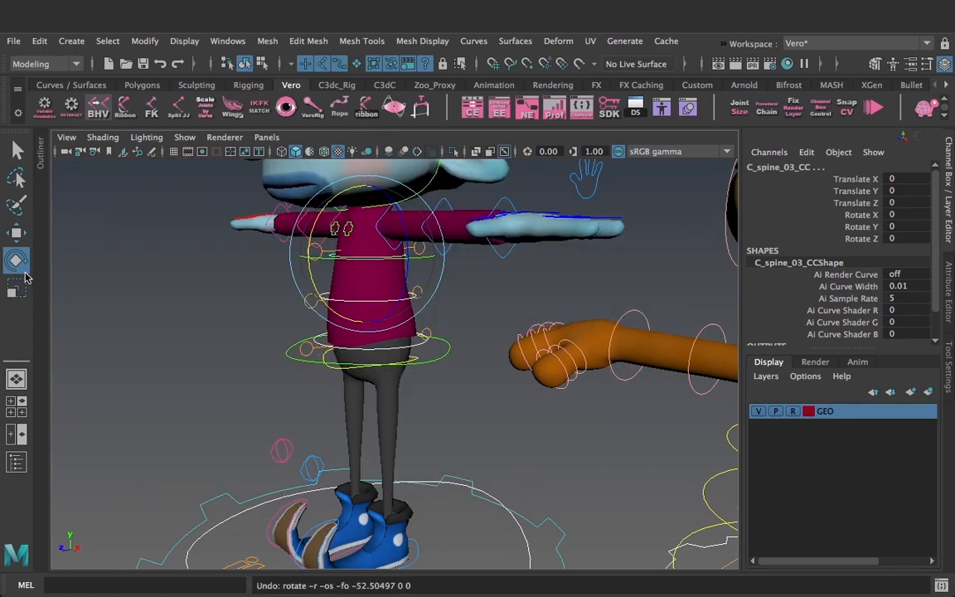
# - Try moving the gnome's three selected FK spine controls to squash and stretch the torso
pyautogui.click(16, 234)
pyautogui.keyDown('alt'); pyautogui.moveTo(397, 352); pyautogui.dragTo(431, 351); pyautogui.keyUp('alt')
pyautogui.moveTo(395, 261); pyautogui.dragTo(381, 280)
pyautogui.hotkey('ctrl', 'z')
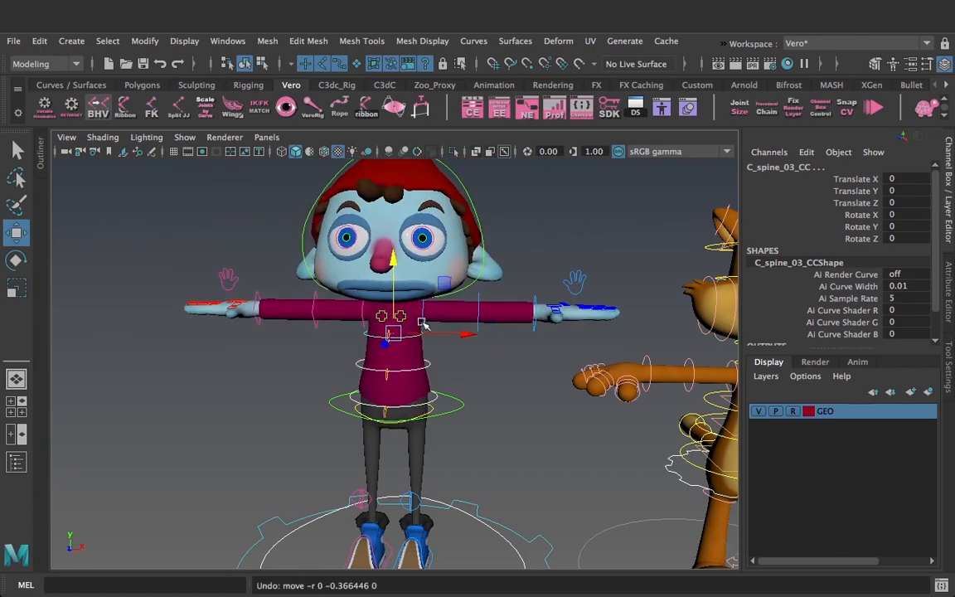
# - Try moving the gnome's lowest toon spine control, spineToon_01, to deform the waist
pyautogui.click(501, 452)
pyautogui.keyDown('alt'); pyautogui.moveTo(500, 452); pyautogui.dragTo(538, 520, button='right'); pyautogui.keyUp('alt')
pyautogui.keyDown('alt'); pyautogui.moveTo(539, 520); pyautogui.dragTo(392, 489); pyautogui.keyUp('alt')
pyautogui.keyDown('alt'); pyautogui.moveTo(391, 490); pyautogui.dragTo(459, 421, button='middle'); pyautogui.keyUp('alt')
pyautogui.keyDown('alt'); pyautogui.moveTo(460, 421); pyautogui.dragTo(489, 427); pyautogui.keyUp('alt')
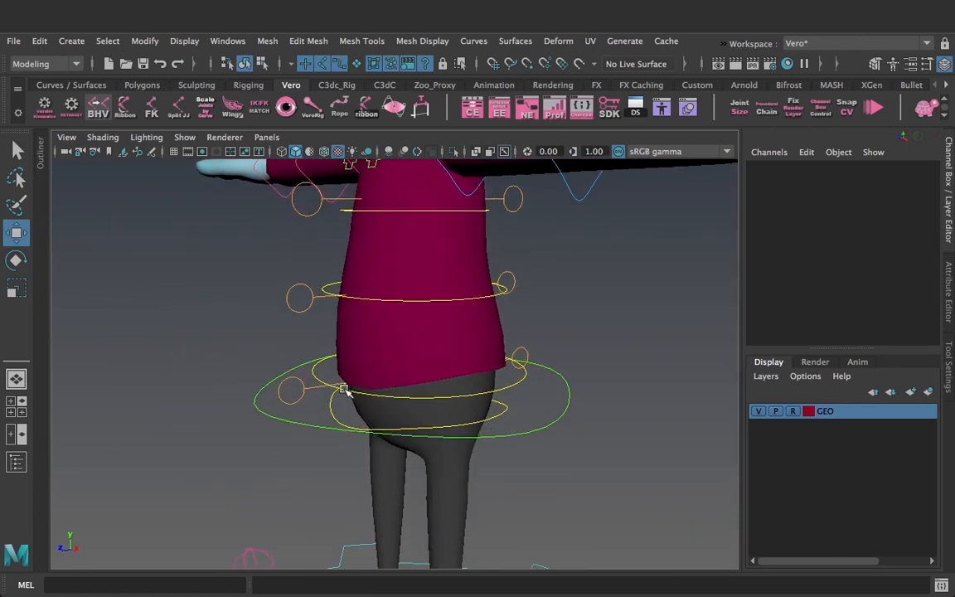
pyautogui.moveTo(303, 396); pyautogui.dragTo(305, 397)
pyautogui.keyDown('alt'); pyautogui.moveTo(306, 396); pyautogui.dragTo(445, 399); pyautogui.keyUp('alt')
pyautogui.hotkey('ctrl', 'z')
pyautogui.hotkey('ctrl', 'z')
pyautogui.keyDown('alt'); pyautogui.moveTo(541, 396); pyautogui.dragTo(466, 412); pyautogui.keyUp('alt')
pyautogui.hotkey('ctrl', 'z')
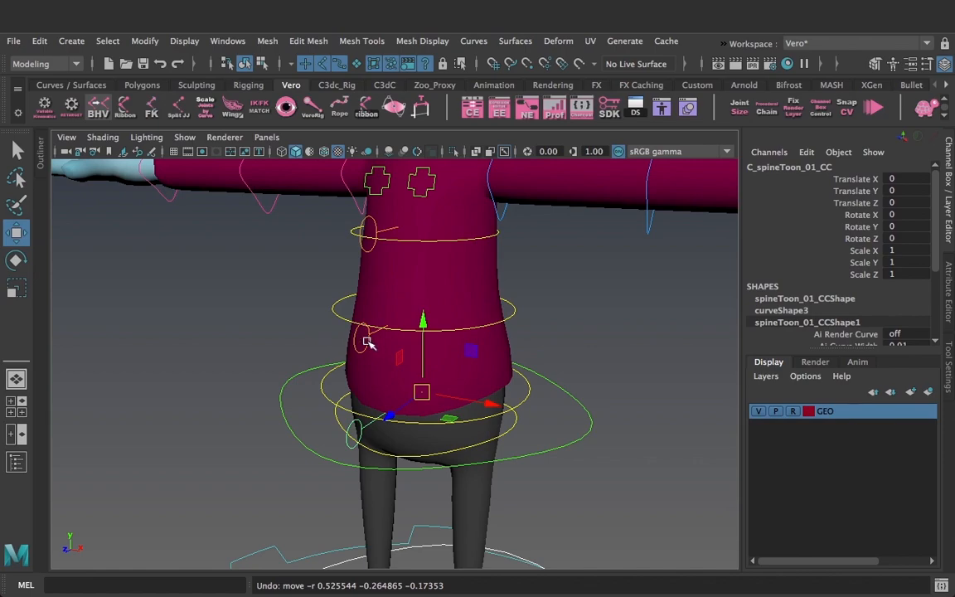
# - Try moving the gnome's middle toon spine control to deform the belly
pyautogui.click(356, 342)
pyautogui.moveTo(424, 327); pyautogui.dragTo(362, 360)
pyautogui.hotkey('ctrl', 'z')
pyautogui.moveTo(421, 251)
pyautogui.keyDown('alt'); pyautogui.mouseDown()
pyautogui.moveTo(420, 259)
pyautogui.moveTo(404, 238)
pyautogui.moveTo(374, 254)
pyautogui.moveTo(420, 242)
pyautogui.mouseUp(); pyautogui.keyUp('alt')
pyautogui.keyDown('alt'); pyautogui.moveTo(563, 325); pyautogui.dragTo(553, 331); pyautogui.keyUp('alt')
pyautogui.keyDown('alt'); pyautogui.moveTo(554, 330); pyautogui.dragTo(403, 332, button='right'); pyautogui.keyUp('alt')
# - Try rotating and scaling a toon spine control on the gnome's torso
pyautogui.press('e')
pyautogui.moveTo(388, 239); pyautogui.dragTo(398, 213)
pyautogui.hotkey('ctrl', 'z')
pyautogui.press('r')
pyautogui.moveTo(408, 272); pyautogui.dragTo(397, 358)
pyautogui.hotkey('ctrl', 'z')
# - Try scaling the gnome's spineToon_01 control uniformly to about 0.671
pyautogui.click(392, 424)
pyautogui.moveTo(424, 399); pyautogui.dragTo(454, 397)
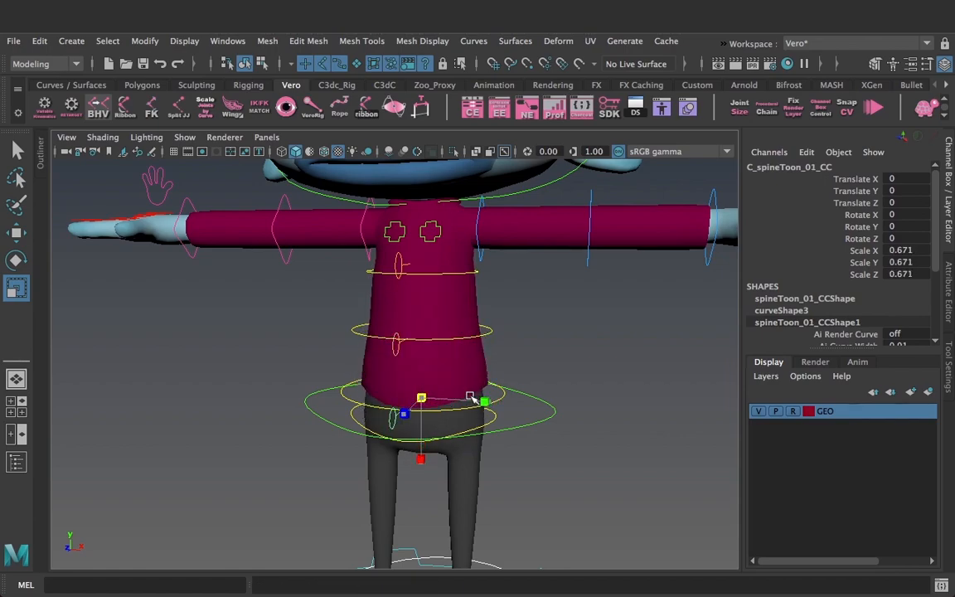
pyautogui.hotkey('ctrl', 'z')
# - Select the gnome's FK spine controls and examine both full characters side by side, leaving nothing selected
pyautogui.click(17, 234)
pyautogui.click(341, 388)
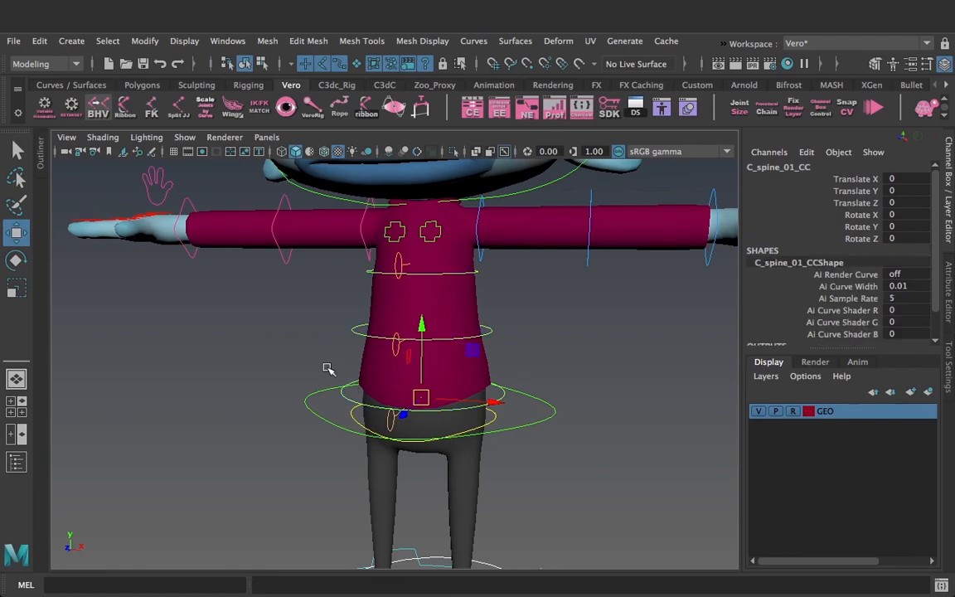
pyautogui.scroll(-5, 499, 383)
pyautogui.keyDown('alt'); pyautogui.moveTo(463, 383); pyautogui.dragTo(529, 382); pyautogui.keyUp('alt')
pyautogui.scroll(-4, 502, 384)
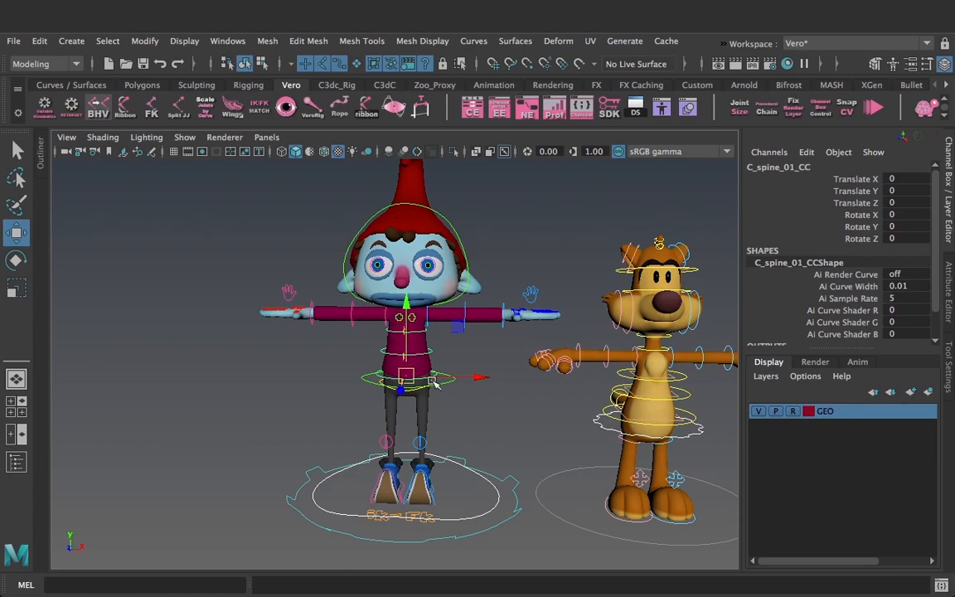
pyautogui.click(509, 350)
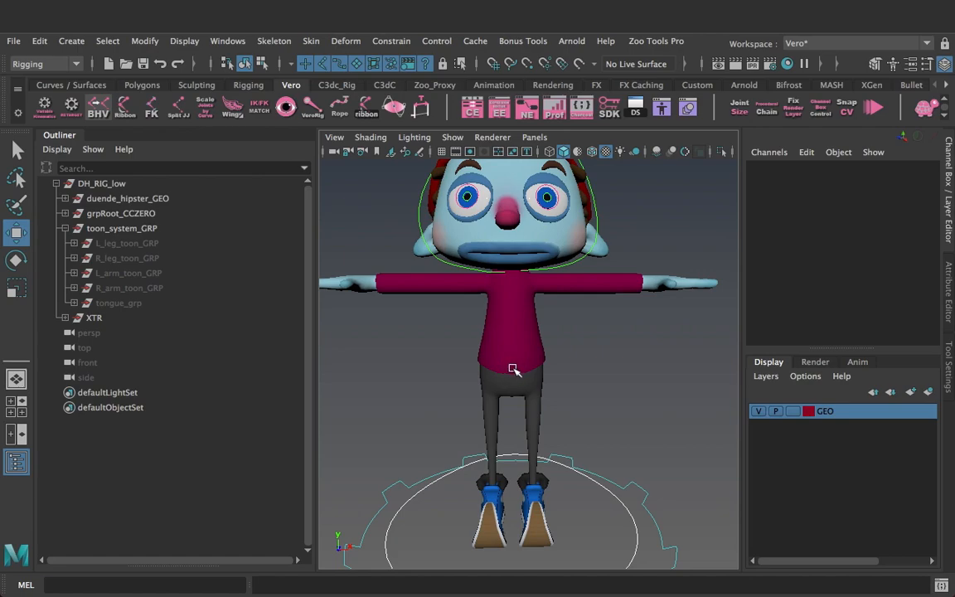
# - Show the four-view layout and reset the GEO display layer's color to the default no-color swatch
pyautogui.click(17, 406)
pyautogui.keyDown('alt'); pyautogui.moveTo(654, 433); pyautogui.dragTo(646, 422, button='middle'); pyautogui.keyUp('alt')
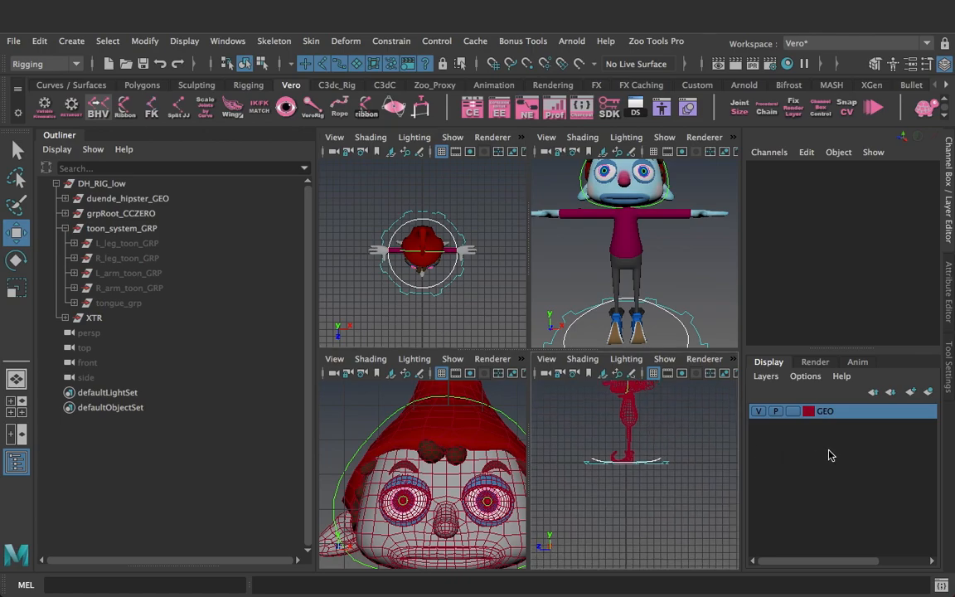
pyautogui.doubleClick(810, 412)
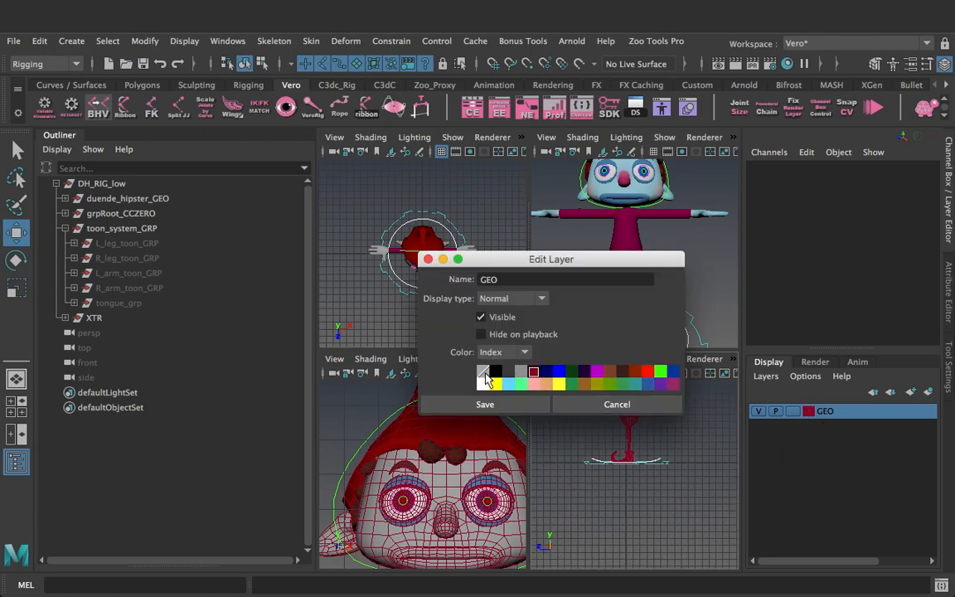
pyautogui.click(483, 372)
pyautogui.click(485, 405)
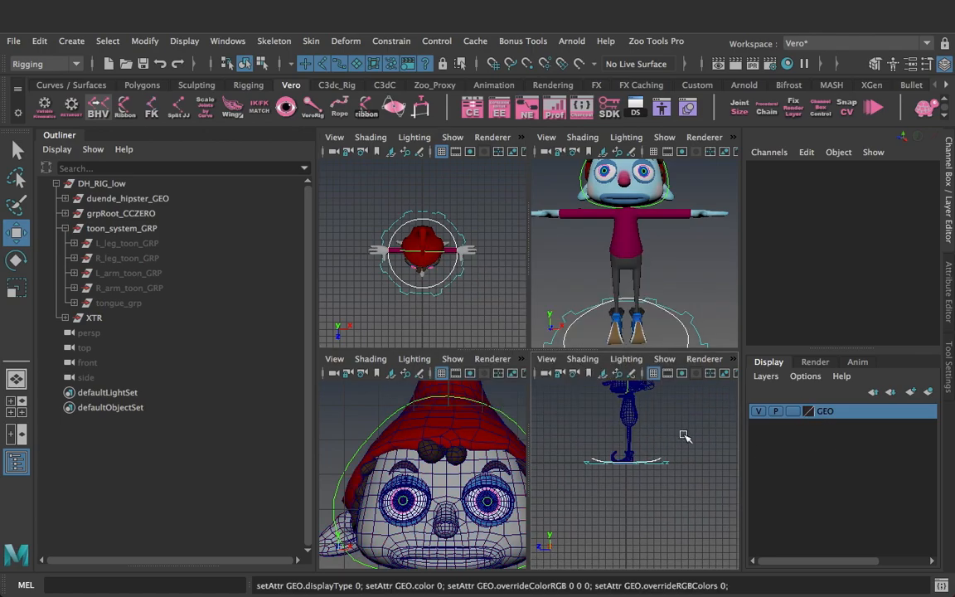
# - In an enlarged front view of the gnome's torso, put the shirt mesh in a new display layer and hide it
pyautogui.scroll(-2, 655, 454)
pyautogui.keyDown('alt'); pyautogui.moveTo(433, 520); pyautogui.dragTo(447, 373, button='middle'); pyautogui.keyUp('alt')
pyautogui.press('space')
pyautogui.keyDown('alt'); pyautogui.moveTo(587, 334); pyautogui.dragTo(580, 359, button='middle'); pyautogui.keyUp('alt')
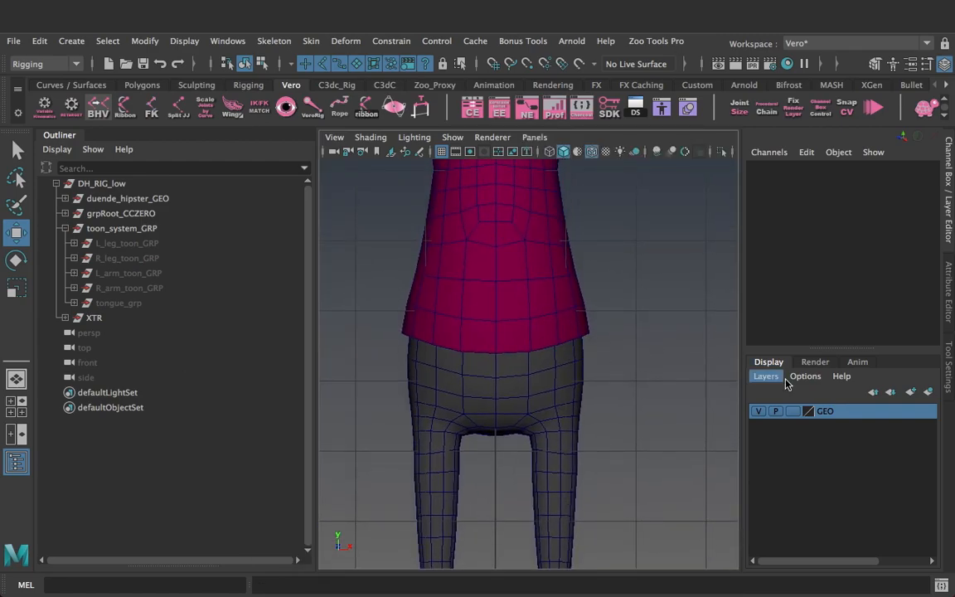
pyautogui.click(556, 336)
pyautogui.click(927, 391)
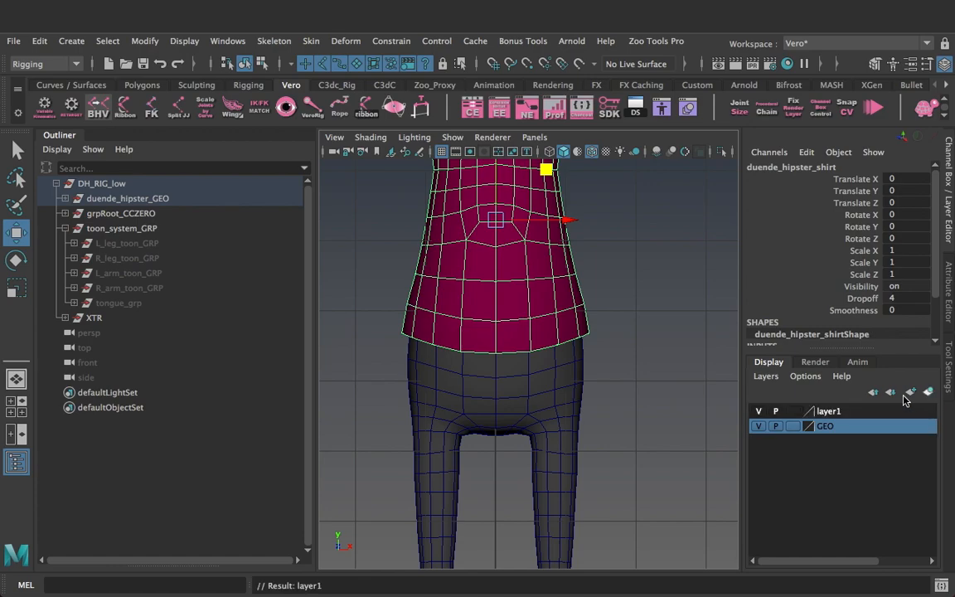
pyautogui.click(791, 411)
pyautogui.keyDown('alt'); pyautogui.moveTo(651, 308); pyautogui.dragTo(641, 325, button='middle'); pyautogui.keyUp('alt')
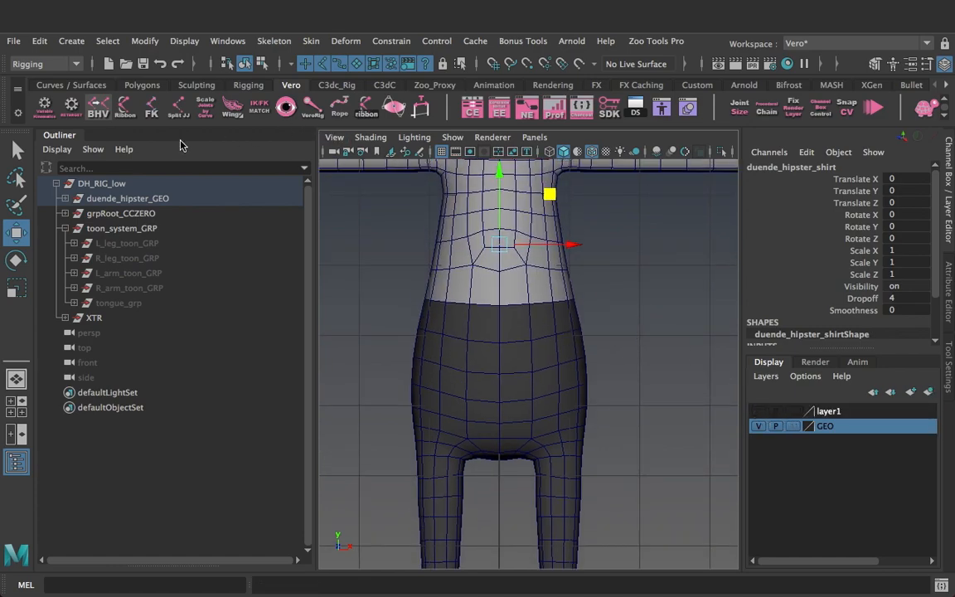
# - Place a single joint at the upper centre of the gnome's hips with the Joint Tool
pyautogui.click(248, 84)
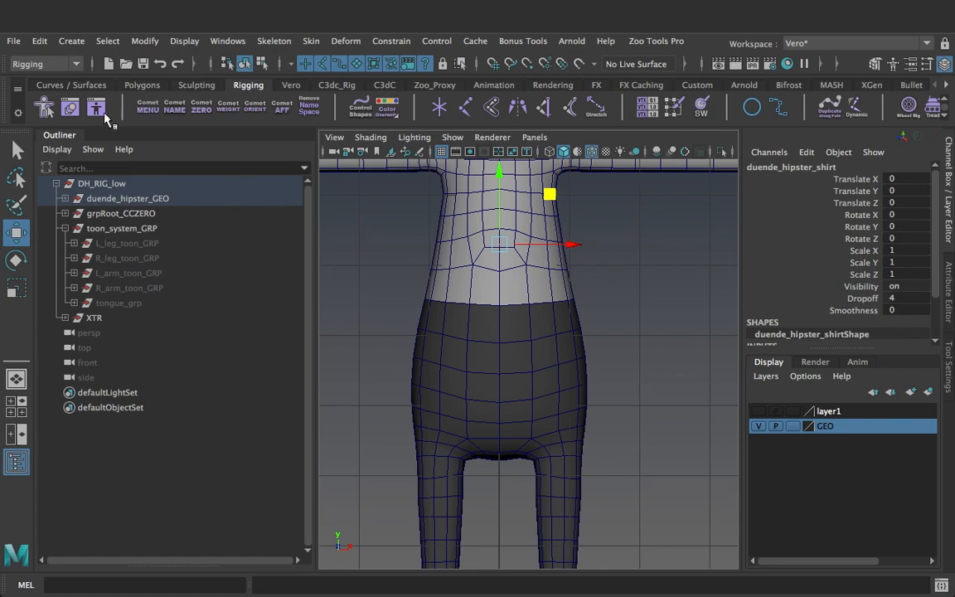
pyautogui.doubleClick(466, 106)
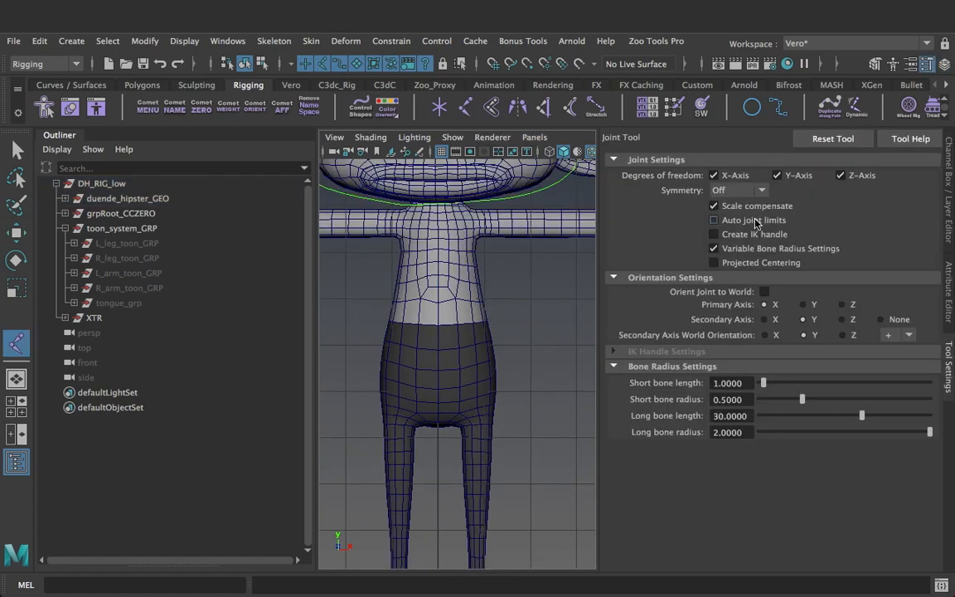
pyautogui.click(950, 235)
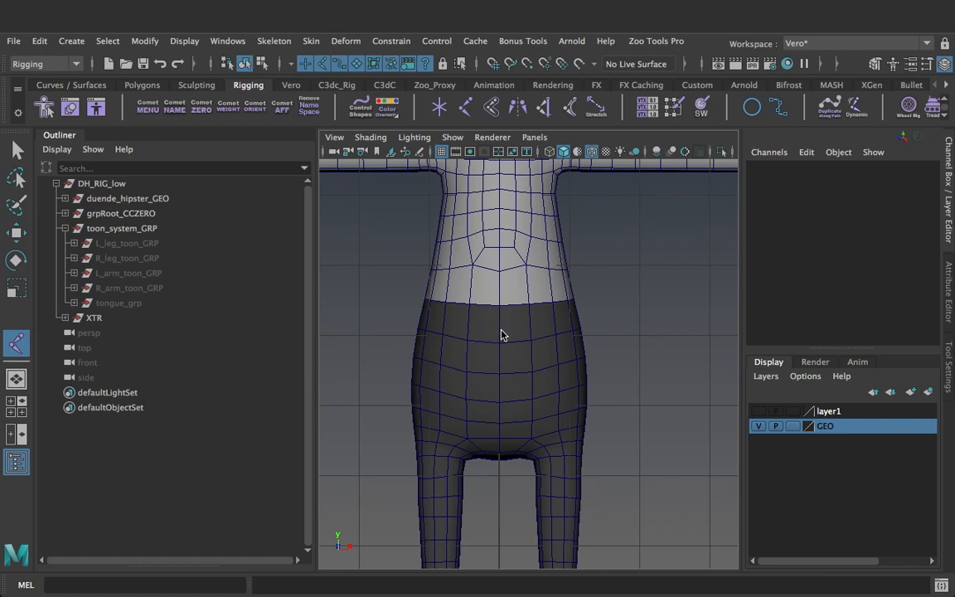
pyautogui.click(498, 356)
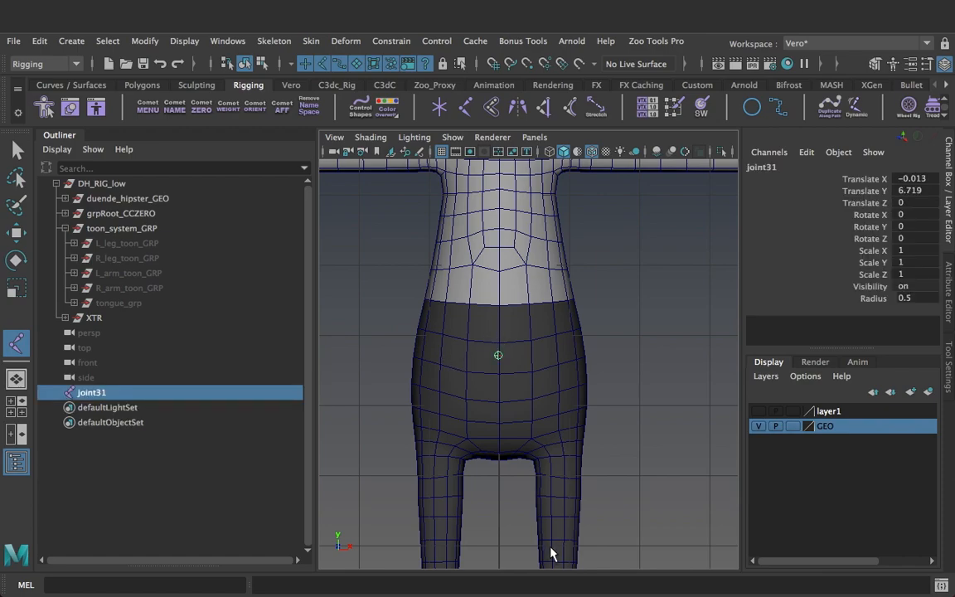
# - Enlarge the new joint to radius 1.5 and raise it to about 6.9 in Translate Y
pyautogui.click(867, 301)
pyautogui.moveTo(540, 322); pyautogui.dragTo(551, 322, button='middle')
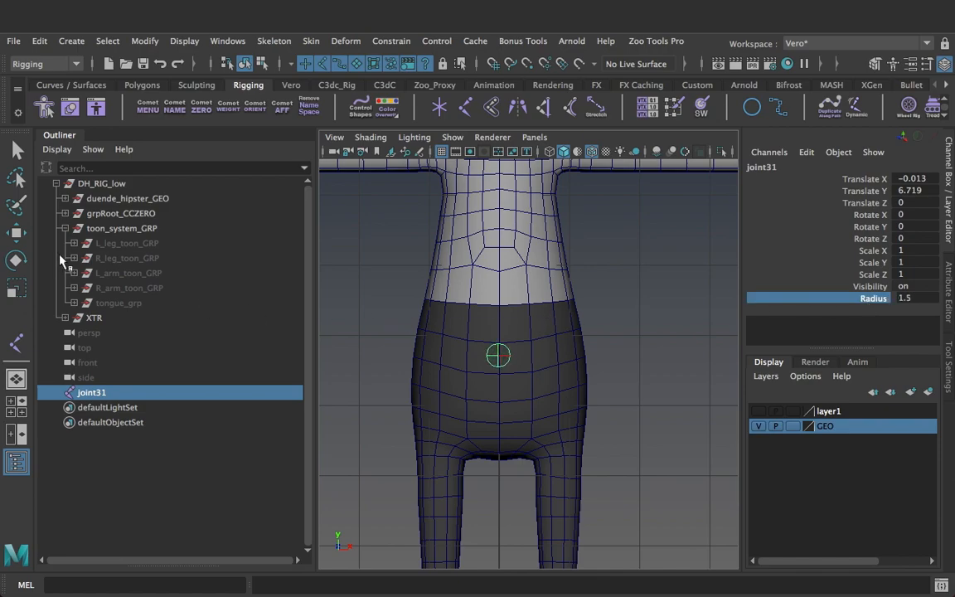
pyautogui.press('w')
pyautogui.moveTo(500, 288); pyautogui.dragTo(498, 275)
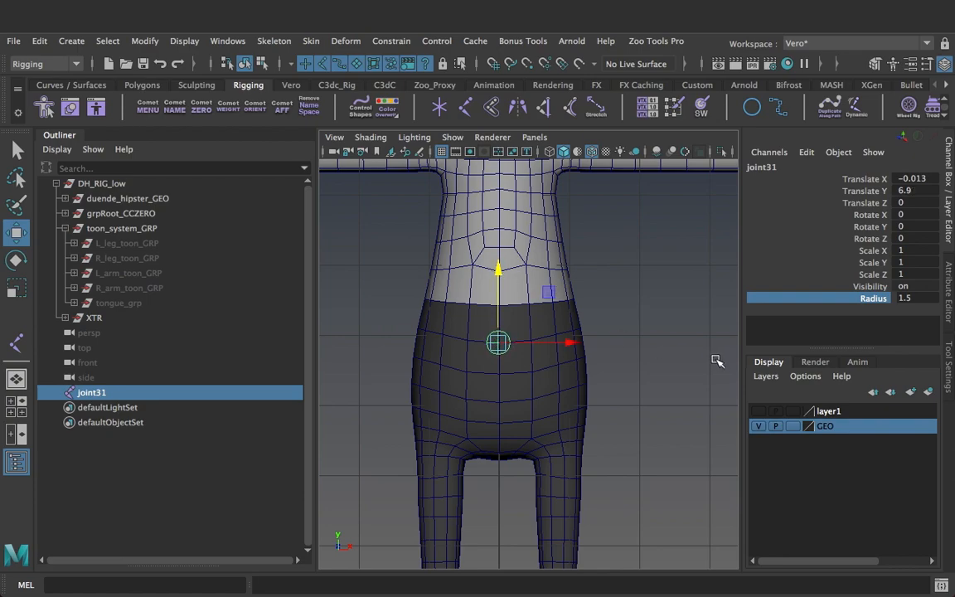
pyautogui.click(611, 314)
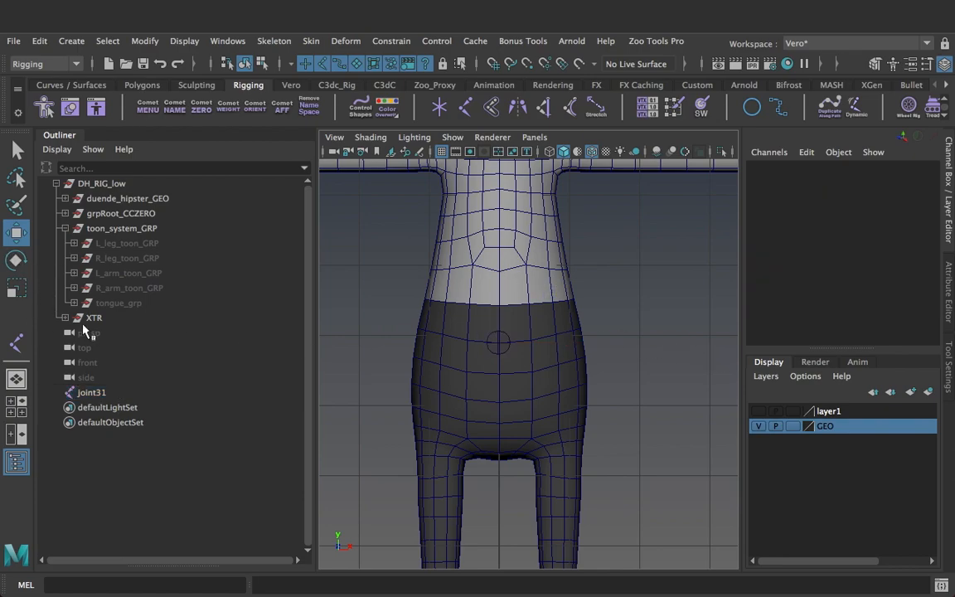
# - Draw a two-joint chain from the hip joint down to the crotch and shift it onto the body's centre line
pyautogui.click(15, 342)
pyautogui.click(516, 348)
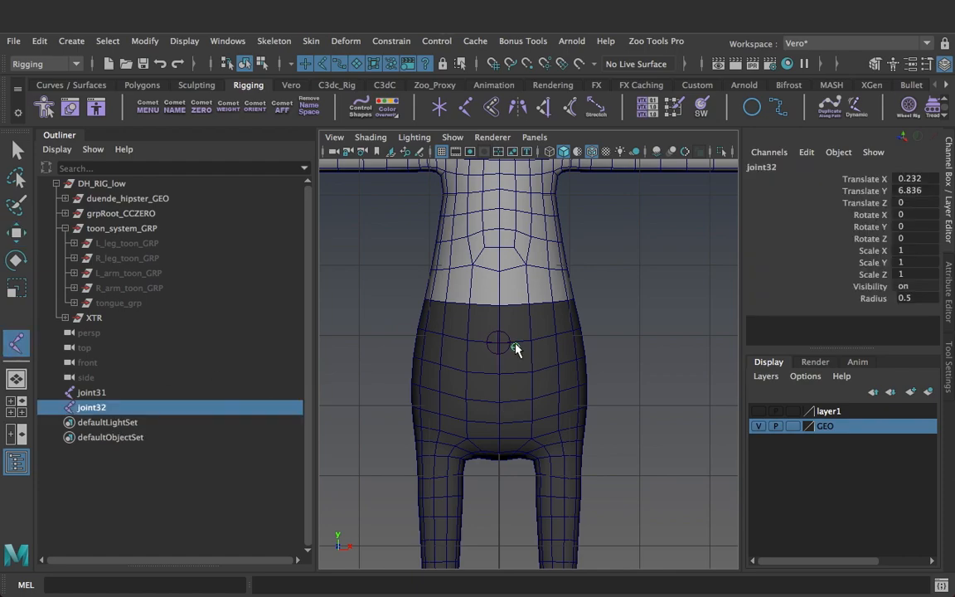
pyautogui.click(515, 455)
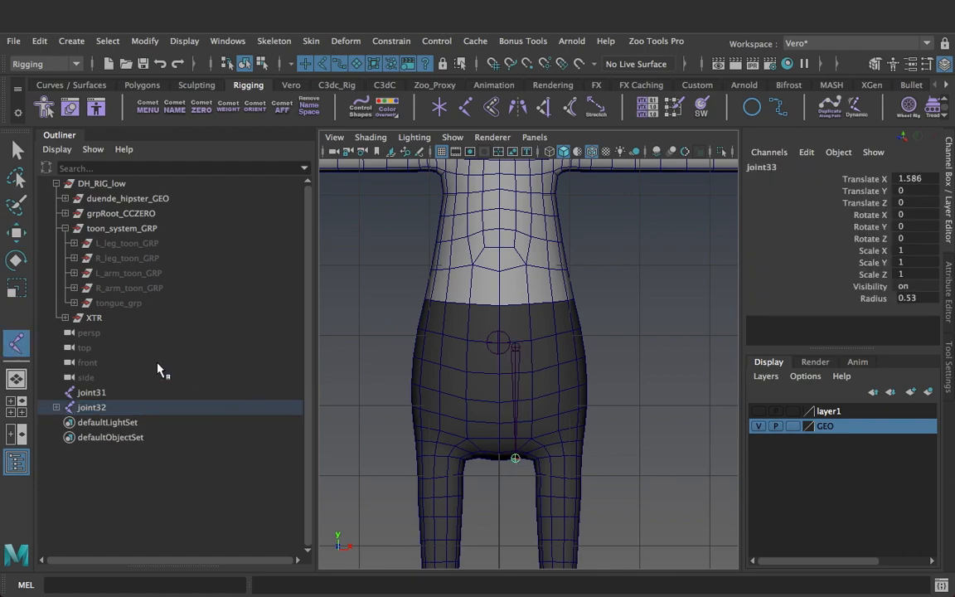
pyautogui.click(16, 232)
pyautogui.moveTo(586, 348); pyautogui.dragTo(573, 347)
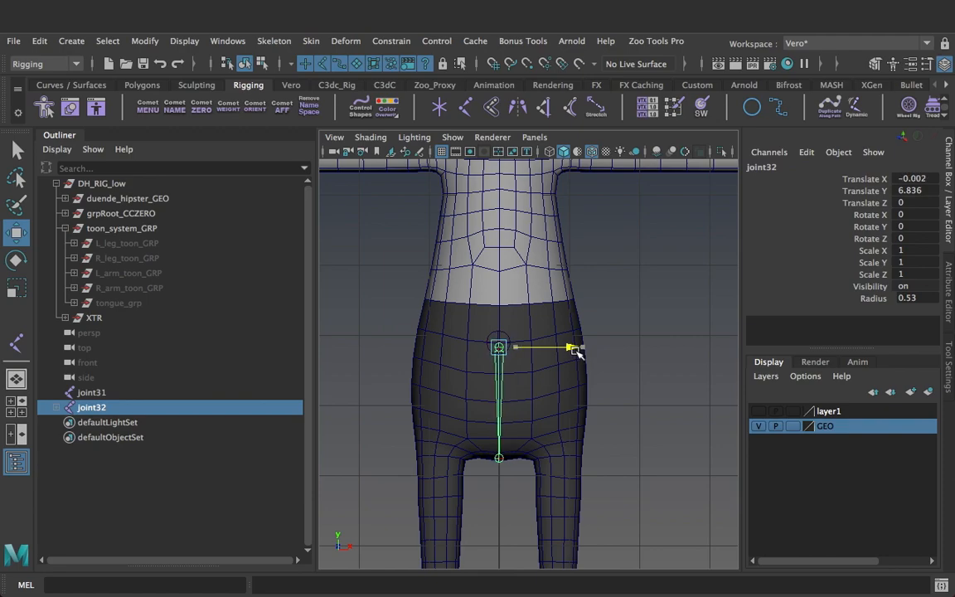
# - Snap the two-joint chain to the body mesh and lower its root just below the hip joint, to about 6.667 in Translate Y
pyautogui.press('v')
pyautogui.moveTo(501, 348); pyautogui.dragTo(500, 343)
pyautogui.moveTo(498, 272); pyautogui.dragTo(499, 292)
pyautogui.click(652, 360)
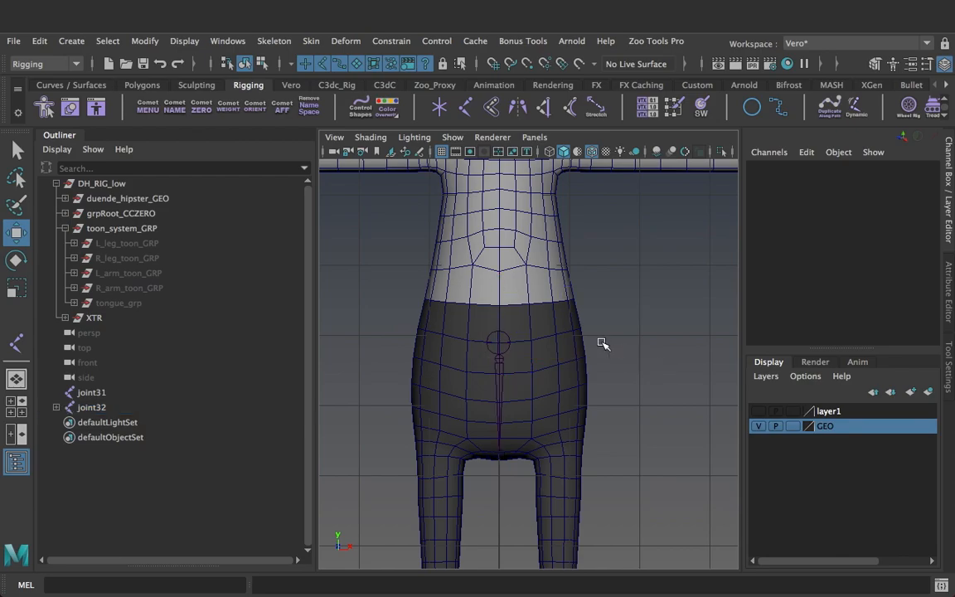
pyautogui.keyDown('alt'); pyautogui.moveTo(601, 341); pyautogui.dragTo(608, 375, button='middle'); pyautogui.keyUp('alt')
pyautogui.click(17, 342)
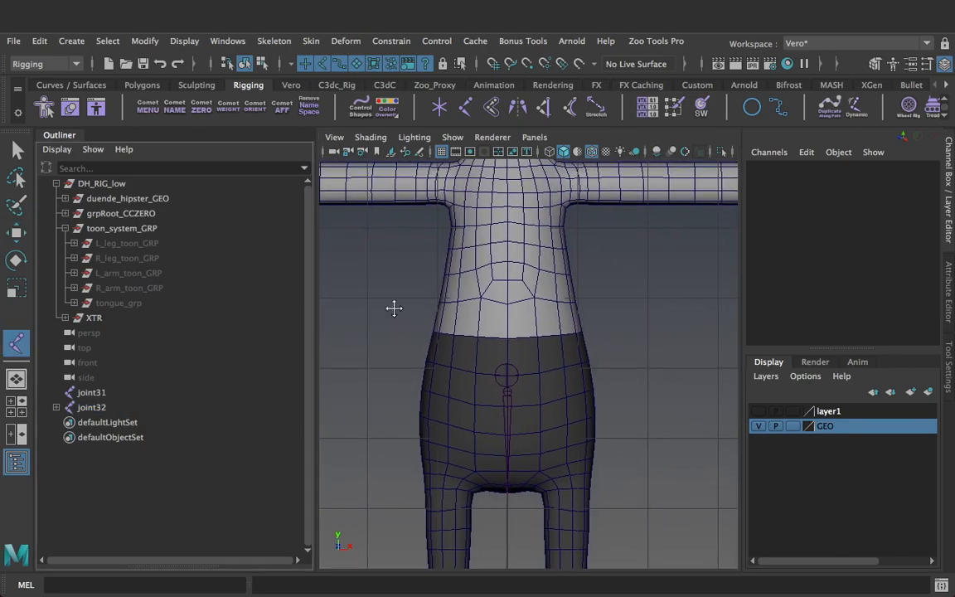
pyautogui.keyDown('alt'); pyautogui.moveTo(389, 305); pyautogui.dragTo(489, 458, button='middle'); pyautogui.keyUp('alt')
pyautogui.click(508, 470)
pyautogui.hotkey('ctrl', 'z')
pyautogui.hotkey('ctrl', 'z')
pyautogui.hotkey('ctrl', 'z')
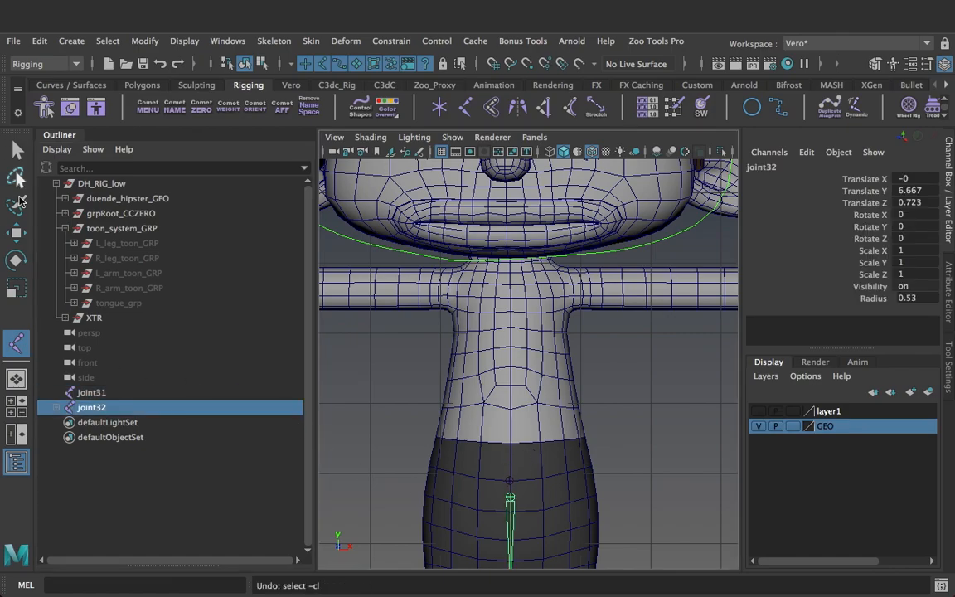
# - Turn off surface selection so only joints can be picked, and set the single hip joint's radius to 1
pyautogui.click(17, 232)
pyautogui.click(626, 426)
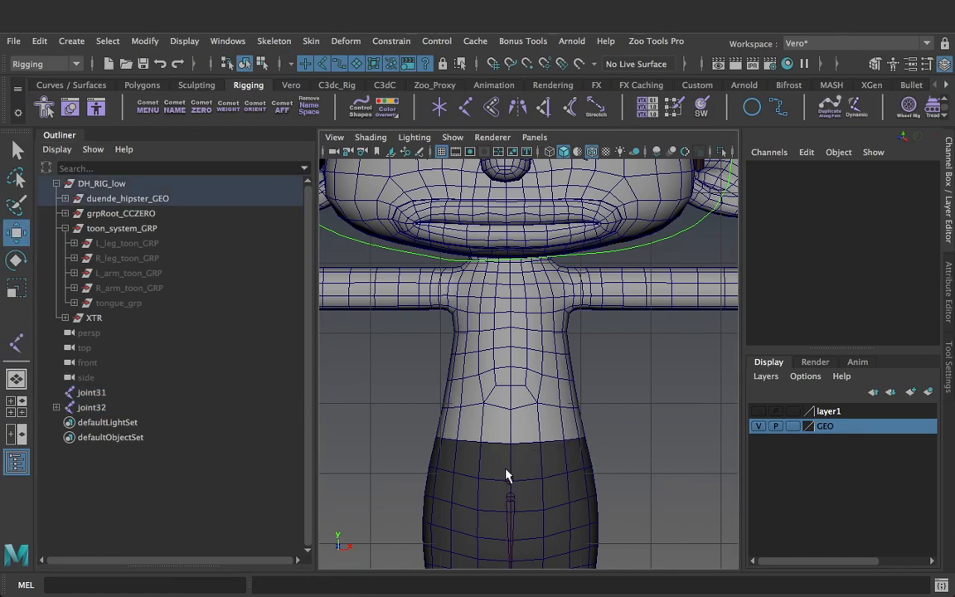
pyautogui.click(507, 470)
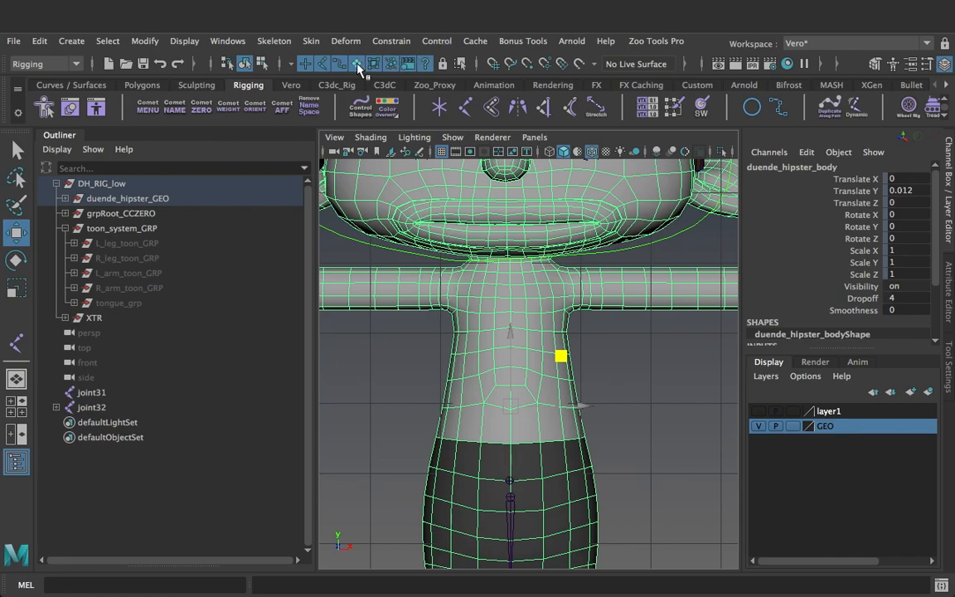
pyautogui.click(636, 383)
pyautogui.click(509, 480)
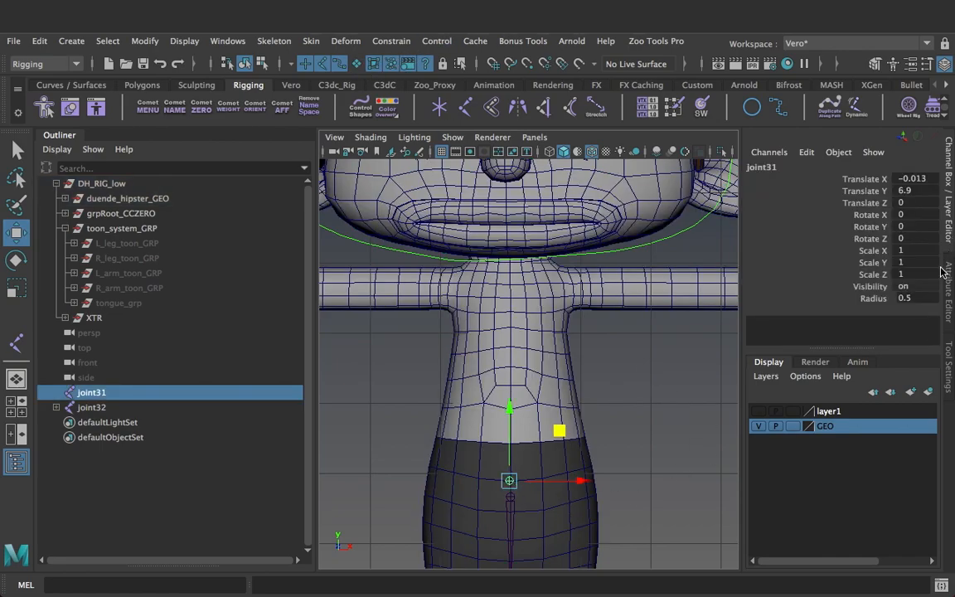
pyautogui.doubleClick(902, 299)
pyautogui.press('Return')
pyautogui.click(668, 469)
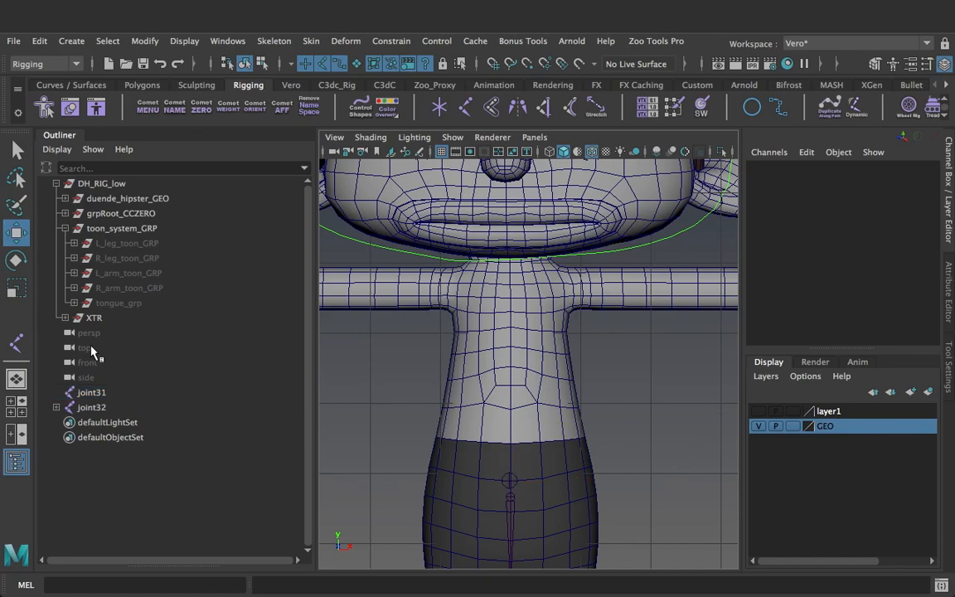
# - Draw a four-joint chain from the hip joint up to the base of the neck and shift it onto the centre line
pyautogui.click(16, 342)
pyautogui.click(521, 474)
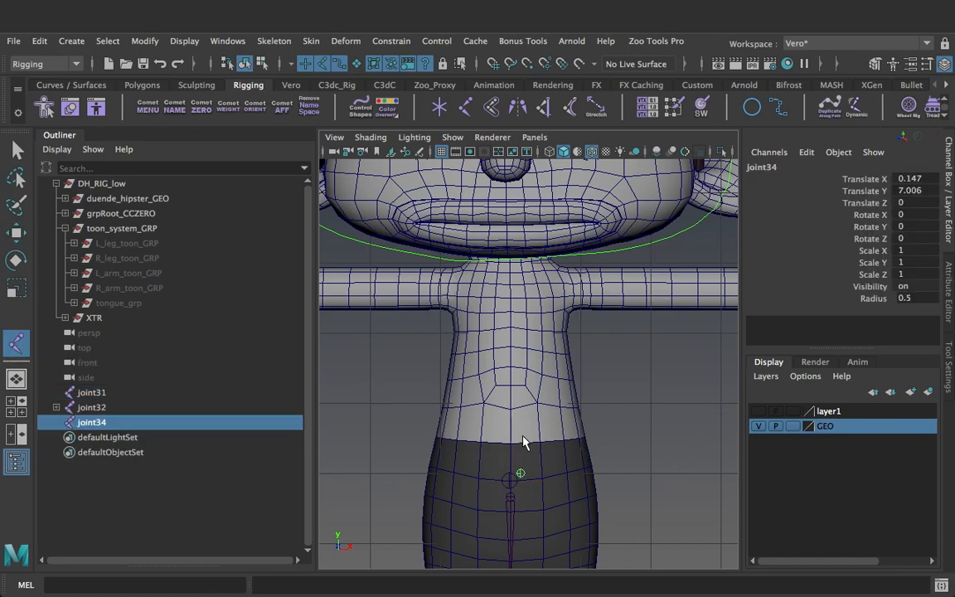
pyautogui.click(521, 404)
pyautogui.moveTo(520, 394); pyautogui.dragTo(522, 390)
pyautogui.click(521, 311)
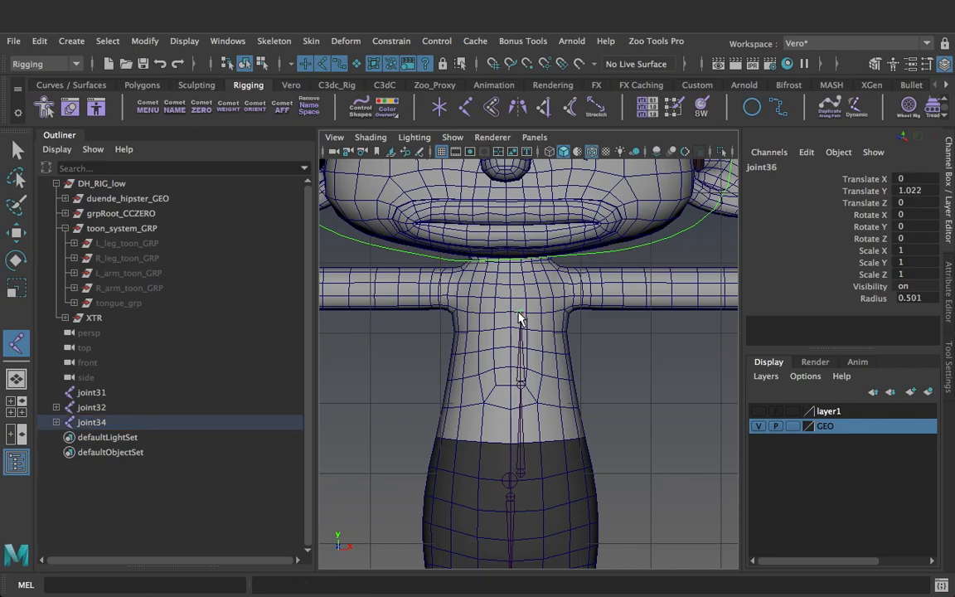
pyautogui.click(520, 259)
pyautogui.click(16, 233)
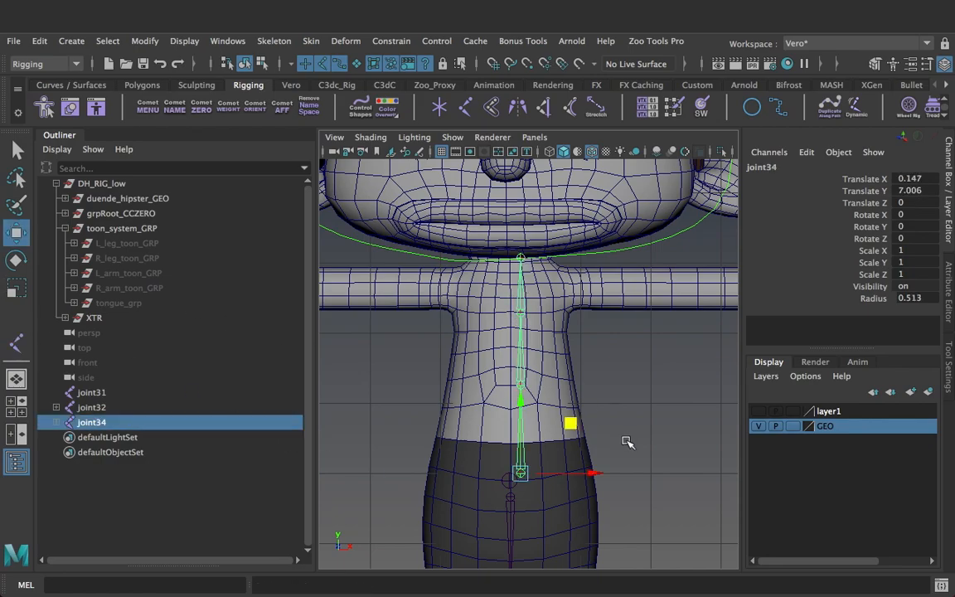
pyautogui.moveTo(588, 473); pyautogui.dragTo(579, 474)
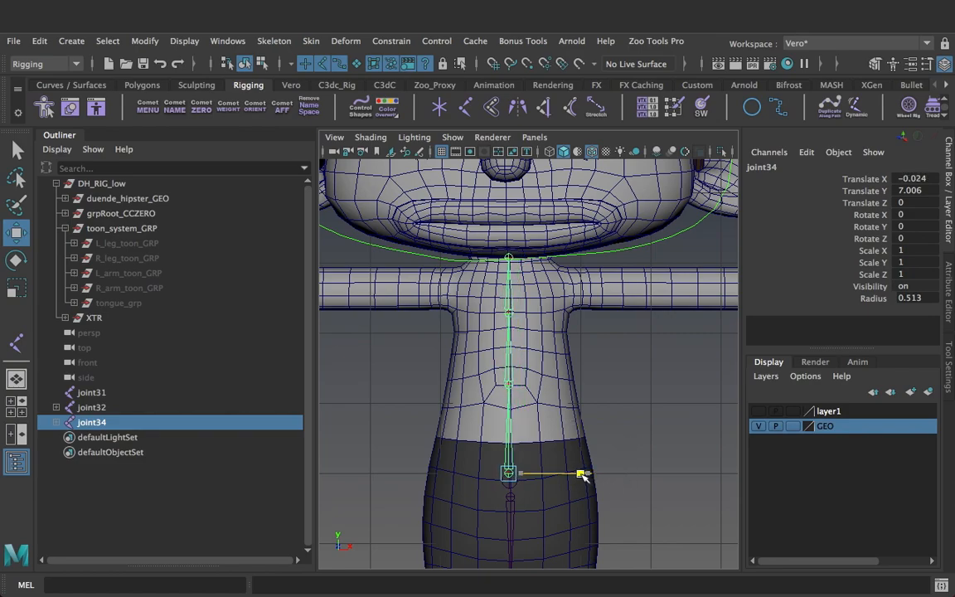
# - Lower the spine chain's second and third joints slightly, to about 1.139 and 1.075 in Translate X
pyautogui.click(508, 383)
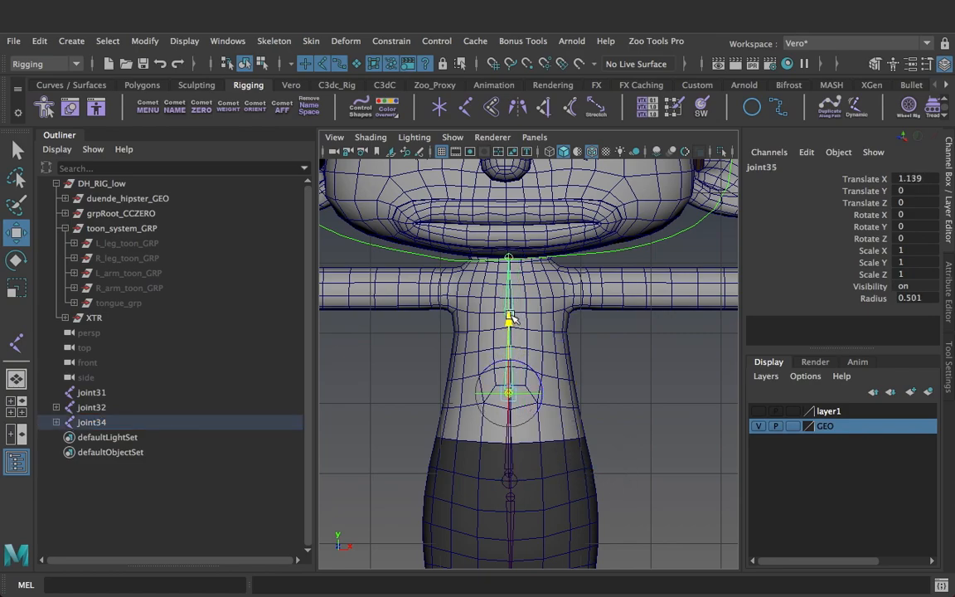
pyautogui.click(605, 405)
pyautogui.click(510, 316)
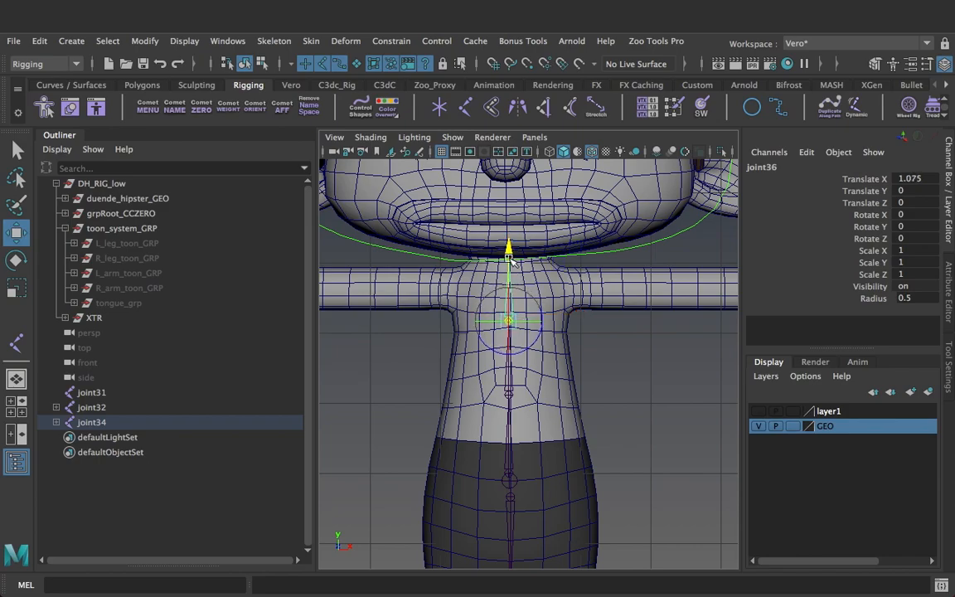
pyautogui.click(537, 459)
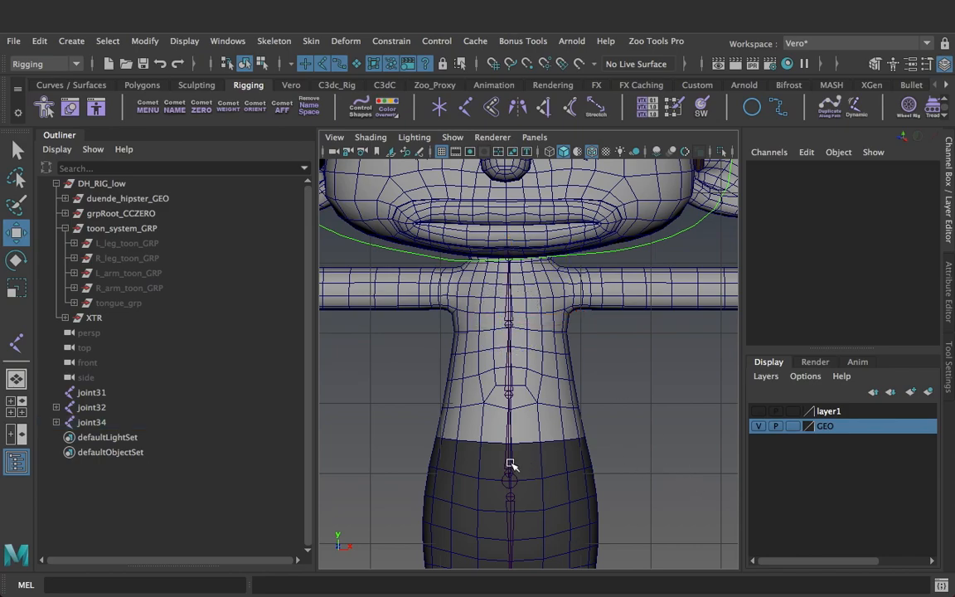
# - Centre the whole spine chain at about -0.002 in Translate X and nudge its root slightly upward
pyautogui.click(511, 465)
pyautogui.moveTo(595, 476); pyautogui.dragTo(595, 477)
pyautogui.moveTo(512, 400); pyautogui.dragTo(511, 399)
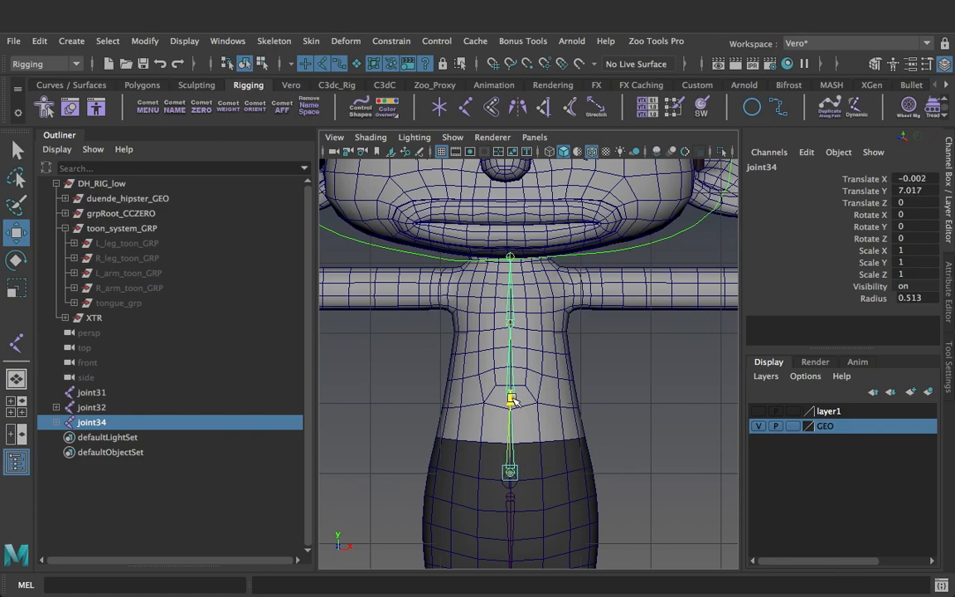
# - Parent the roots of the spine chain and the lower two-joint chain to the single hip joint
pyautogui.click(511, 457)
pyautogui.click(511, 457)
pyautogui.keyDown('shift'); pyautogui.click(510, 497); pyautogui.keyUp('shift')
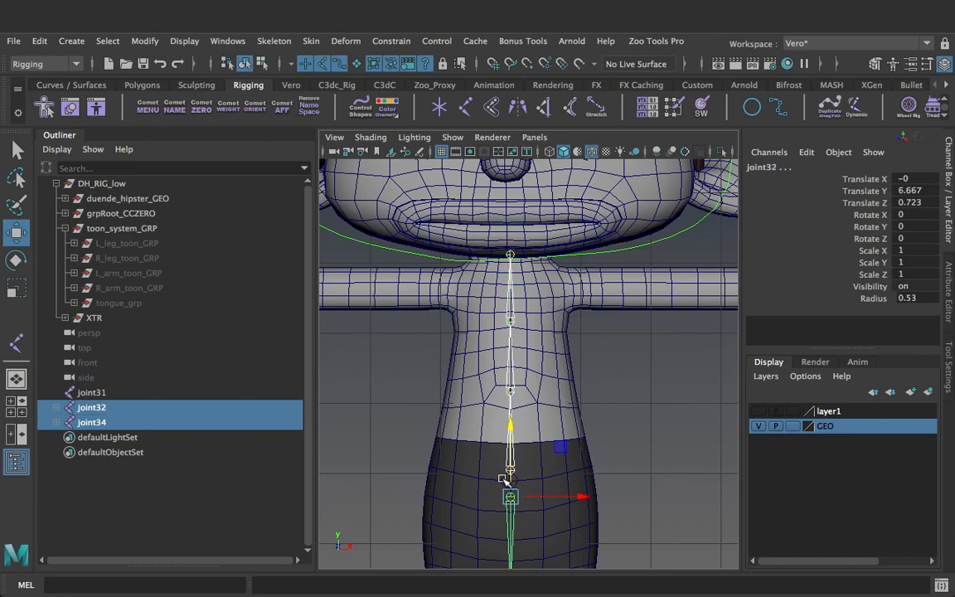
pyautogui.keyDown('shift'); pyautogui.click(504, 479); pyautogui.keyUp('shift')
pyautogui.press('p')
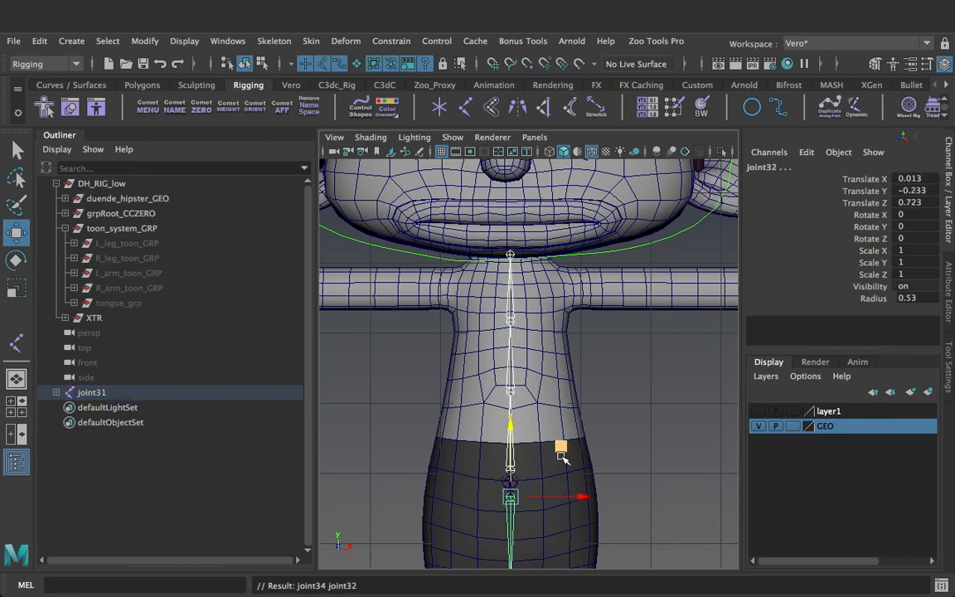
pyautogui.click(524, 494)
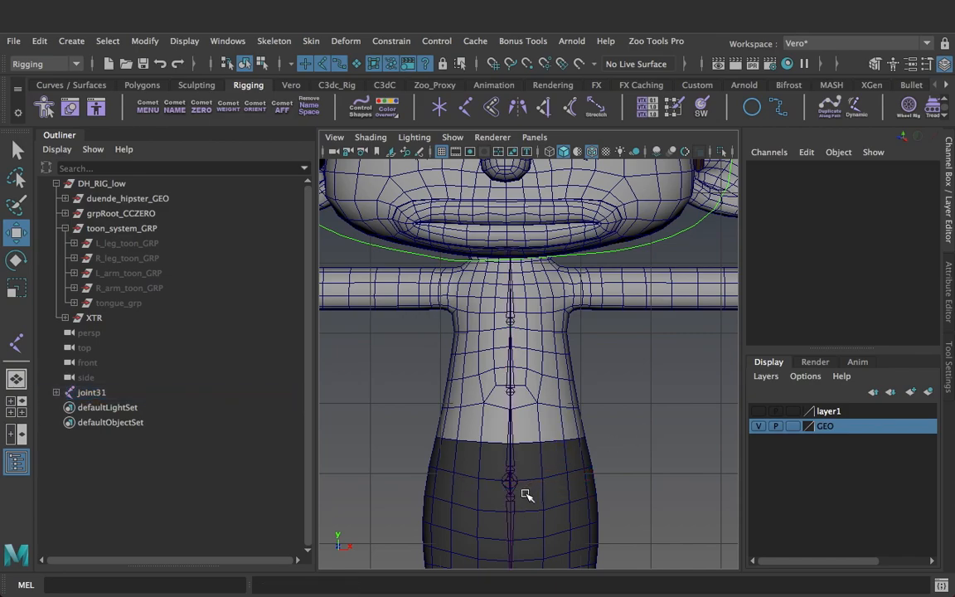
# - Expand the whole joint hierarchy and rename its root joint as COG
pyautogui.keyDown('shift'); pyautogui.click(56, 392); pyautogui.keyUp('shift')
pyautogui.doubleClick(121, 393)
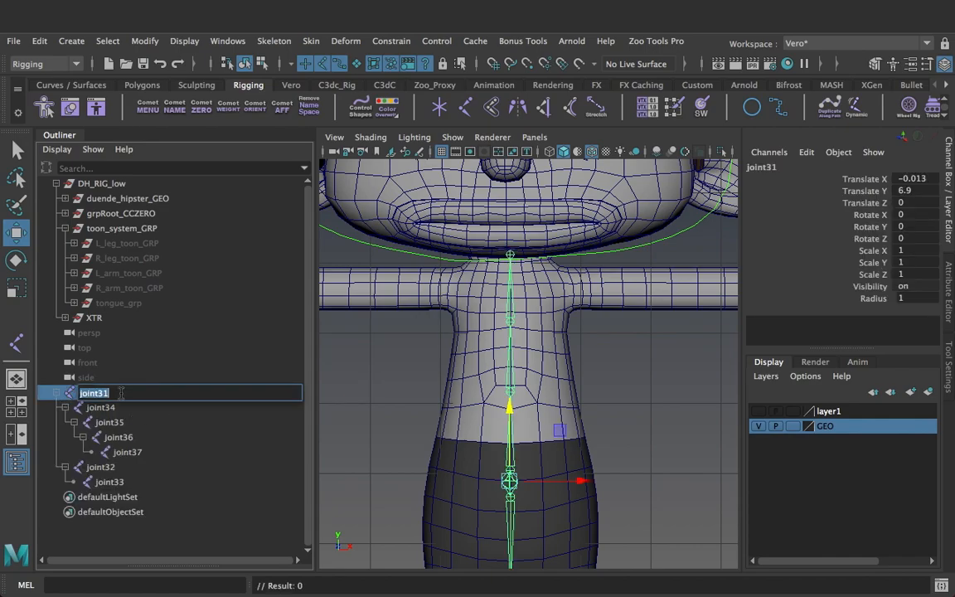
pyautogui.write('COG')
# - Select the four spine chain joints, load the Comet tools and open cometRename
pyautogui.click(120, 407)
pyautogui.keyDown('shift'); pyautogui.click(128, 452); pyautogui.keyUp('shift')
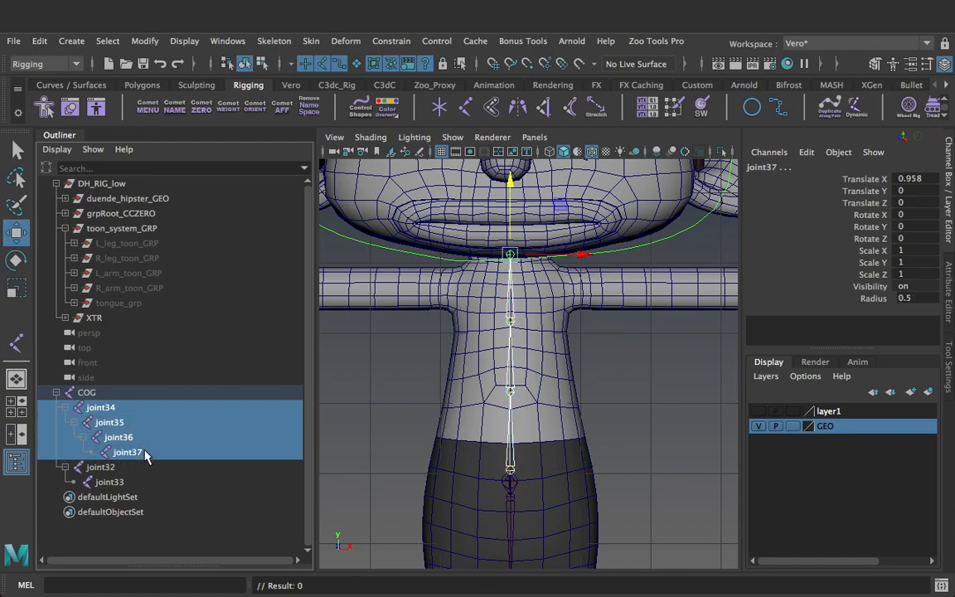
pyautogui.click(147, 106)
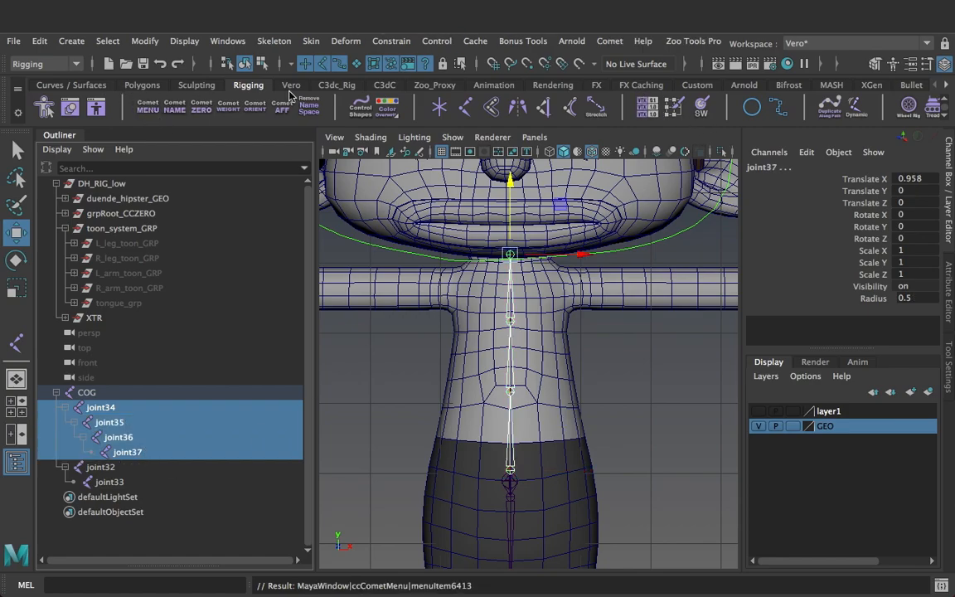
pyautogui.click(609, 40)
pyautogui.moveTo(667, 84)
pyautogui.click(763, 80)
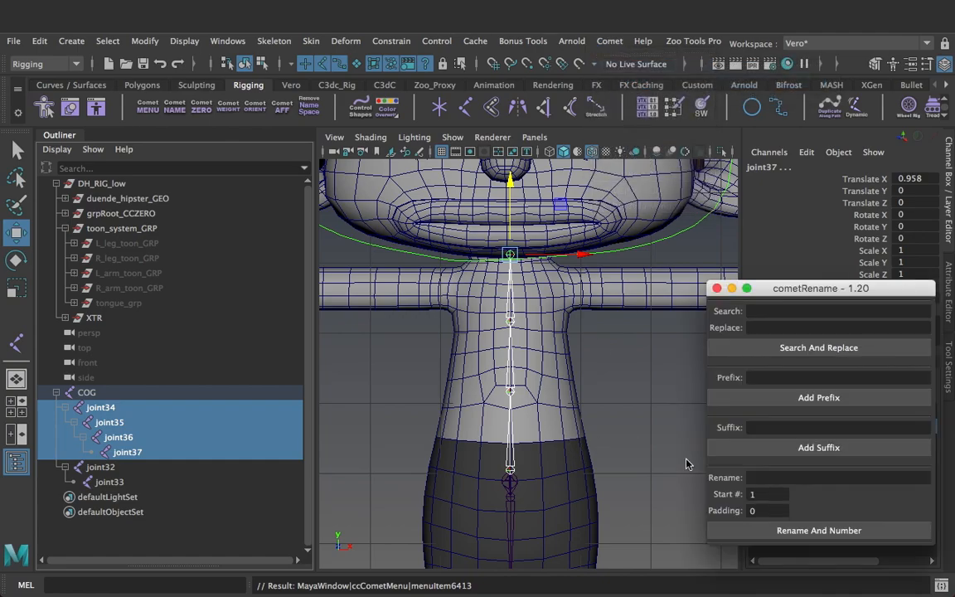
# - Rename and number the four joints with base name spine_, start number 1 and padding 2, and add the suffix _JNT
pyautogui.click(779, 478)
pyautogui.click(756, 510)
pyautogui.write('2')
pyautogui.click(791, 477)
pyautogui.write('_')
pyautogui.click(798, 530)
pyautogui.click(762, 427)
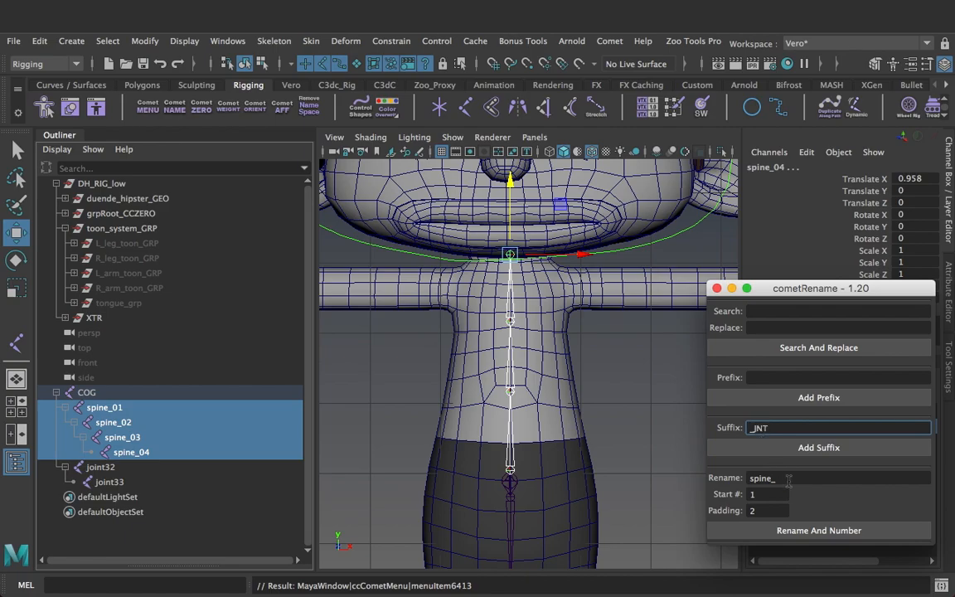
pyautogui.click(800, 447)
# - Rename and number the lower two joints with base name pelvis_ and padding 2, and add the suffix _JNT
pyautogui.click(206, 468)
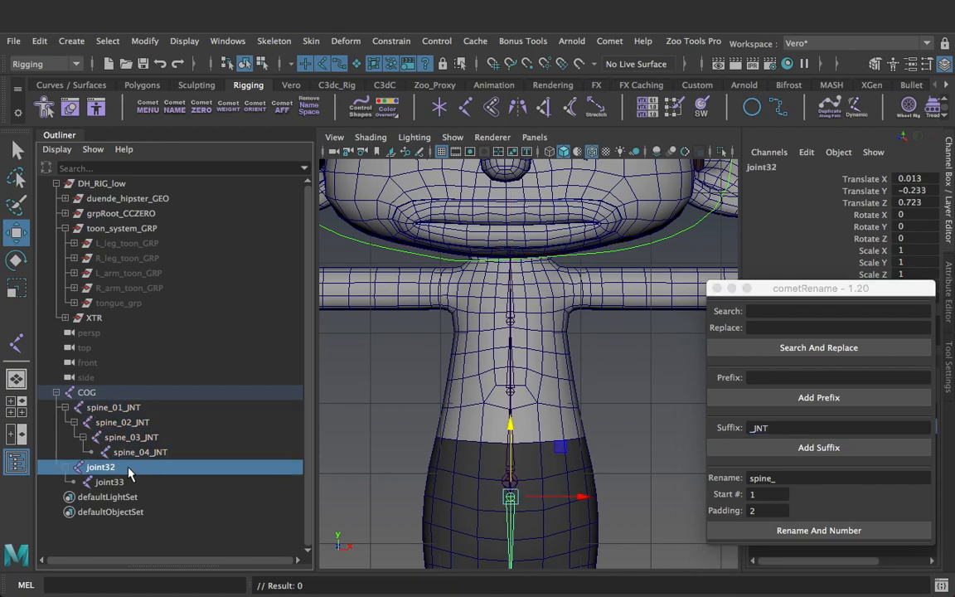
pyautogui.keyDown('shift'); pyautogui.click(131, 482); pyautogui.keyUp('shift')
pyautogui.doubleClick(775, 478)
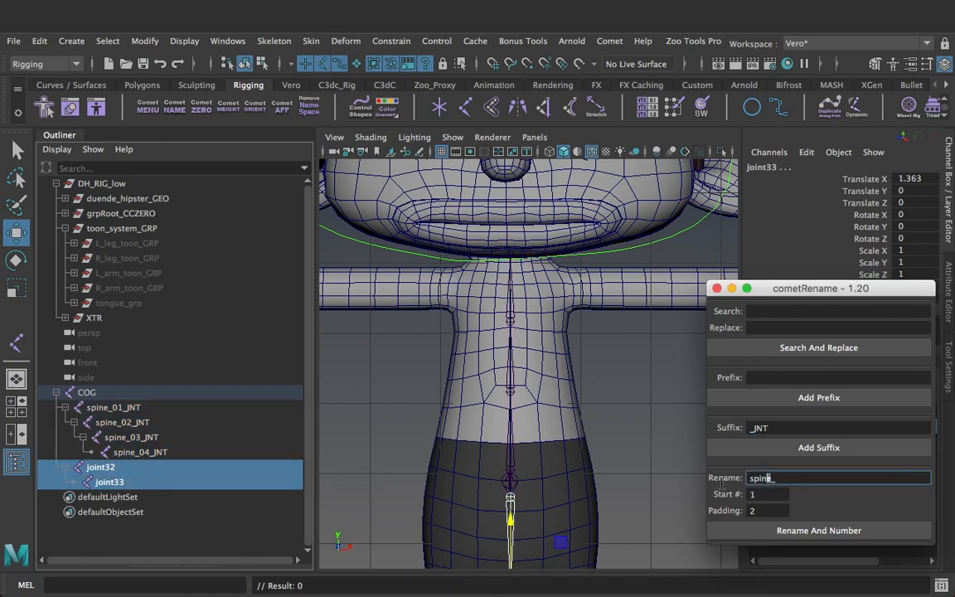
pyautogui.write('pelvis_')
pyautogui.click(675, 529)
pyautogui.click(775, 447)
# - Rename the root COG joint as COG_JC, clear the selection and close cometRename
pyautogui.click(108, 394)
pyautogui.doubleClick(110, 394)
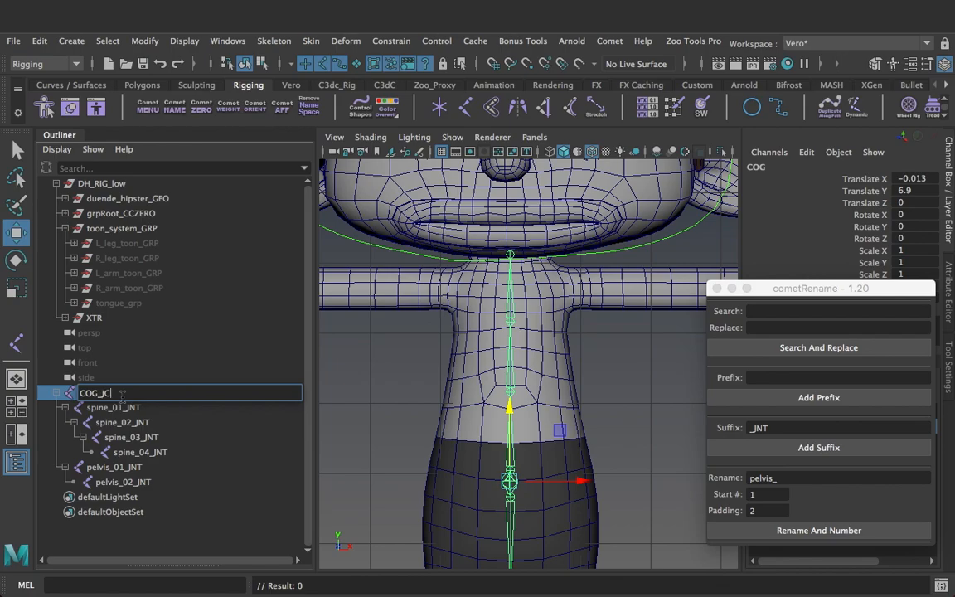
pyautogui.press('Return')
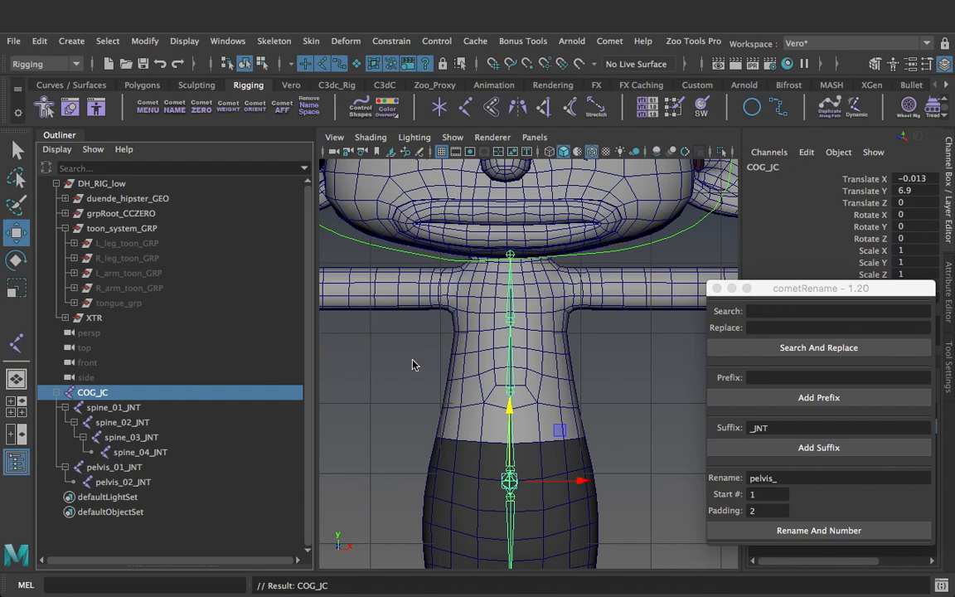
pyautogui.click(619, 394)
pyautogui.click(716, 288)
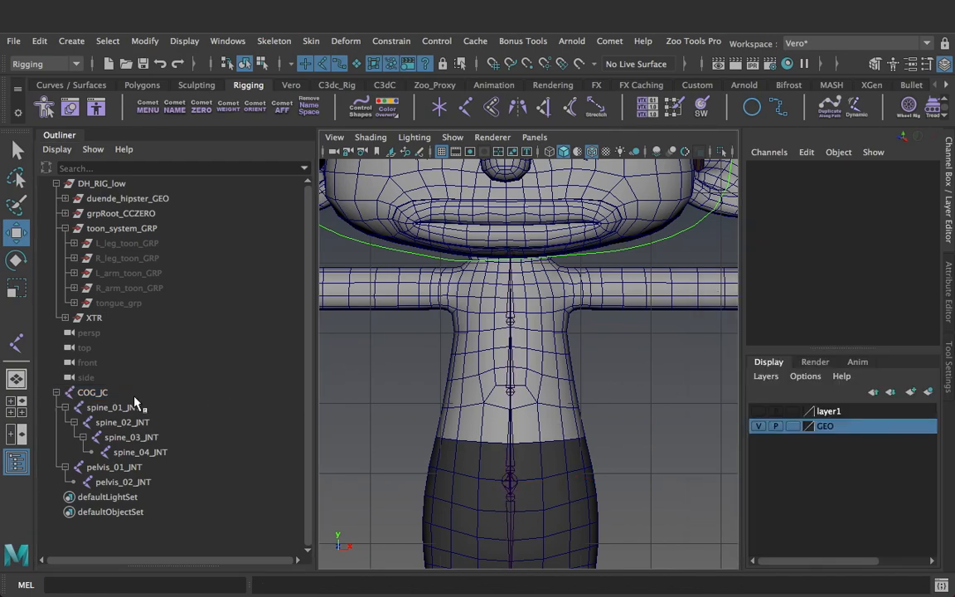
# - Orient all COG, spine and pelvis joints with cometJointOrient using aim axis X and up axis Z, checking their axes and hiding them again
pyautogui.click(135, 395)
pyautogui.keyDown('shift'); pyautogui.click(122, 481); pyautogui.keyUp('shift')
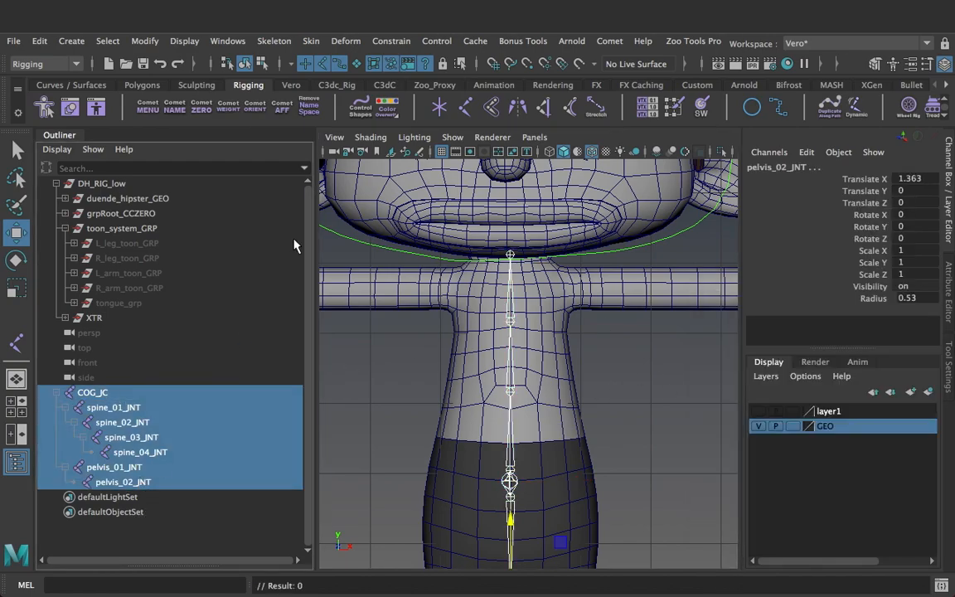
pyautogui.click(253, 103)
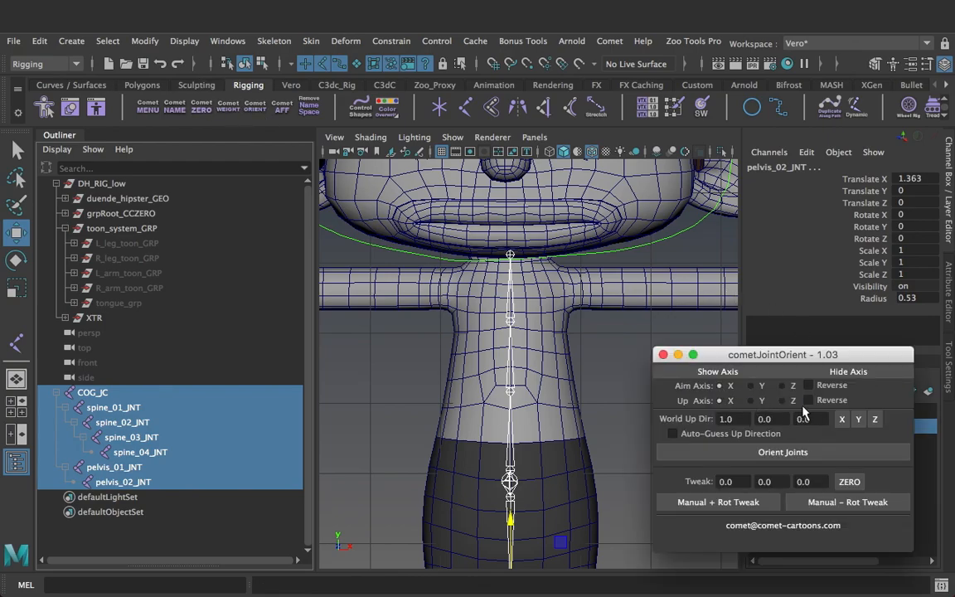
pyautogui.click(797, 451)
pyautogui.click(729, 373)
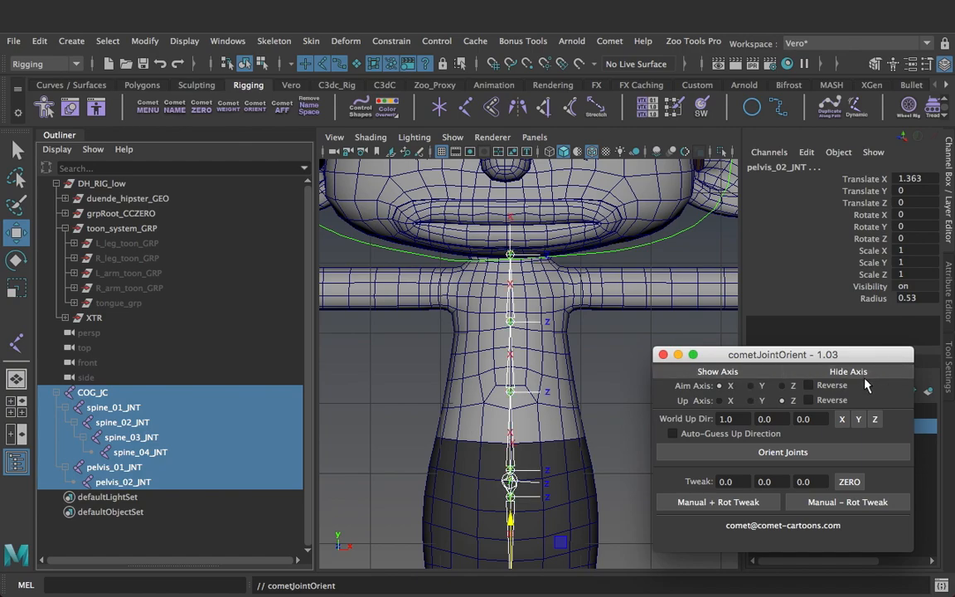
pyautogui.click(868, 375)
pyautogui.click(663, 355)
pyautogui.click(712, 376)
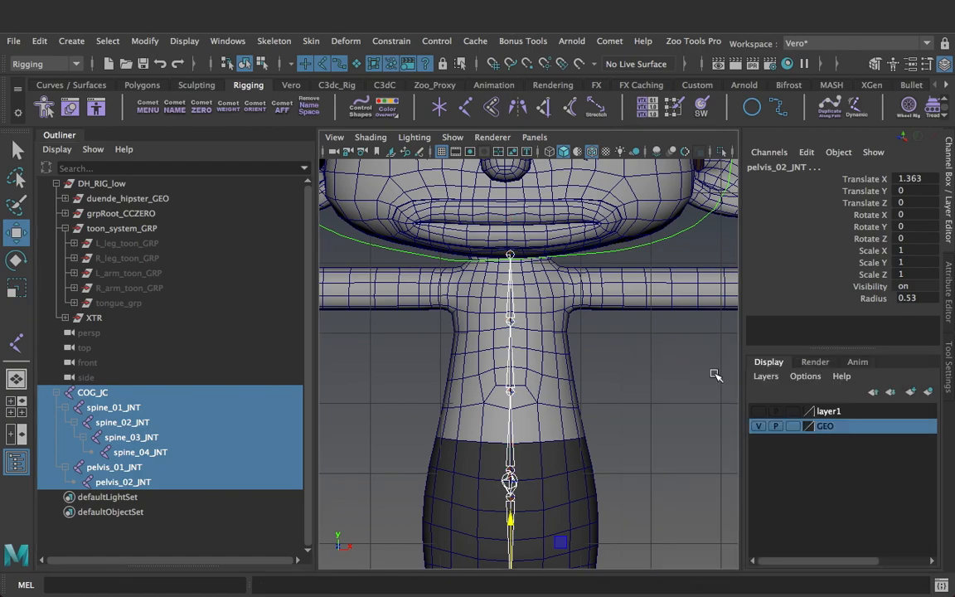
# - Create a Comet square control shape at the COG_JC joint and set all its rotations to 0
pyautogui.keyDown('alt'); pyautogui.moveTo(623, 433); pyautogui.dragTo(618, 376, button='middle'); pyautogui.keyUp('alt')
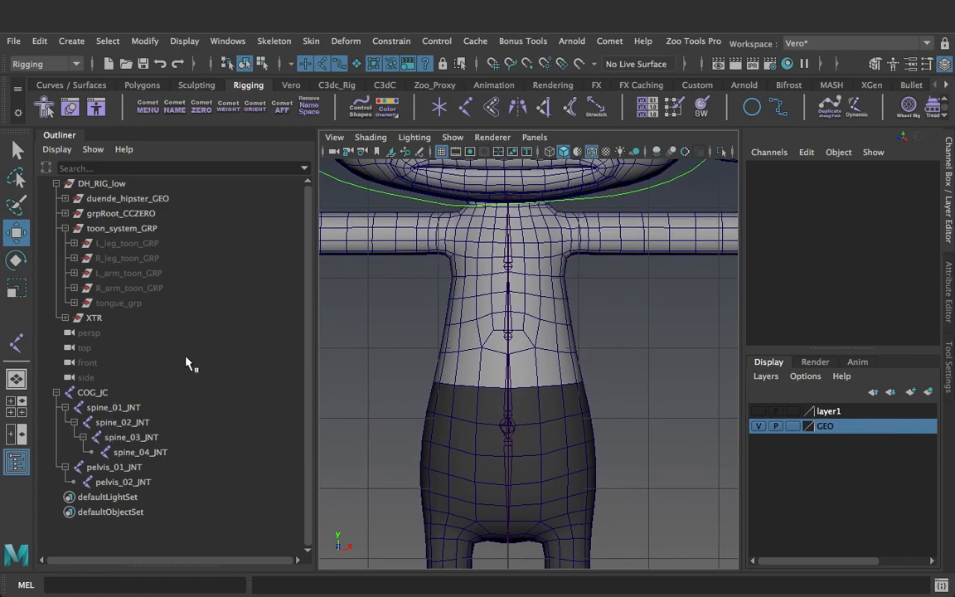
pyautogui.click(94, 392)
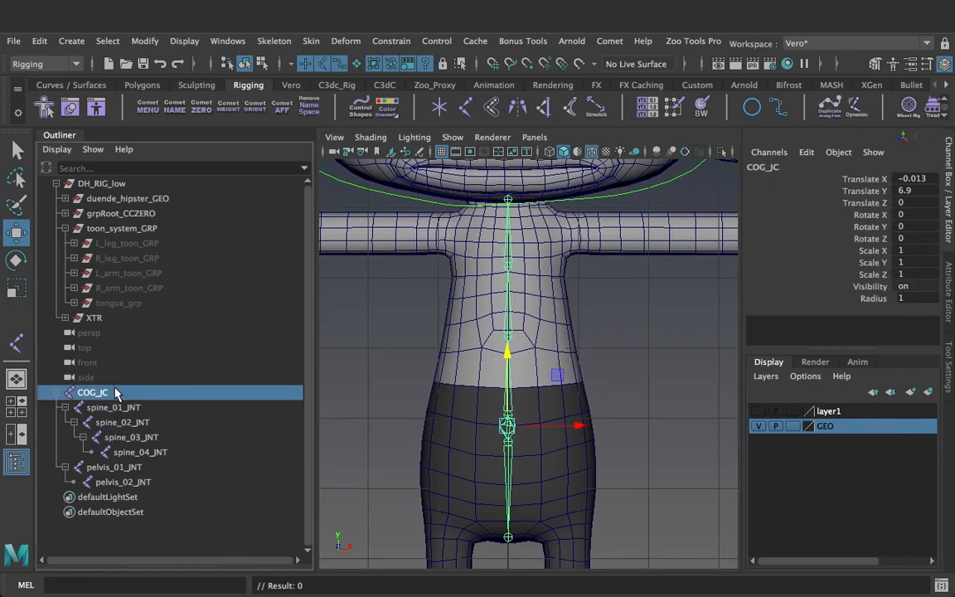
pyautogui.click(611, 41)
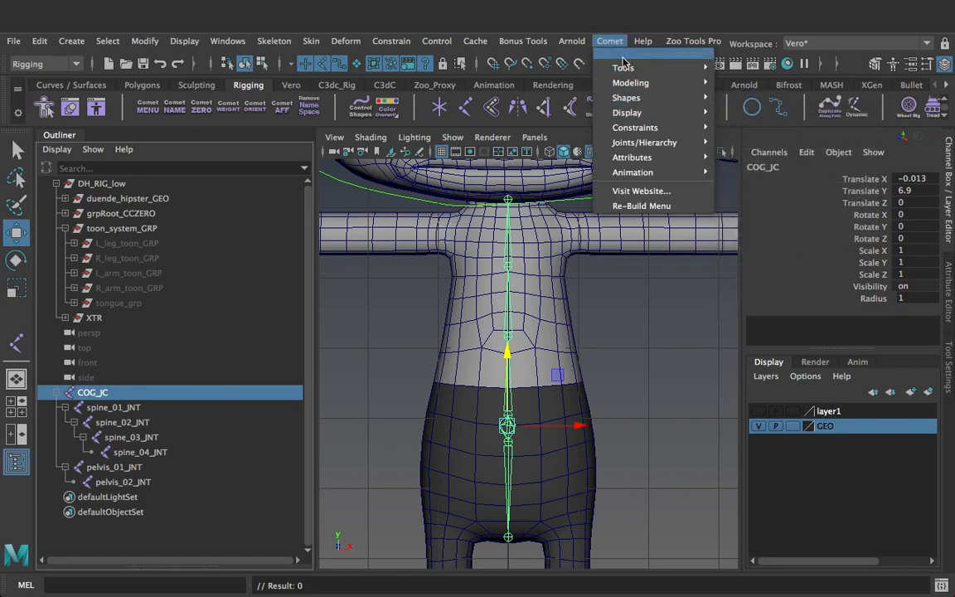
pyautogui.moveTo(665, 98)
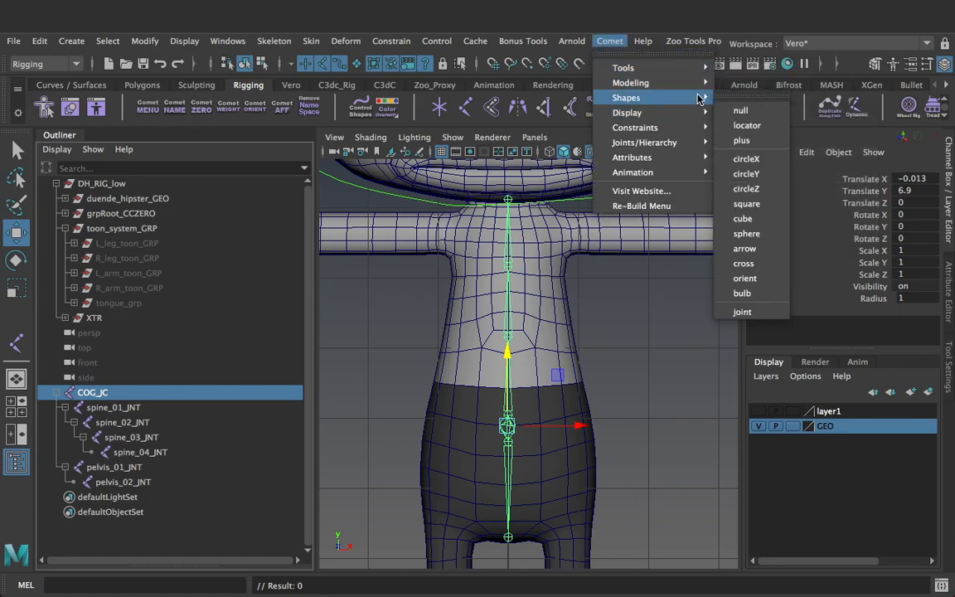
pyautogui.click(756, 208)
pyautogui.moveTo(915, 240); pyautogui.dragTo(913, 217)
pyautogui.write('0')
pyautogui.press('Return')
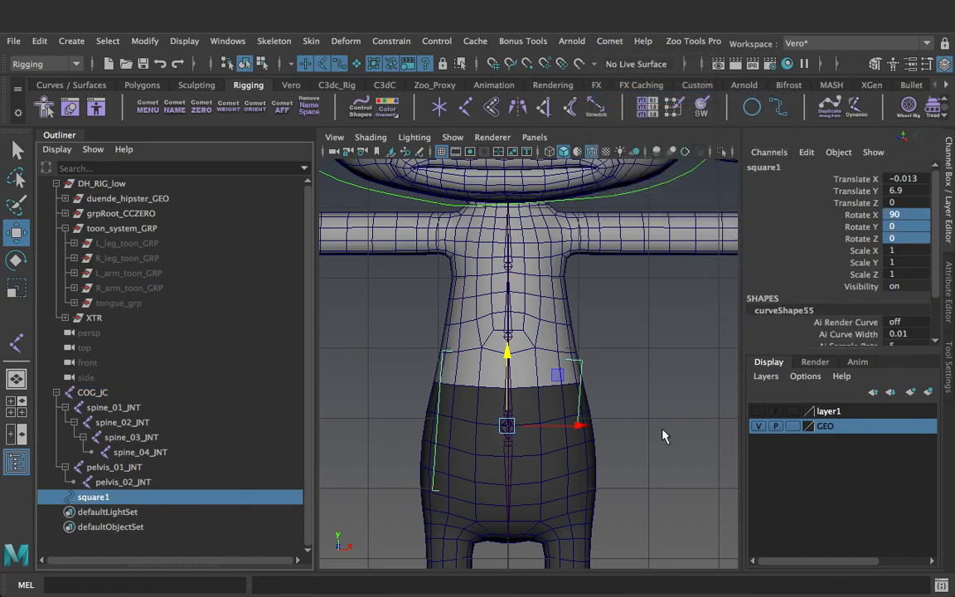
# - Scale the square COG control up uniformly until it is clearly wider than the gnome's hips
pyautogui.press('r')
pyautogui.moveTo(507, 426); pyautogui.dragTo(575, 428)
pyautogui.click(632, 397)
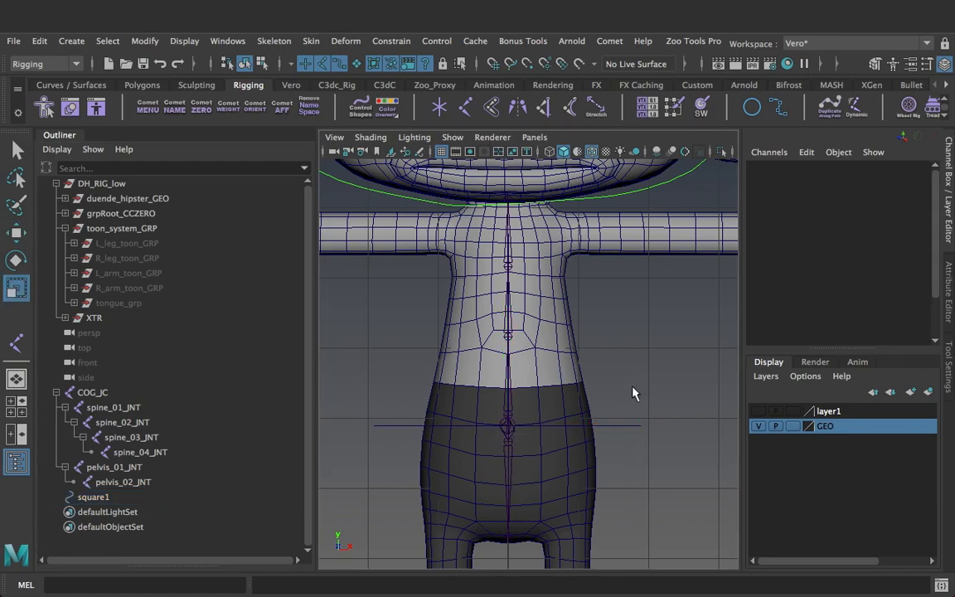
# - Create Comet circleX controls at the first three spine joints and the first pelvis joint, and scale all four to about 1.47
pyautogui.click(16, 232)
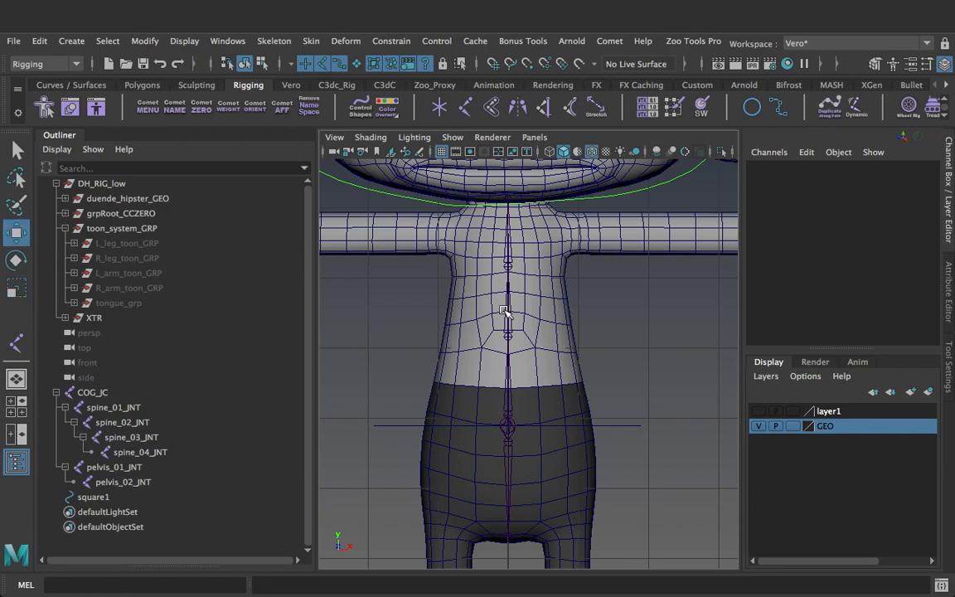
pyautogui.click(508, 412)
pyautogui.keyDown('shift'); pyautogui.click(507, 335); pyautogui.keyUp('shift')
pyautogui.keyDown('shift'); pyautogui.click(510, 239); pyautogui.keyUp('shift')
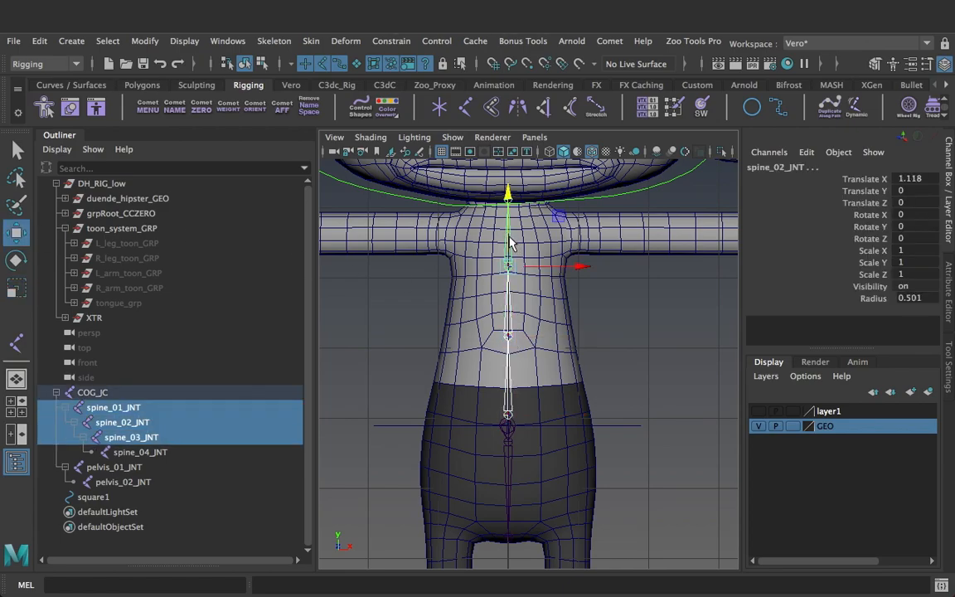
pyautogui.keyDown('shift'); pyautogui.click(507, 431); pyautogui.keyUp('shift')
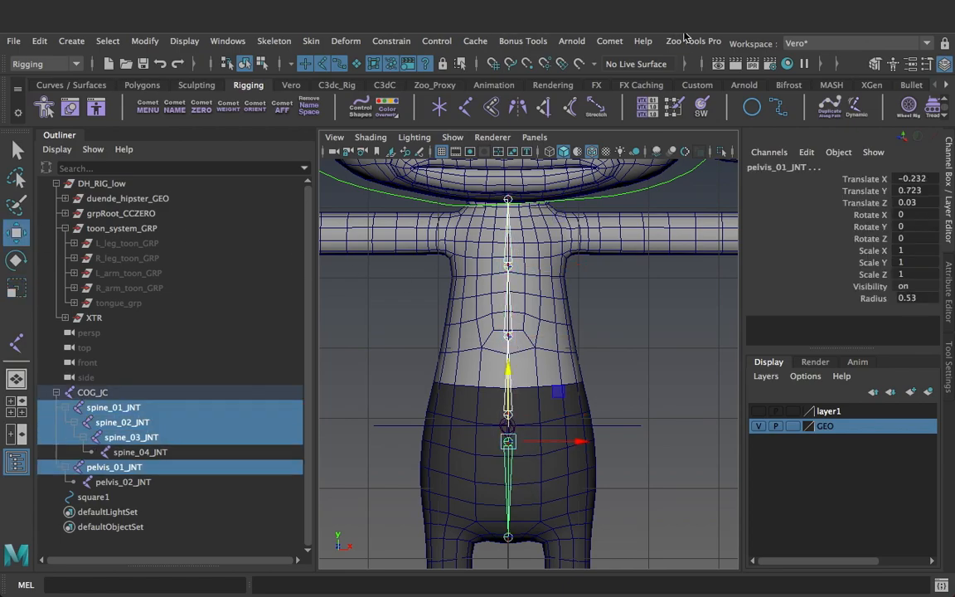
pyautogui.click(609, 41)
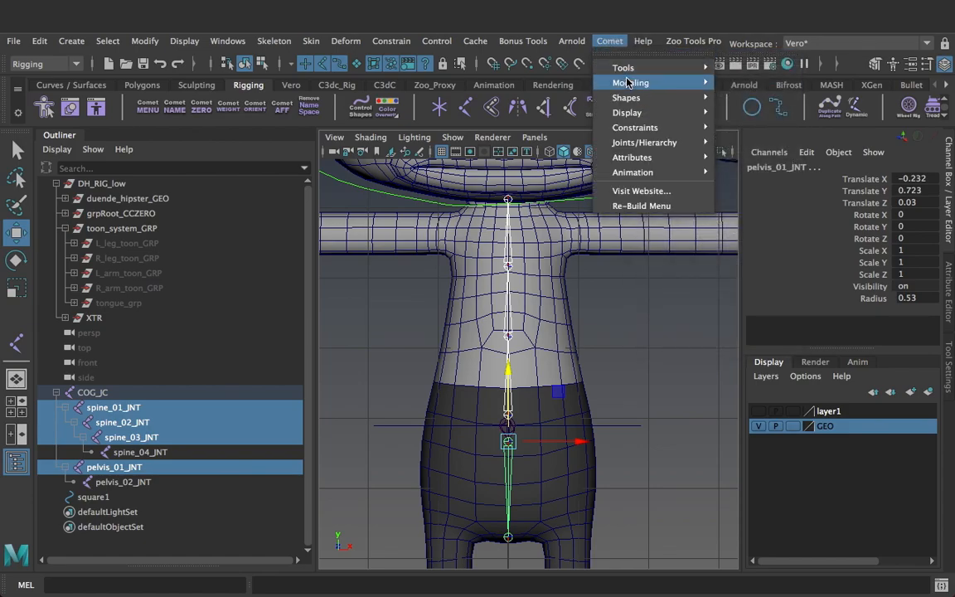
pyautogui.moveTo(655, 98)
pyautogui.click(771, 162)
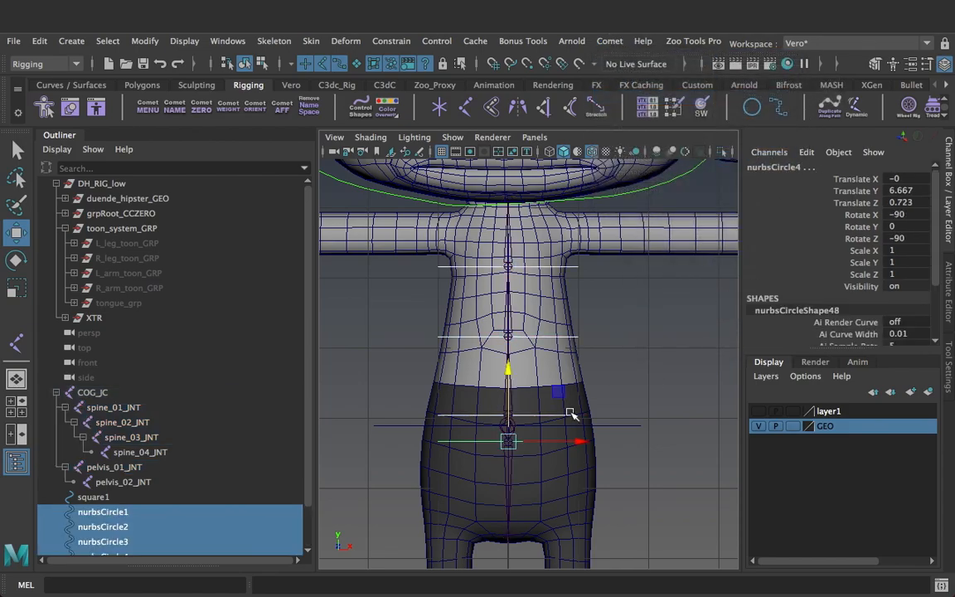
pyautogui.press('r')
pyautogui.moveTo(549, 435); pyautogui.dragTo(567, 435, button='middle')
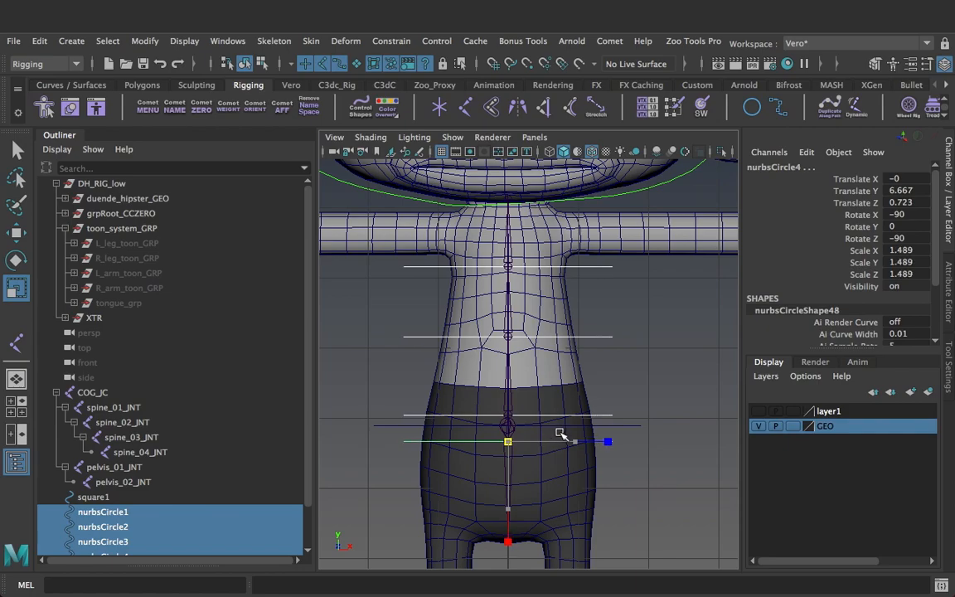
# - Fit the three spine circles to the body by scaling the top one to about 1.05, the middle to 1.16 and the lowest to 1.51
pyautogui.click(595, 265)
pyautogui.moveTo(594, 265); pyautogui.dragTo(594, 334, button='middle')
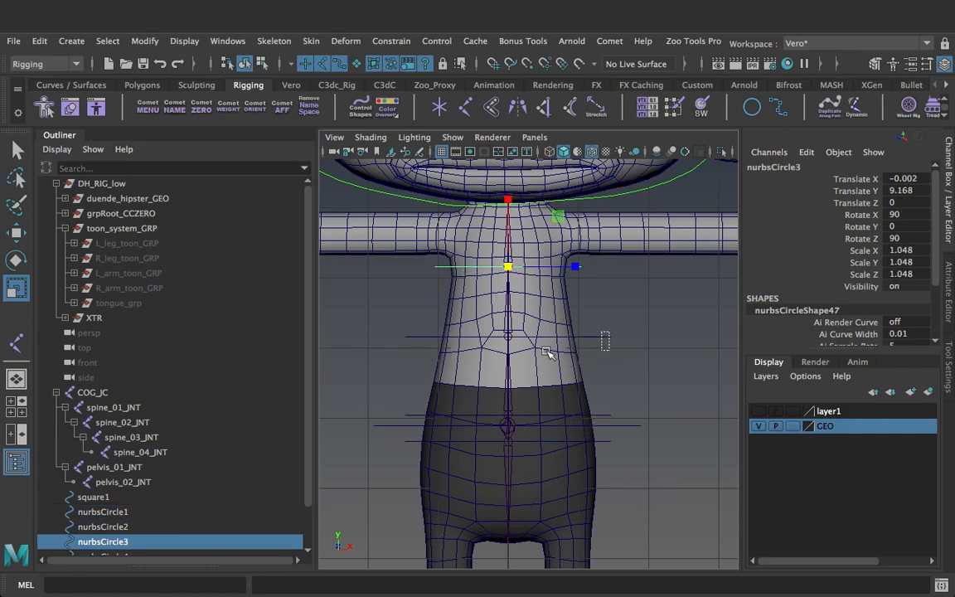
pyautogui.click(511, 336)
pyautogui.moveTo(511, 336); pyautogui.dragTo(566, 447, button='middle')
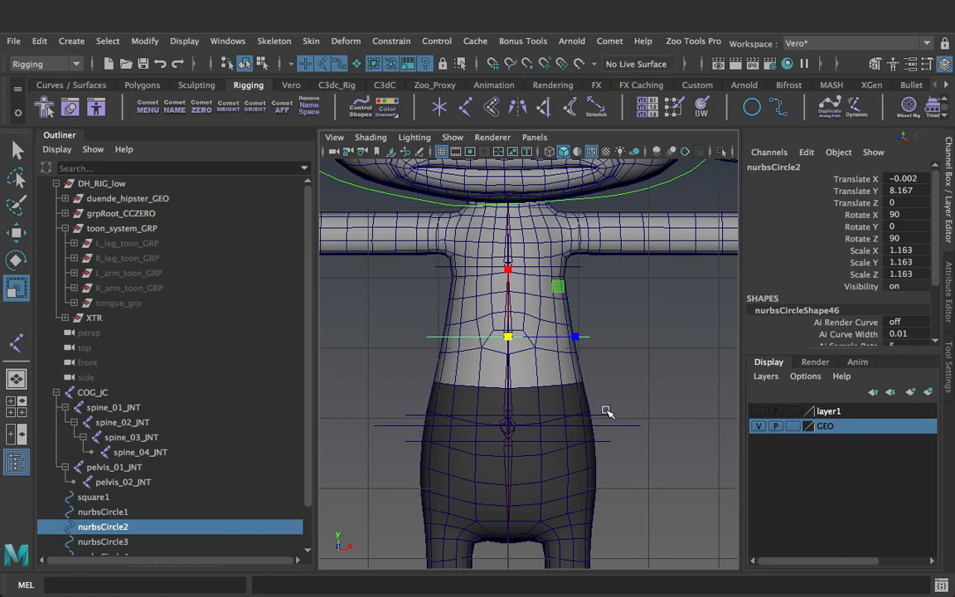
pyautogui.click(520, 415)
pyautogui.moveTo(511, 417); pyautogui.dragTo(574, 461, button='middle')
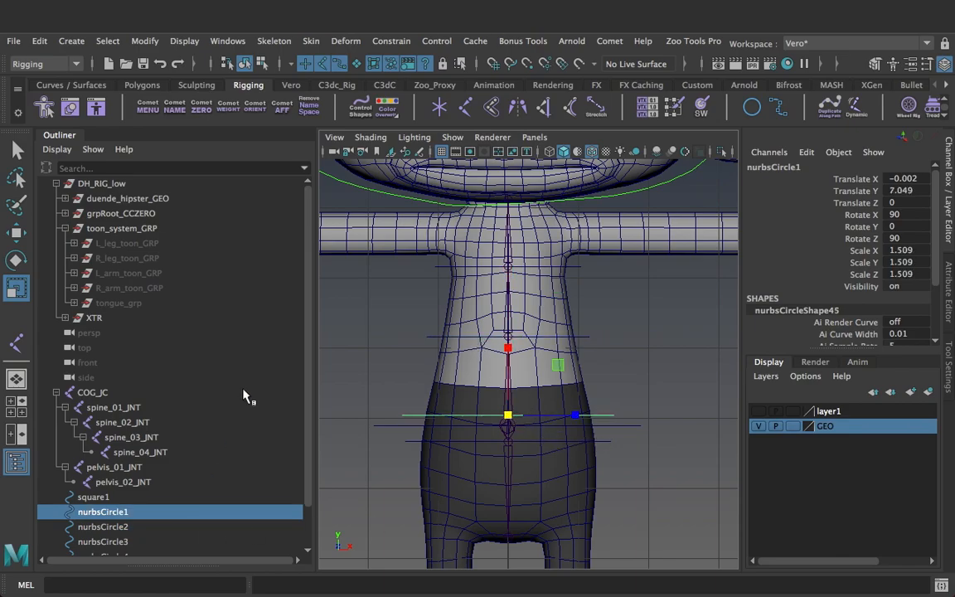
# - Freeze all transformations of the square and the four circle controls and delete their history
pyautogui.scroll(-2, 294, 521)
pyautogui.moveTo(125, 511); pyautogui.dragTo(111, 452)
pyautogui.rightClick(845, 272)
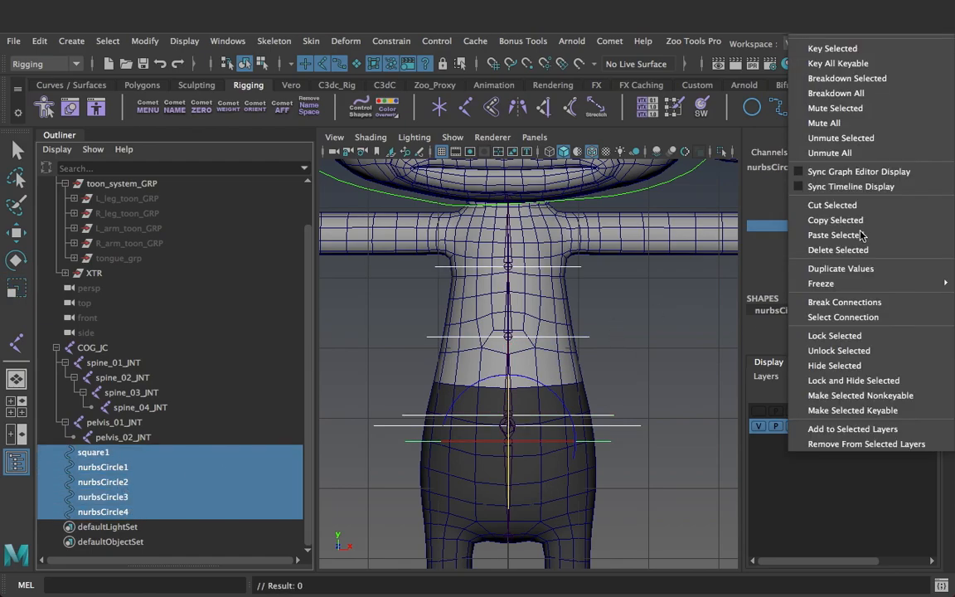
pyautogui.moveTo(820, 282)
pyautogui.click(740, 330)
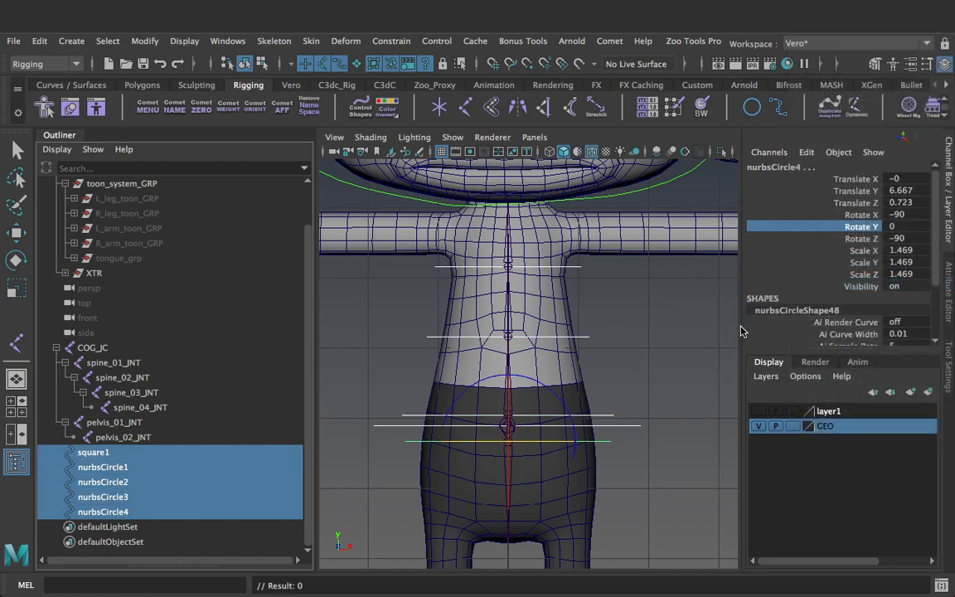
pyautogui.moveTo(935, 207); pyautogui.dragTo(937, 233)
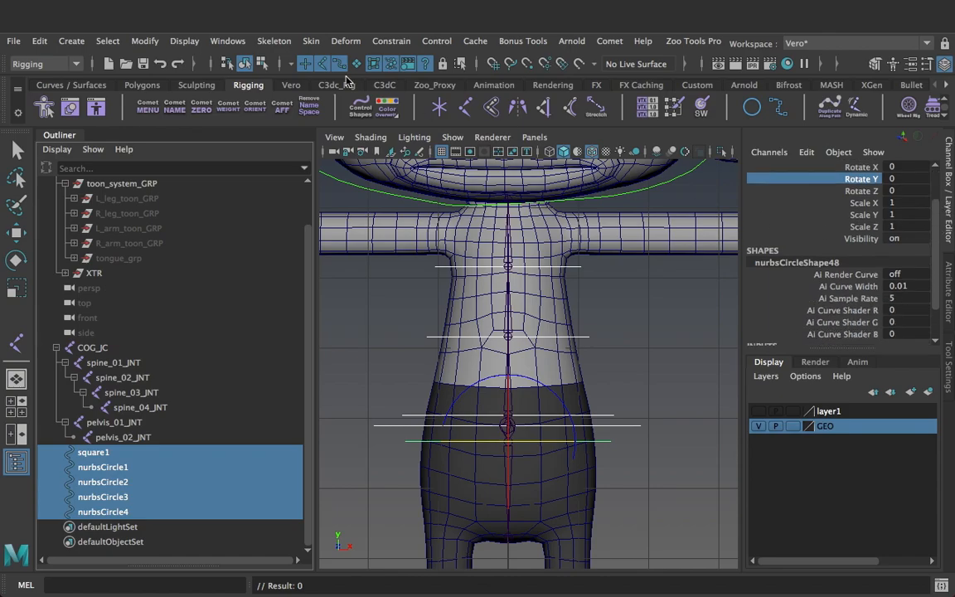
pyautogui.click(39, 41)
pyautogui.moveTo(160, 229)
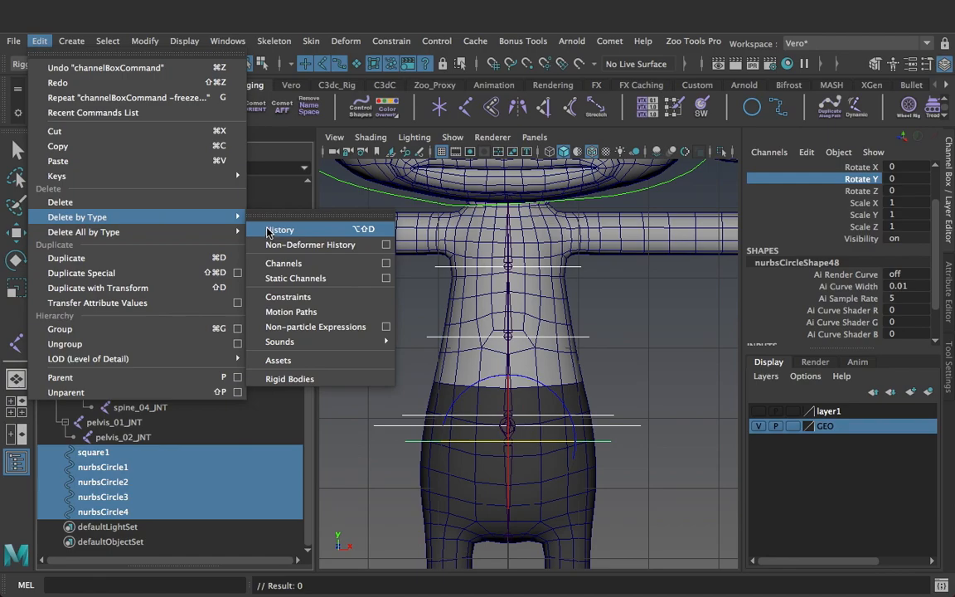
pyautogui.click(280, 230)
# - Rename the square control curve as COG_CTL
pyautogui.doubleClick(122, 452)
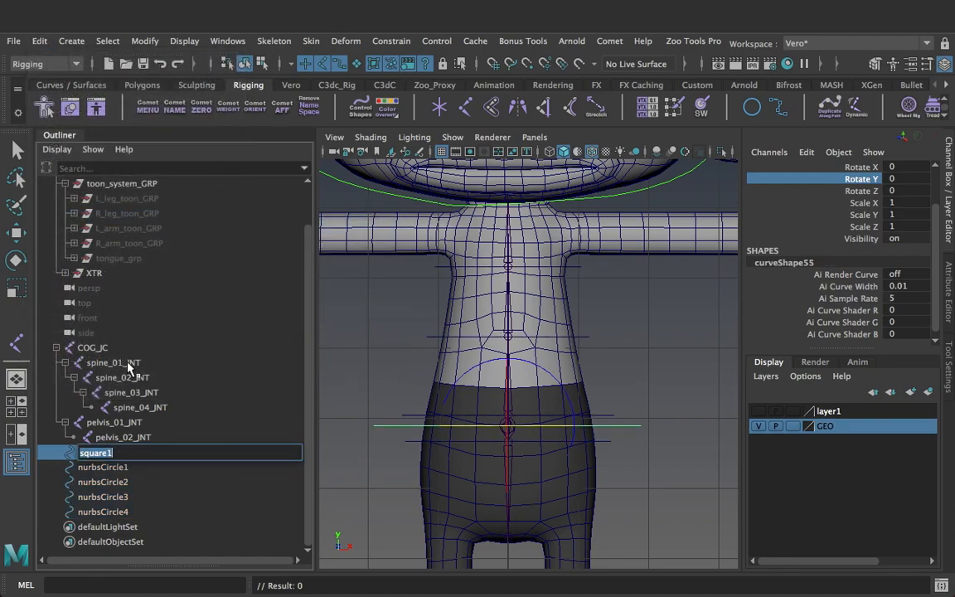
pyautogui.write('COG_CTL')
pyautogui.click(133, 468)
# - Open cometRename and select the three spine circle controls, nurbsCircle1 to nurbsCircle3, in order
pyautogui.doubleClick(145, 469)
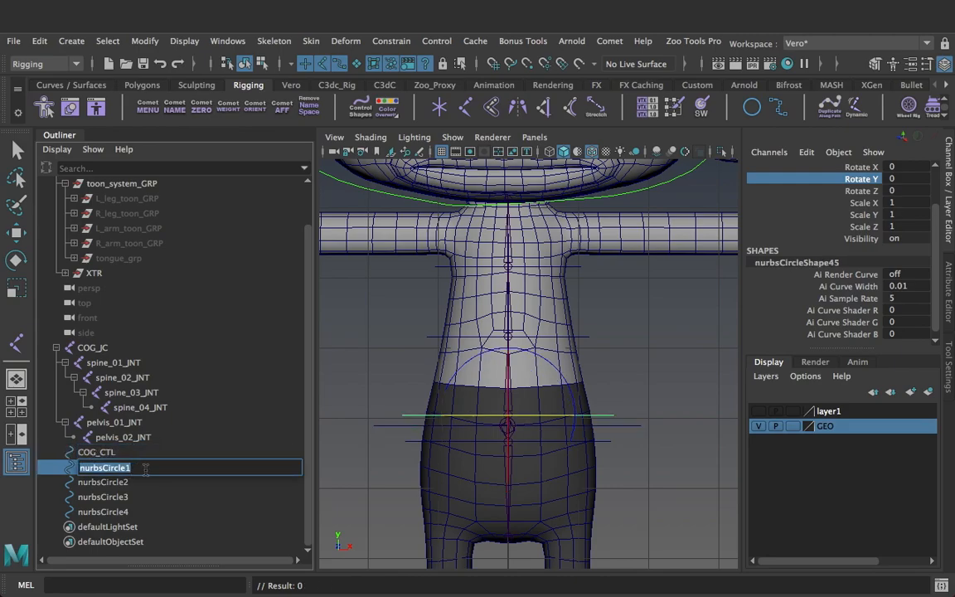
pyautogui.click(160, 497)
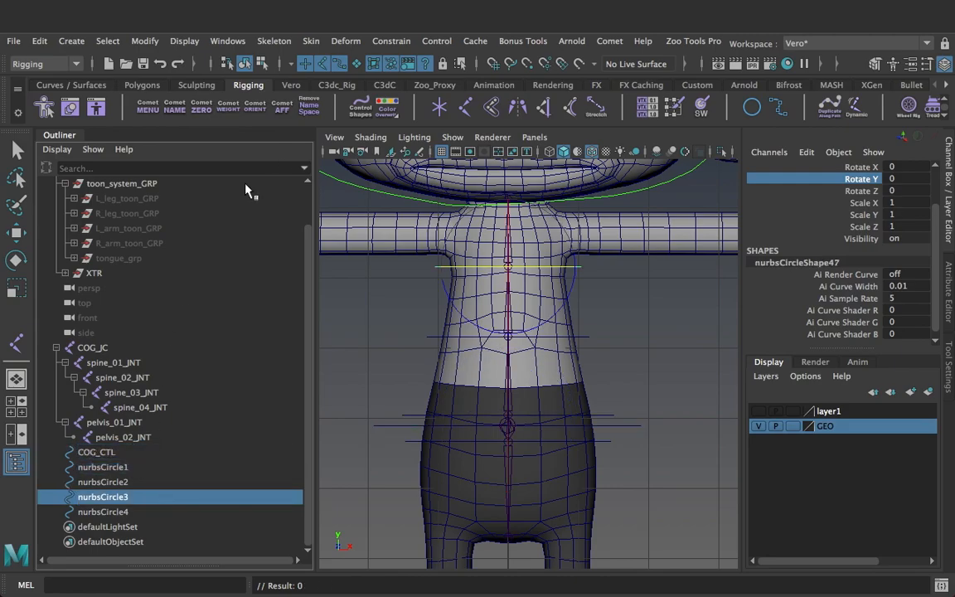
pyautogui.click(176, 106)
pyautogui.click(137, 471)
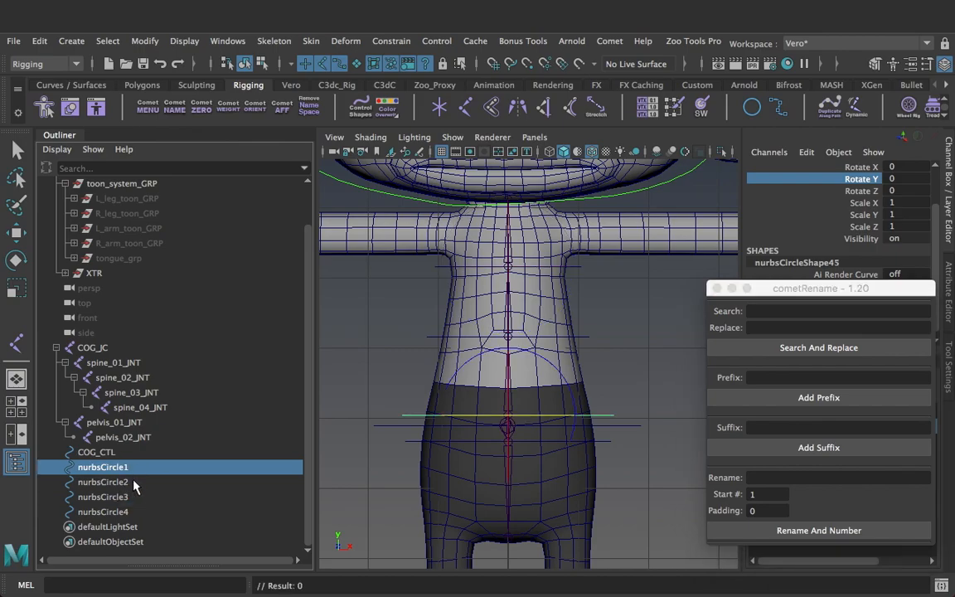
pyautogui.keyDown('shift'); pyautogui.click(132, 488); pyautogui.keyUp('shift')
pyautogui.keyDown('shift'); pyautogui.click(127, 501); pyautogui.keyUp('shift')
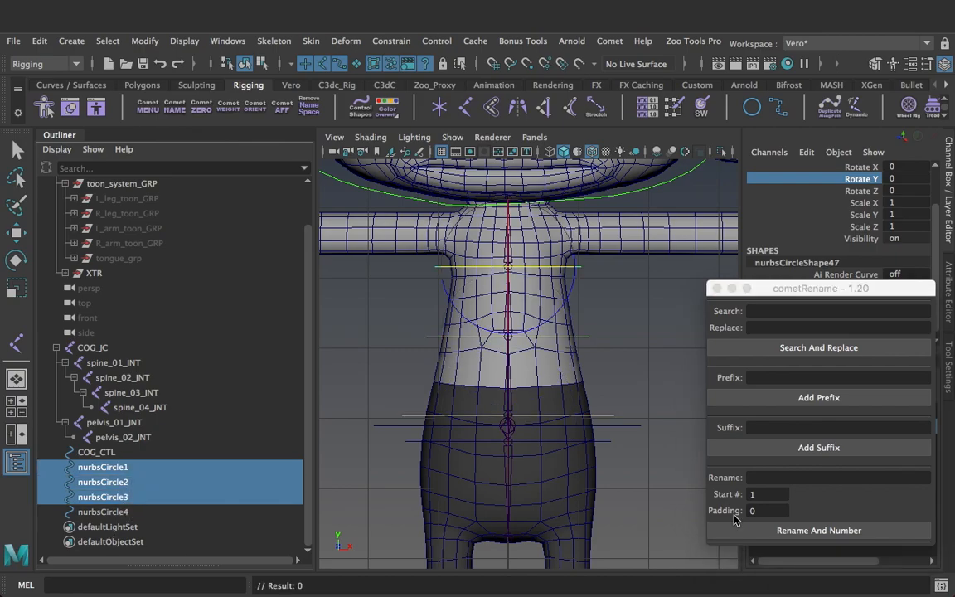
# - Rename the three selected spine circles as numbered spine_ controls with padding 2 and add the suffix _CTL
pyautogui.click(768, 478)
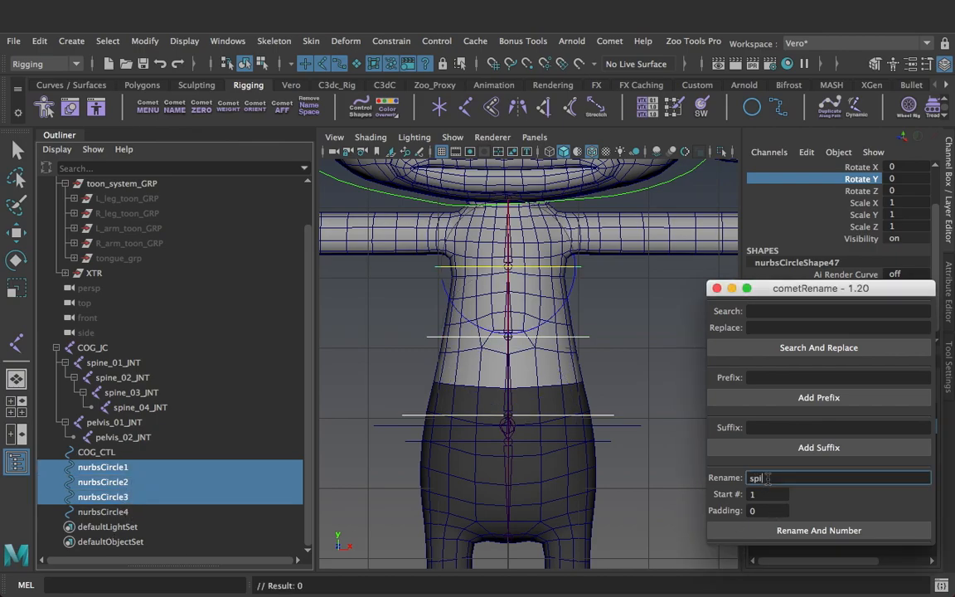
pyautogui.write('spine_')
pyautogui.doubleClick(768, 513)
pyautogui.write('2')
pyautogui.click(756, 529)
pyautogui.click(756, 426)
pyautogui.write('_CTL')
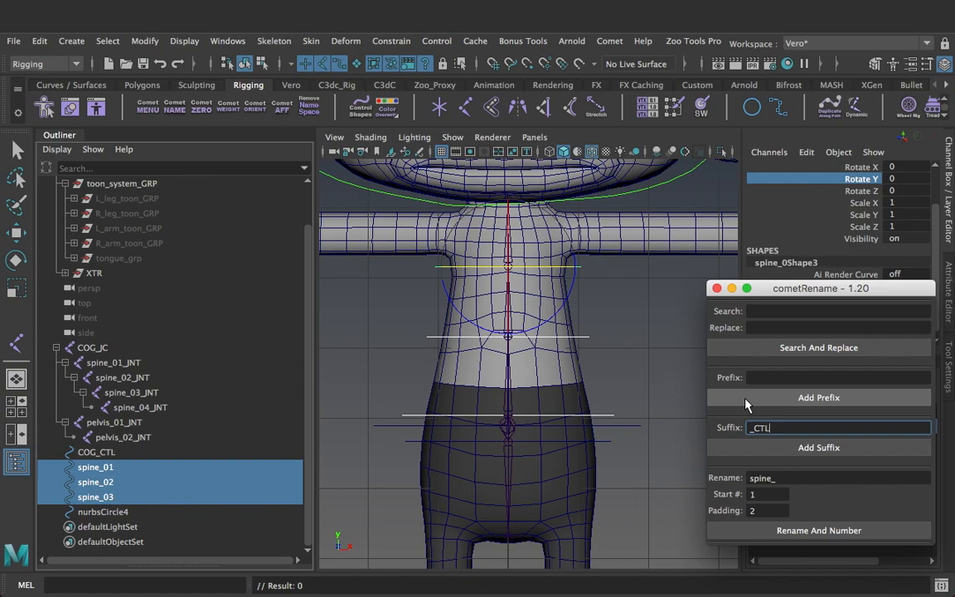
pyautogui.click(803, 447)
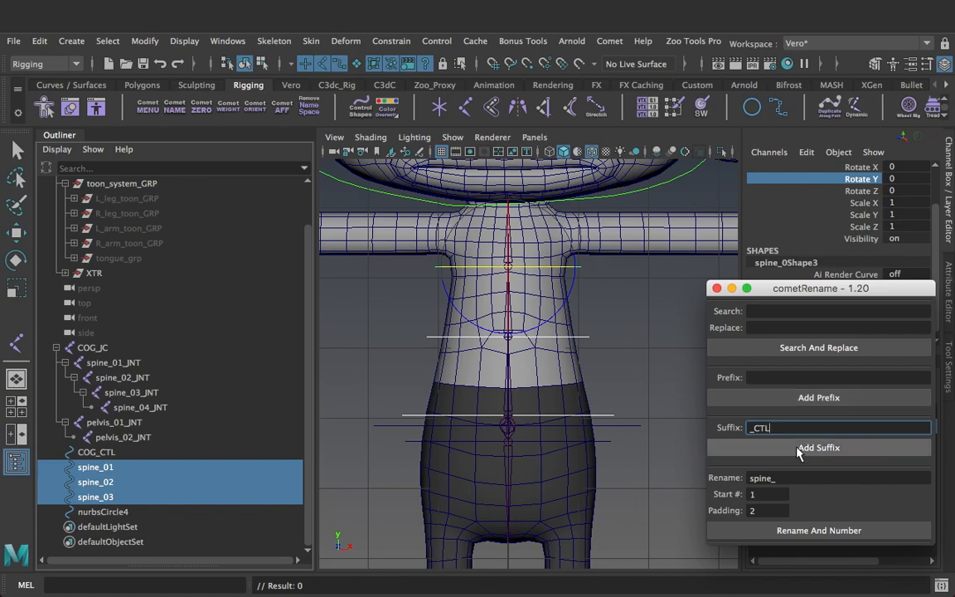
# - Rename the remaining circle nurbsCircle4 as pelvis_CTL and close the renaming window
pyautogui.doubleClick(130, 511)
pyautogui.write('pelvis_CTL')
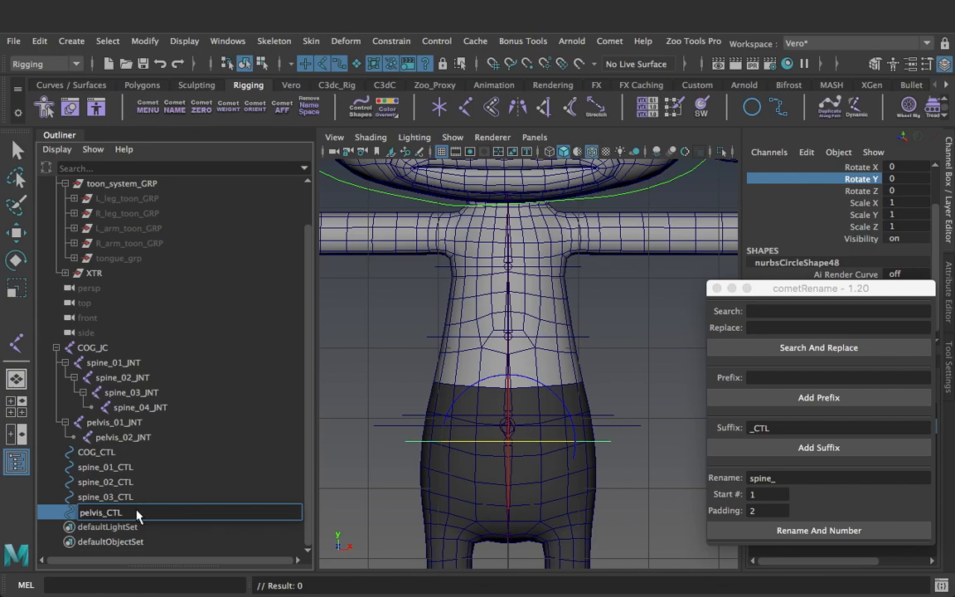
pyautogui.press('Return')
pyautogui.click(673, 280)
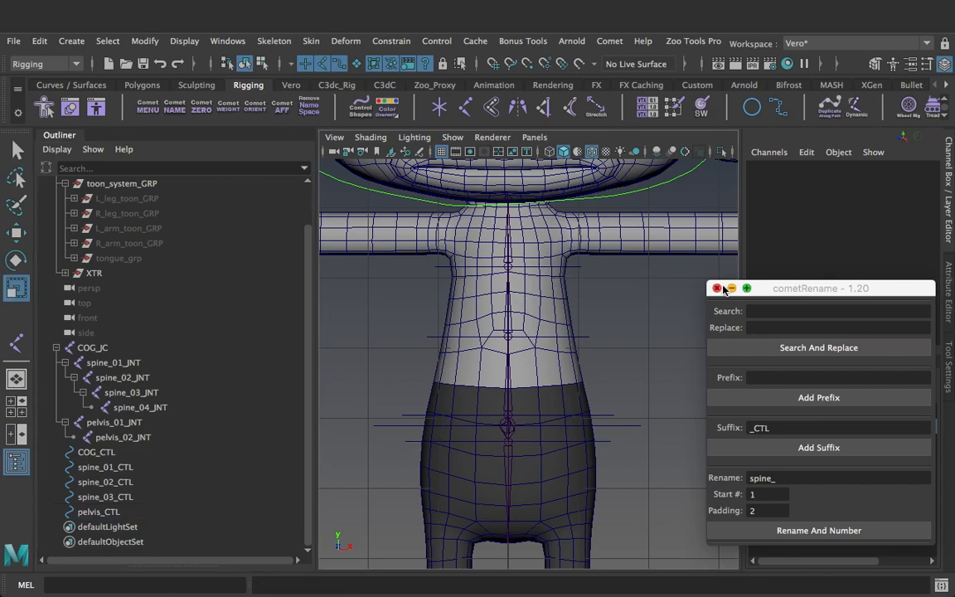
pyautogui.click(716, 288)
# - Create zero groups for the COG, three spine and pelvis controls, and expand the COG control's group
pyautogui.moveTo(123, 458); pyautogui.dragTo(132, 512)
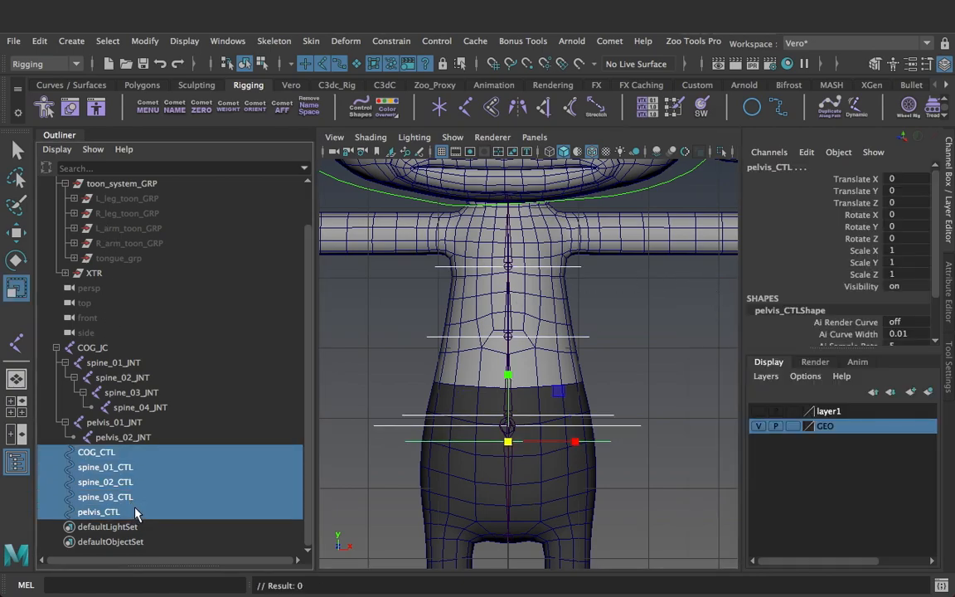
pyautogui.click(203, 110)
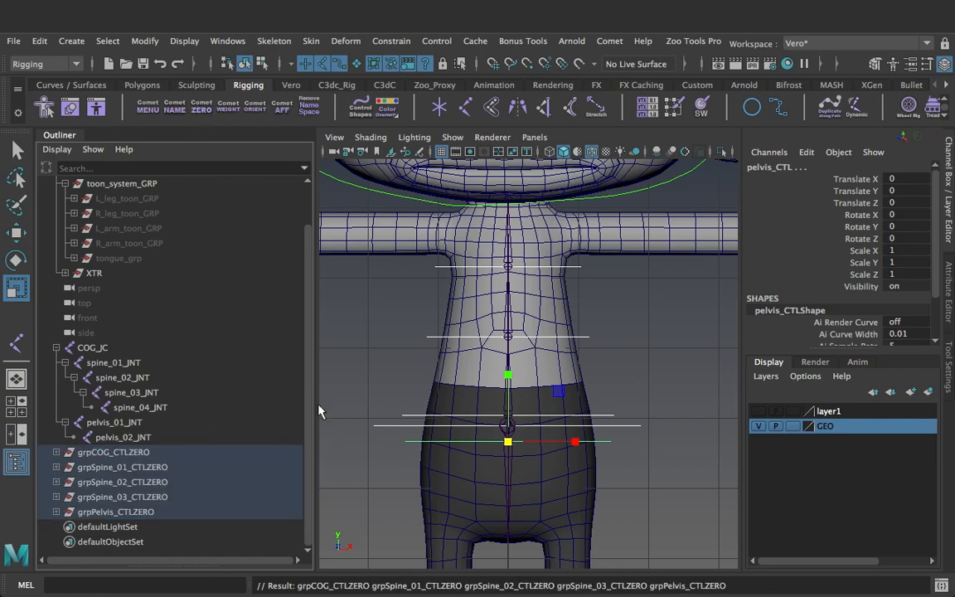
pyautogui.click(56, 451)
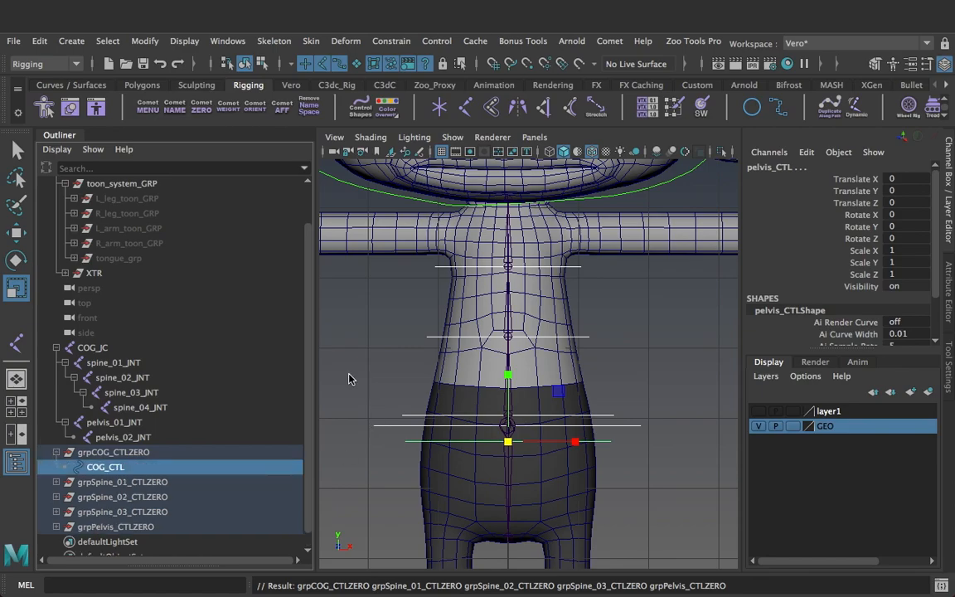
# - Parent the three spine zero groups and the pelvis zero group under COG_CTL
pyautogui.scroll(-1, 311, 369)
pyautogui.click(91, 467)
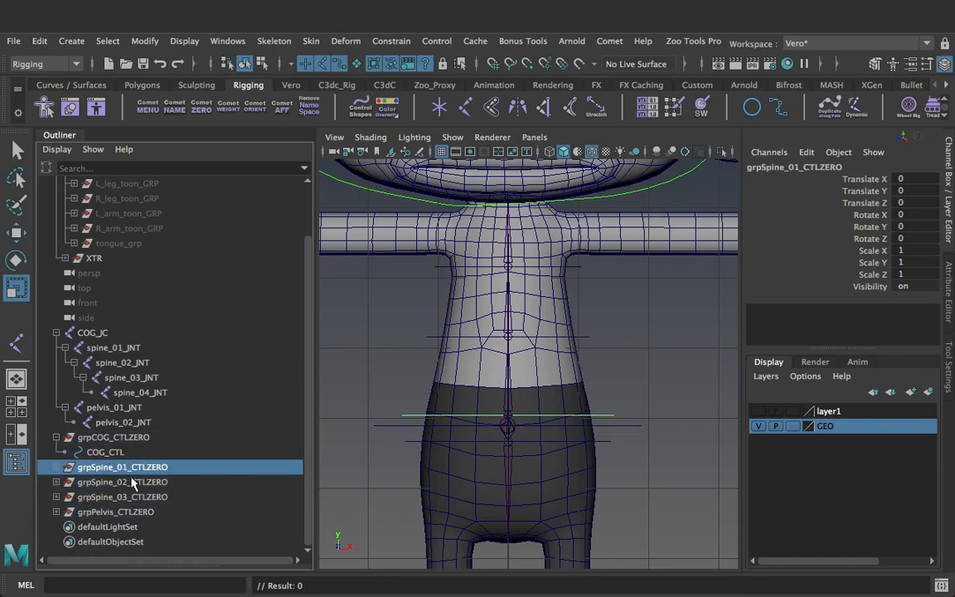
pyautogui.keyDown('shift'); pyautogui.click(152, 514); pyautogui.keyUp('shift')
pyautogui.moveTo(152, 514); pyautogui.dragTo(118, 456, button='middle')
pyautogui.click(64, 511)
pyautogui.scroll(-3, 308, 355)
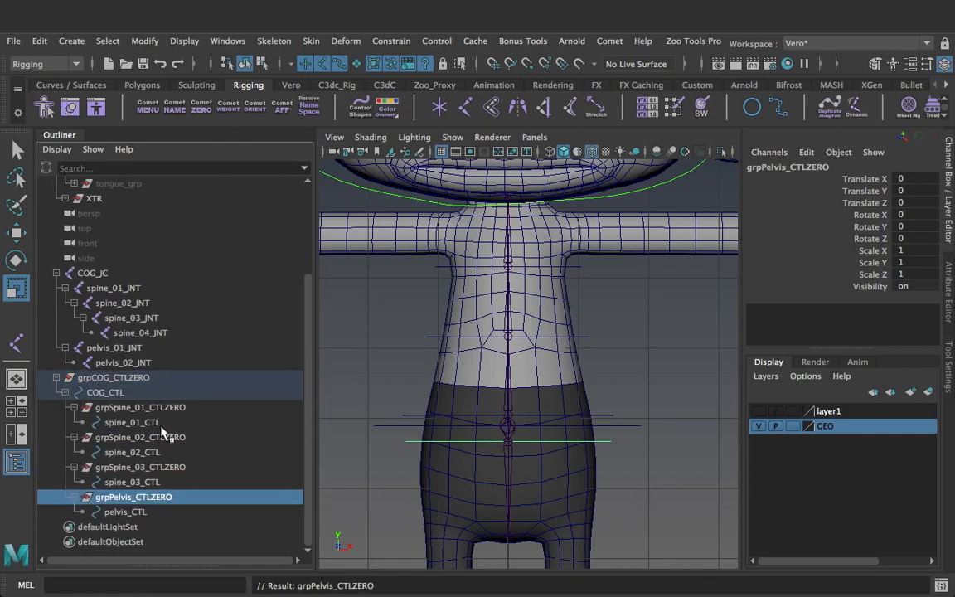
# - Chain the spine controls by parenting grpSpine_02_CTLZERO under spine_01_CTL and grpSpine_03_CTLZERO under spine_02_CTL
pyautogui.click(131, 437)
pyautogui.moveTo(131, 436); pyautogui.dragTo(125, 423, button='middle')
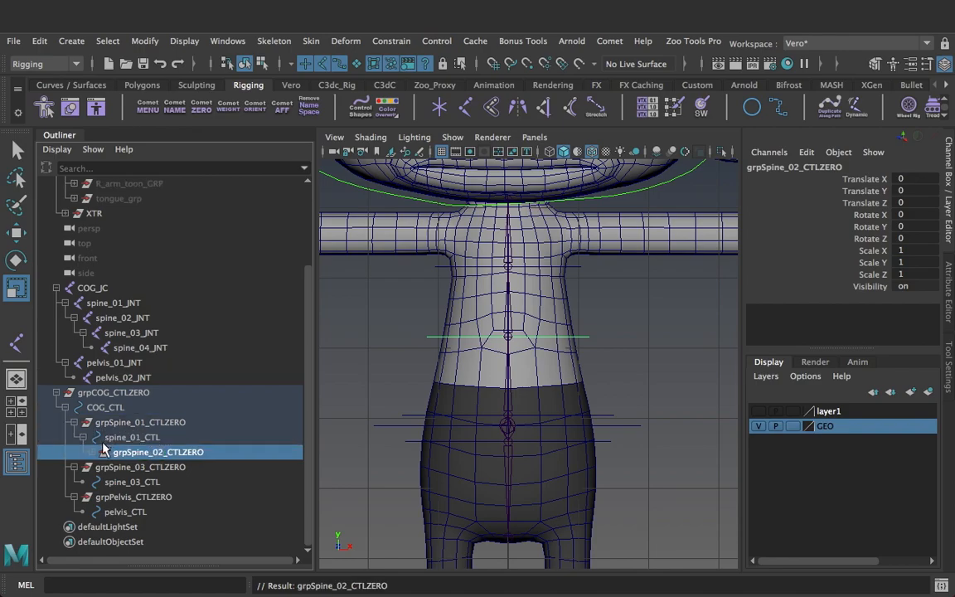
pyautogui.click(161, 482)
pyautogui.moveTo(151, 487); pyautogui.dragTo(150, 467, button='middle')
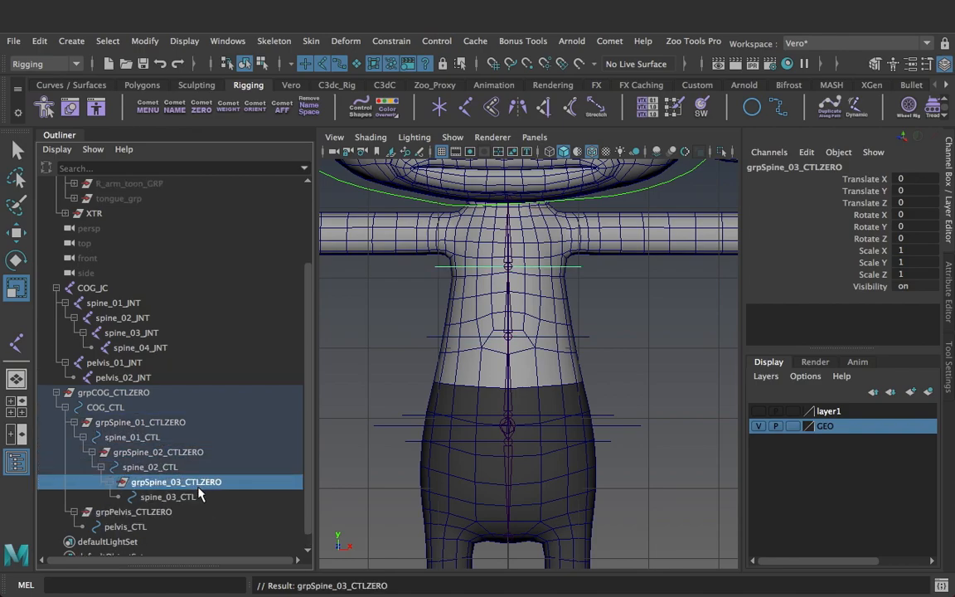
pyautogui.click(168, 496)
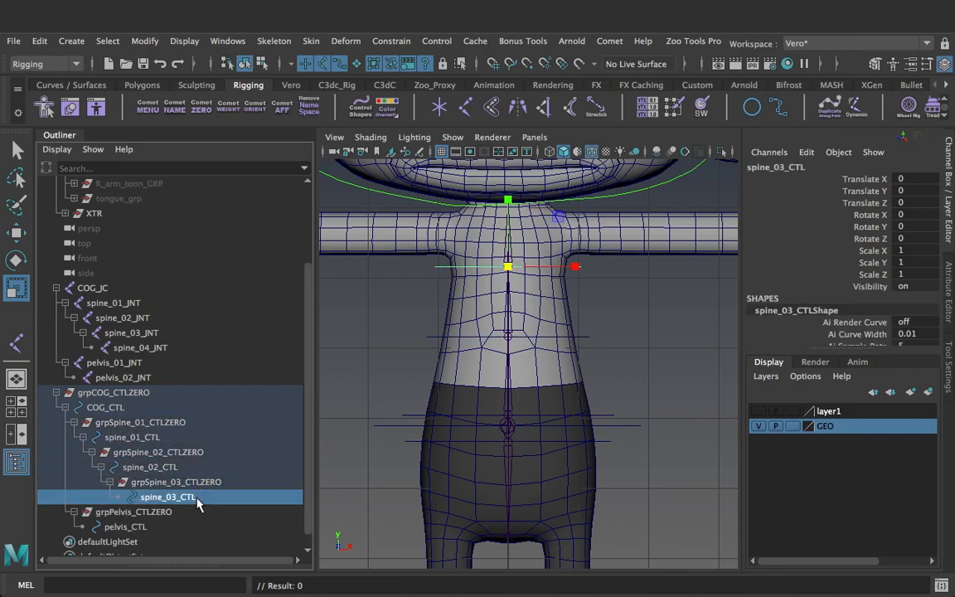
pyautogui.click(18, 234)
pyautogui.click(655, 302)
# - Lock and hide the scale and visibility channels of the three spine controls and pelvis_CTL
pyautogui.click(576, 266)
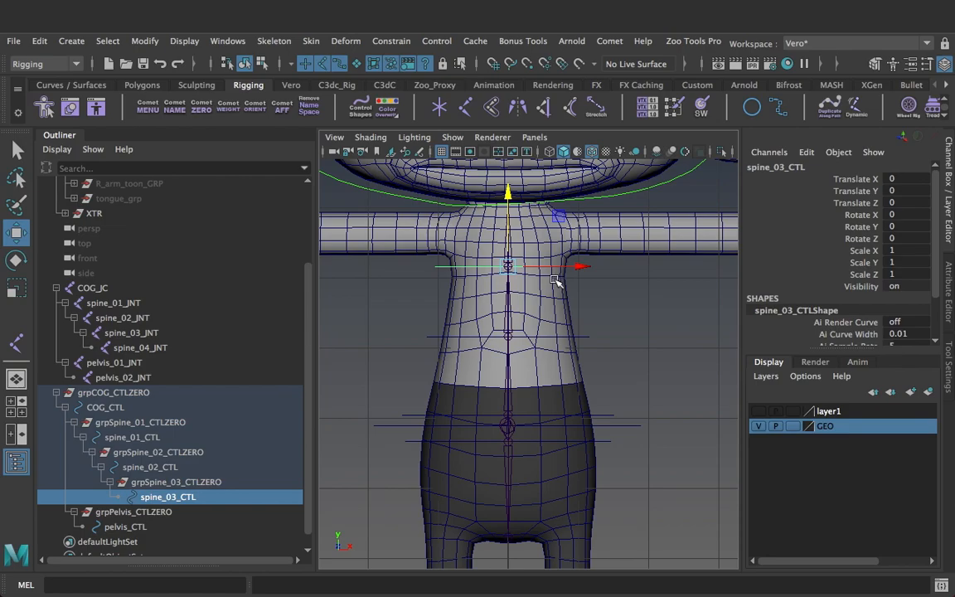
pyautogui.keyDown('shift'); pyautogui.click(537, 304); pyautogui.keyUp('shift')
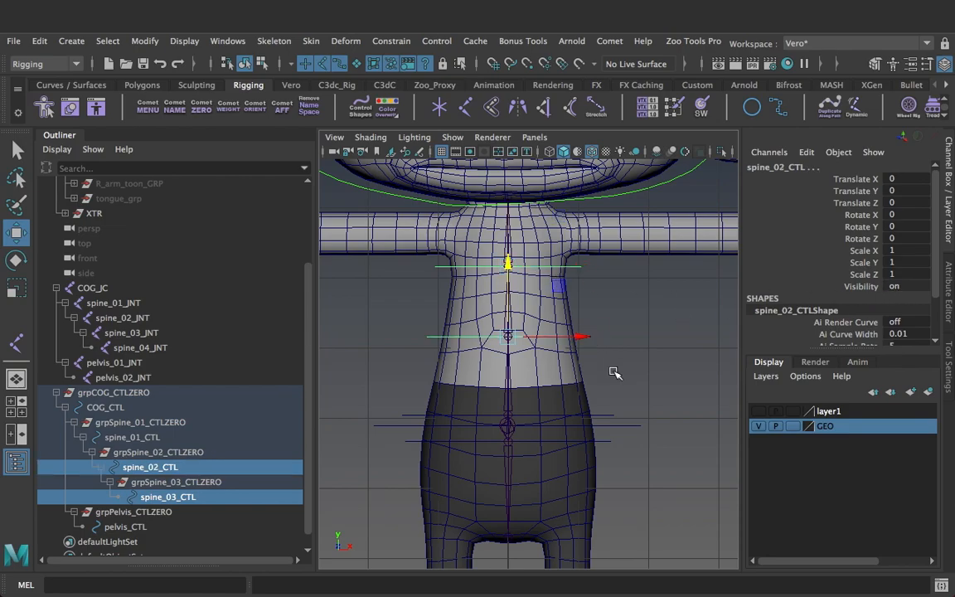
pyautogui.keyDown('shift'); pyautogui.click(608, 435); pyautogui.keyUp('shift')
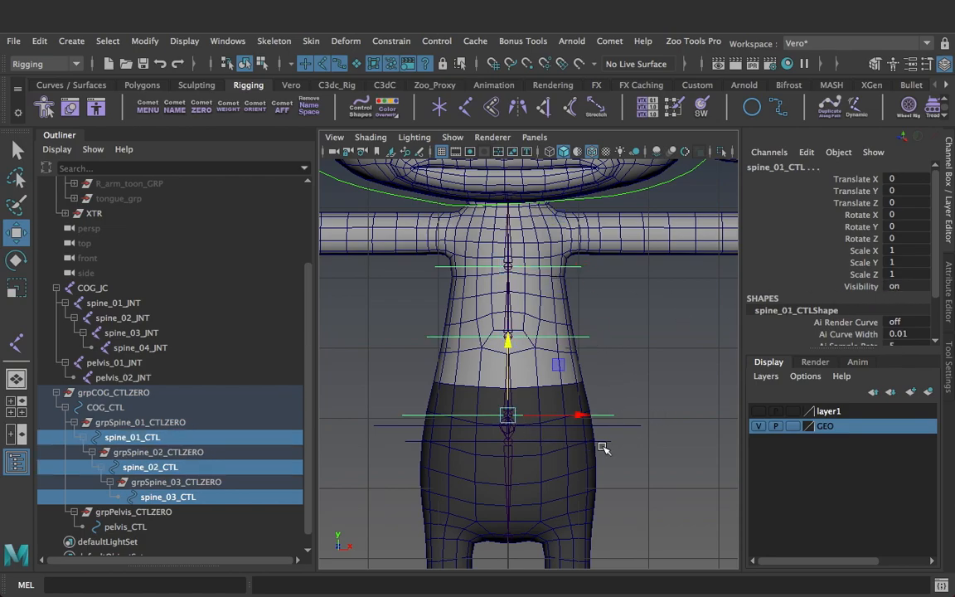
pyautogui.keyDown('shift'); pyautogui.click(605, 441); pyautogui.keyUp('shift')
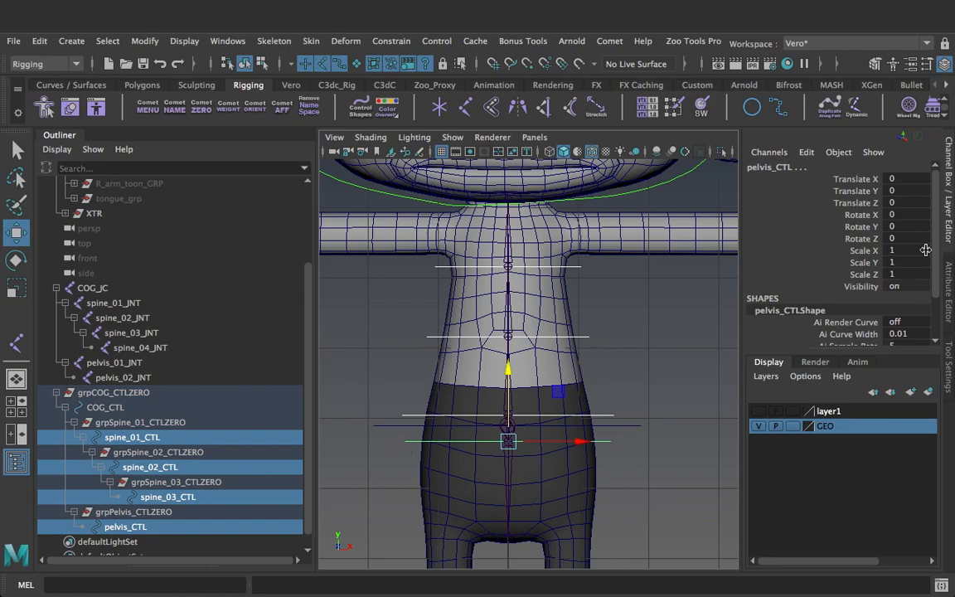
pyautogui.moveTo(862, 250); pyautogui.dragTo(862, 286)
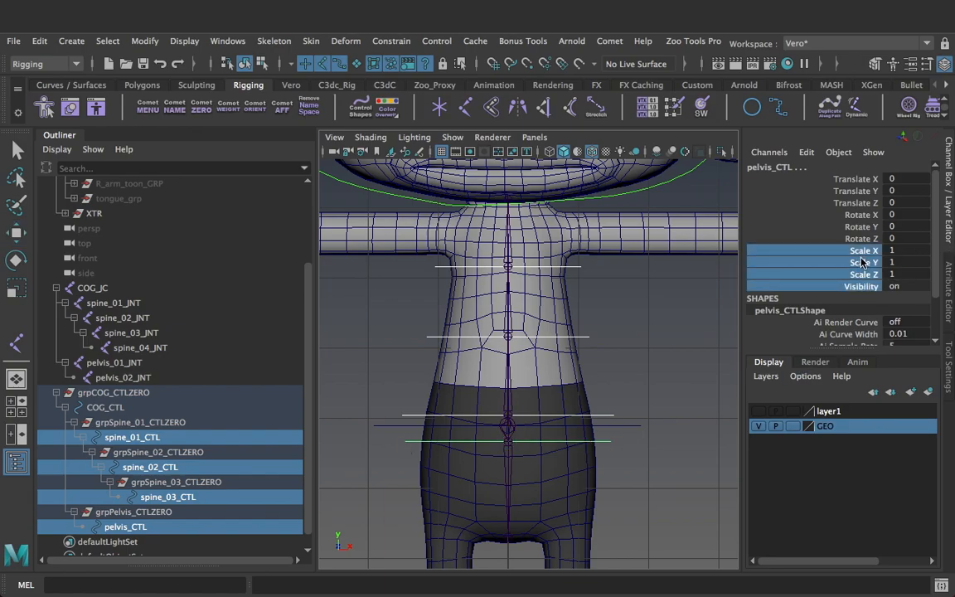
pyautogui.rightClick(861, 264)
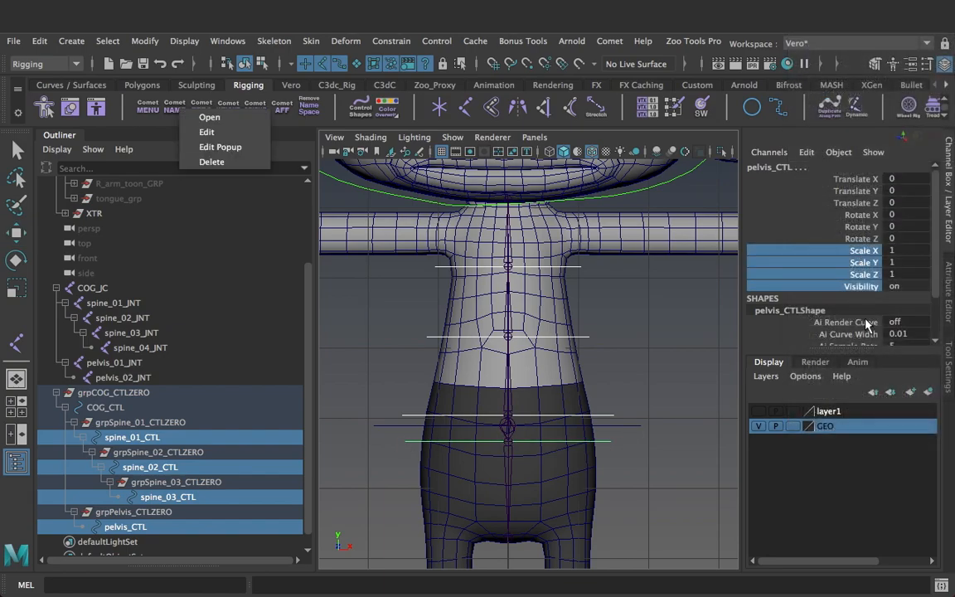
pyautogui.rightClick(842, 279)
pyautogui.moveTo(817, 284)
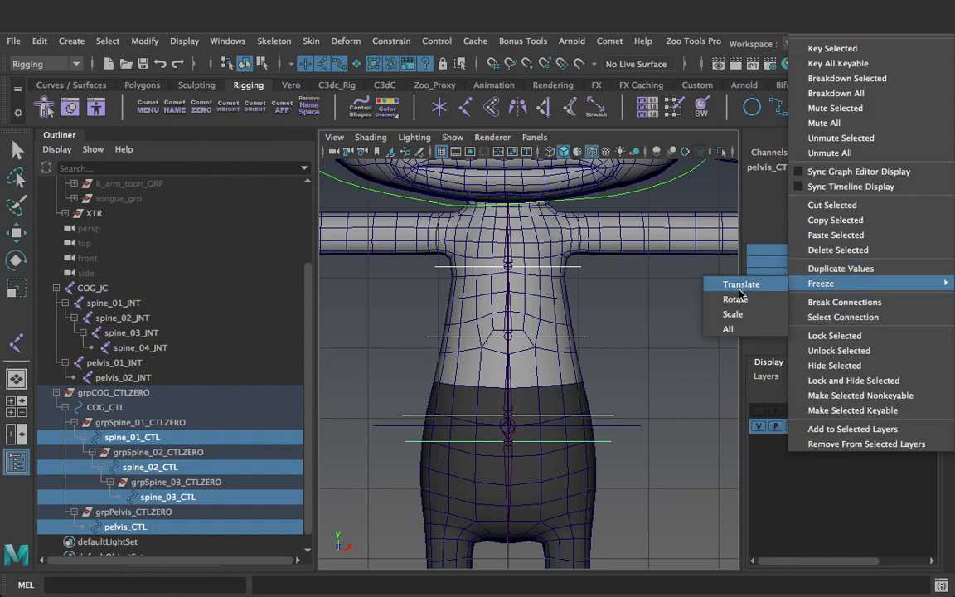
pyautogui.click(745, 316)
pyautogui.rightClick(857, 269)
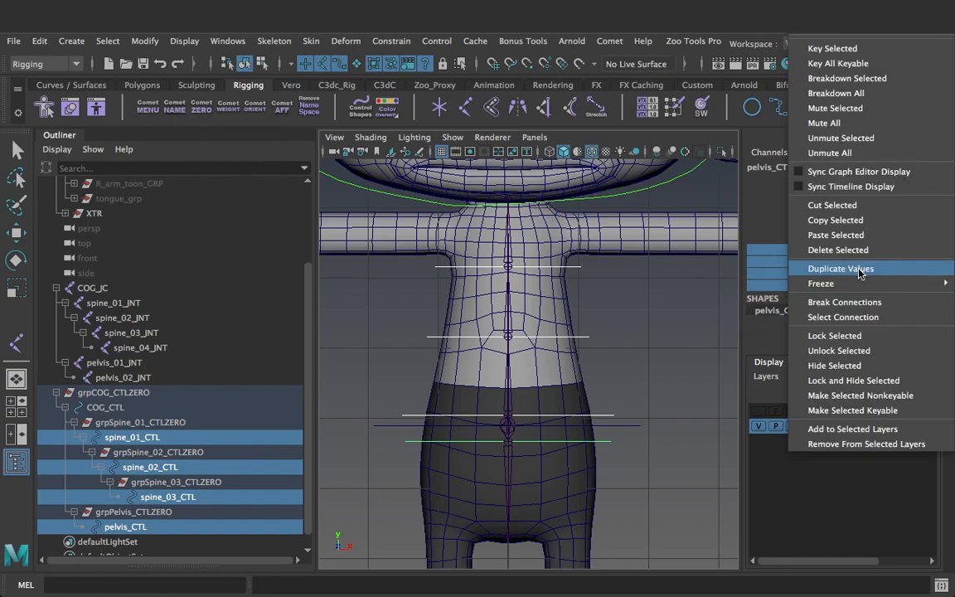
pyautogui.click(820, 380)
pyautogui.press('w')
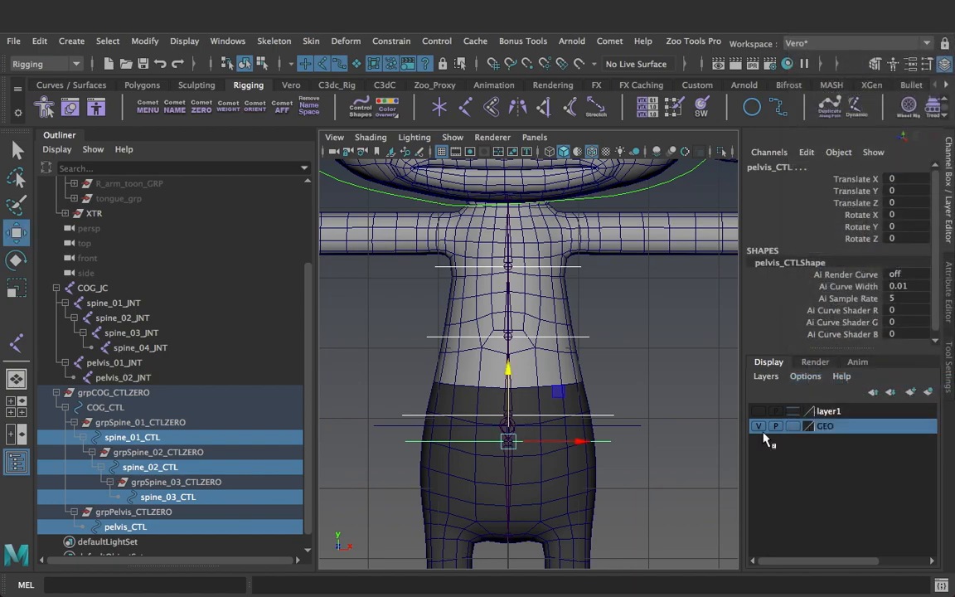
# - Lock and hide the scale and visibility channels of COG_CTL
pyautogui.click(630, 427)
pyautogui.moveTo(872, 285); pyautogui.dragTo(864, 253)
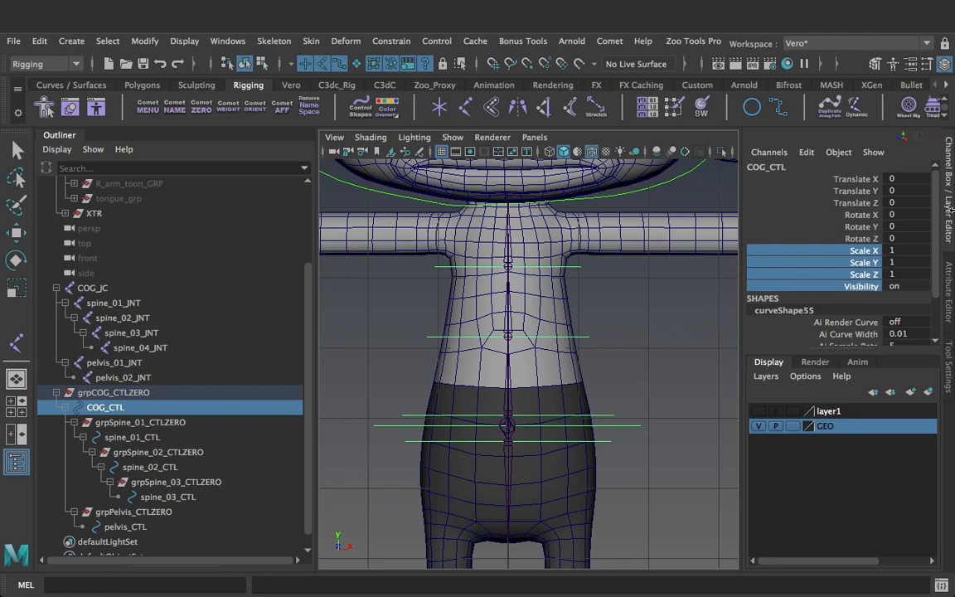
pyautogui.rightClick(862, 265)
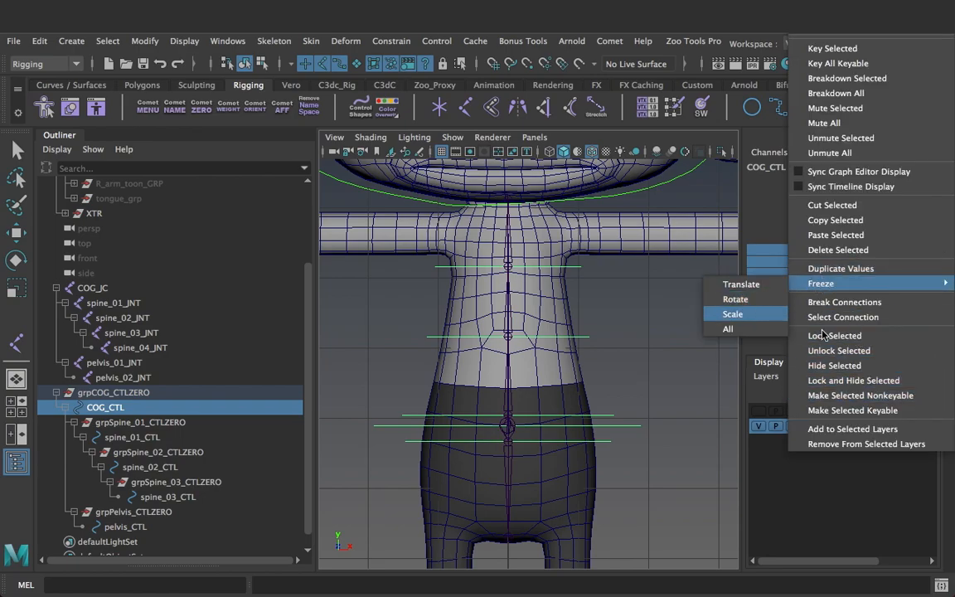
pyautogui.click(803, 381)
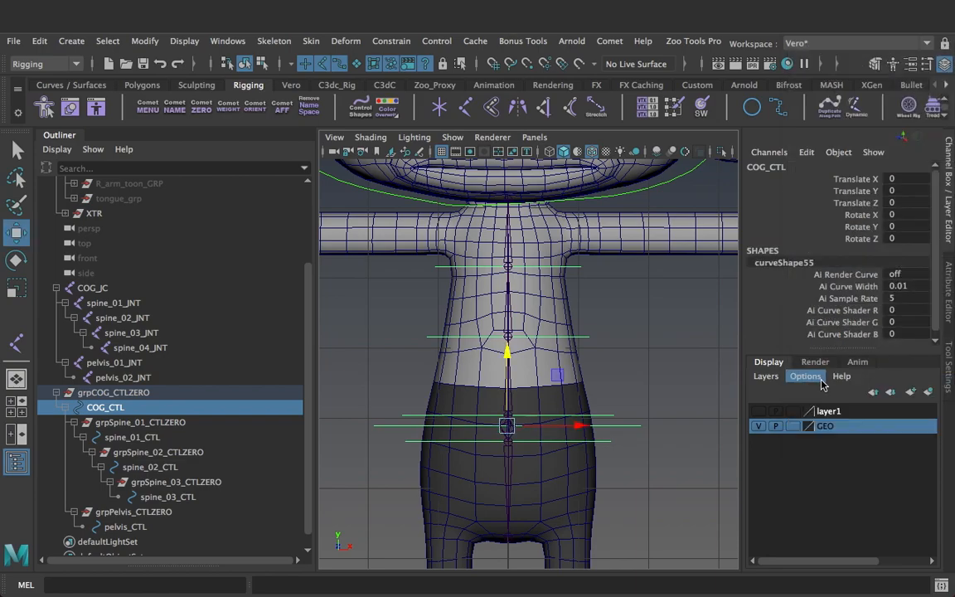
pyautogui.click(640, 282)
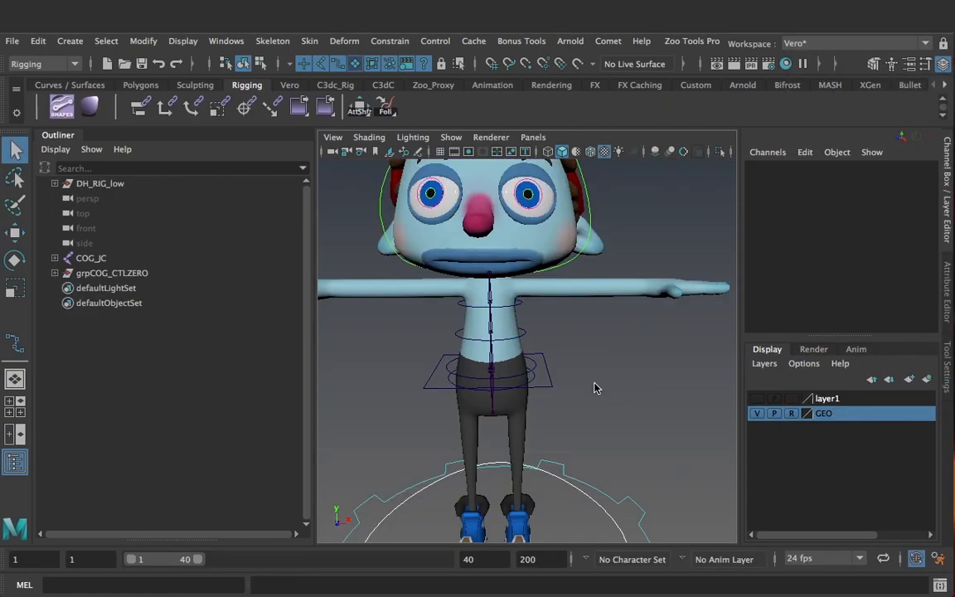
# - Select pelvis_CTL and add pelvis_01_JNT to the selection, ready for constraining
pyautogui.moveTo(612, 383)
pyautogui.keyDown('alt'); pyautogui.mouseDown()
pyautogui.moveTo(560, 377)
pyautogui.moveTo(608, 385)
pyautogui.mouseUp(); pyautogui.keyUp('alt')
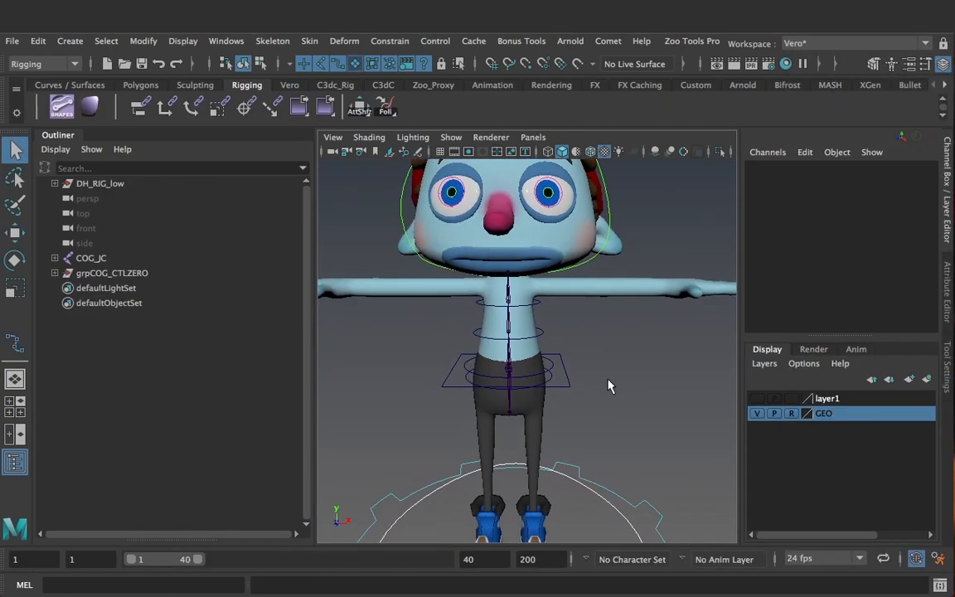
pyautogui.keyDown('alt'); pyautogui.moveTo(567, 362); pyautogui.dragTo(603, 369, button='right'); pyautogui.keyUp('alt')
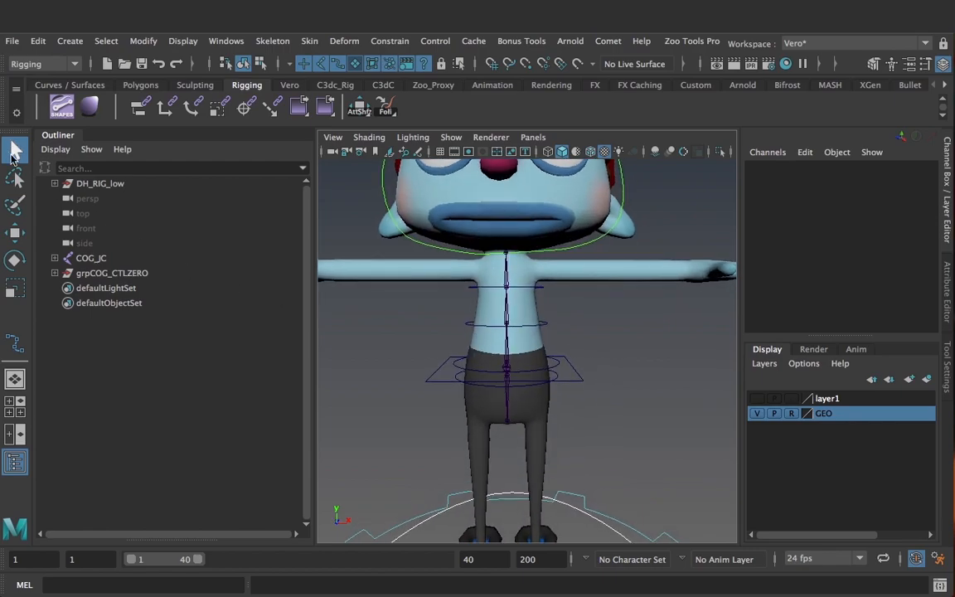
pyautogui.click(16, 233)
pyautogui.keyDown('alt'); pyautogui.moveTo(614, 398); pyautogui.dragTo(605, 417); pyautogui.keyUp('alt')
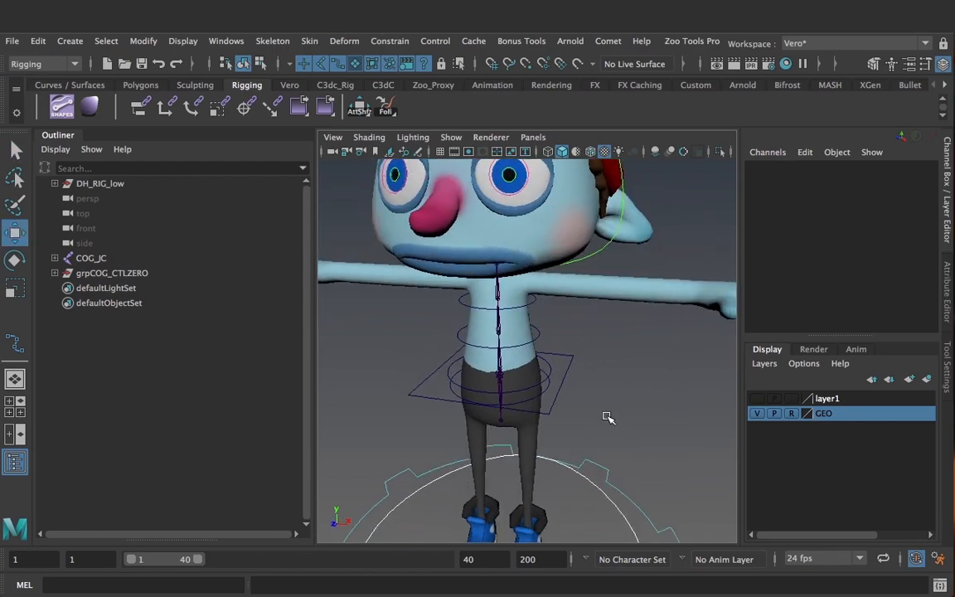
pyautogui.keyDown('alt'); pyautogui.moveTo(605, 417); pyautogui.dragTo(700, 437, button='right'); pyautogui.keyUp('alt')
pyautogui.keyDown('alt'); pyautogui.moveTo(699, 436); pyautogui.dragTo(624, 396); pyautogui.keyUp('alt')
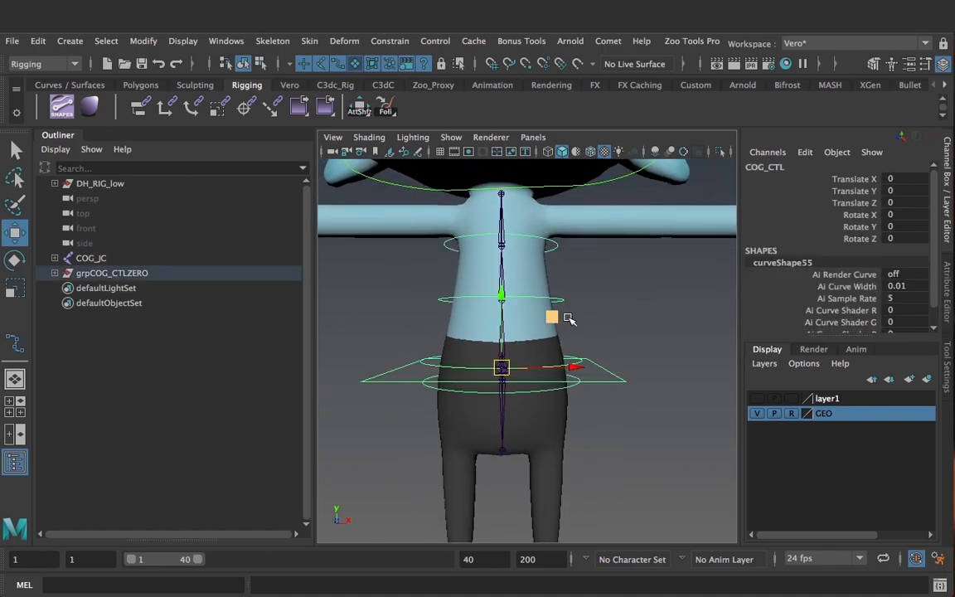
pyautogui.click(520, 391)
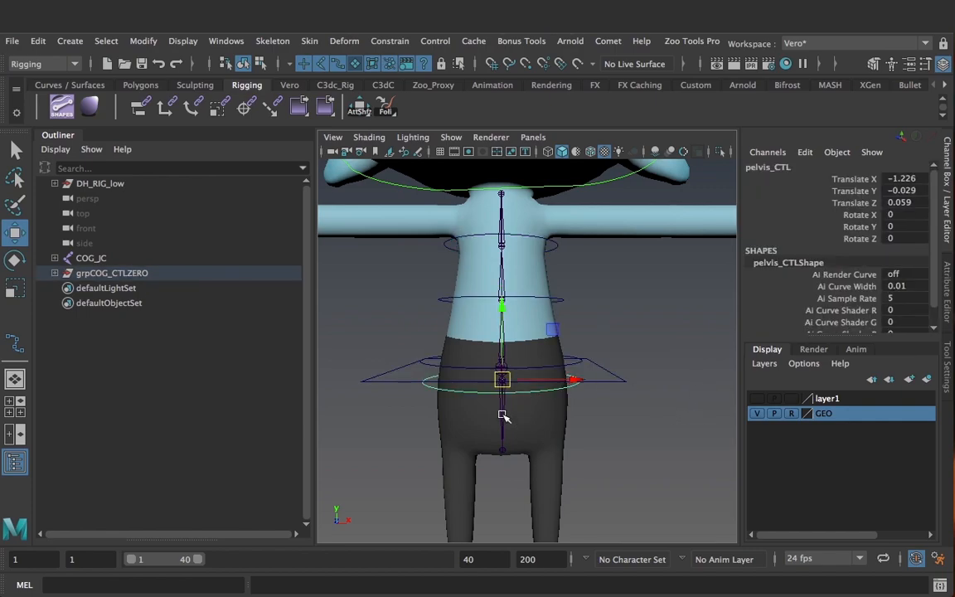
pyautogui.click(502, 416)
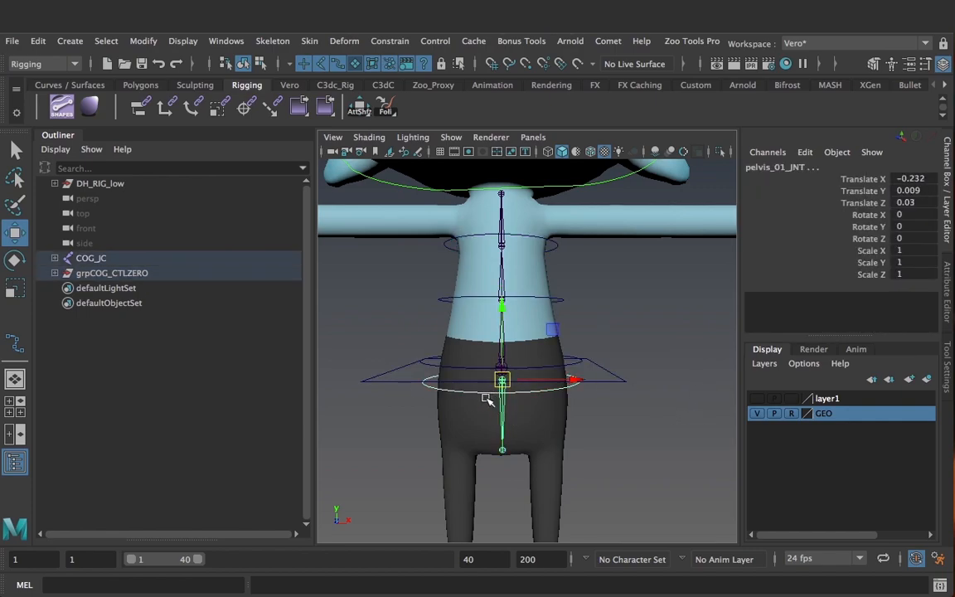
# - Try a point constraint with maintain offset from pelvis_CTL to pelvis_01_JNT and undo it
pyautogui.doubleClick(166, 111)
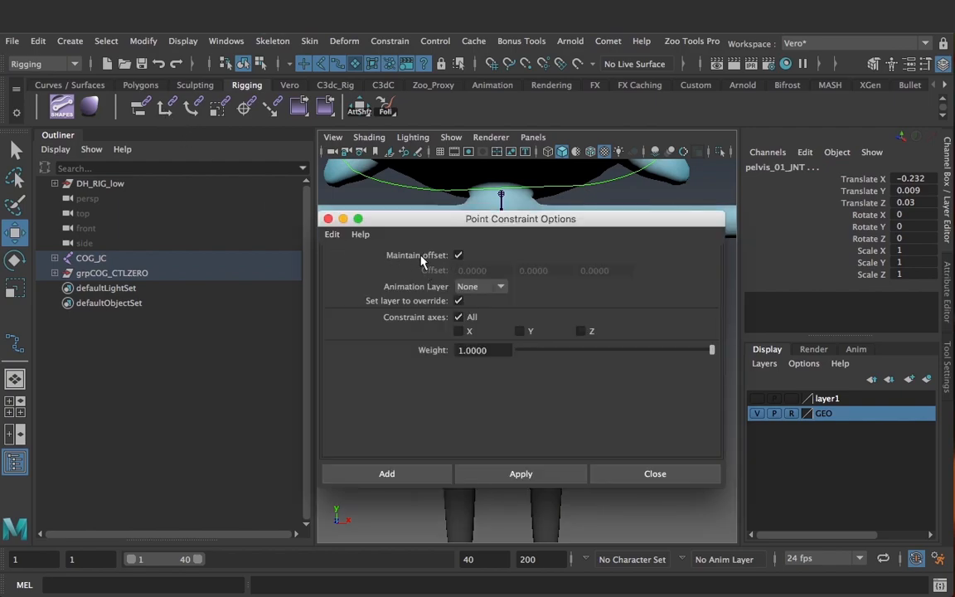
pyautogui.click(398, 475)
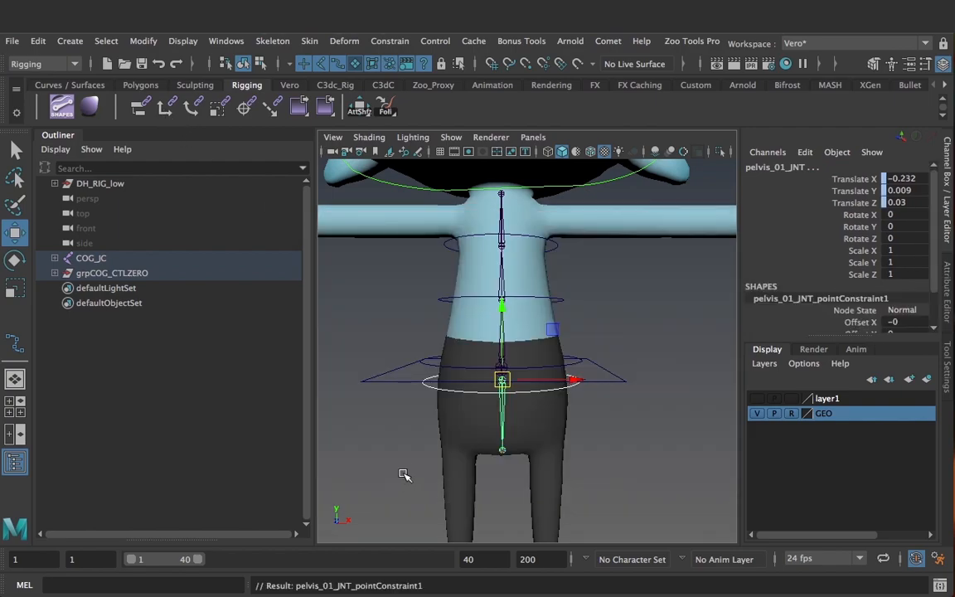
pyautogui.click(613, 384)
pyautogui.hotkey('ctrl', 'z')
pyautogui.hotkey('ctrl', 'z')
pyautogui.hotkey('ctrl', 'z')
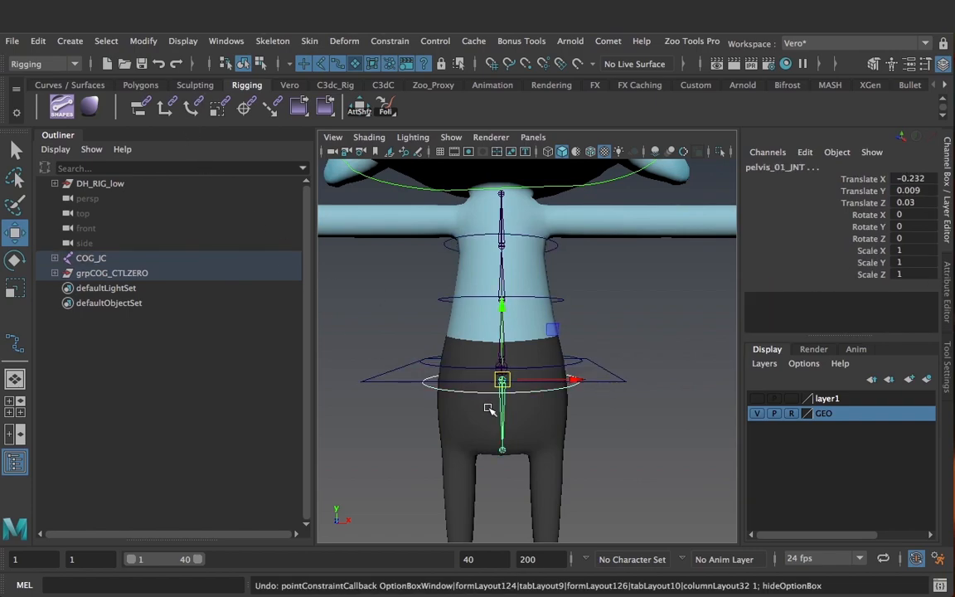
# - Parent-constrain pelvis_01_JNT to pelvis_CTL and COG_JC to COG_CTL
pyautogui.click(139, 110)
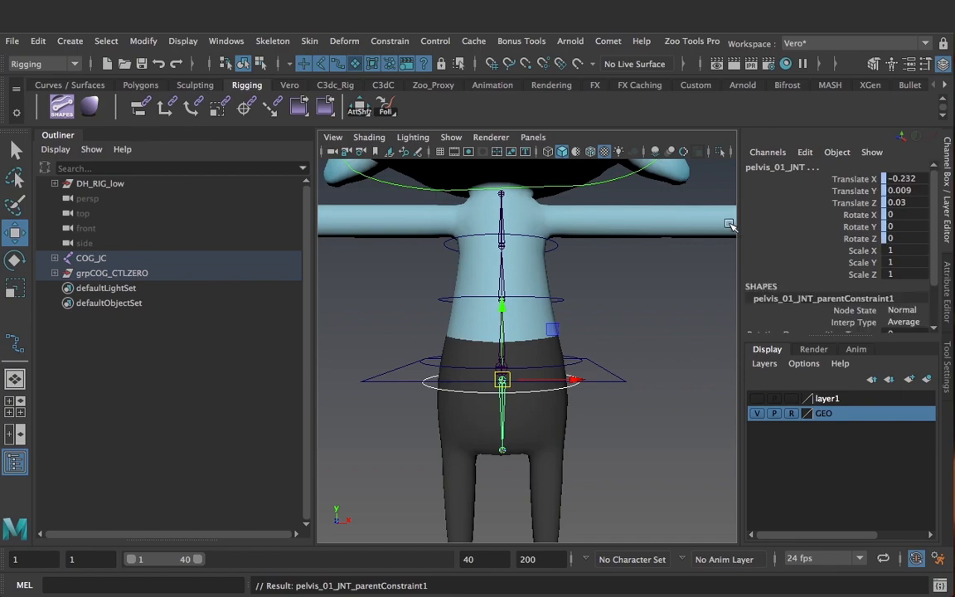
pyautogui.click(620, 379)
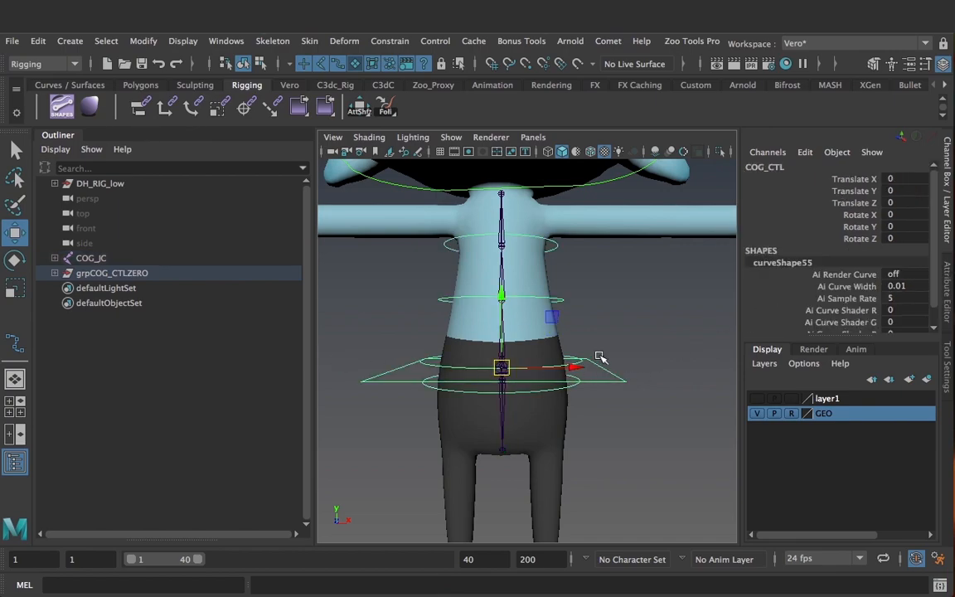
pyautogui.click(53, 259)
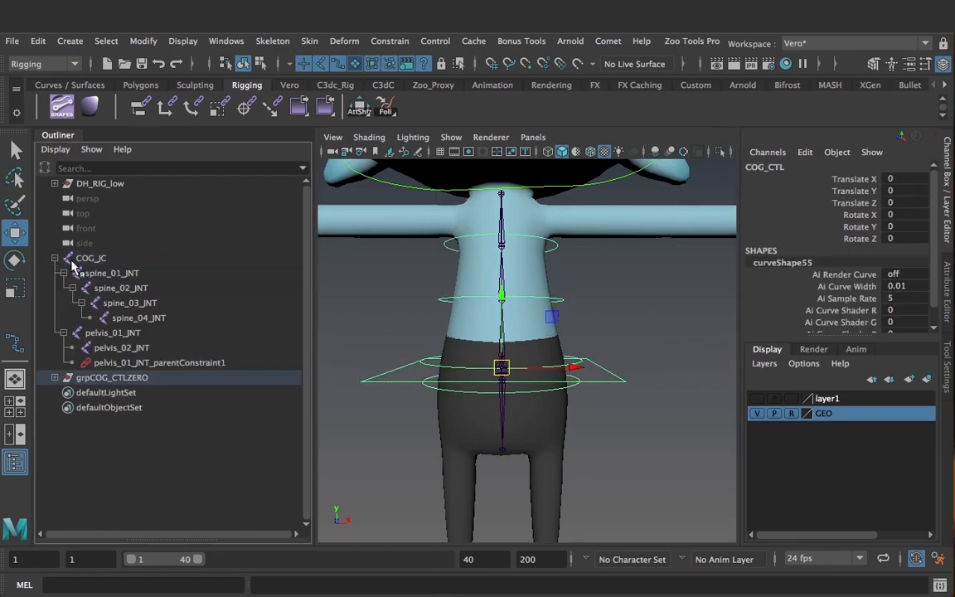
pyautogui.click(93, 257)
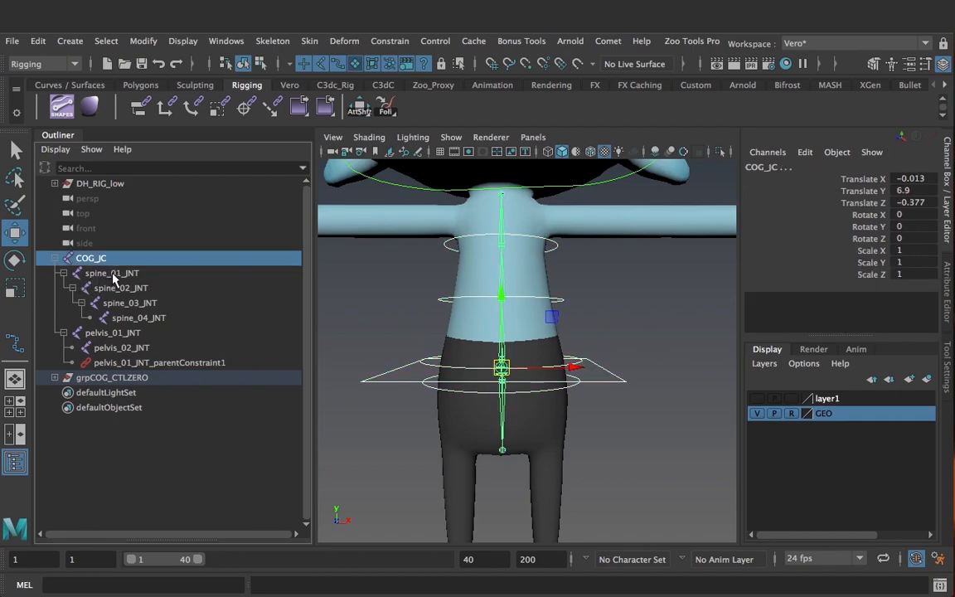
pyautogui.click(141, 110)
# - Parent-constrain spine_01_JNT, spine_02_JNT and spine_03_JNT to spine_01_CTL, spine_02_CTL and spine_03_CTL respectively
pyautogui.click(611, 366)
pyautogui.click(569, 363)
pyautogui.keyDown('ctrl'); pyautogui.click(116, 275); pyautogui.keyUp('ctrl')
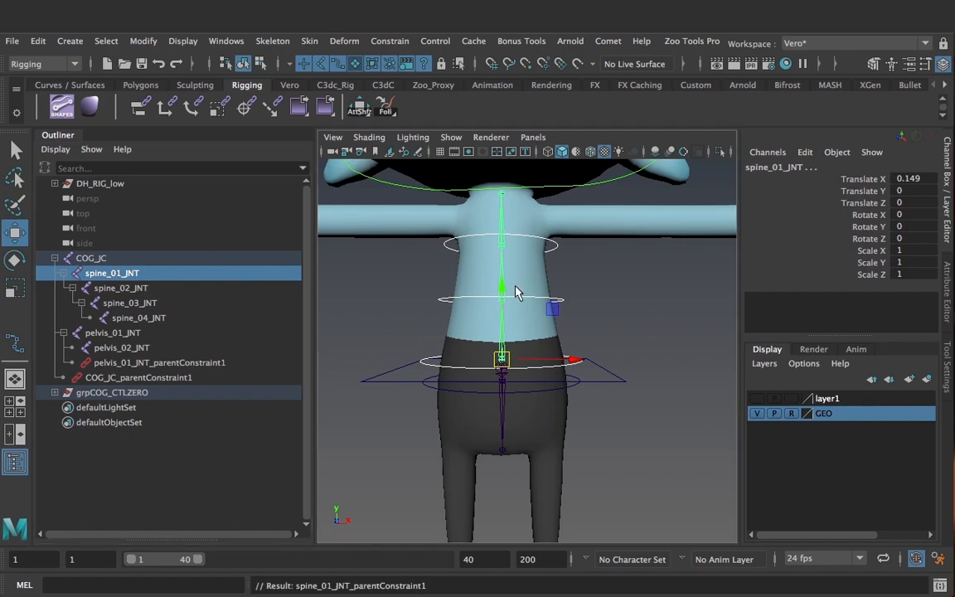
pyautogui.press('g')
pyautogui.click(575, 294)
pyautogui.click(554, 300)
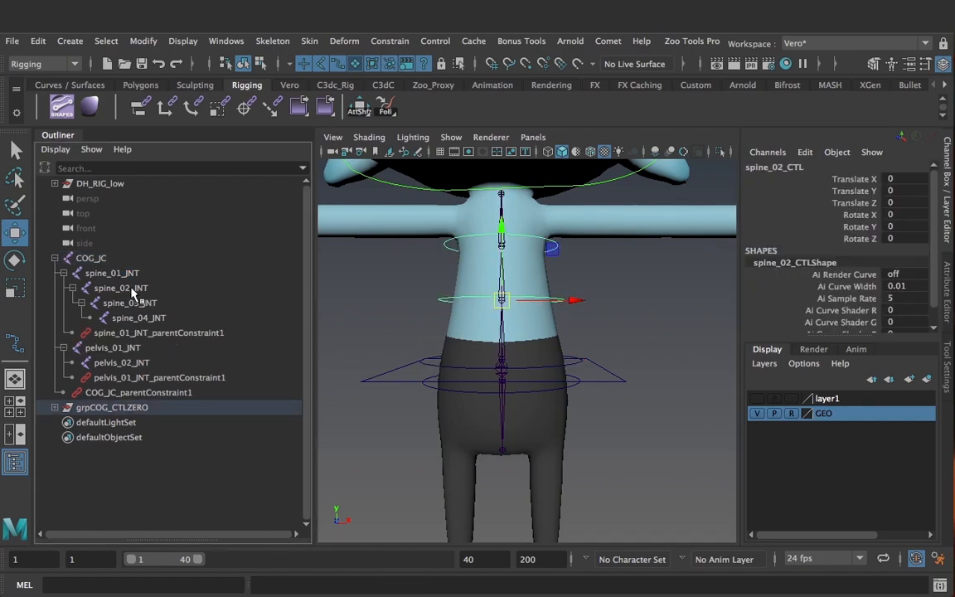
pyautogui.keyDown('ctrl'); pyautogui.click(124, 287); pyautogui.keyUp('ctrl')
pyautogui.press('g')
pyautogui.click(456, 239)
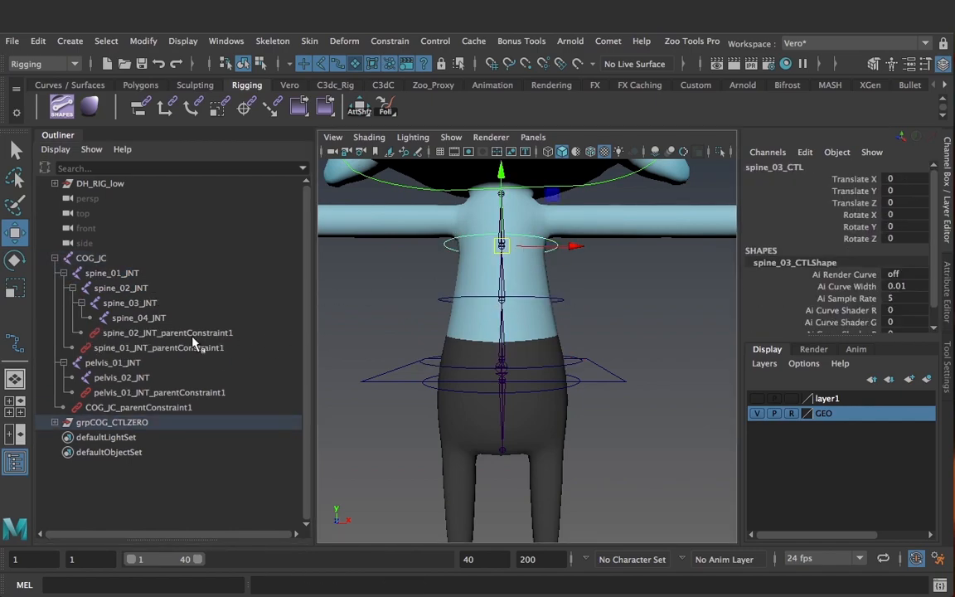
pyautogui.keyDown('ctrl'); pyautogui.click(130, 303); pyautogui.keyUp('ctrl')
pyautogui.press('g')
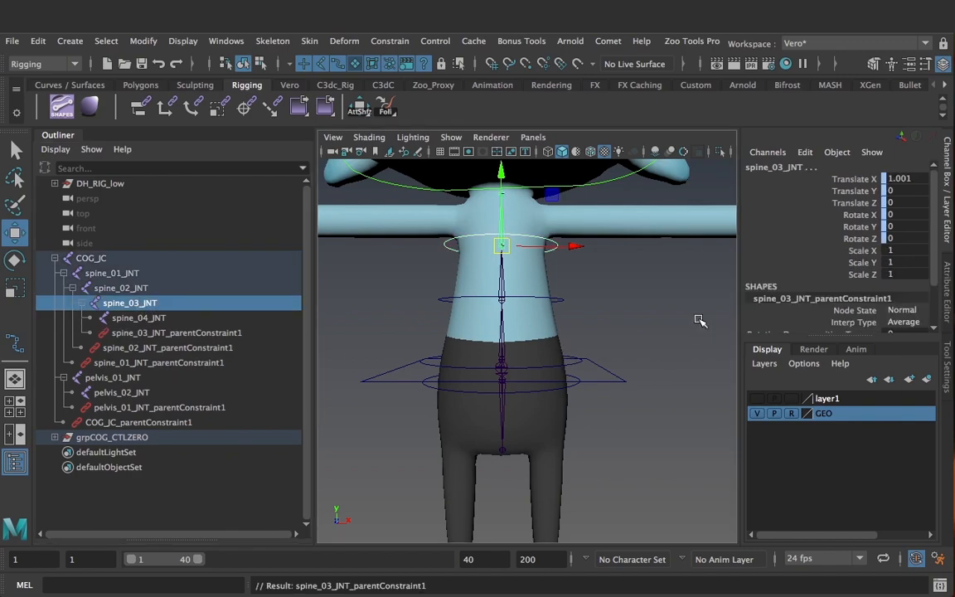
pyautogui.click(367, 311)
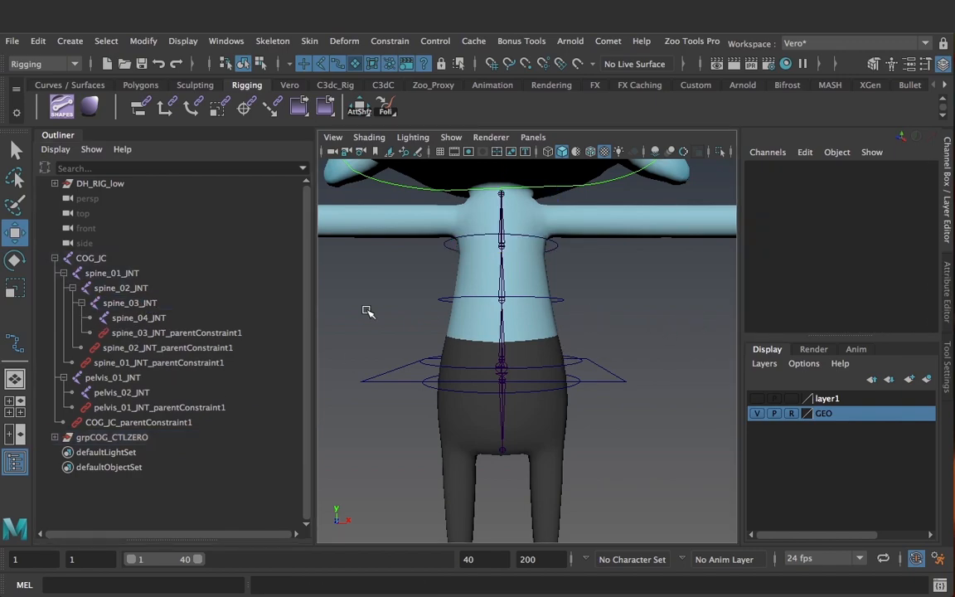
# - Try moving COG_CTL to test the constrained joints and undo the move
pyautogui.click(55, 258)
pyautogui.scroll(-5, 560, 343)
pyautogui.click(554, 379)
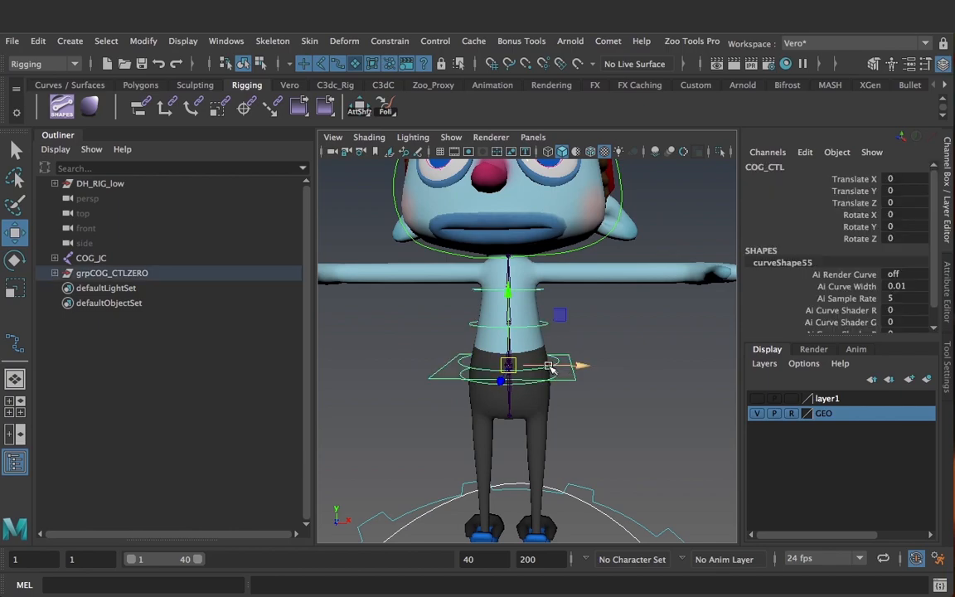
pyautogui.moveTo(509, 368); pyautogui.dragTo(562, 317)
pyautogui.hotkey('ctrl', 'z')
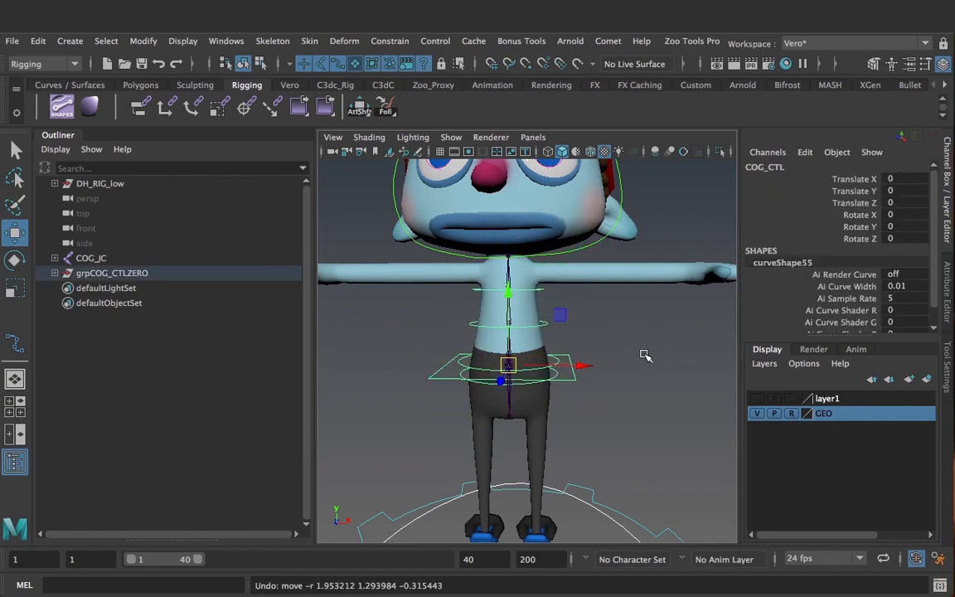
pyautogui.click(643, 351)
# - Group COG_JC and grpCOG_CTLZERO together and name the group spine_GRP
pyautogui.moveTo(99, 258); pyautogui.dragTo(105, 270)
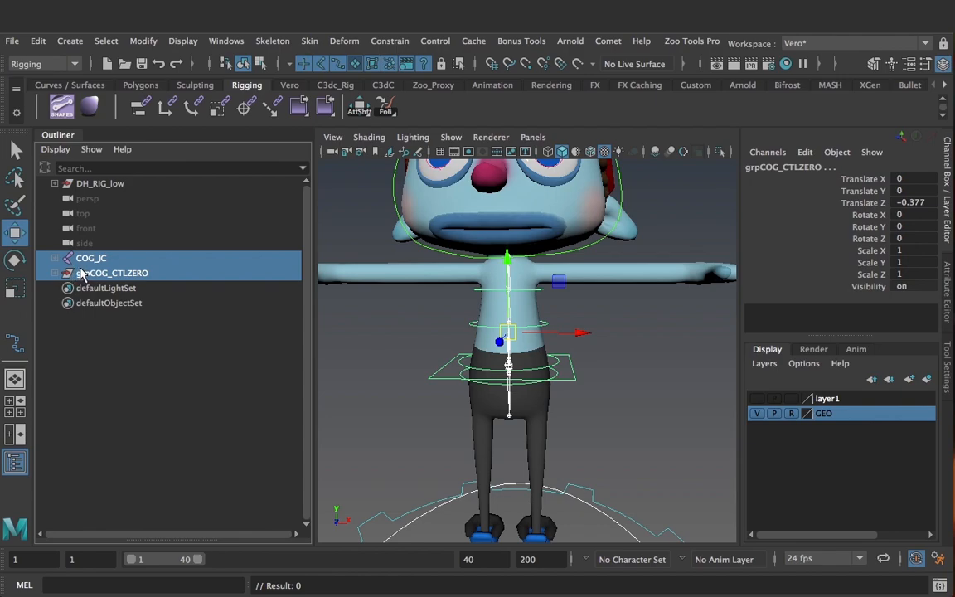
pyautogui.hotkey('ctrl', 'g')
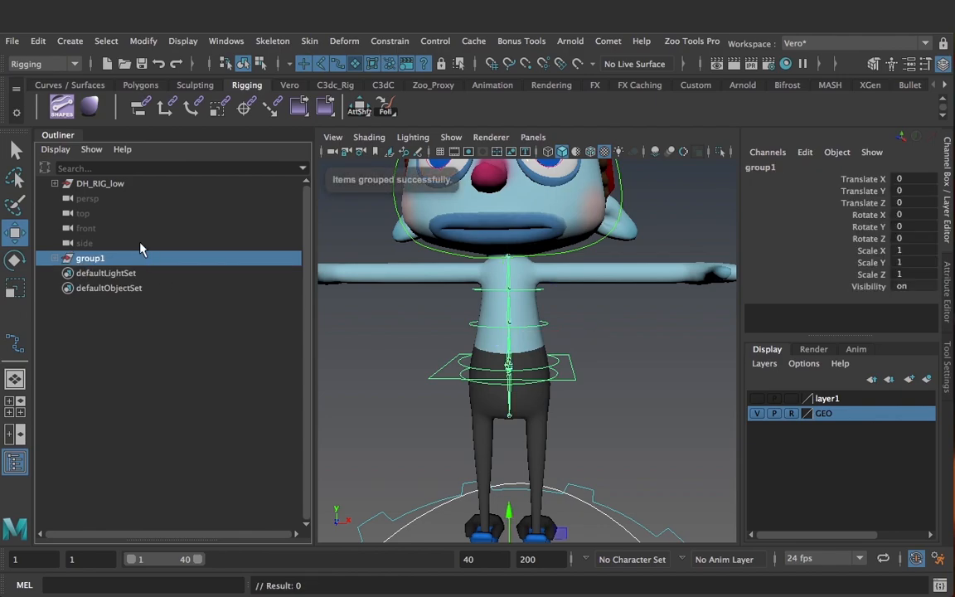
pyautogui.doubleClick(137, 260)
pyautogui.write('sp')
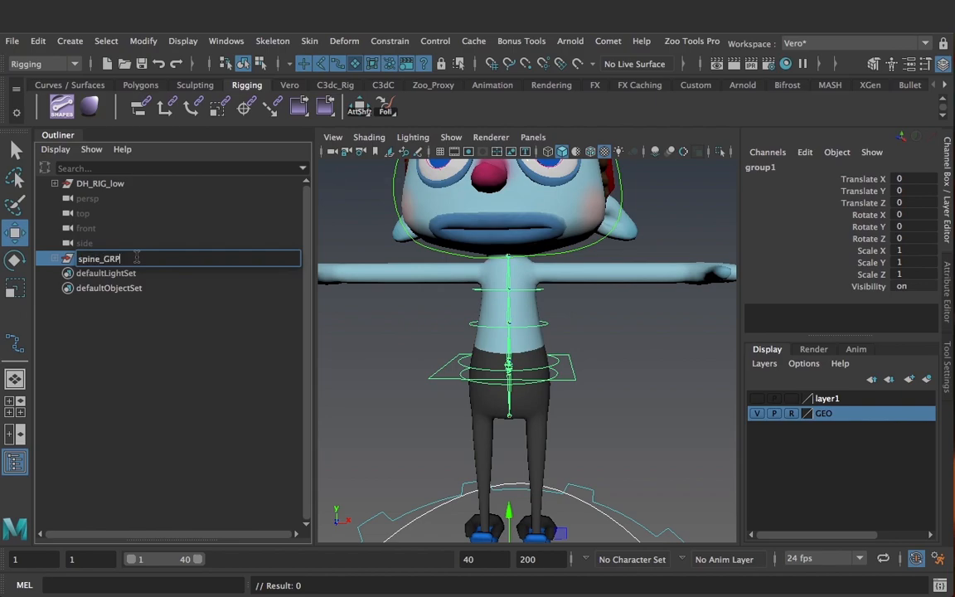
pyautogui.write('ine_GRP')
pyautogui.press('Return')
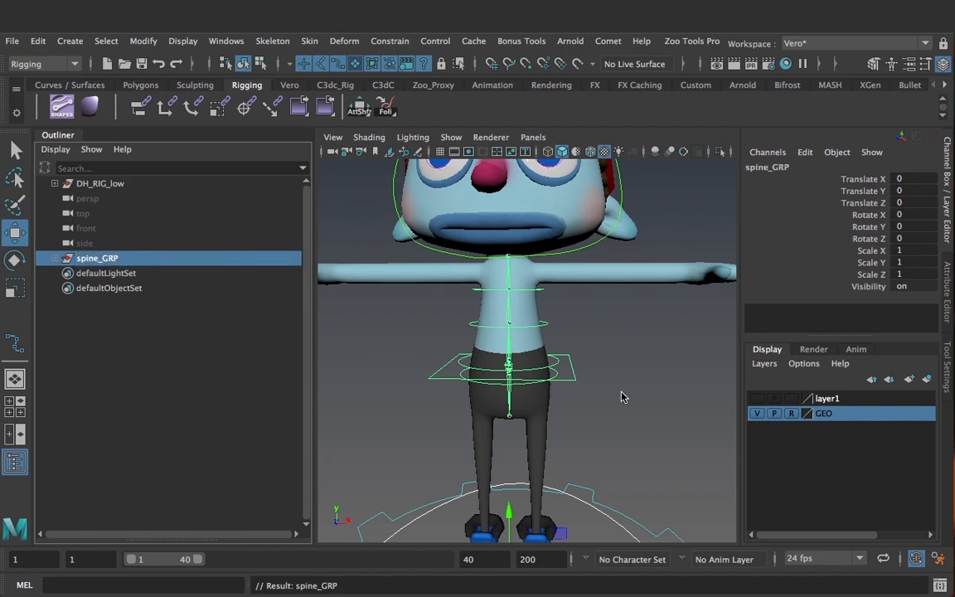
# - Activate the EP Curve tool and check its curve degree and knot spacing settings
pyautogui.click(616, 352)
pyautogui.keyDown('alt'); pyautogui.moveTo(612, 354); pyautogui.dragTo(654, 373); pyautogui.keyUp('alt')
pyautogui.keyDown('alt'); pyautogui.moveTo(653, 373); pyautogui.dragTo(669, 382, button='right'); pyautogui.keyUp('alt')
pyautogui.keyDown('alt'); pyautogui.moveTo(668, 381); pyautogui.dragTo(636, 365); pyautogui.keyUp('alt')
pyautogui.click(71, 86)
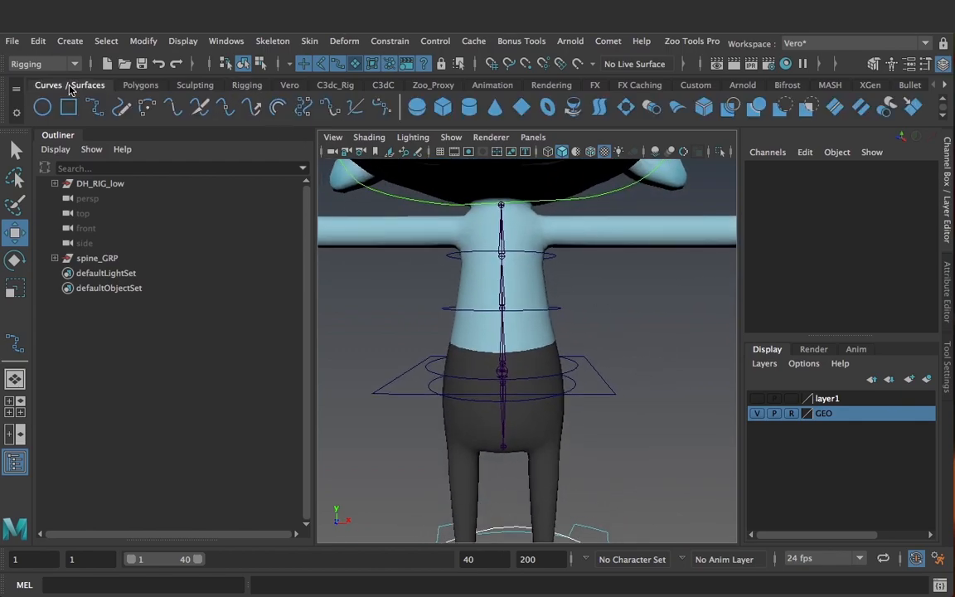
pyautogui.click(94, 108)
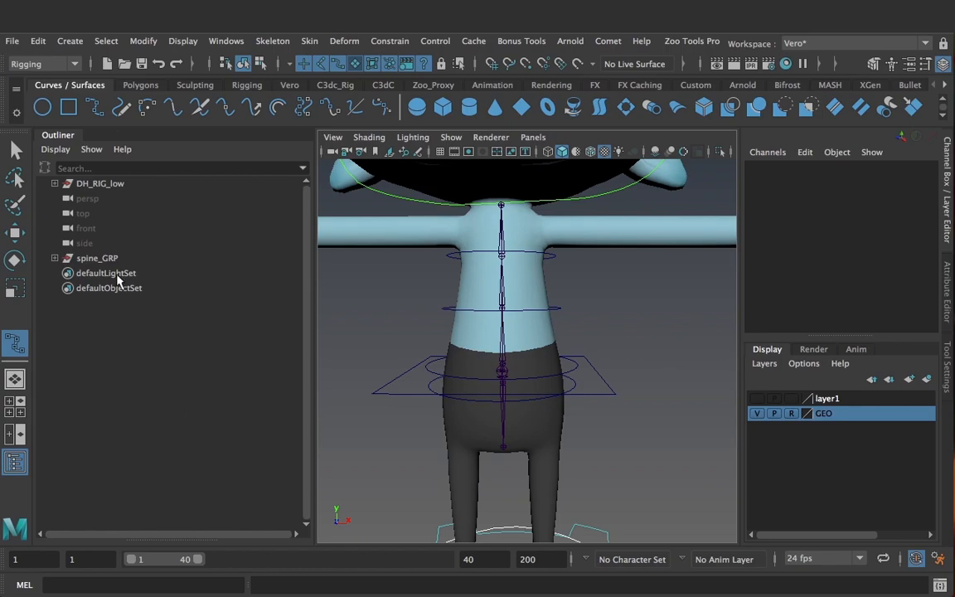
pyautogui.doubleClick(14, 342)
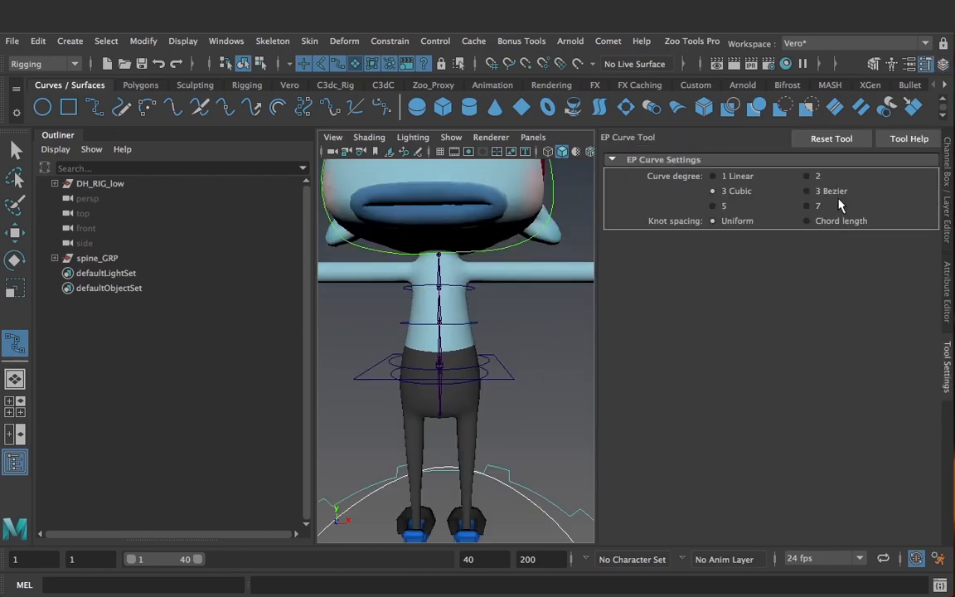
pyautogui.click(950, 217)
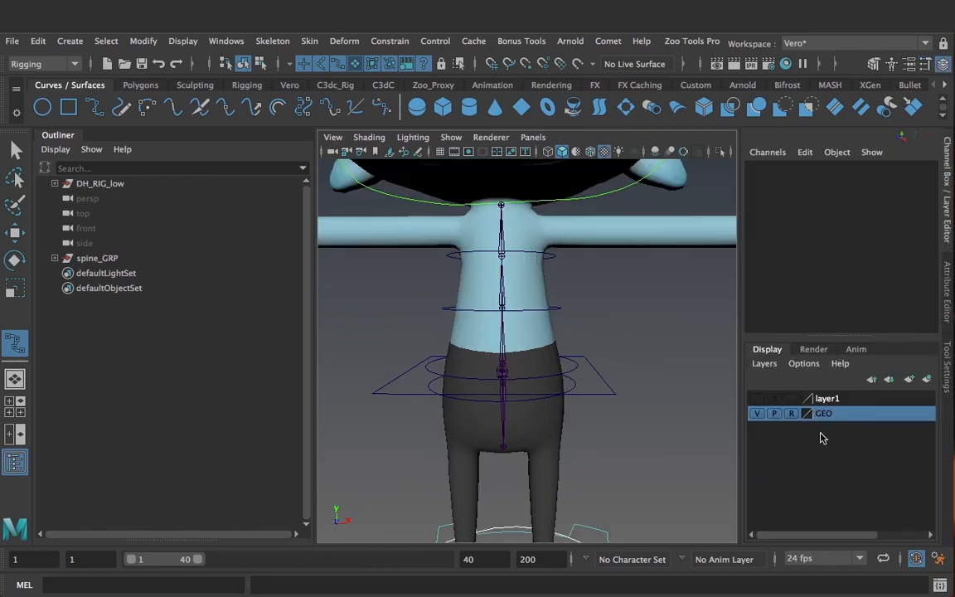
# - Hide the GEO layer and draw an EP curve snapped from spine_01_JNT up to spine_04_JNT
pyautogui.click(757, 412)
pyautogui.scroll(5, 560, 382)
pyautogui.scroll(-5, 580, 431)
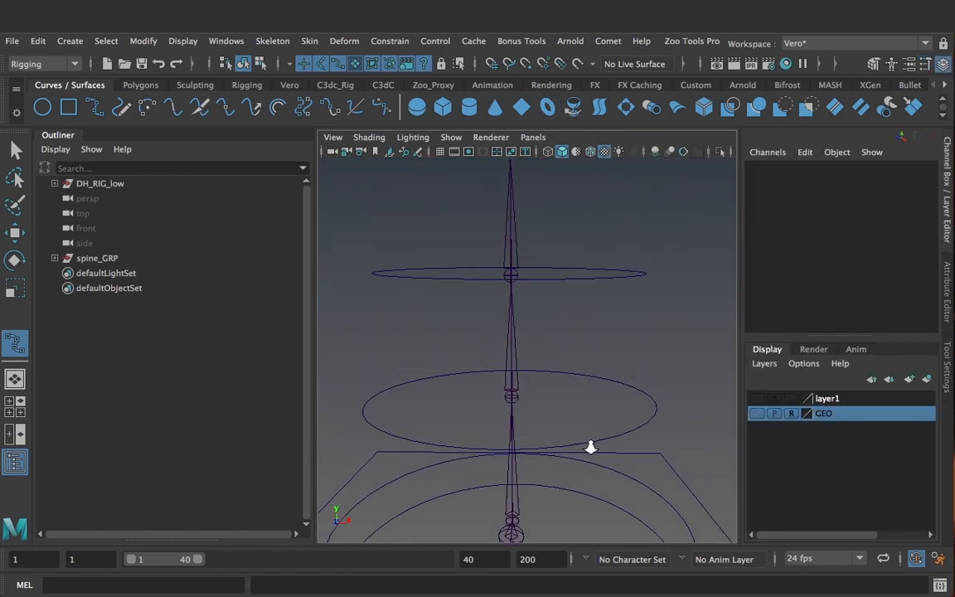
pyautogui.keyDown('alt'); pyautogui.moveTo(545, 434); pyautogui.dragTo(551, 419); pyautogui.keyUp('alt')
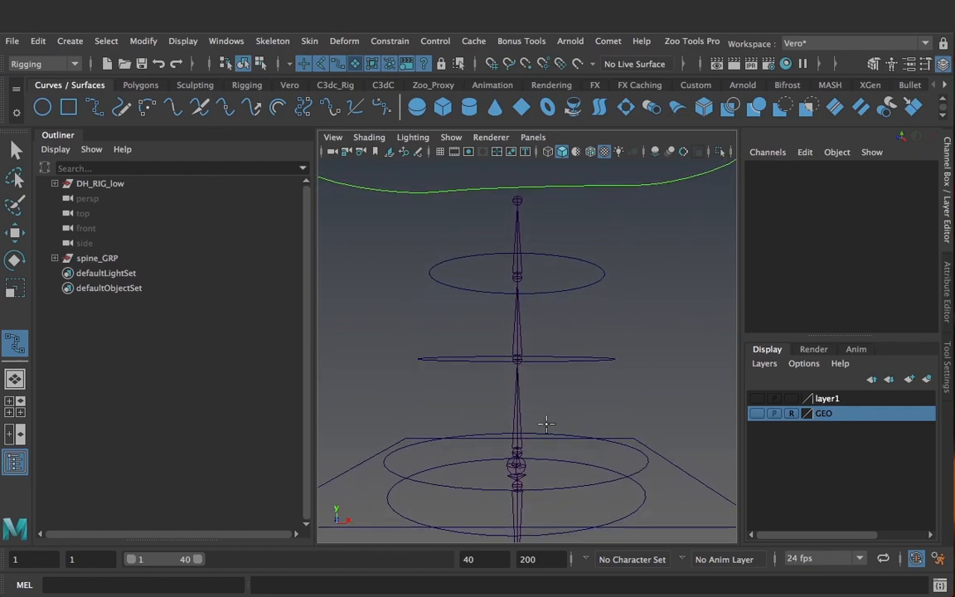
pyautogui.press('v')
pyautogui.press('Return')
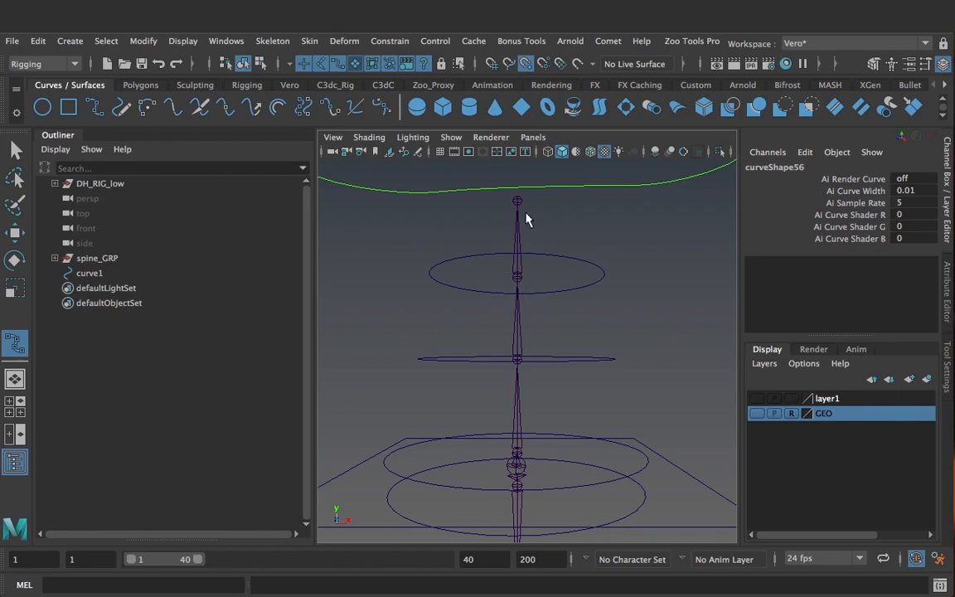
pyautogui.click(15, 231)
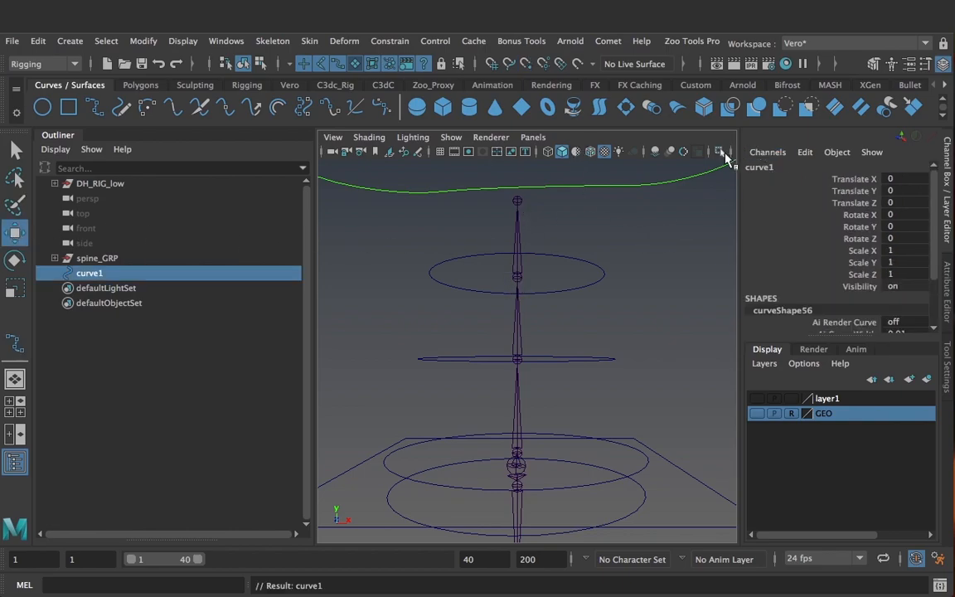
# - Center the pivot of the new spine curve, then test-move the curve and undo that move
pyautogui.click(720, 151)
pyautogui.click(720, 151)
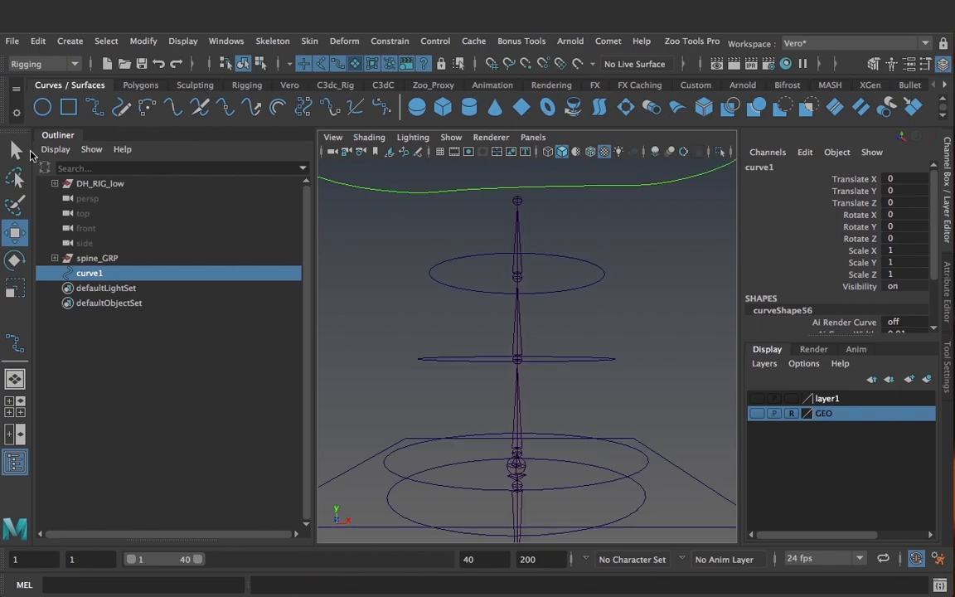
pyautogui.click(142, 40)
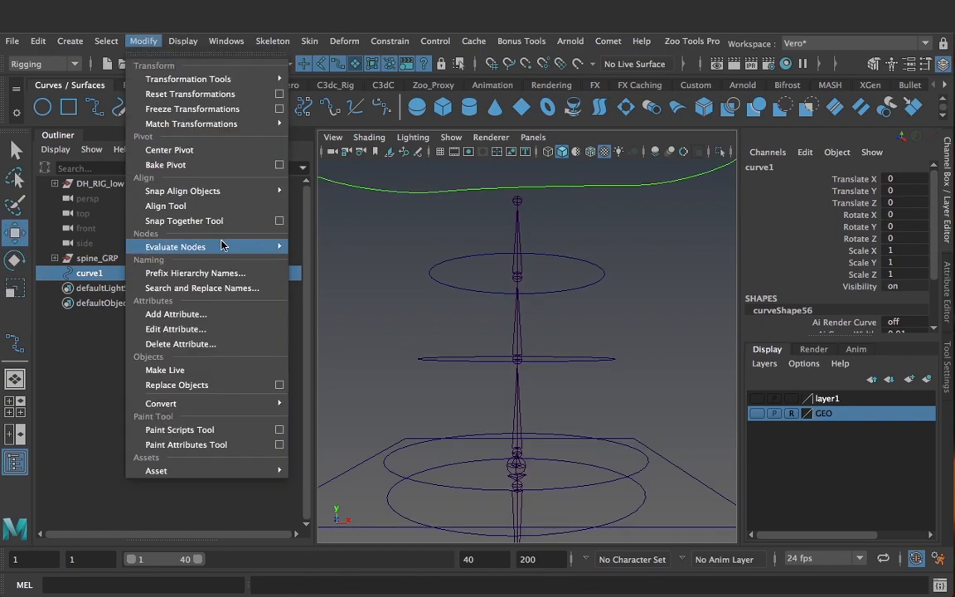
pyautogui.click(234, 149)
pyautogui.moveTo(595, 333); pyautogui.dragTo(473, 341)
pyautogui.hotkey('ctrl', 'z')
# - Rename the new spine curve as spine_stretchy_CV
pyautogui.doubleClick(216, 274)
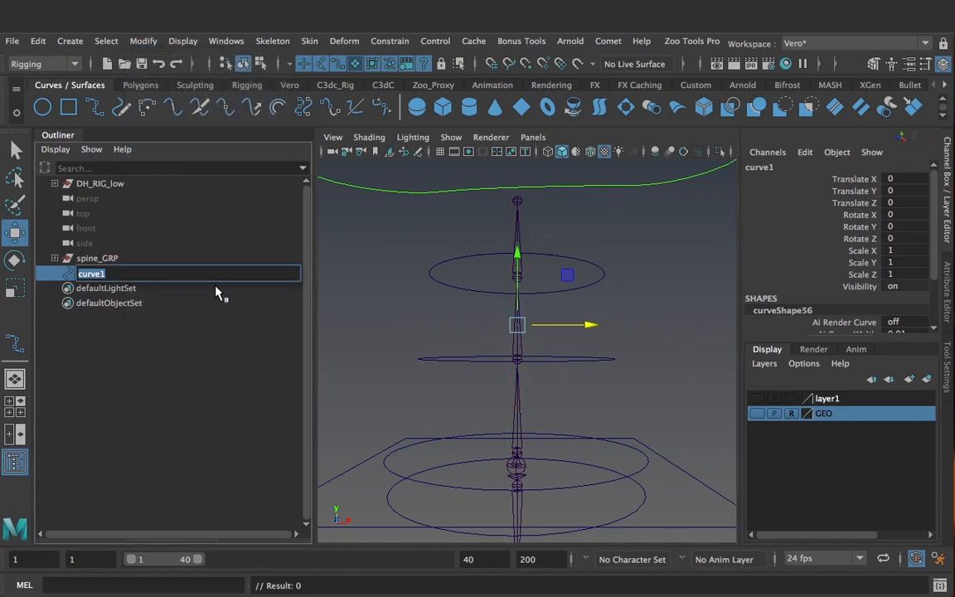
pyautogui.write('spine_stretchy_CV')
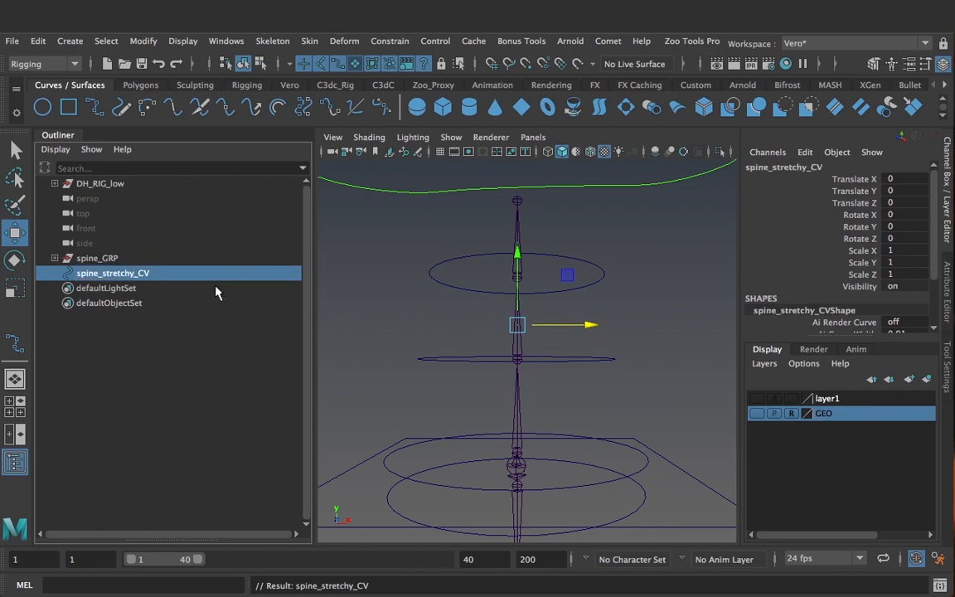
pyautogui.click(688, 340)
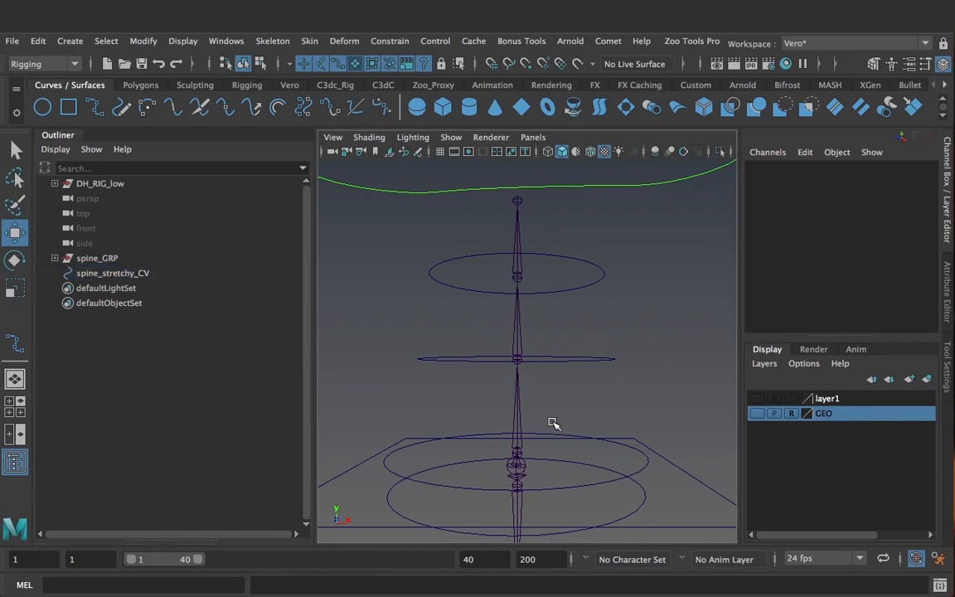
# - Duplicate the joint chain starting at spine_01_JNT and unparent the copy to the world
pyautogui.click(528, 437)
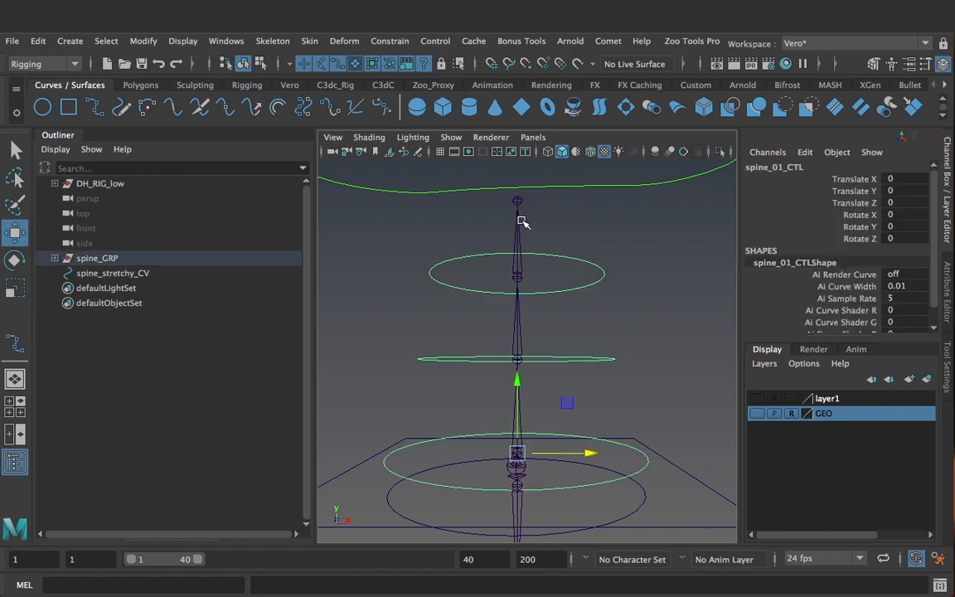
pyautogui.click(522, 240)
pyautogui.click(524, 447)
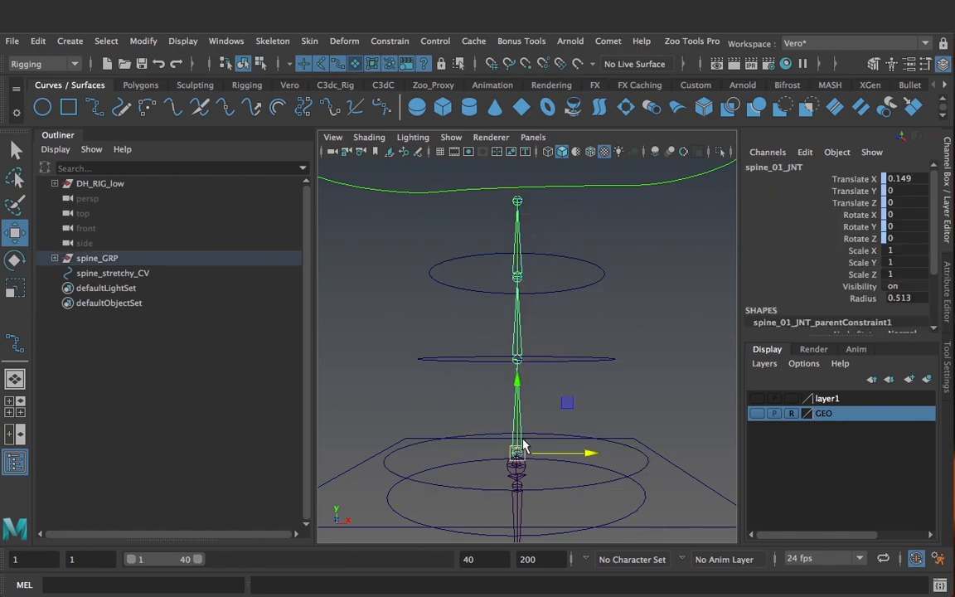
pyautogui.hotkey('ctrl', 'd')
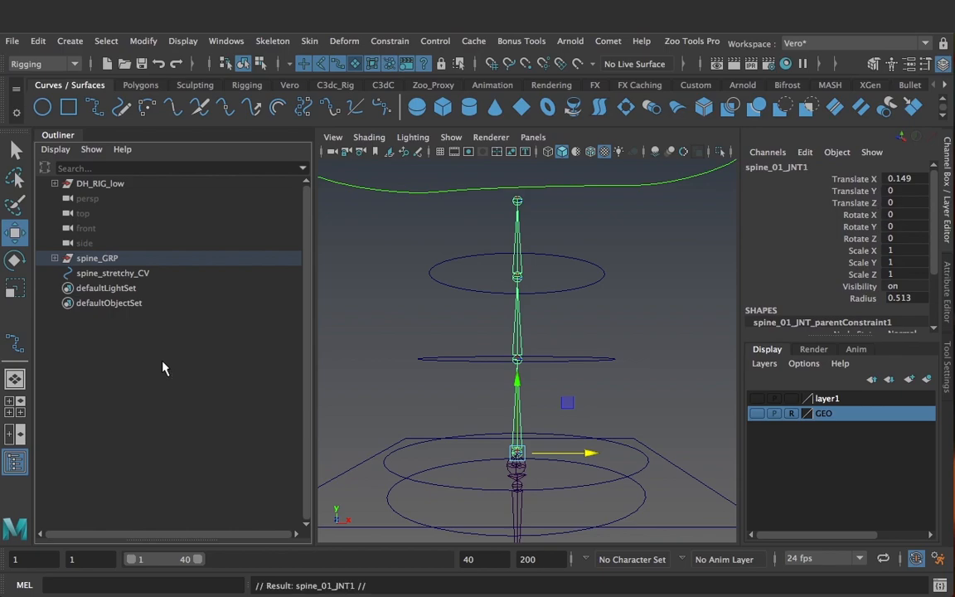
pyautogui.hotkey('shift', 'p')
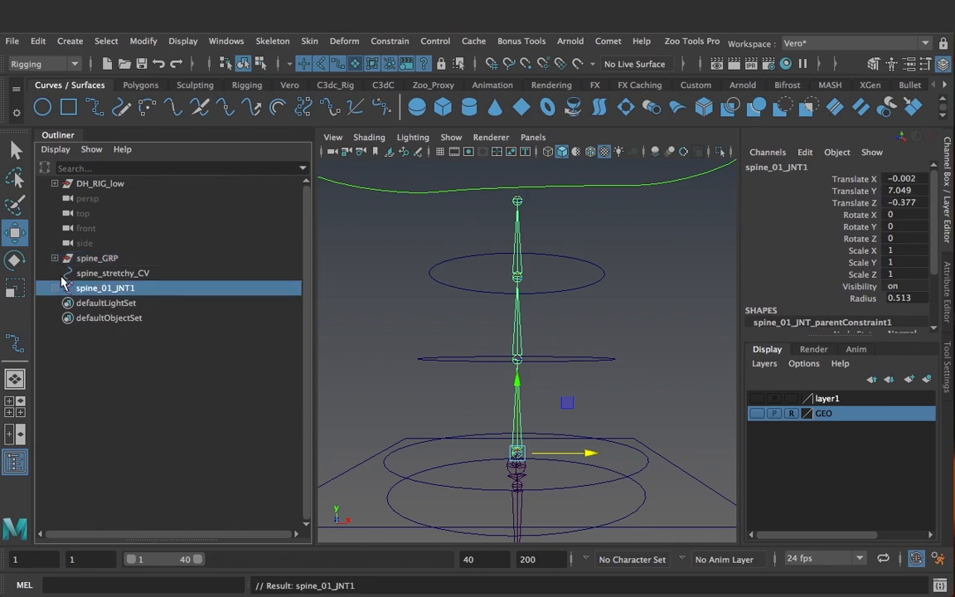
# - Expand the duplicated spine chain and unparent its spine_04_JNT to the world
pyautogui.keyDown('shift'); pyautogui.click(54, 288); pyautogui.keyUp('shift')
pyautogui.click(157, 333)
pyautogui.hotkey('shift', 'p')
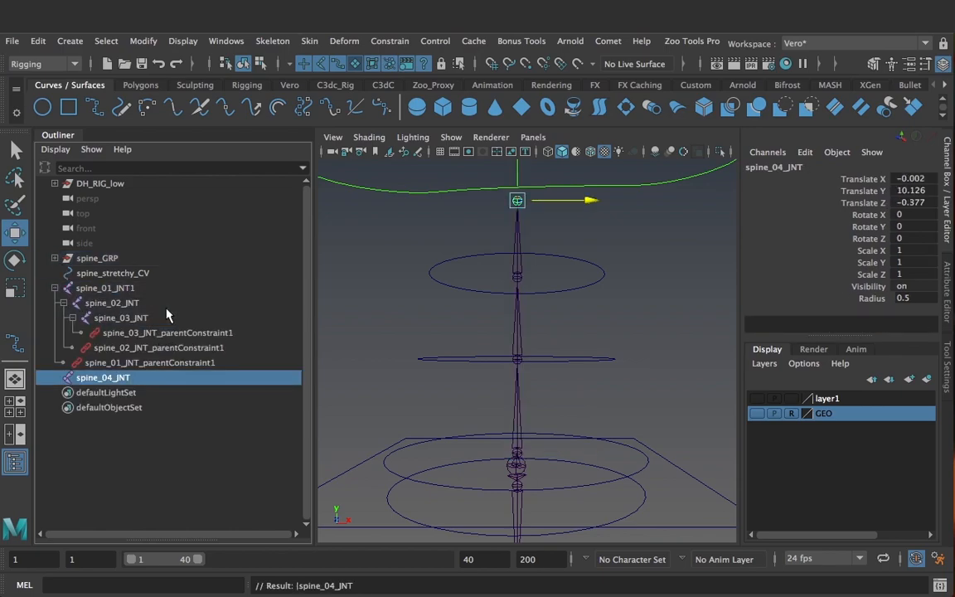
# - Delete the middle joints and all parent constraints under the duplicated spine_01_JNT1, then select that base joint
pyautogui.click(147, 304)
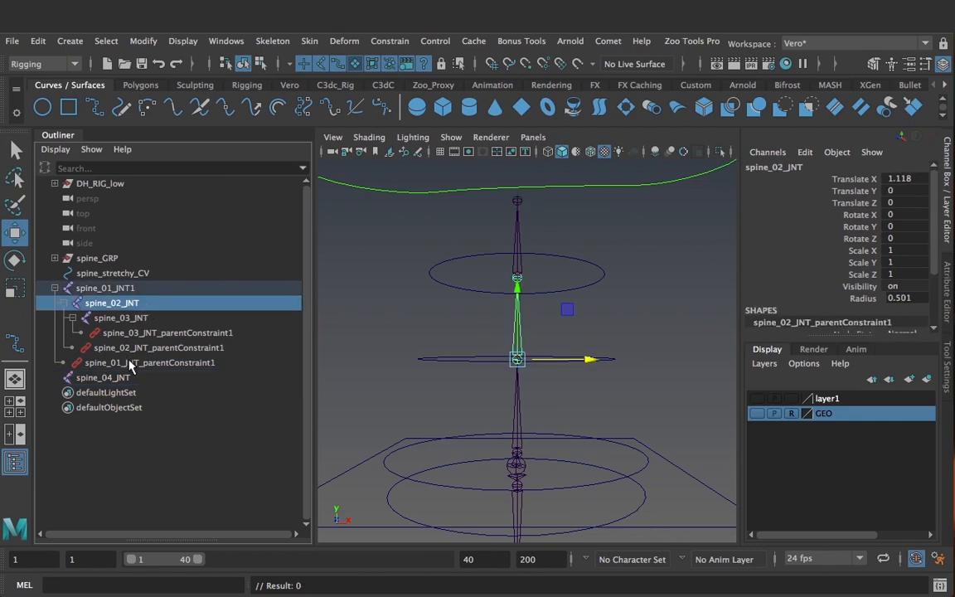
pyautogui.keyDown('shift'); pyautogui.click(128, 364); pyautogui.keyUp('shift')
pyautogui.press('Delete')
pyautogui.click(120, 288)
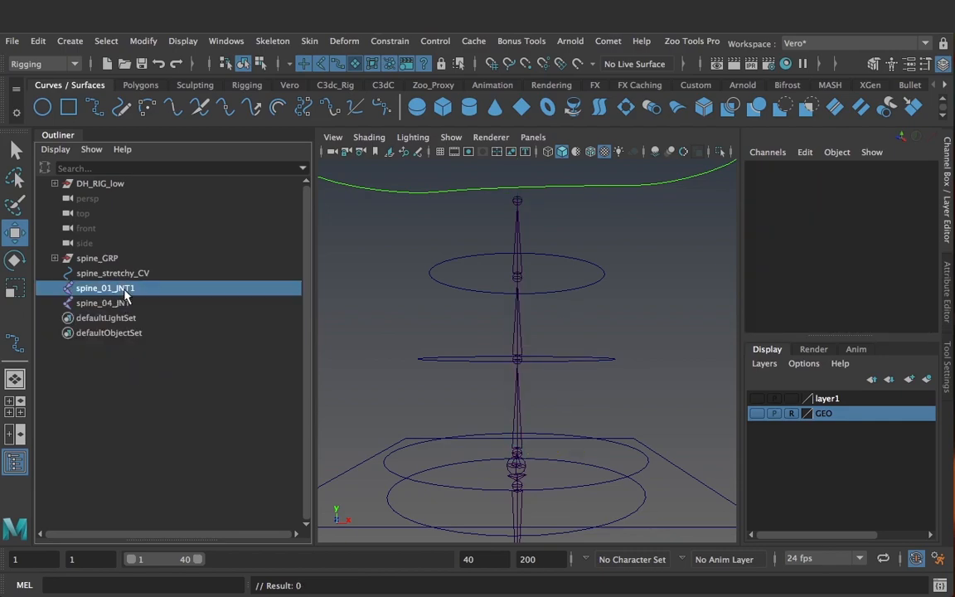
# - Enlarge the radius of spine_01_JNT1 and spine_04_JNT to about 1.2
pyautogui.keyDown('shift'); pyautogui.click(124, 304); pyautogui.keyUp('shift')
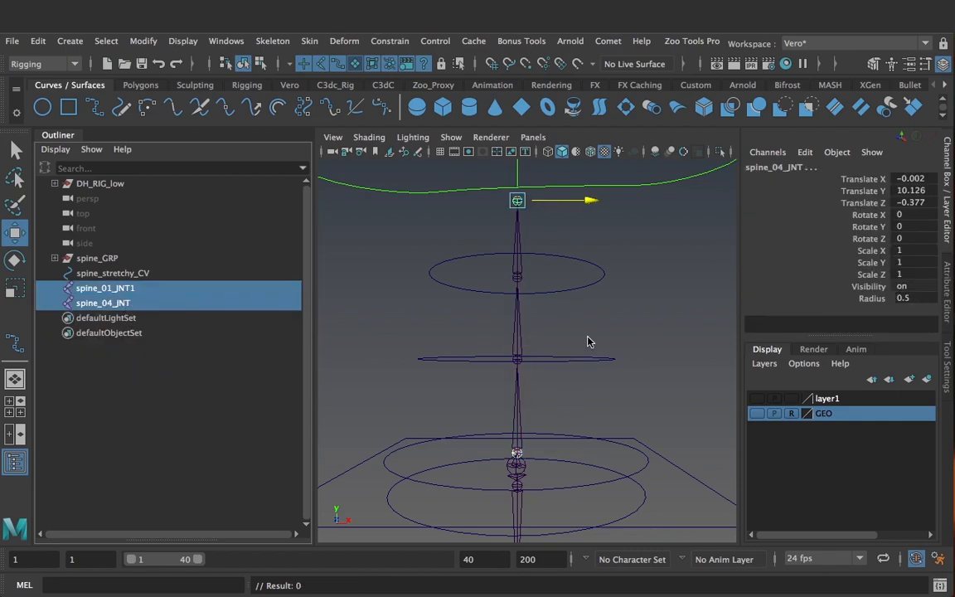
pyautogui.click(870, 297)
pyautogui.moveTo(580, 333); pyautogui.dragTo(581, 338, button='middle')
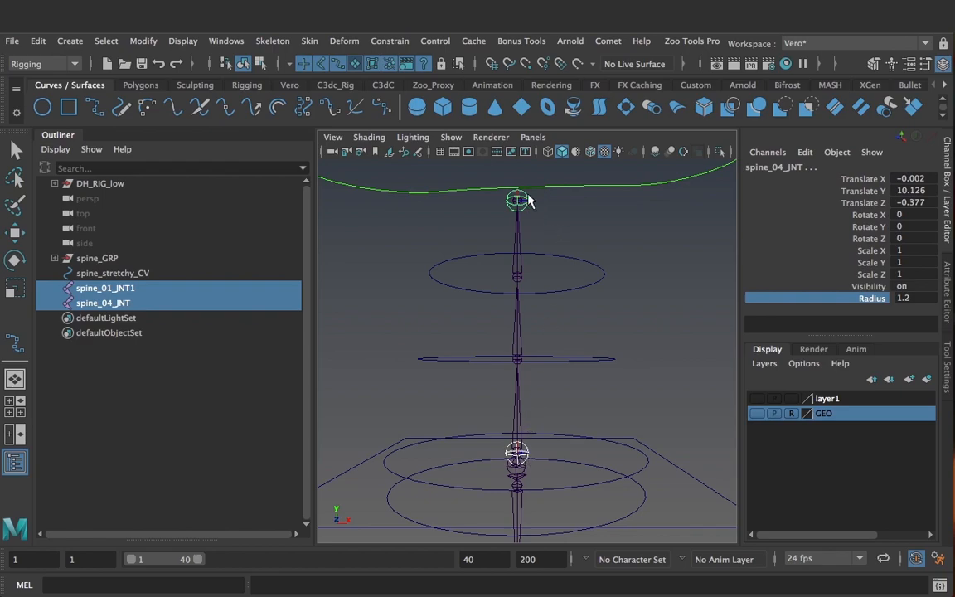
# - Rename spine_01_JNT1 as spine_start_JC and spine_04_JNT as spine_end_JC
pyautogui.doubleClick(138, 289)
pyautogui.moveTo(151, 289); pyautogui.dragTo(97, 288)
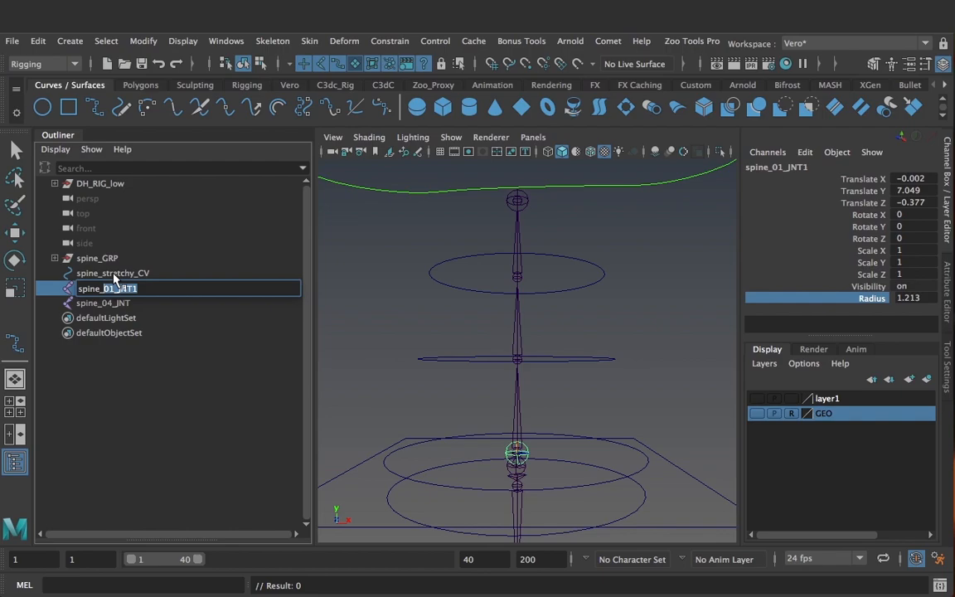
pyautogui.write('start')
pyautogui.click(139, 307)
pyautogui.doubleClick(146, 305)
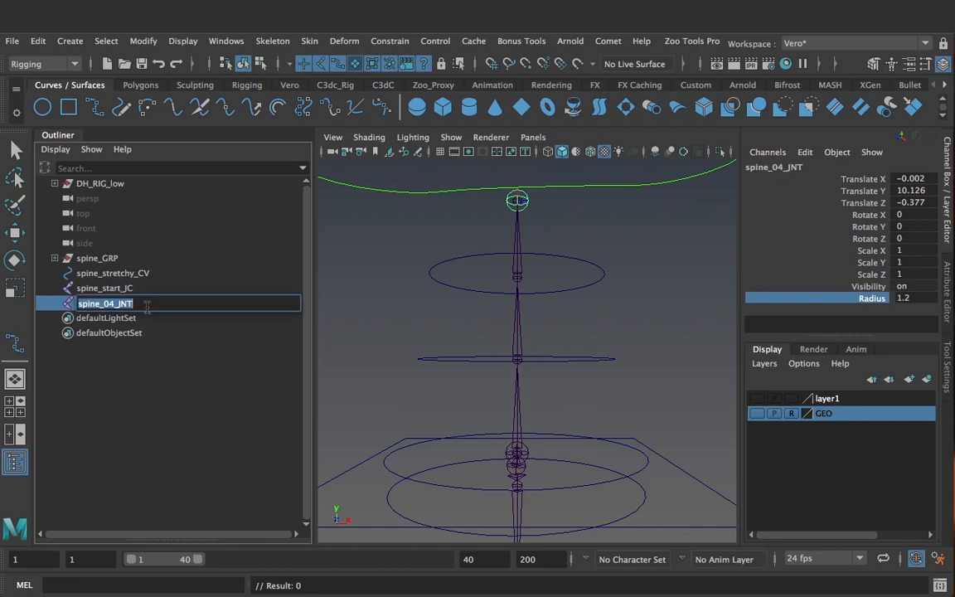
pyautogui.write('spine_end_J')
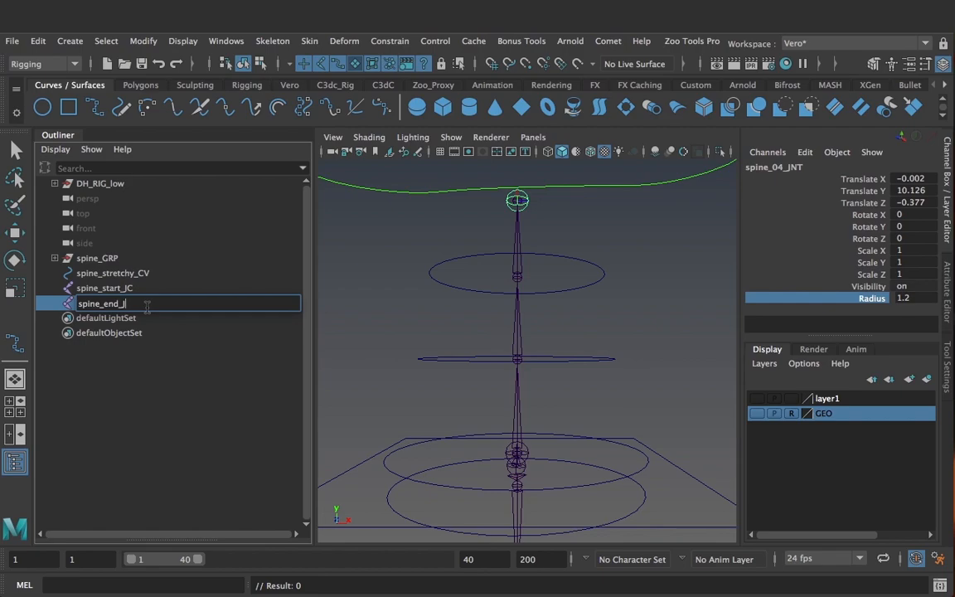
pyautogui.write('C')
pyautogui.press('Return')
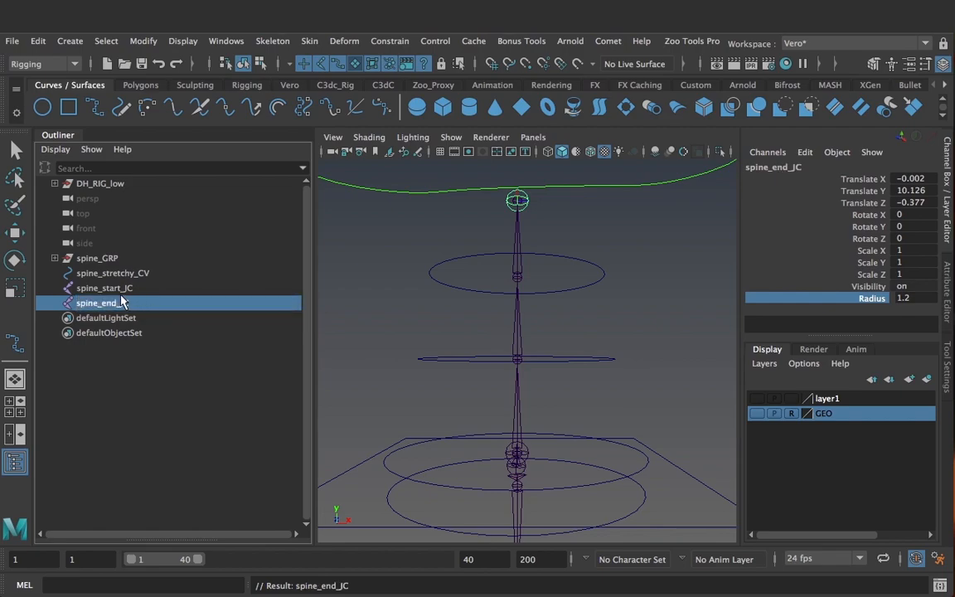
# - Skin spine_stretchy_CV to the selected joints spine_start_JC and spine_end_JC, using Closest distance binding and Classic linear skinning
pyautogui.click(132, 288)
pyautogui.keyDown('shift'); pyautogui.click(123, 304); pyautogui.keyUp('shift')
pyautogui.keyDown('shift'); pyautogui.click(141, 273); pyautogui.keyUp('shift')
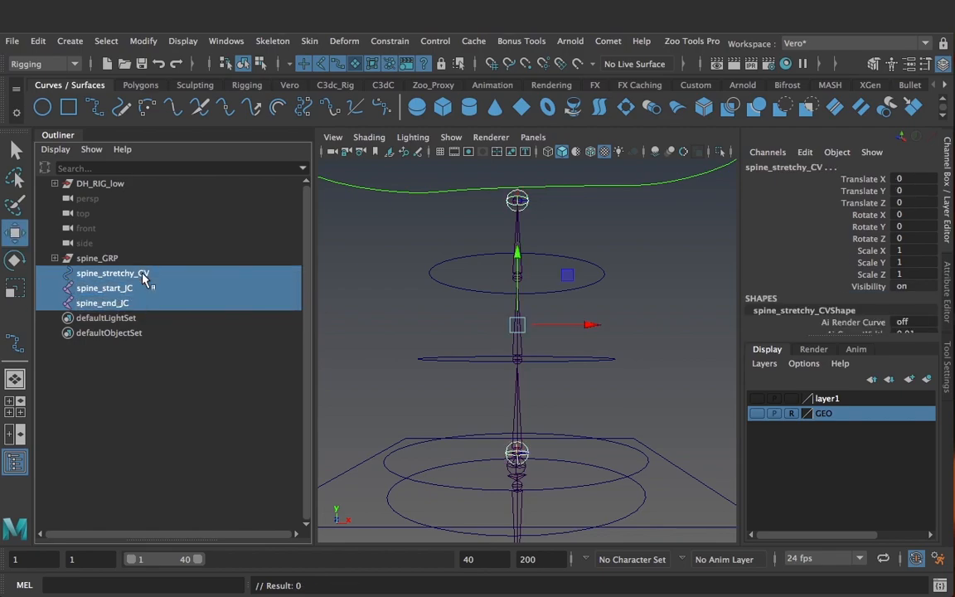
pyautogui.press('w')
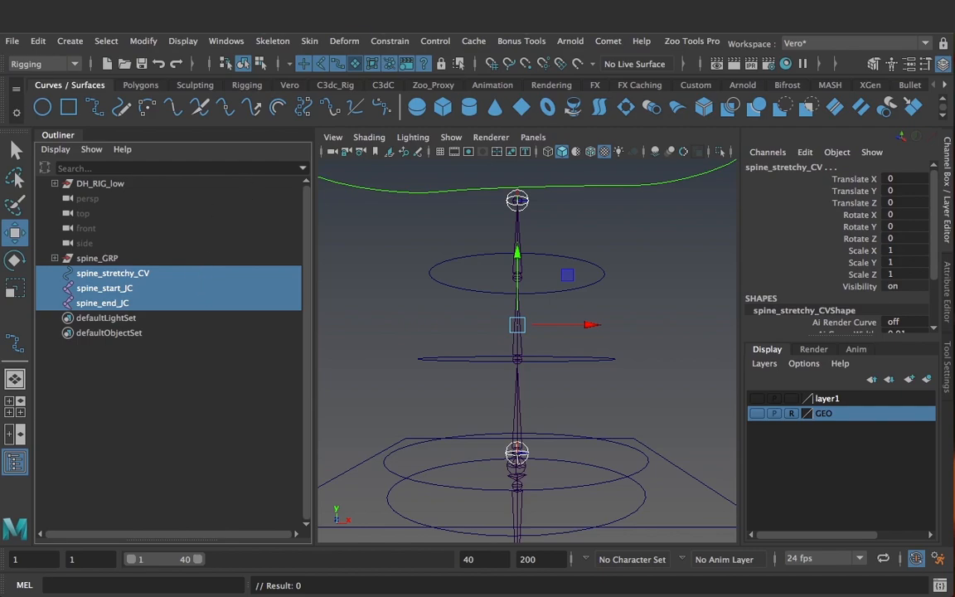
pyautogui.click(309, 40)
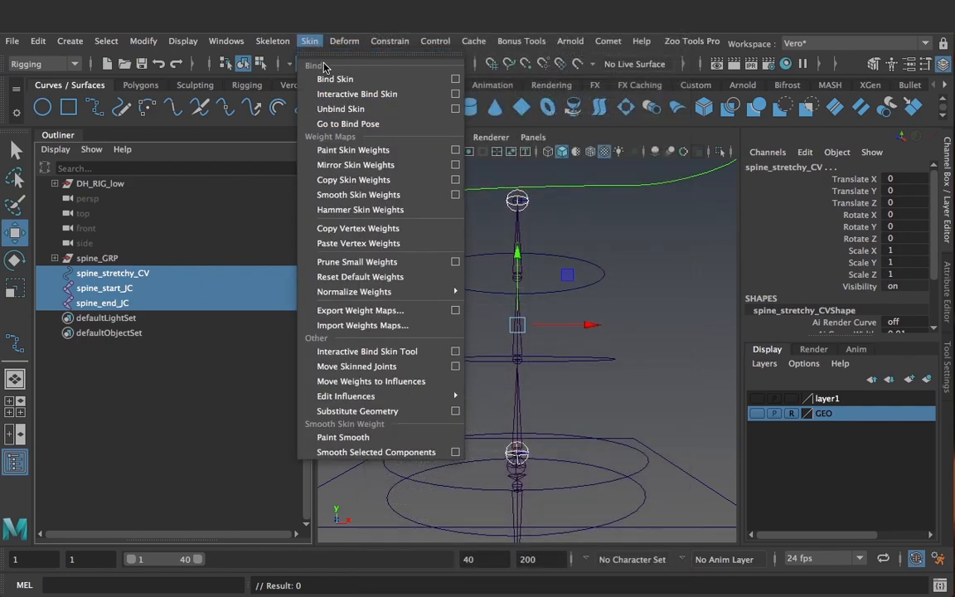
pyautogui.click(455, 79)
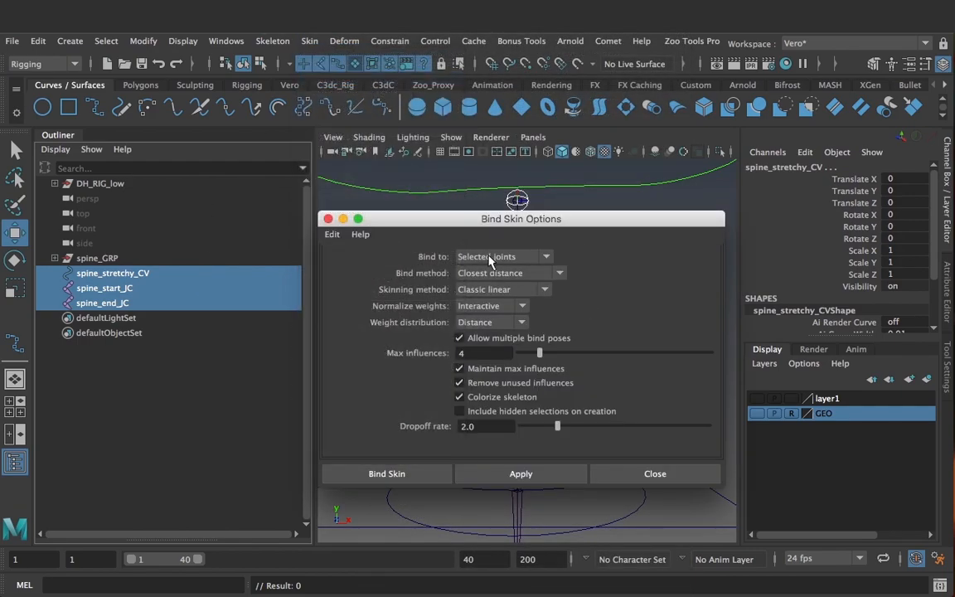
pyautogui.click(419, 474)
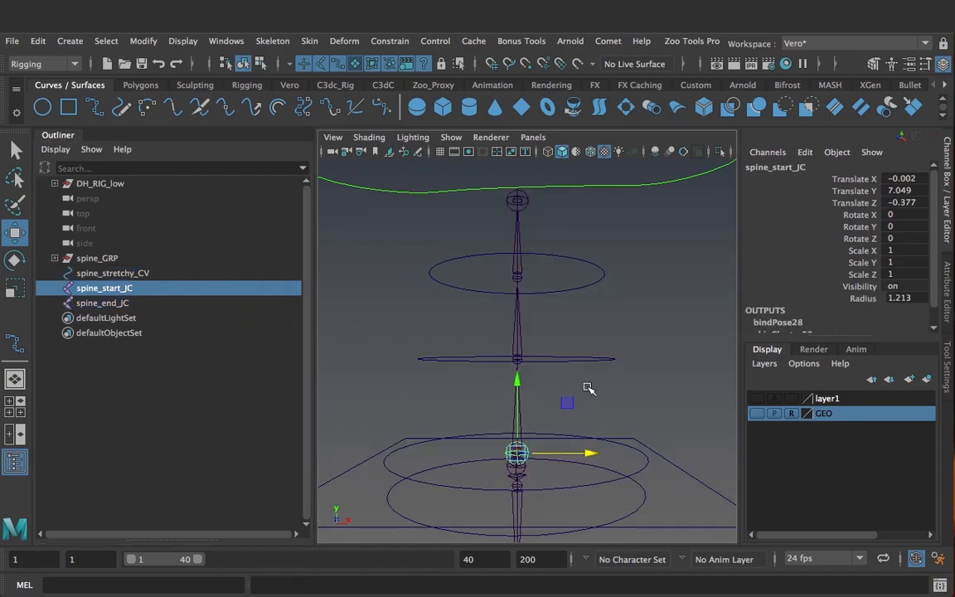
# - Test the curve binding by moving spine_end_JC sideways, and undo the move
pyautogui.click(646, 326)
pyautogui.keyDown('alt'); pyautogui.moveTo(564, 264); pyautogui.dragTo(560, 298, button='middle'); pyautogui.keyUp('alt')
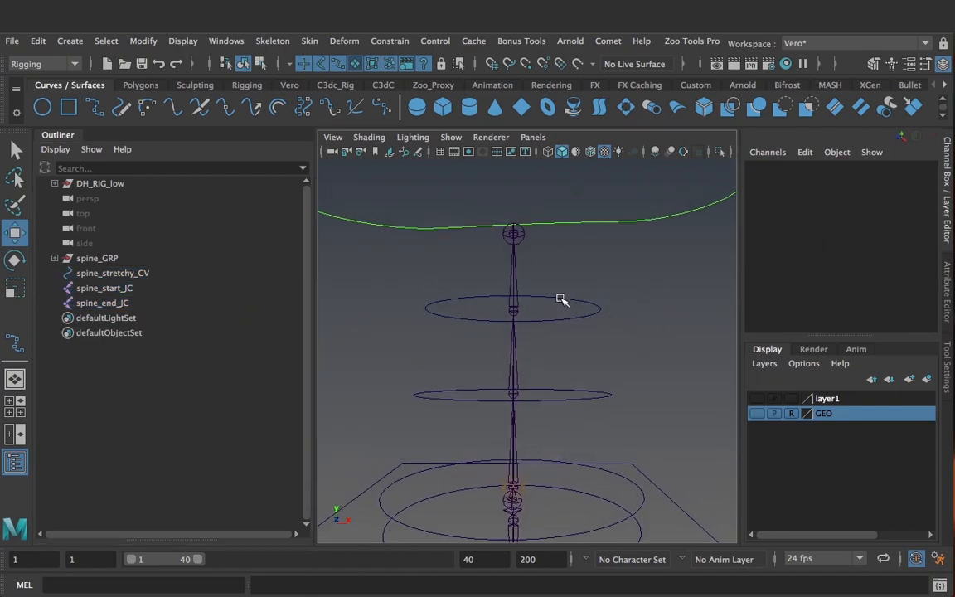
pyautogui.click(522, 237)
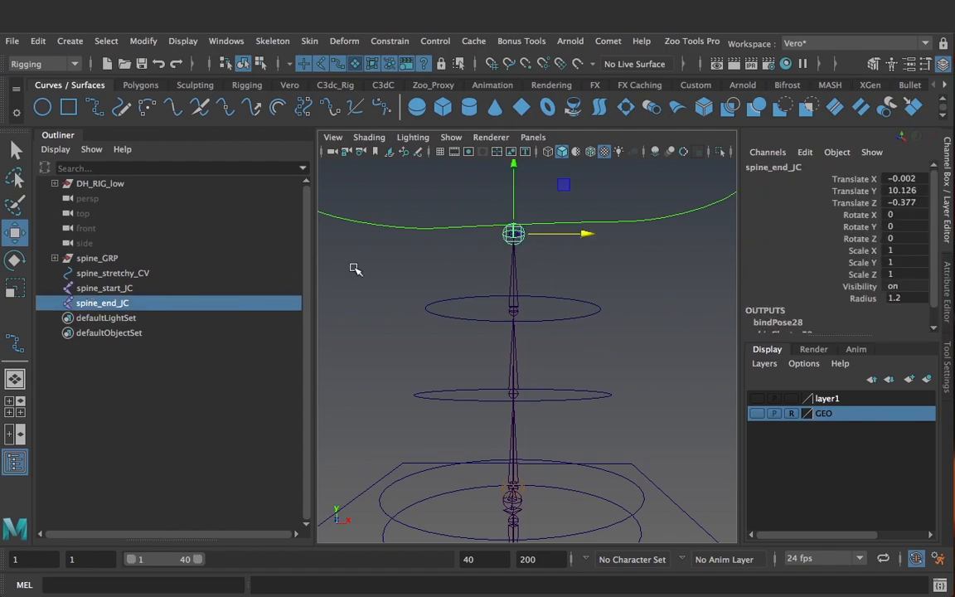
pyautogui.moveTo(513, 233); pyautogui.dragTo(405, 232)
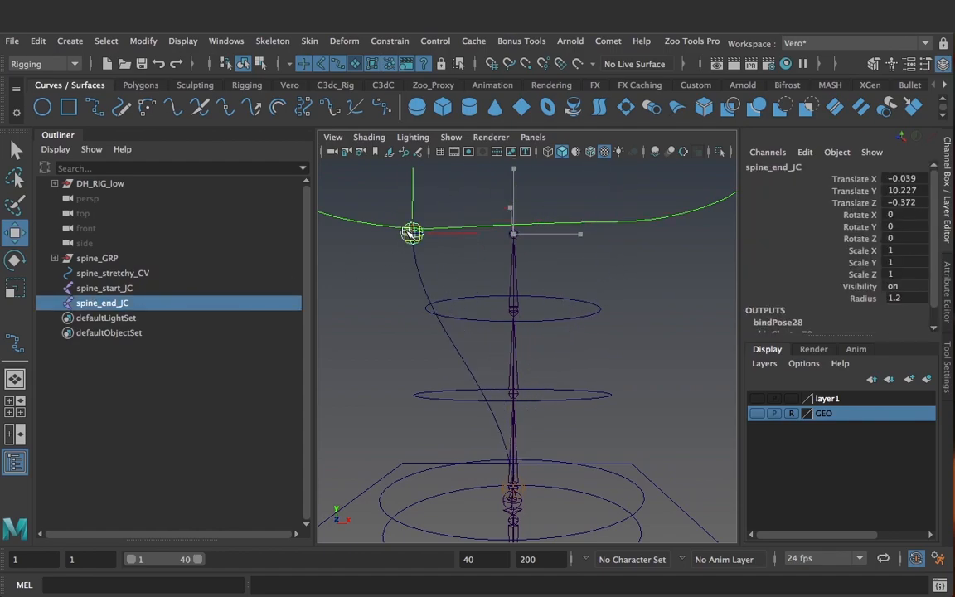
pyautogui.hotkey('ctrl', 'z')
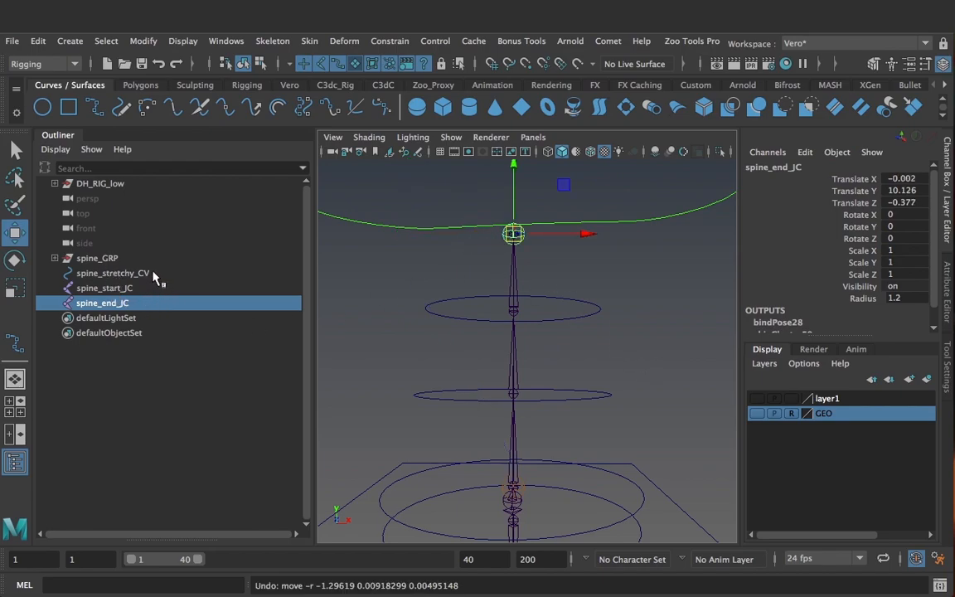
# - Create a locator and duplicate it twice to get three locators
pyautogui.click(586, 358)
pyautogui.keyDown('alt'); pyautogui.moveTo(586, 358); pyautogui.dragTo(571, 402); pyautogui.keyUp('alt')
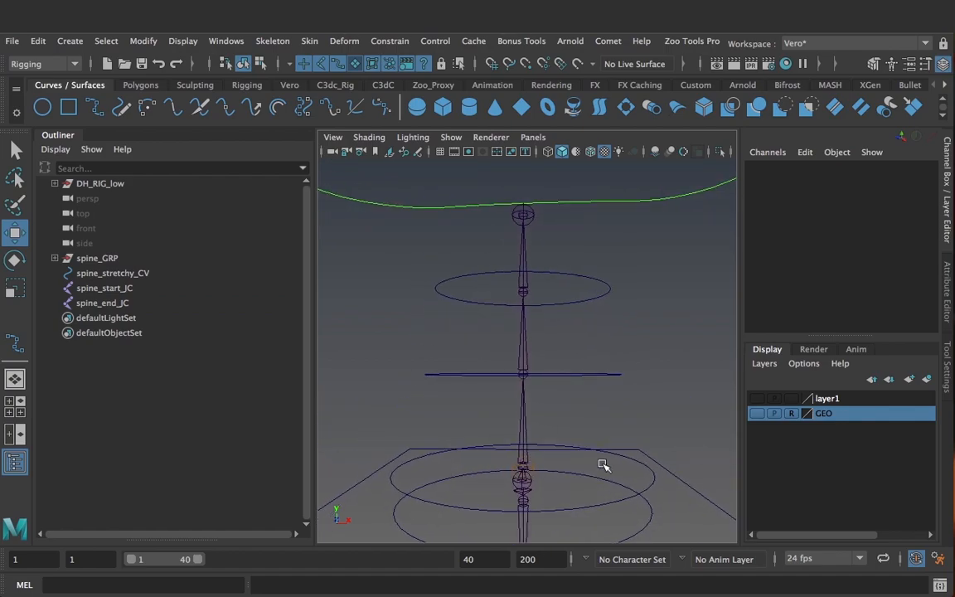
pyautogui.keyDown('alt'); pyautogui.moveTo(601, 465); pyautogui.dragTo(605, 452); pyautogui.keyUp('alt')
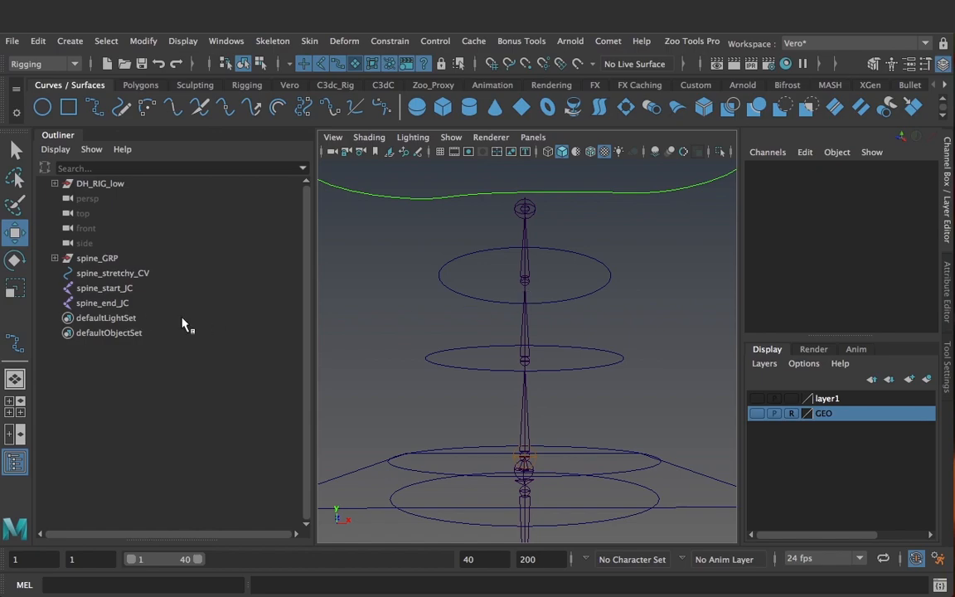
pyautogui.click(253, 86)
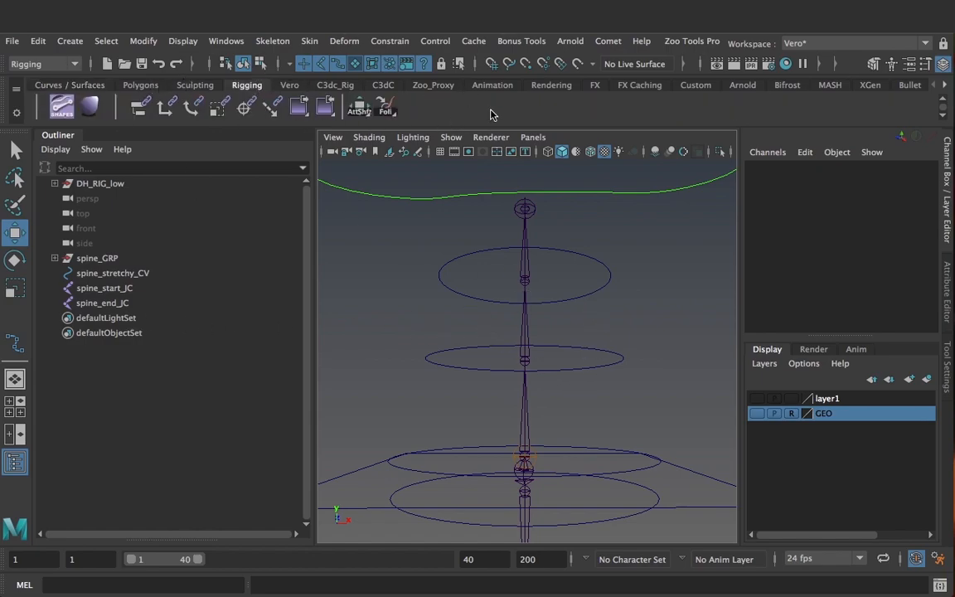
pyautogui.click(436, 104)
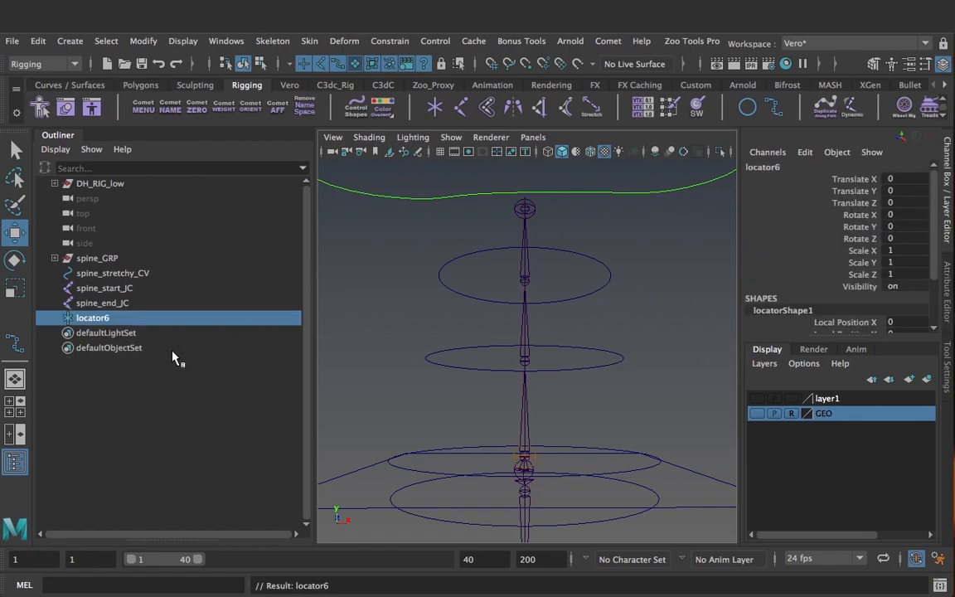
pyautogui.hotkey('ctrl', 'd')
pyautogui.hotkey('ctrl', 'd')
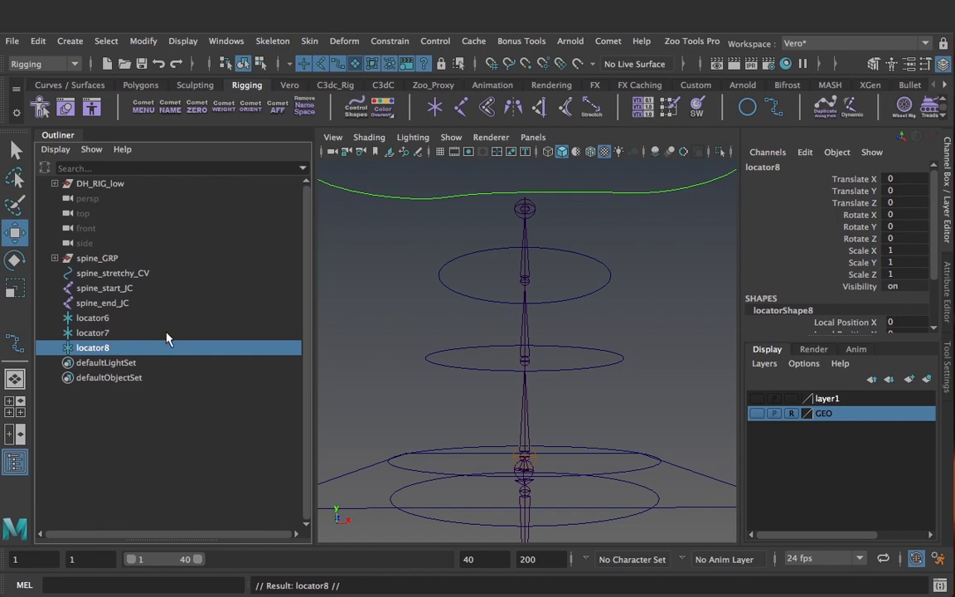
# - Rename the first locator, locator6, as spine_toon_01_LOC
pyautogui.click(116, 317)
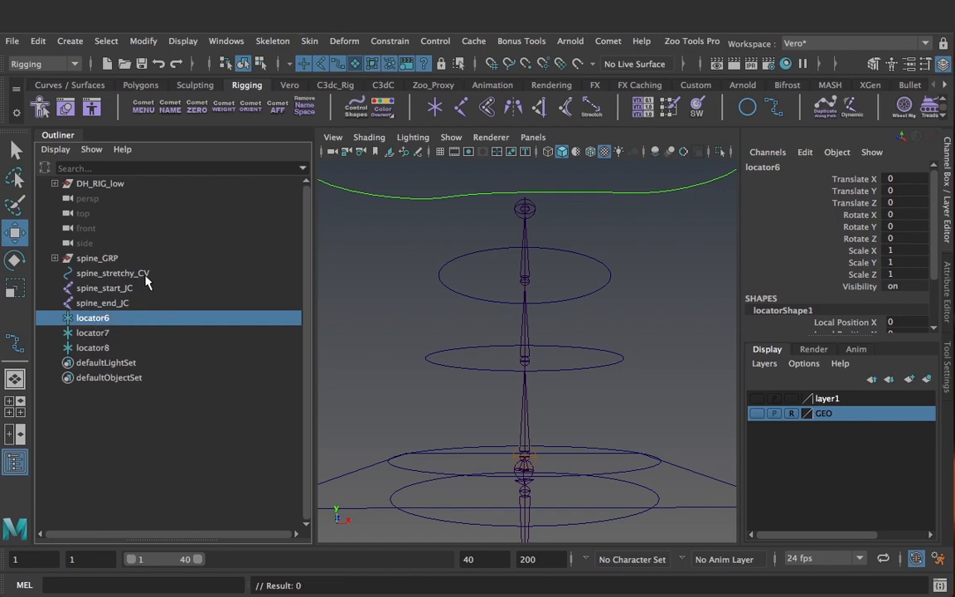
pyautogui.doubleClick(127, 318)
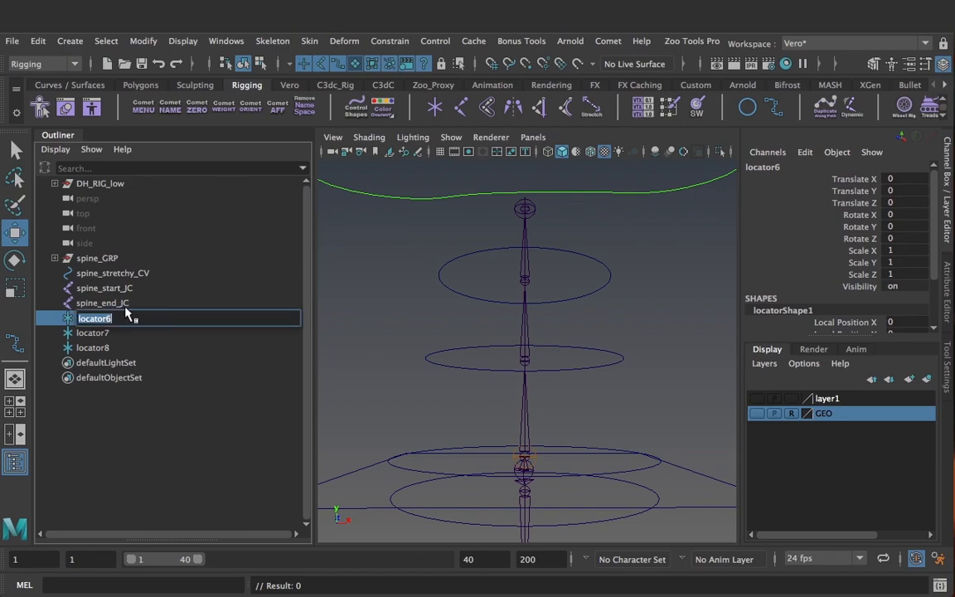
pyautogui.write('spin')
pyautogui.write('e_toon_01_LOC')
pyautogui.press('Return')
# - Rename the second locator as spine_toon_02_LOC
pyautogui.click(108, 334)
pyautogui.doubleClick(108, 333)
pyautogui.write('spine_toon_01_LOC')
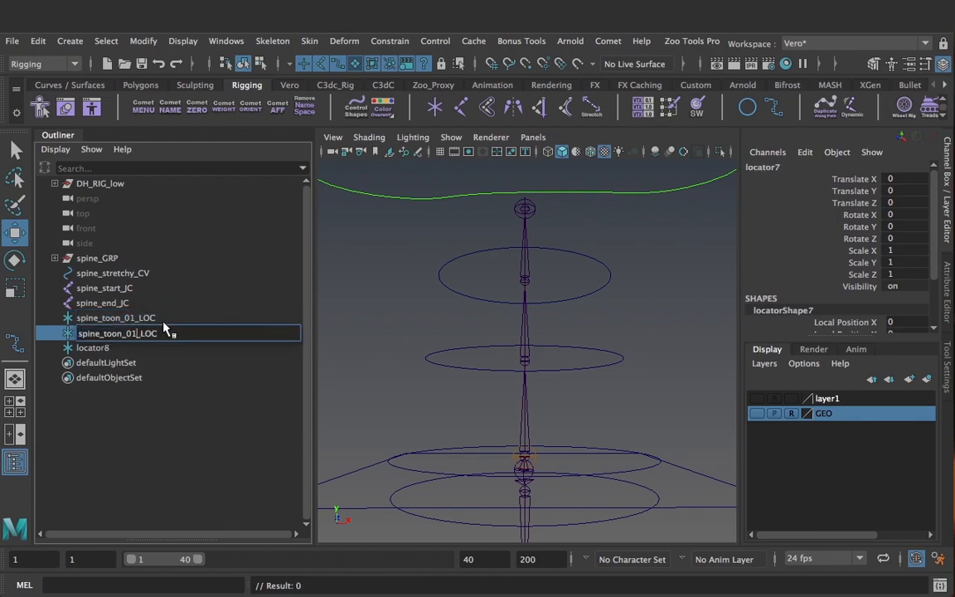
pyautogui.write('2')
pyautogui.press('Return')
# - Rename the third locator as spine_toon_03_LOC
pyautogui.click(145, 347)
pyautogui.doubleClick(145, 347)
pyautogui.write('spine_toon_01_LOC')
pyautogui.press('BackSpace')
pyautogui.write('3')
pyautogui.press('Return')
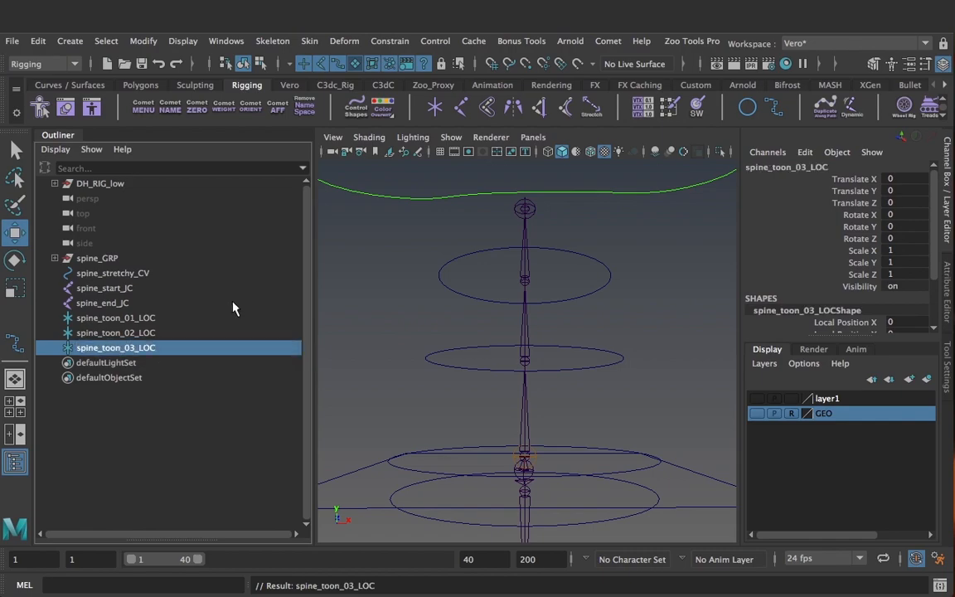
# - Attach spine_toon_01_LOC to spine_stretchy_CV as its motion path and clear the selection
pyautogui.click(166, 318)
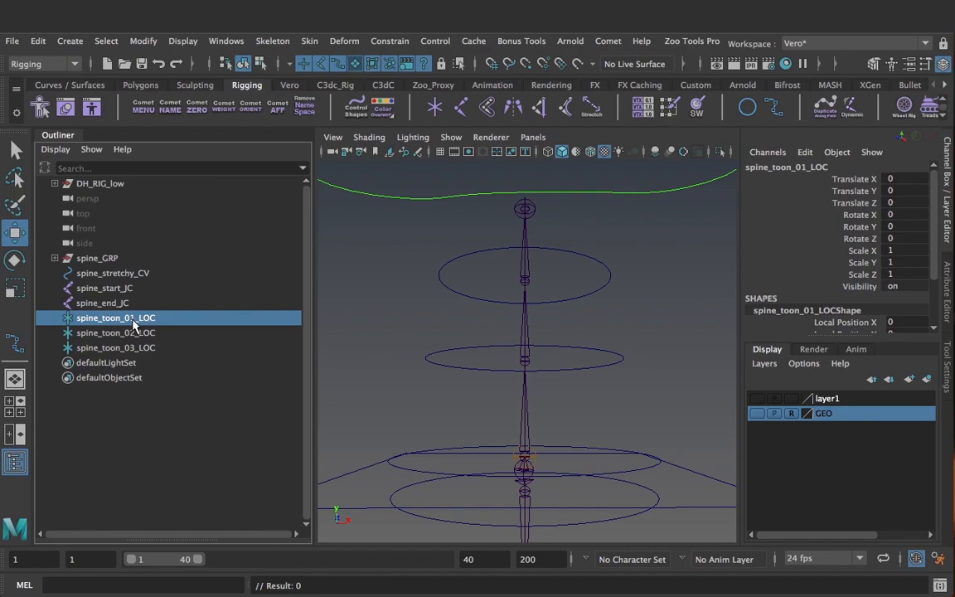
pyautogui.keyDown('ctrl'); pyautogui.click(154, 272); pyautogui.keyUp('ctrl')
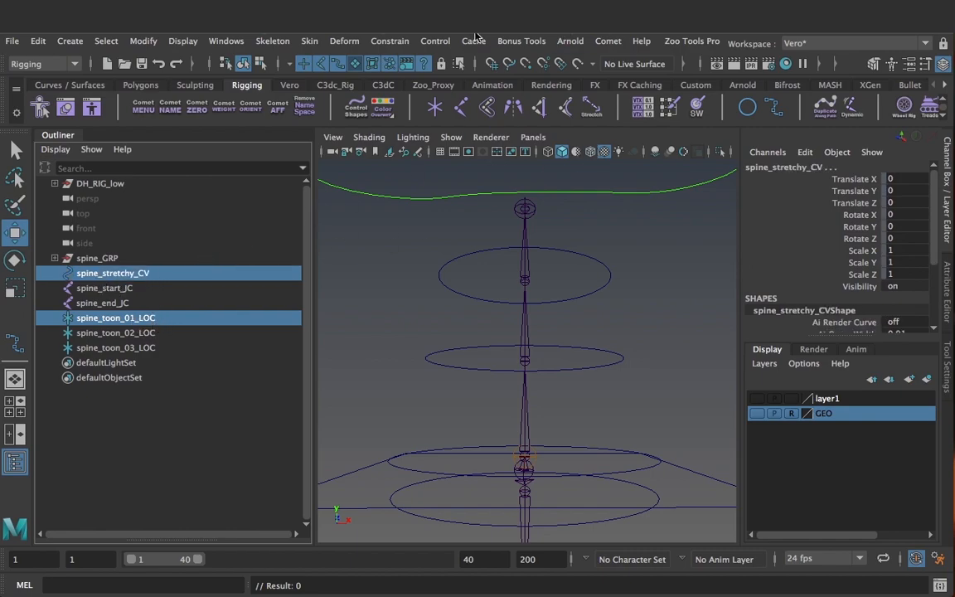
pyautogui.click(390, 41)
pyautogui.moveTo(447, 172)
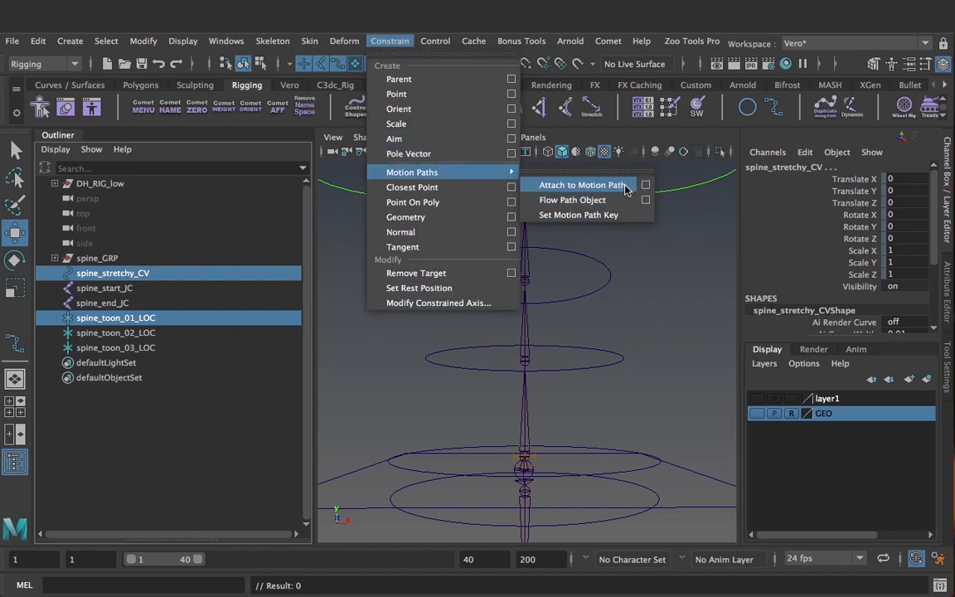
pyautogui.click(618, 186)
pyautogui.keyDown('alt'); pyautogui.moveTo(542, 327); pyautogui.dragTo(604, 391); pyautogui.keyUp('alt')
pyautogui.click(451, 137)
pyautogui.click(507, 60)
pyautogui.click(632, 357)
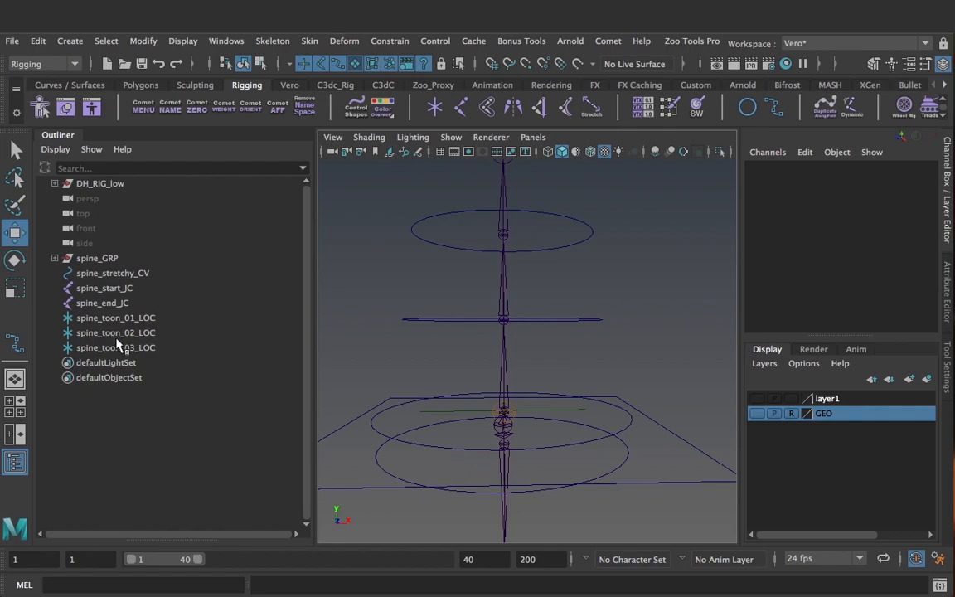
# - Attach spine_toon_02_LOC to spine_stretchy_CV as its motion path
pyautogui.click(156, 332)
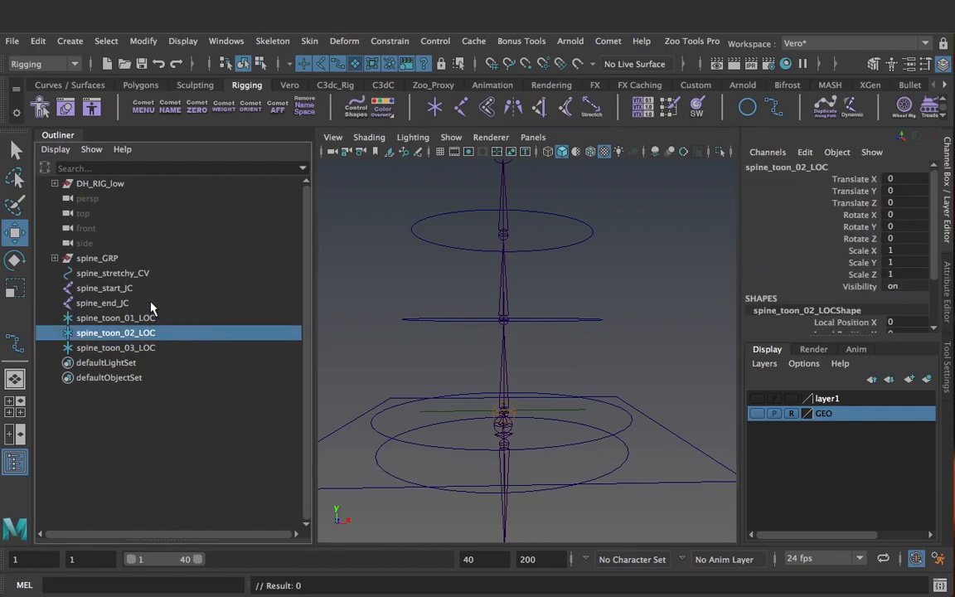
pyautogui.click(149, 276)
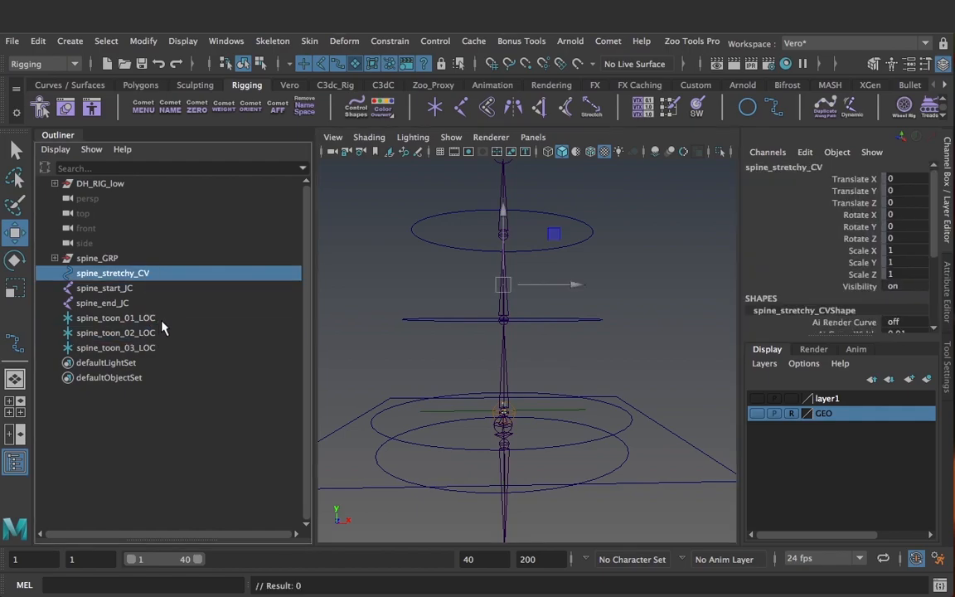
pyautogui.click(160, 332)
pyautogui.keyDown('ctrl'); pyautogui.click(142, 273); pyautogui.keyUp('ctrl')
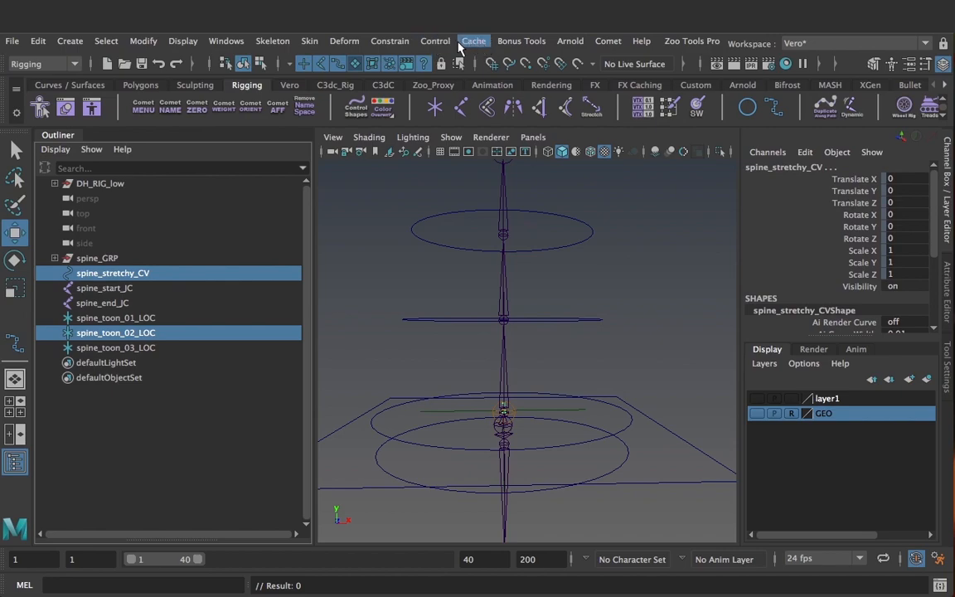
pyautogui.click(390, 41)
pyautogui.moveTo(495, 172)
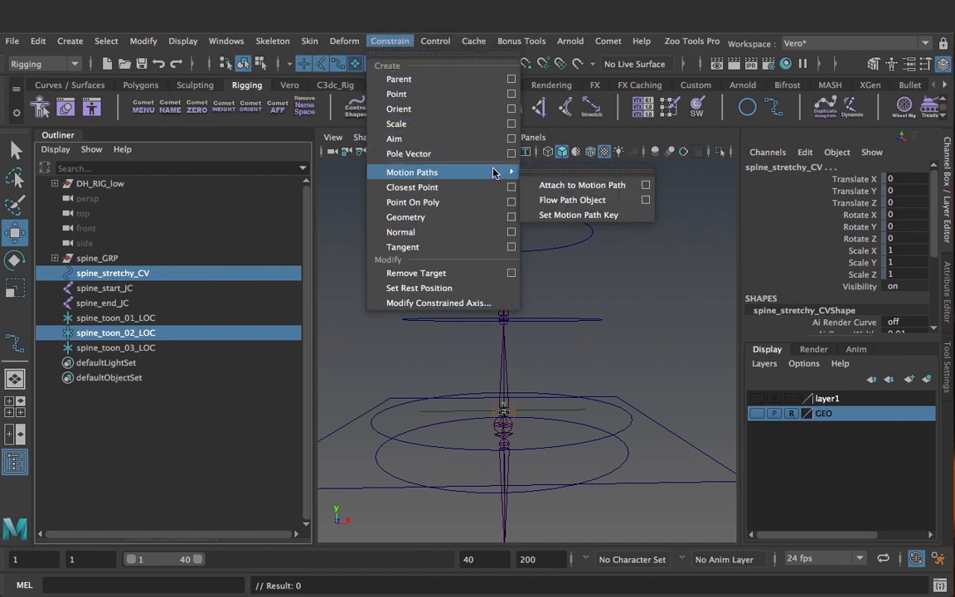
pyautogui.click(580, 177)
pyautogui.click(582, 173)
# - Attach spine_toon_03_LOC to spine_stretchy_CV as its motion path and close the floating motion path commands
pyautogui.click(199, 348)
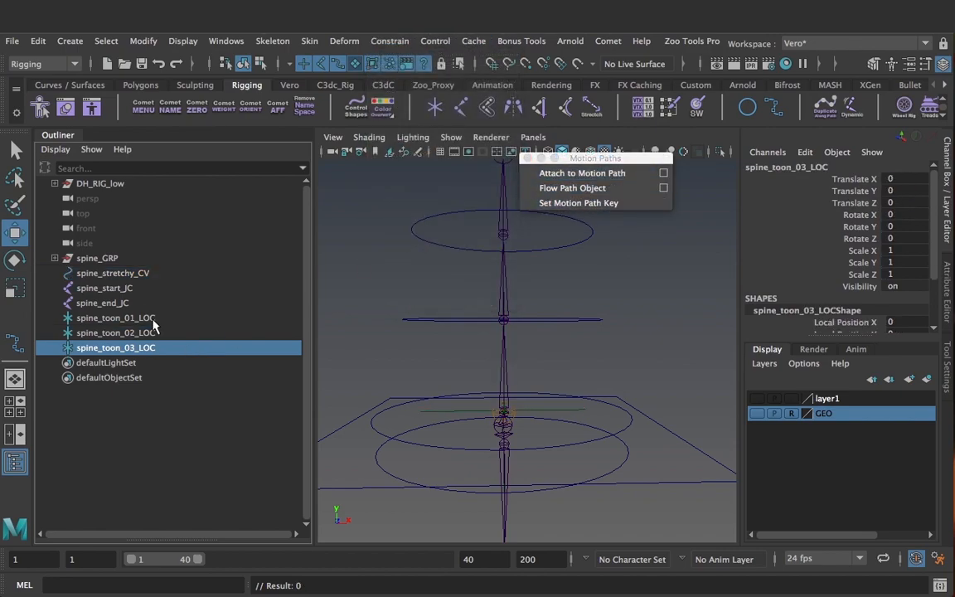
pyautogui.keyDown('ctrl'); pyautogui.click(131, 272); pyautogui.keyUp('ctrl')
pyautogui.click(582, 173)
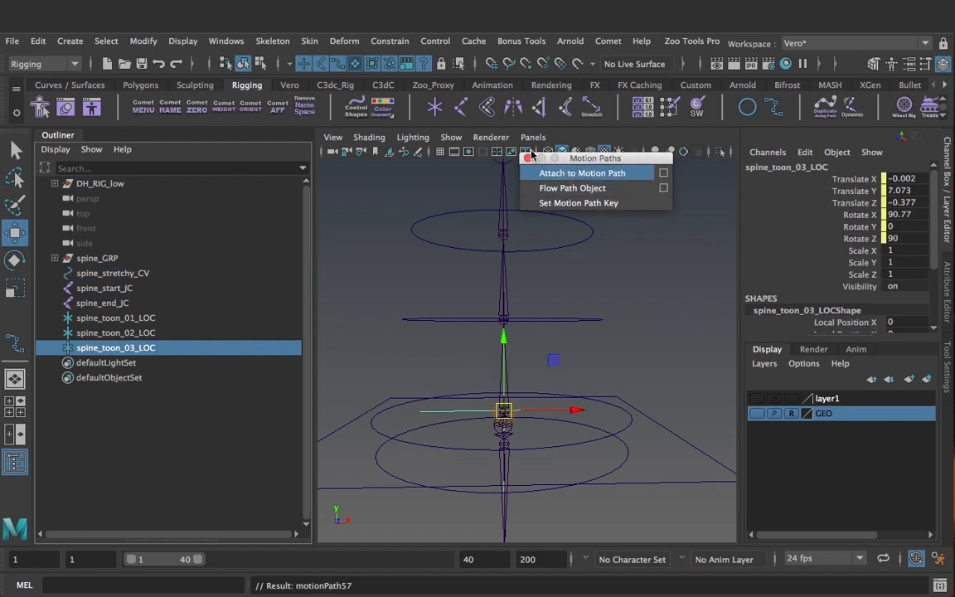
pyautogui.click(527, 158)
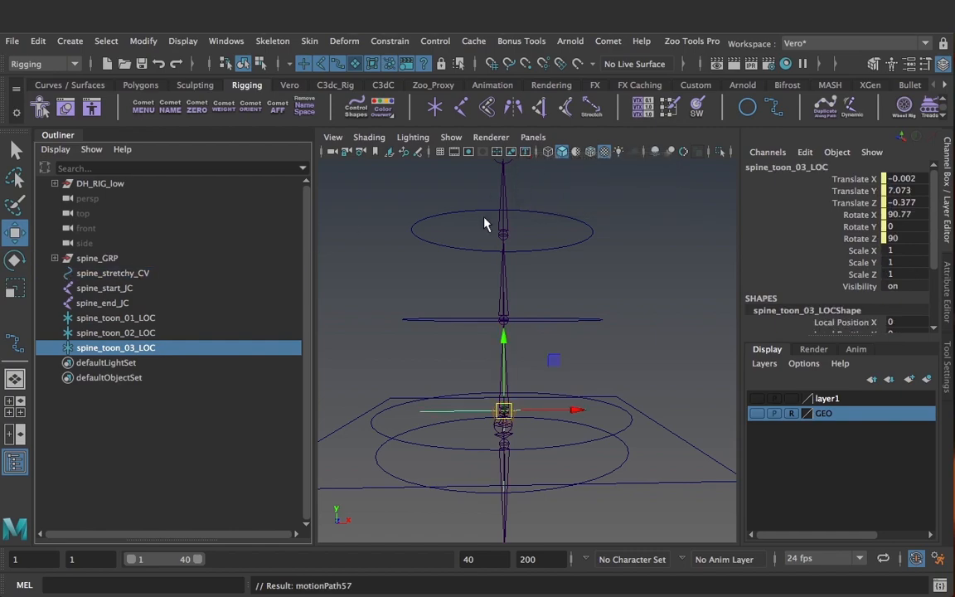
# - Select the three spine_toon locators and break the connections on their Rotate X, Y and Z channels
pyautogui.keyDown('ctrl'); pyautogui.click(116, 317); pyautogui.keyUp('ctrl')
pyautogui.keyDown('ctrl'); pyautogui.click(136, 332); pyautogui.keyUp('ctrl')
pyautogui.click(118, 334)
pyautogui.keyDown('ctrl'); pyautogui.click(137, 318); pyautogui.keyUp('ctrl')
pyautogui.keyDown('ctrl'); pyautogui.click(137, 348); pyautogui.keyUp('ctrl')
pyautogui.moveTo(799, 238); pyautogui.dragTo(800, 215)
pyautogui.rightClick(800, 216)
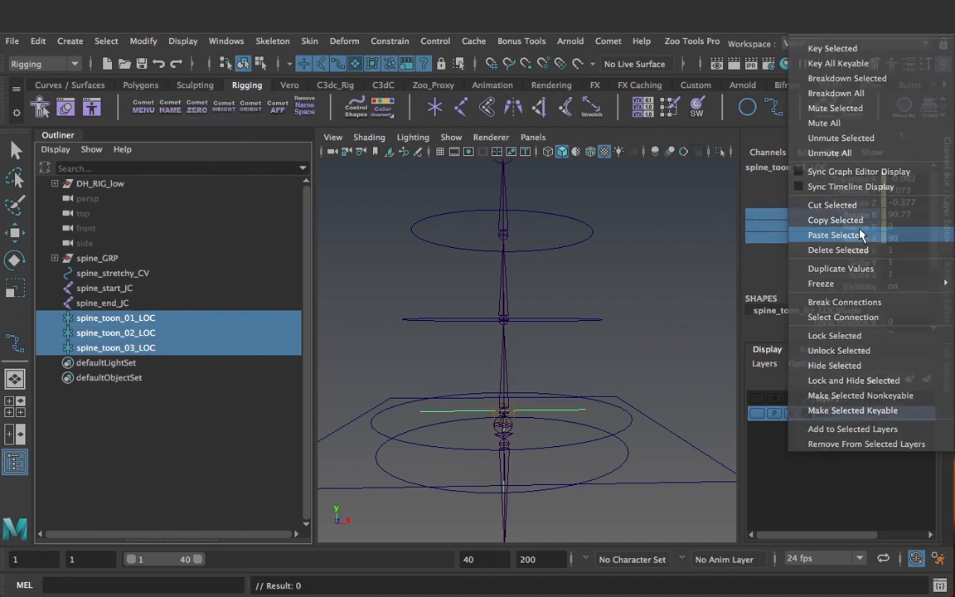
pyautogui.click(858, 236)
pyautogui.rightClick(771, 217)
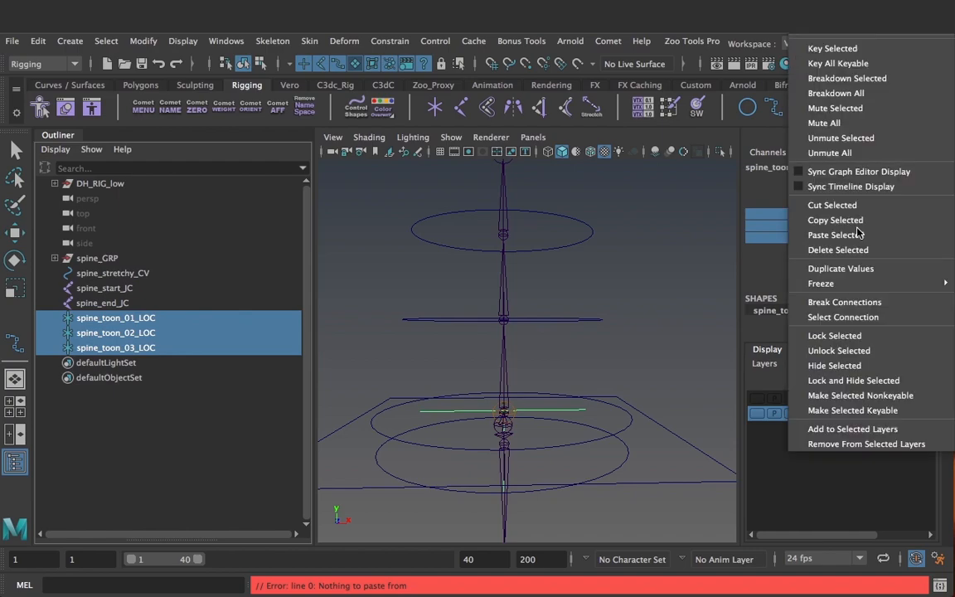
pyautogui.click(870, 302)
# - Expand the motion path input attributes of the three selected locators
pyautogui.scroll(-3, 934, 220)
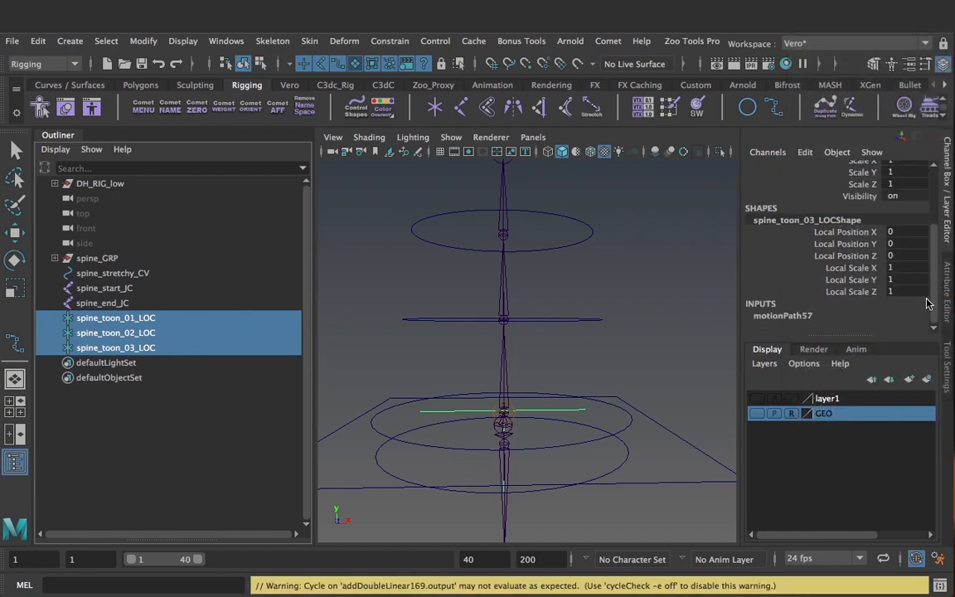
pyautogui.press('w')
pyautogui.scroll(-2, 935, 269)
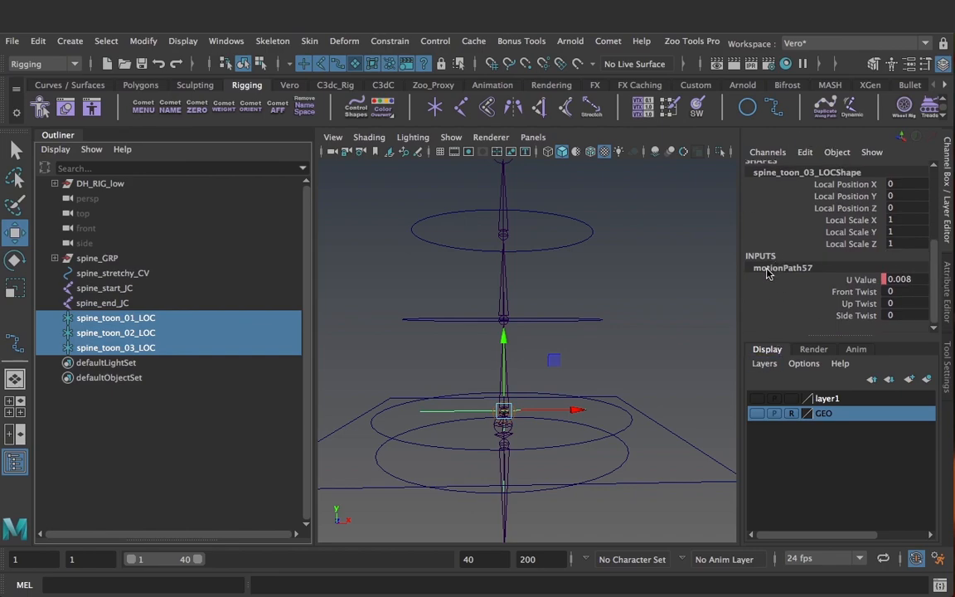
# - Break the U Value connections on the three spine_toon locators' motion paths and set their U Value to 0
pyautogui.click(861, 280)
pyautogui.rightClick(862, 282)
pyautogui.moveTo(865, 286)
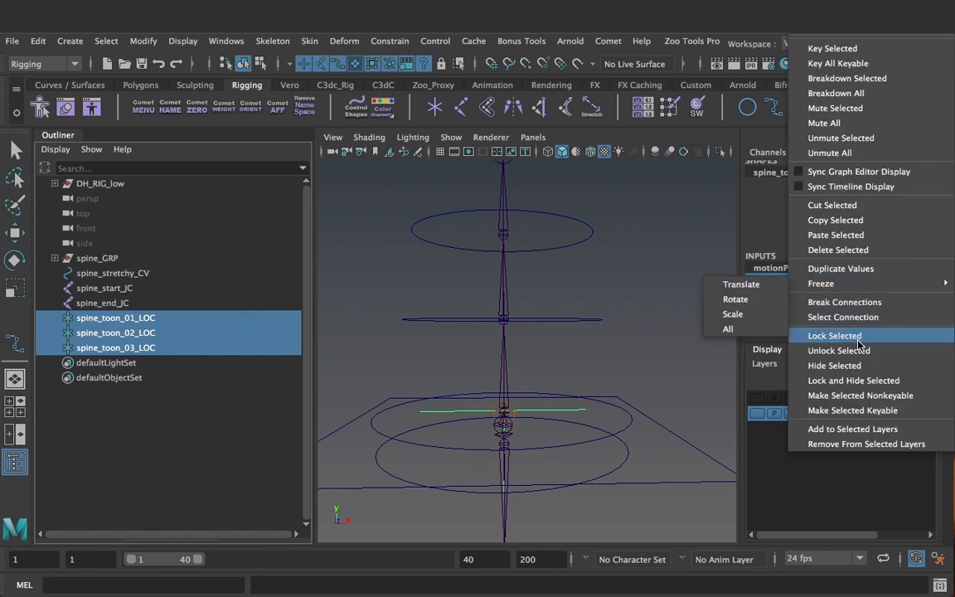
pyautogui.click(844, 301)
pyautogui.doubleClick(913, 280)
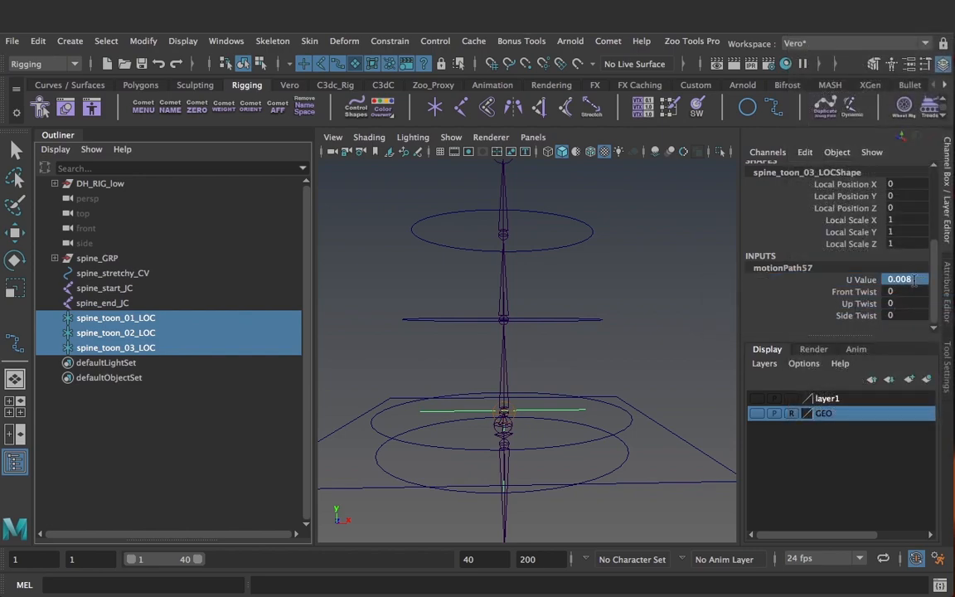
pyautogui.write('0')
pyautogui.press('Return')
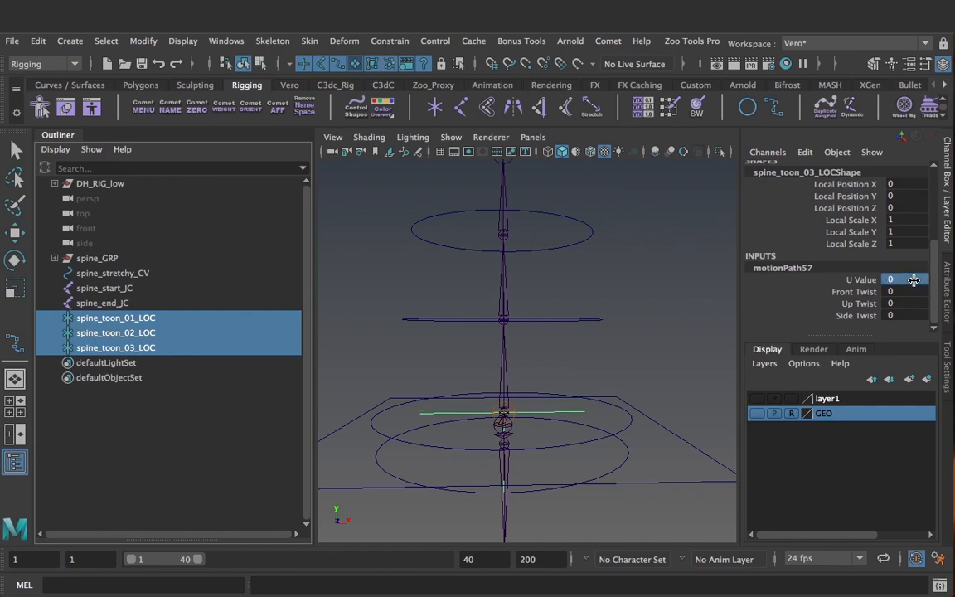
pyautogui.click(184, 320)
pyautogui.press('w')
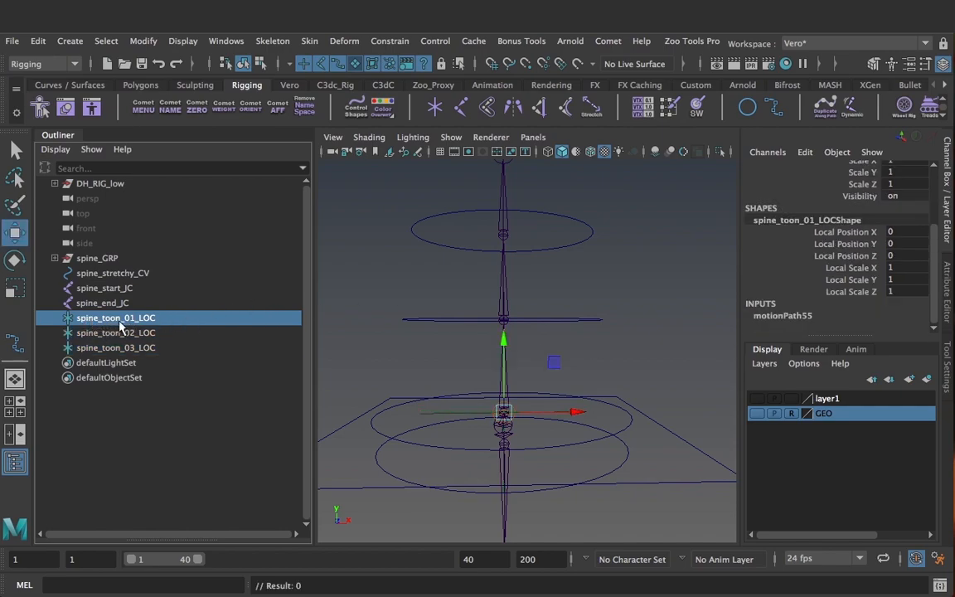
pyautogui.click(504, 411)
pyautogui.scroll(-3, 936, 270)
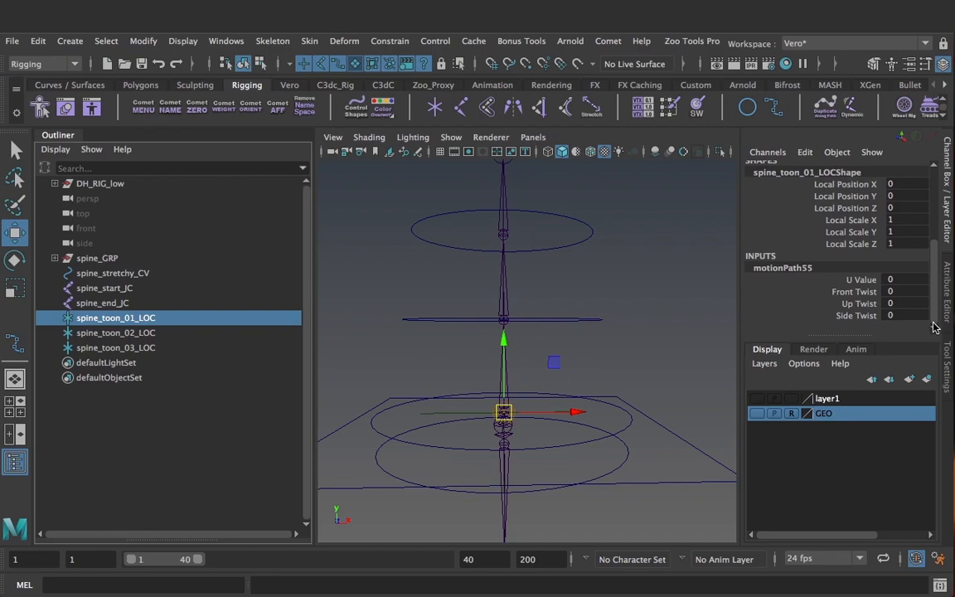
# - Set the motion path U Value of spine_toon_02_LOC to 0.36 to align it with the middle spine circle
pyautogui.click(152, 334)
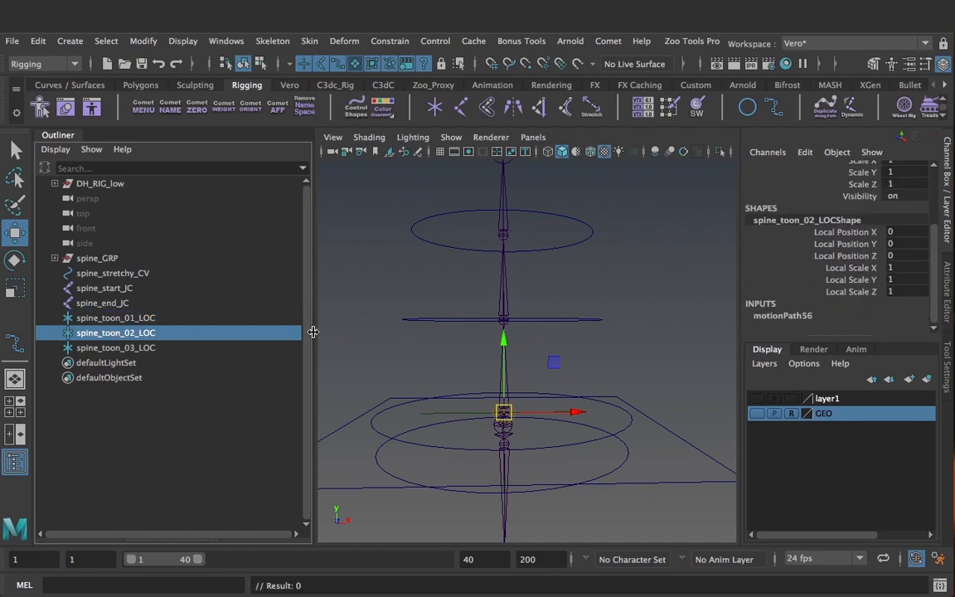
pyautogui.click(782, 315)
pyautogui.click(910, 328)
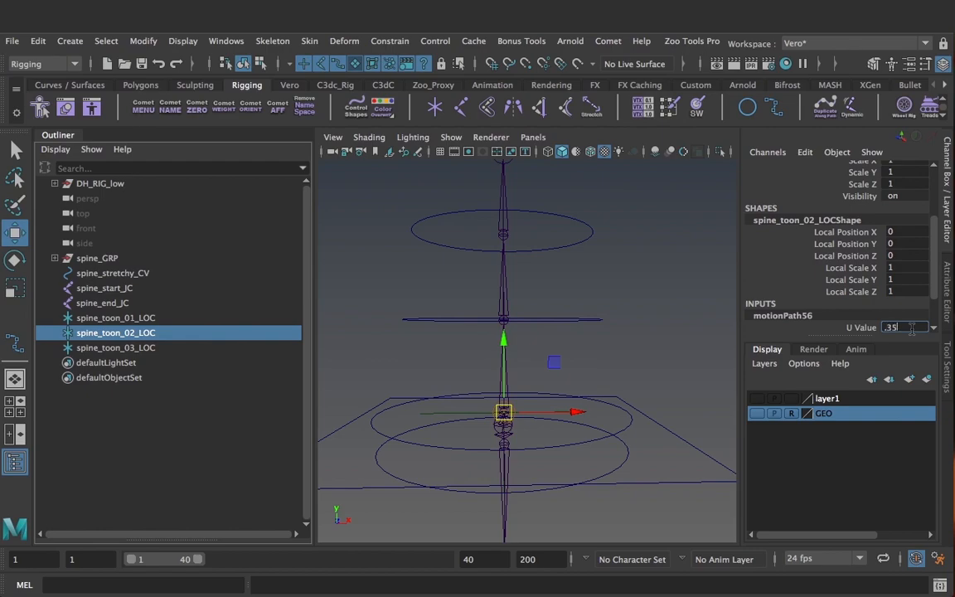
pyautogui.press('Return')
pyautogui.click(911, 328)
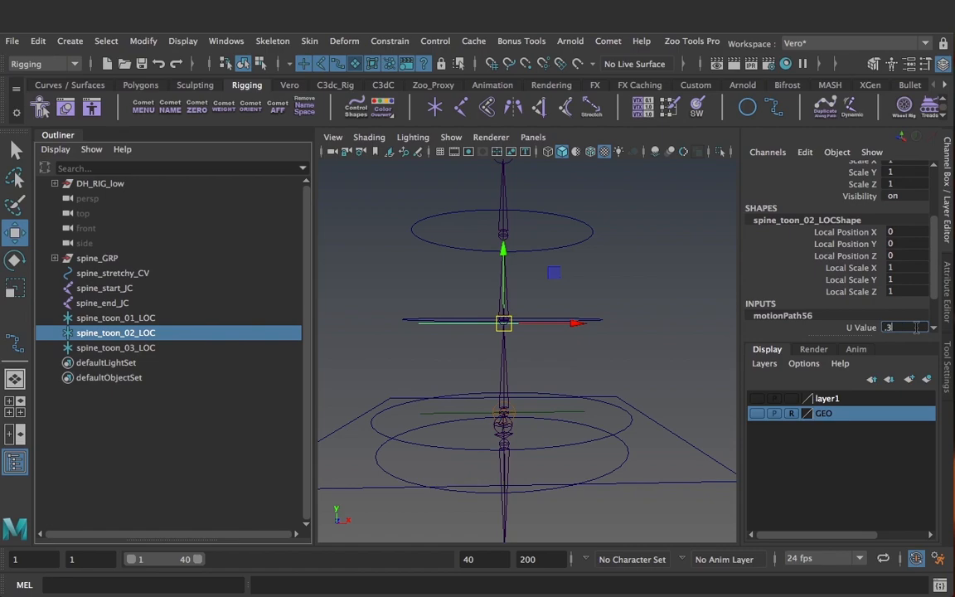
pyautogui.press('Return')
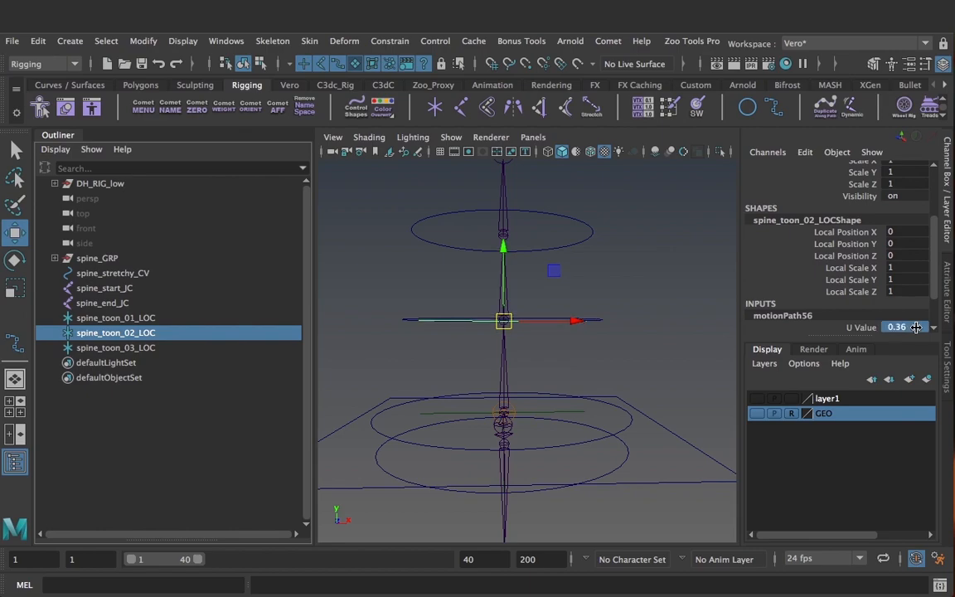
# - Set the motion path U Value of spine_toon_03_LOC to 0.68 to align it with the upper spine circle
pyautogui.click(170, 348)
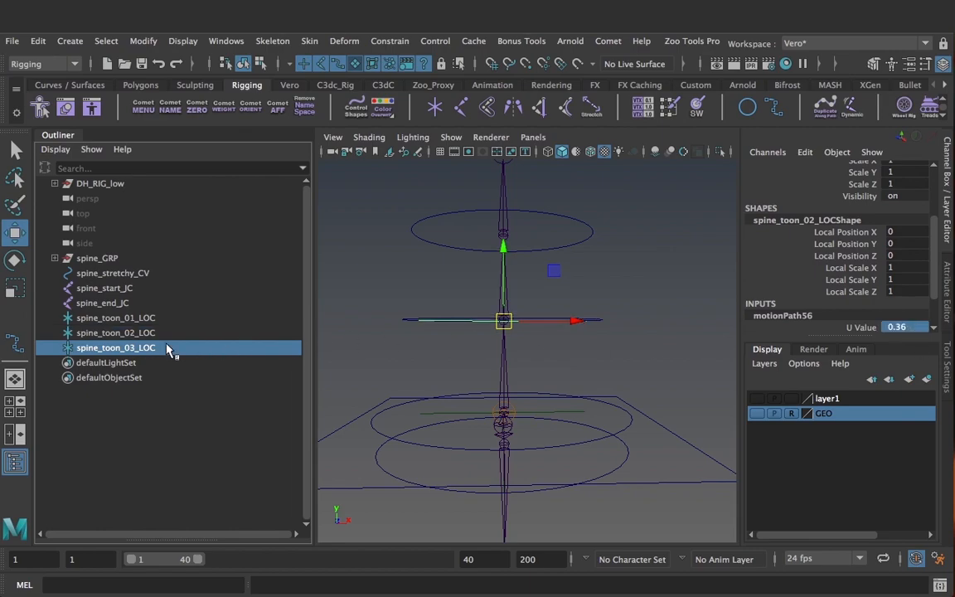
pyautogui.keyDown('alt'); pyautogui.moveTo(627, 306); pyautogui.dragTo(623, 320, button='middle'); pyautogui.keyUp('alt')
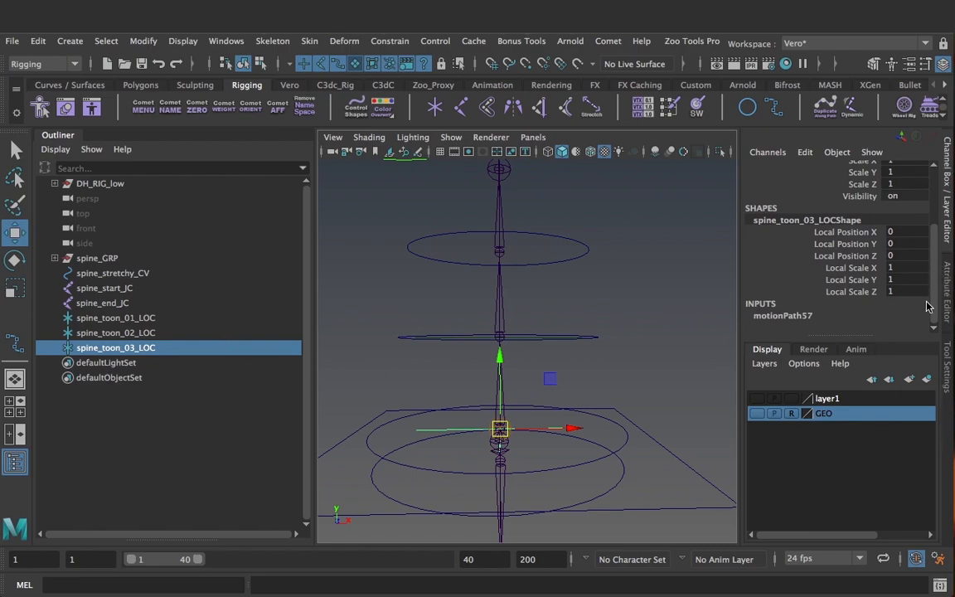
pyautogui.click(783, 316)
pyautogui.click(901, 327)
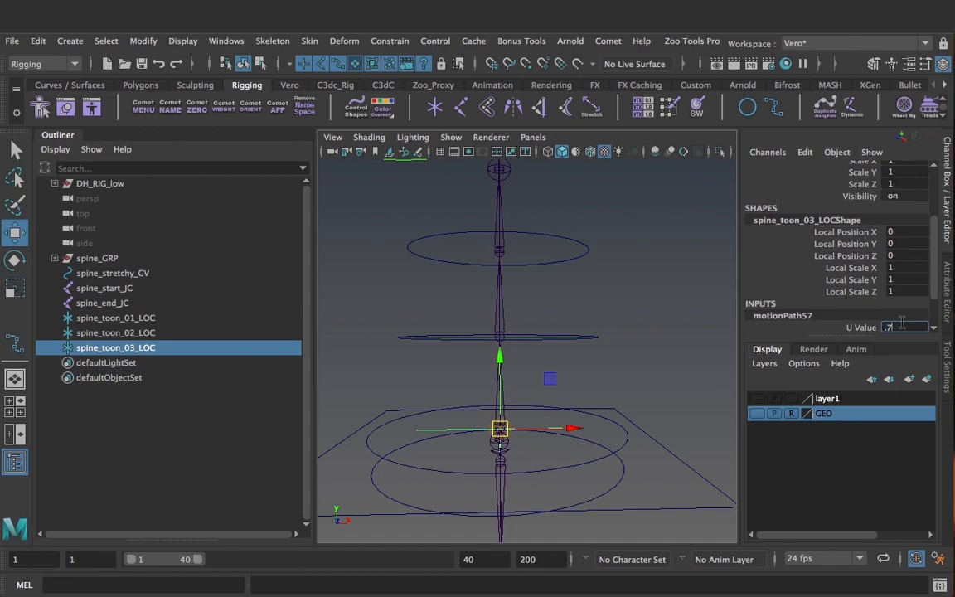
pyautogui.press('Return')
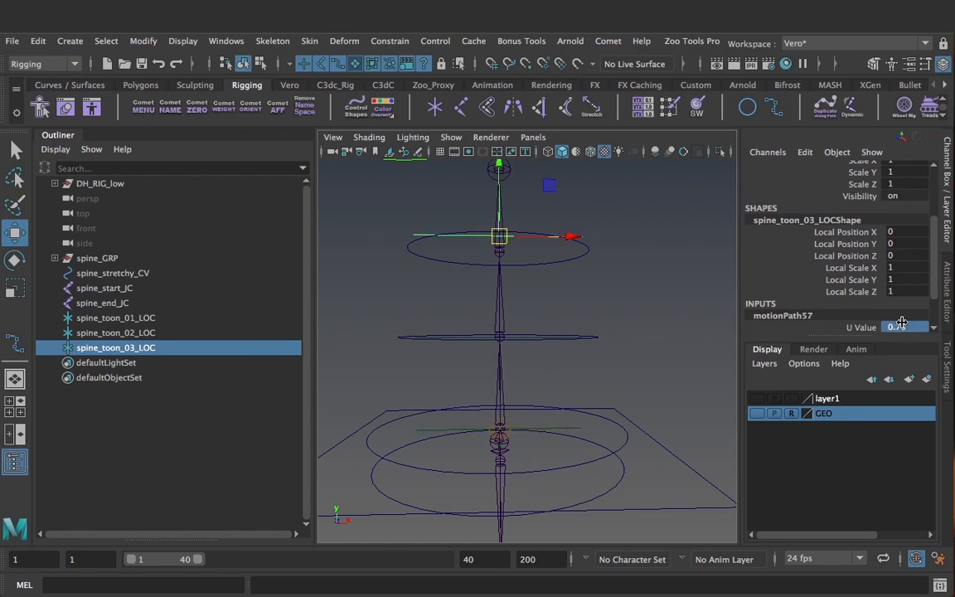
pyautogui.click(899, 327)
pyautogui.write('.6')
pyautogui.press('Return')
pyautogui.click(919, 328)
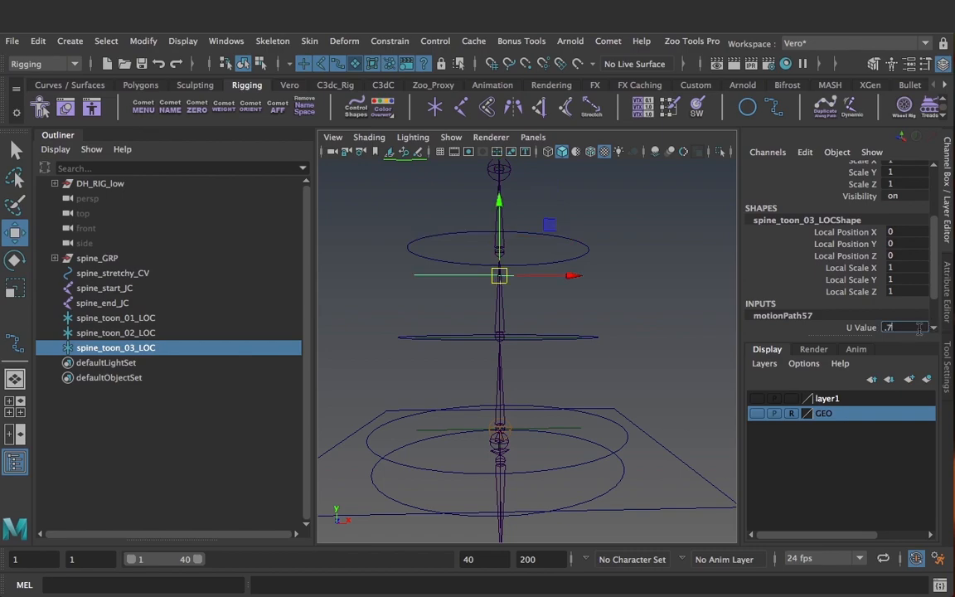
pyautogui.press('Return')
pyautogui.click(918, 328)
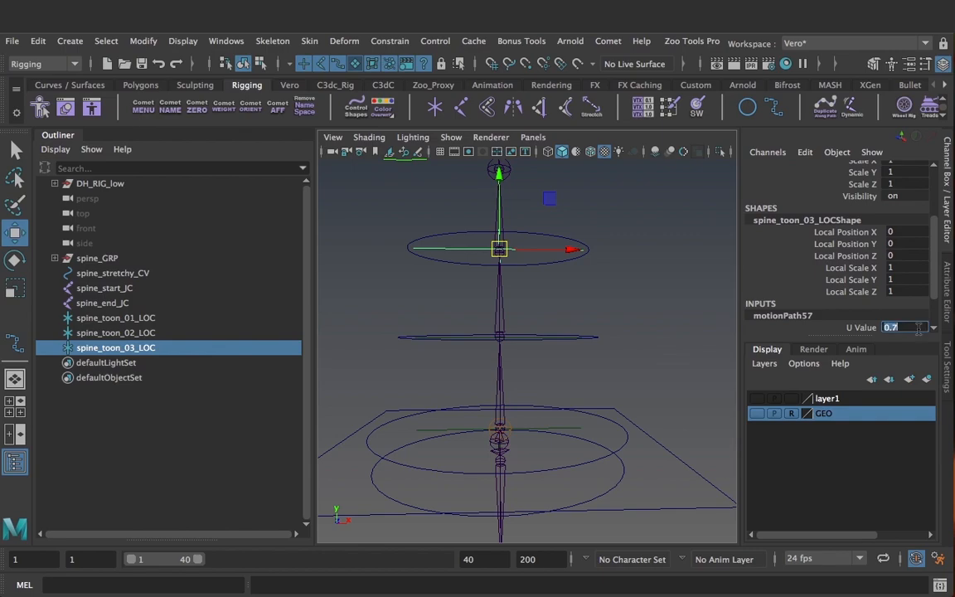
pyautogui.press('Return')
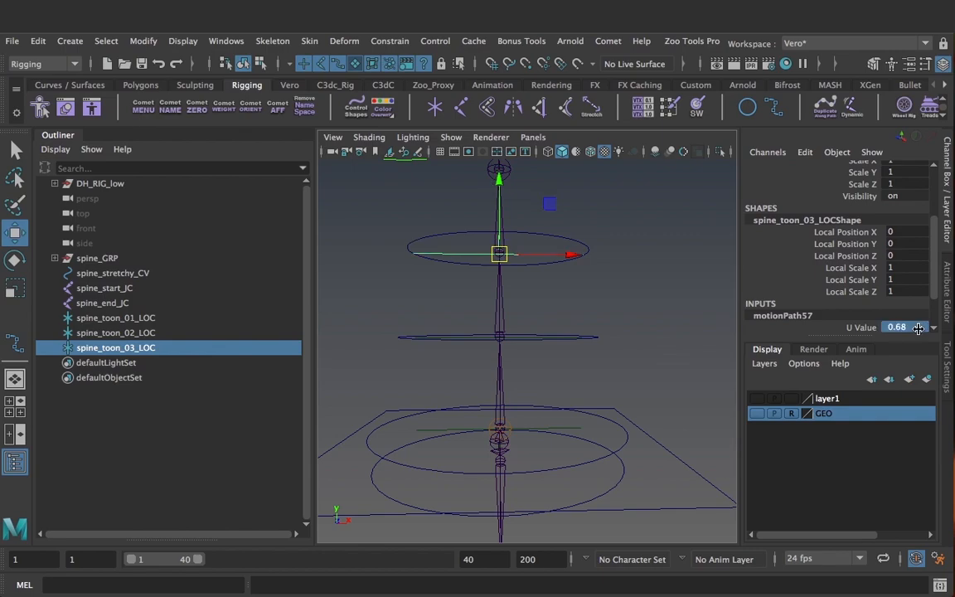
# - Create a Comet joint at each of the locators spine_toon_01_LOC, spine_toon_02_LOC and spine_toon_03_LOC
pyautogui.keyDown('alt'); pyautogui.moveTo(597, 348); pyautogui.dragTo(630, 377); pyautogui.keyUp('alt')
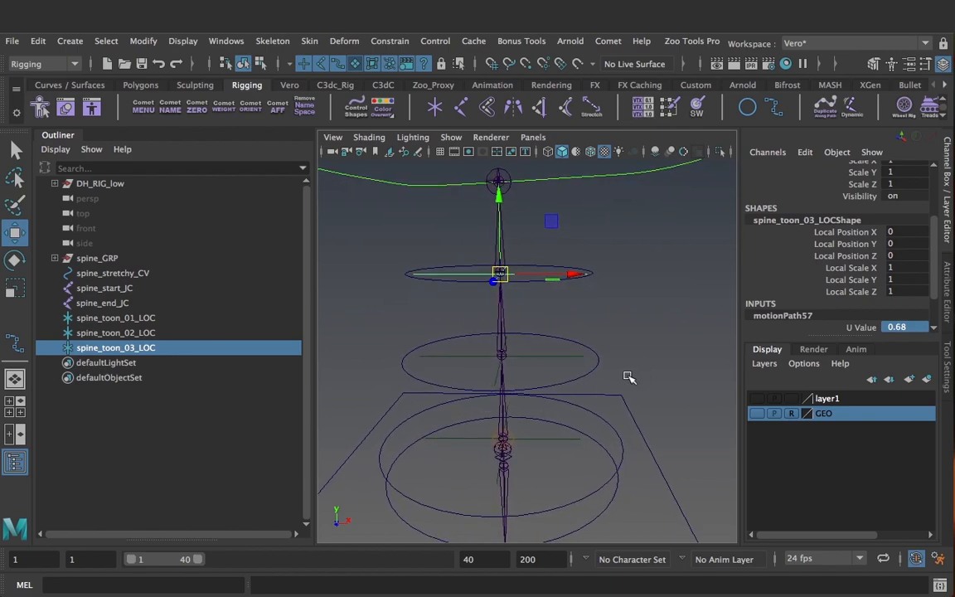
pyautogui.keyDown('alt'); pyautogui.moveTo(543, 413); pyautogui.dragTo(607, 397); pyautogui.keyUp('alt')
pyautogui.keyDown('alt'); pyautogui.moveTo(654, 356); pyautogui.dragTo(660, 320); pyautogui.keyUp('alt')
pyautogui.click(663, 336)
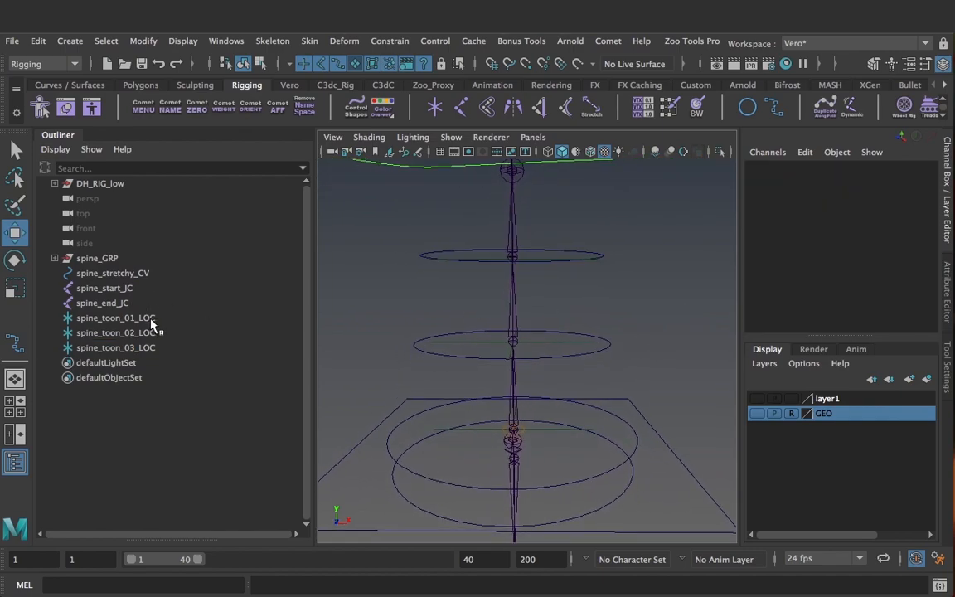
pyautogui.moveTo(152, 320); pyautogui.dragTo(156, 350)
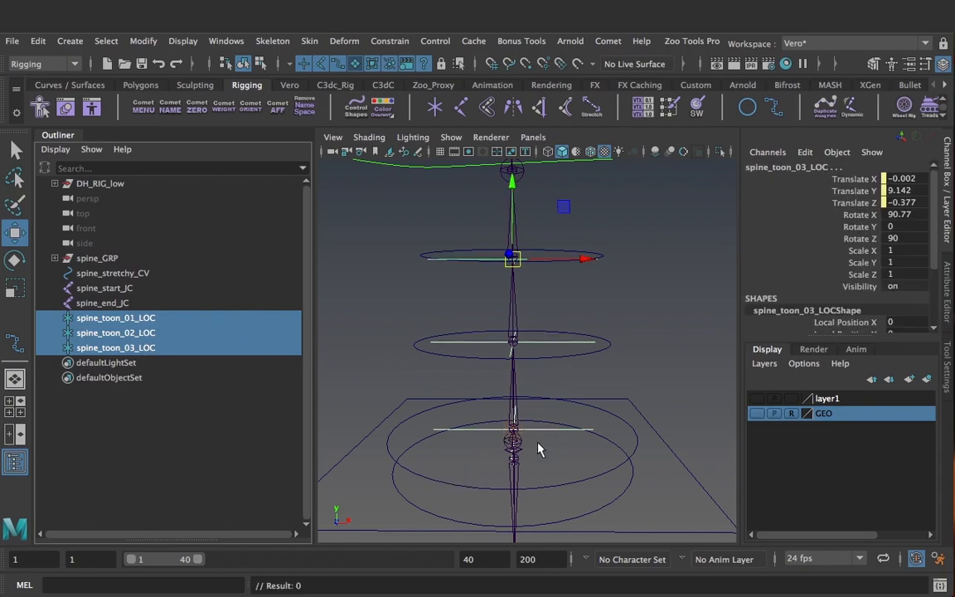
pyautogui.click(613, 43)
pyautogui.moveTo(644, 82)
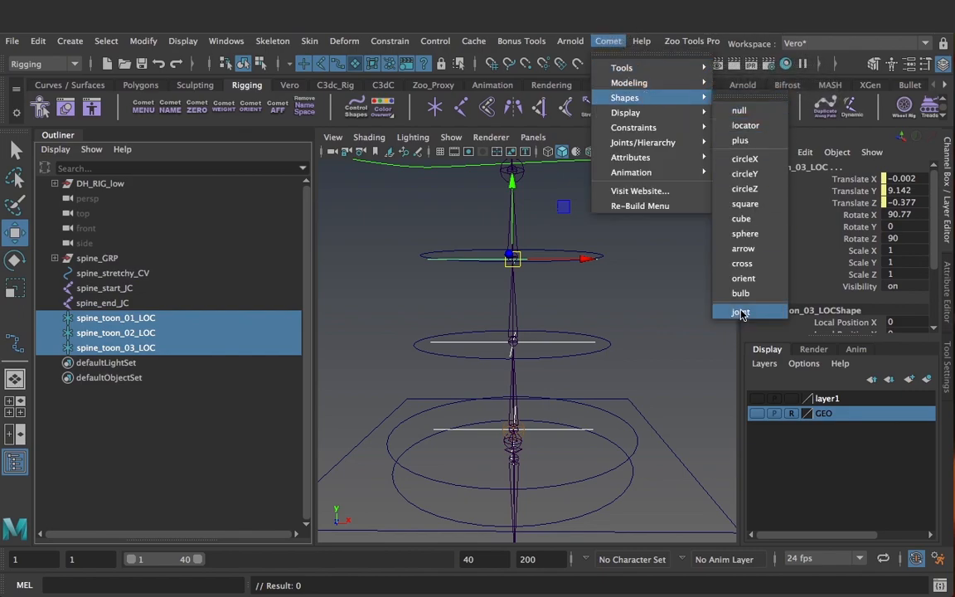
pyautogui.click(740, 314)
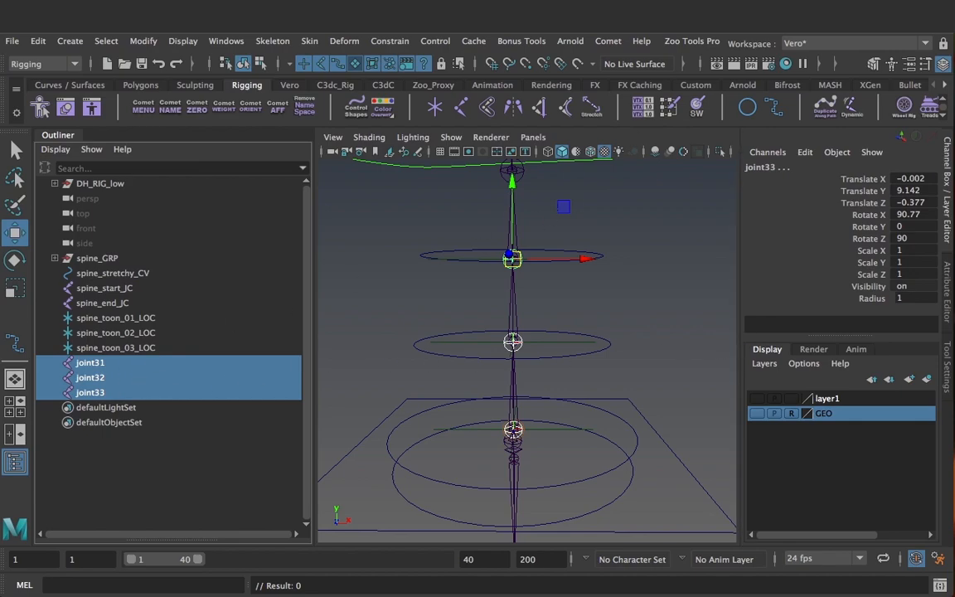
# - Create a Comet square control shape at each new joint and set the squares' X, Y and Z rotation to 0
pyautogui.click(608, 41)
pyautogui.moveTo(659, 82)
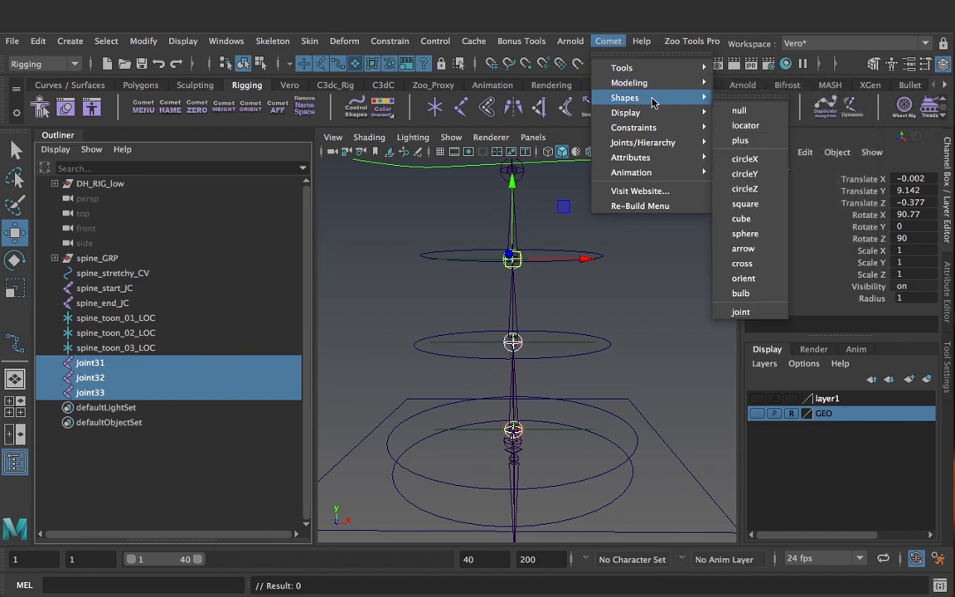
pyautogui.click(746, 204)
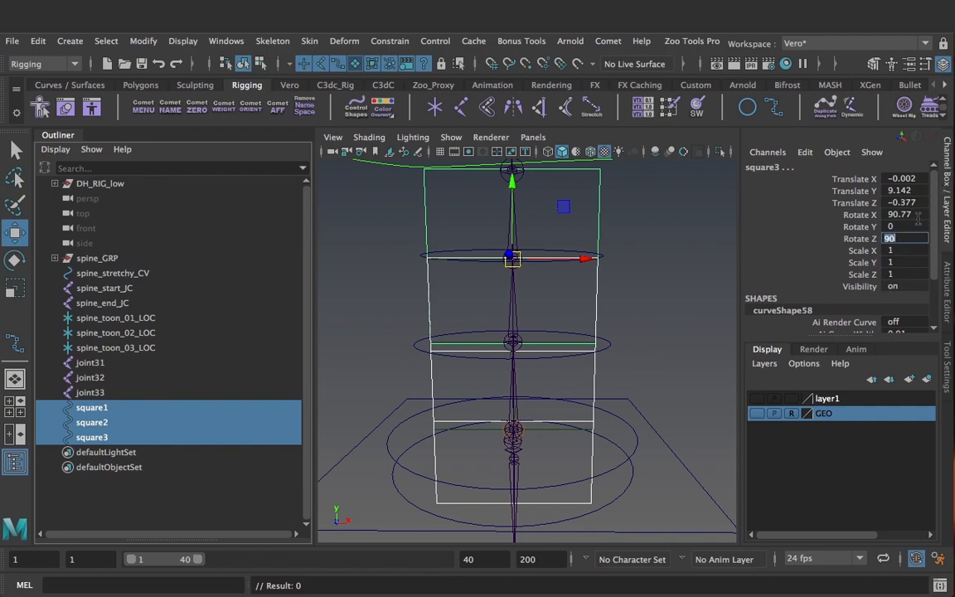
pyautogui.moveTo(911, 216); pyautogui.dragTo(908, 238)
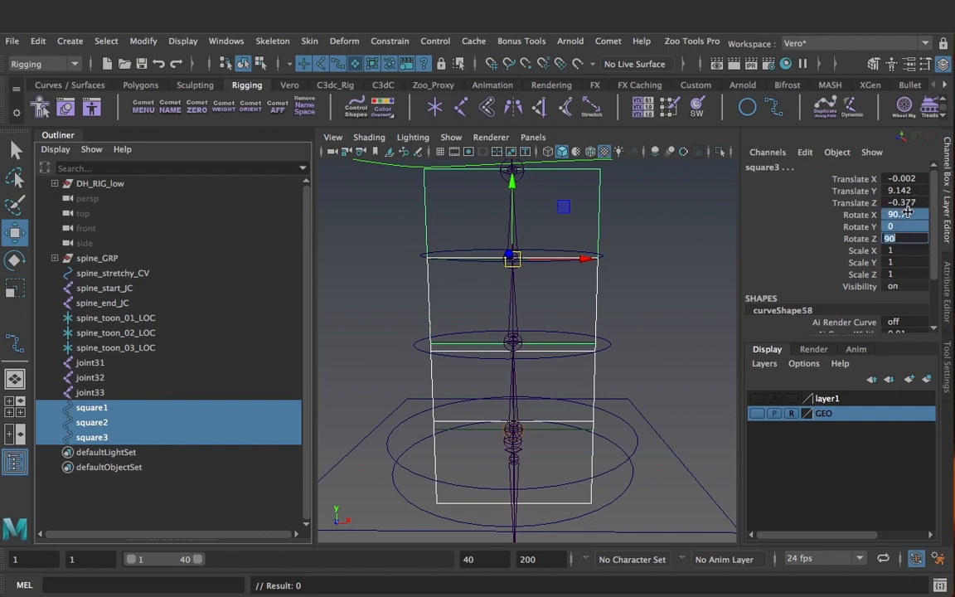
pyautogui.write('0')
pyautogui.press('Return')
# - Show the GEO layer and scale the three squares to about 0.097 in X and 1.755 in Z
pyautogui.keyDown('alt'); pyautogui.moveTo(554, 324); pyautogui.dragTo(523, 345); pyautogui.keyUp('alt')
pyautogui.press('r')
pyautogui.moveTo(575, 317); pyautogui.dragTo(539, 306)
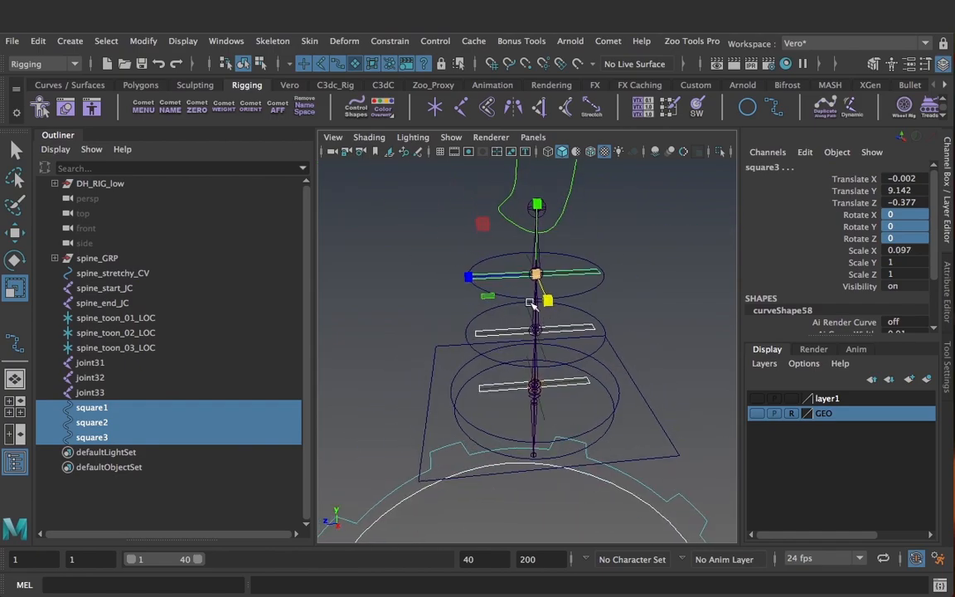
pyautogui.click(757, 413)
pyautogui.moveTo(464, 277); pyautogui.dragTo(430, 281)
pyautogui.keyDown('alt'); pyautogui.moveTo(549, 328); pyautogui.dragTo(501, 305); pyautogui.keyUp('alt')
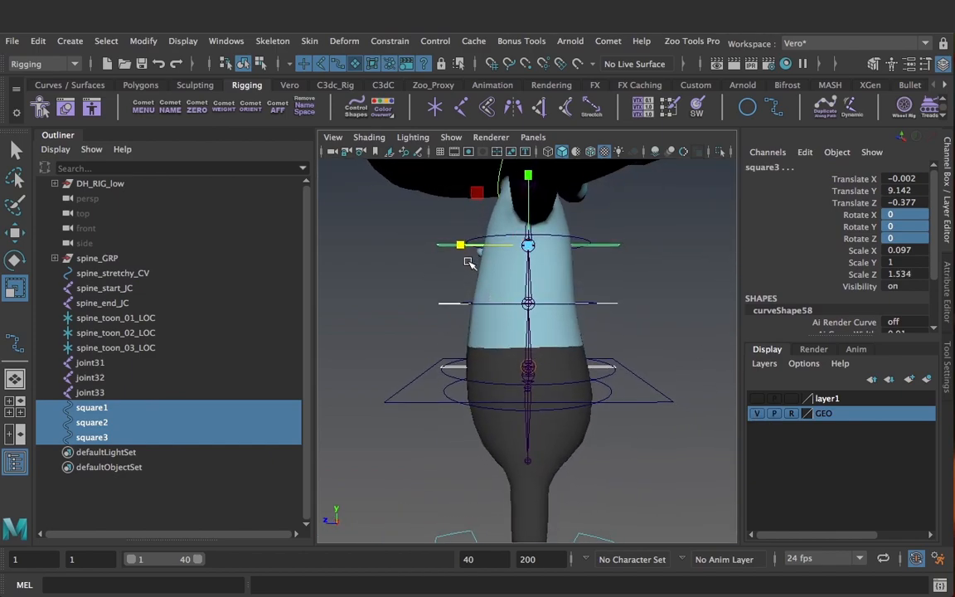
pyautogui.moveTo(458, 245); pyautogui.dragTo(634, 244)
# - Narrow the uppermost square, square3, to a Z scale of about 1.21
pyautogui.click(634, 243)
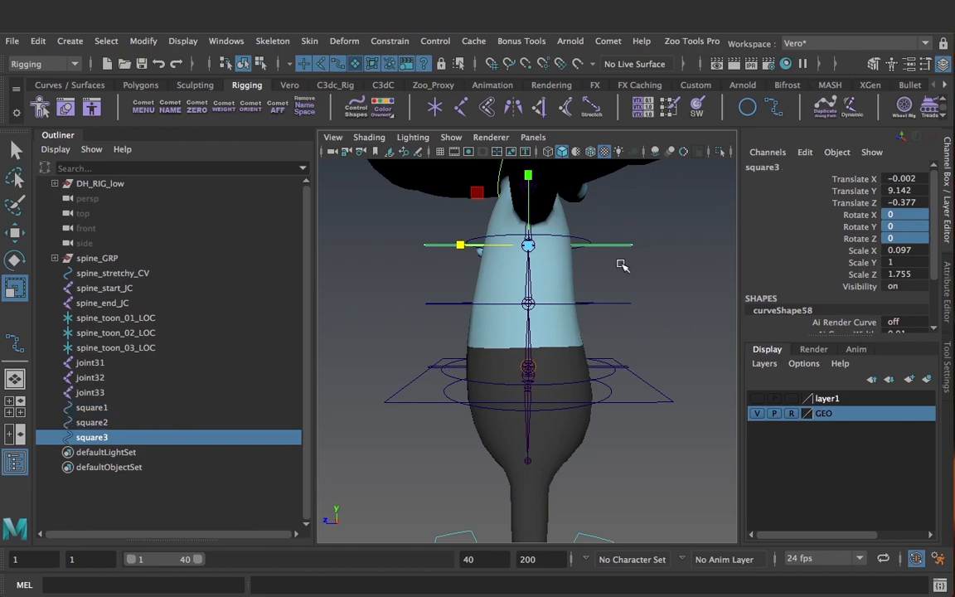
pyautogui.moveTo(458, 243); pyautogui.dragTo(482, 247)
pyautogui.keyDown('alt'); pyautogui.moveTo(571, 359); pyautogui.dragTo(666, 388); pyautogui.keyUp('alt')
pyautogui.keyDown('alt'); pyautogui.moveTo(653, 375); pyautogui.dragTo(642, 368, button='middle'); pyautogui.keyUp('alt')
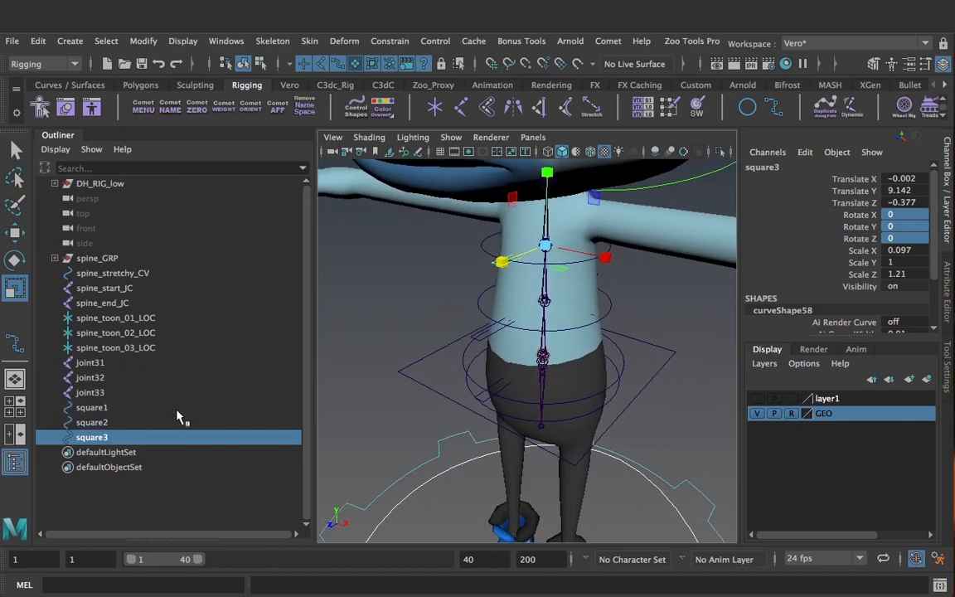
# - Freeze all transformations on square1, square2 and square3
pyautogui.keyDown('shift'); pyautogui.click(97, 409); pyautogui.keyUp('shift')
pyautogui.rightClick(774, 192)
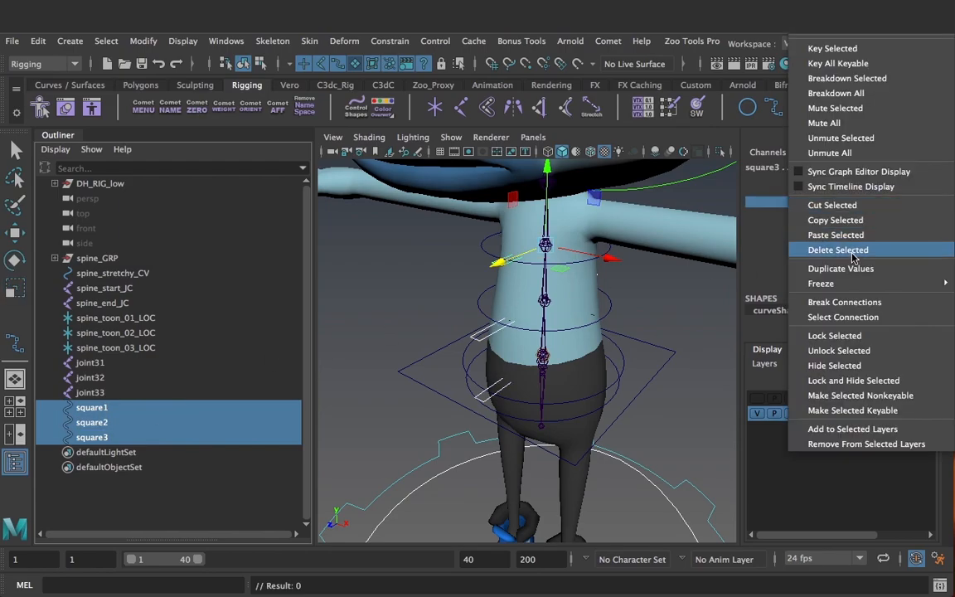
pyautogui.moveTo(828, 283)
pyautogui.click(751, 329)
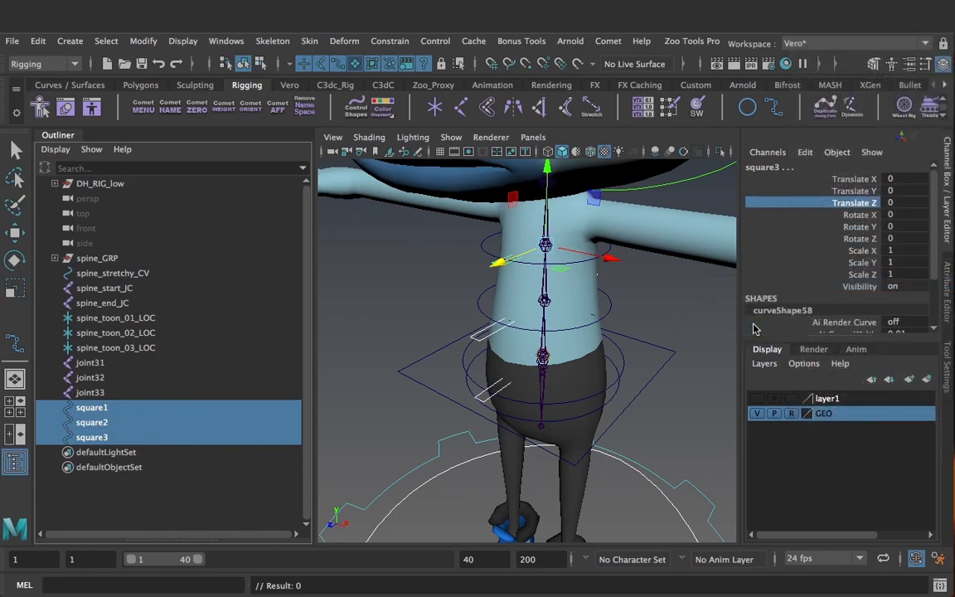
# - Parent square1 under joint31, square2 under joint32 and square3 under joint33
pyautogui.click(106, 407)
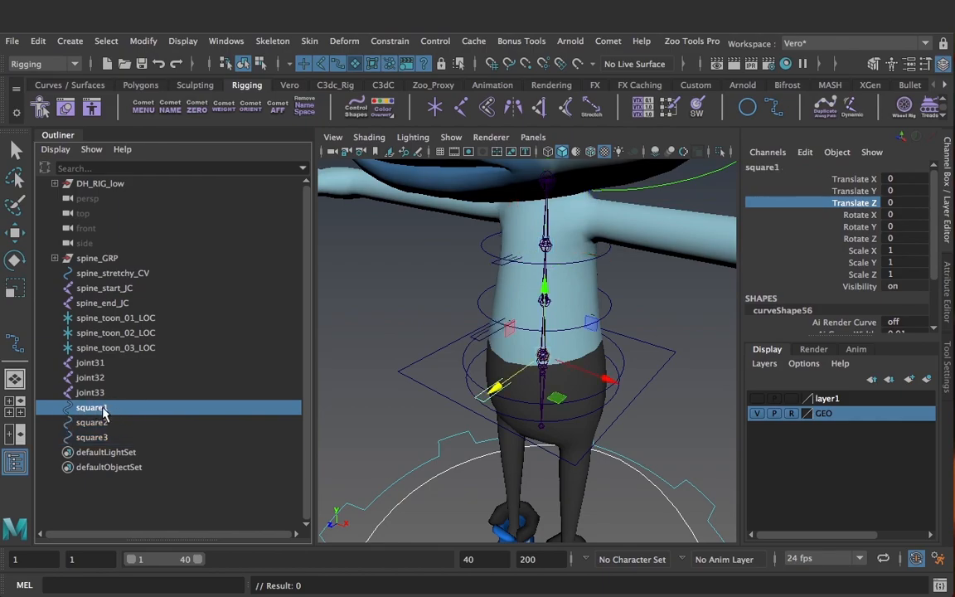
pyautogui.moveTo(106, 417); pyautogui.dragTo(112, 364, button='middle')
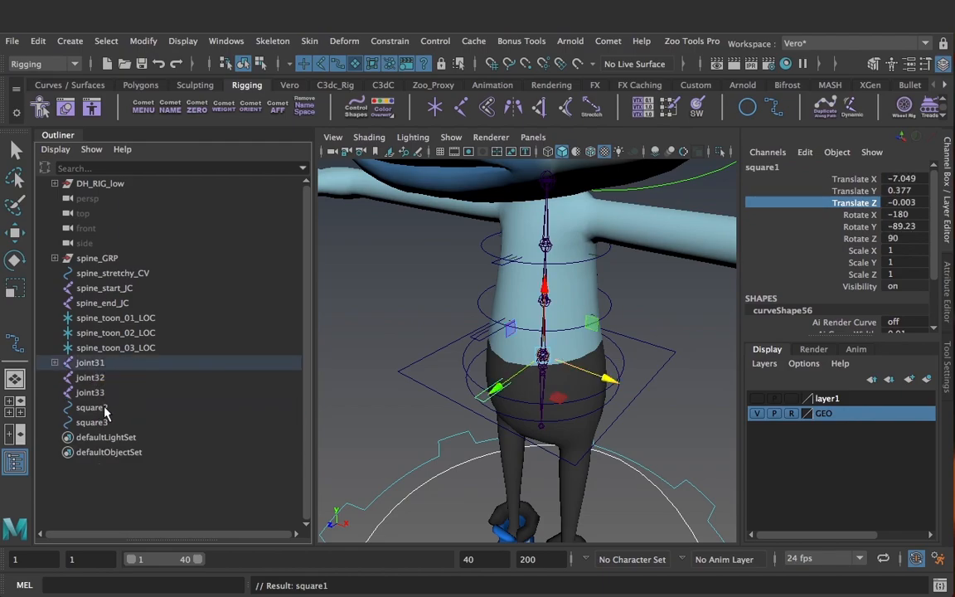
pyautogui.click(105, 408)
pyautogui.moveTo(105, 408); pyautogui.dragTo(93, 379, button='middle')
pyautogui.click(70, 410)
pyautogui.moveTo(70, 417); pyautogui.dragTo(91, 393, button='middle')
# - Freeze all transformations on the three squares beneath joint31, joint32 and joint33
pyautogui.click(54, 392)
pyautogui.click(55, 377)
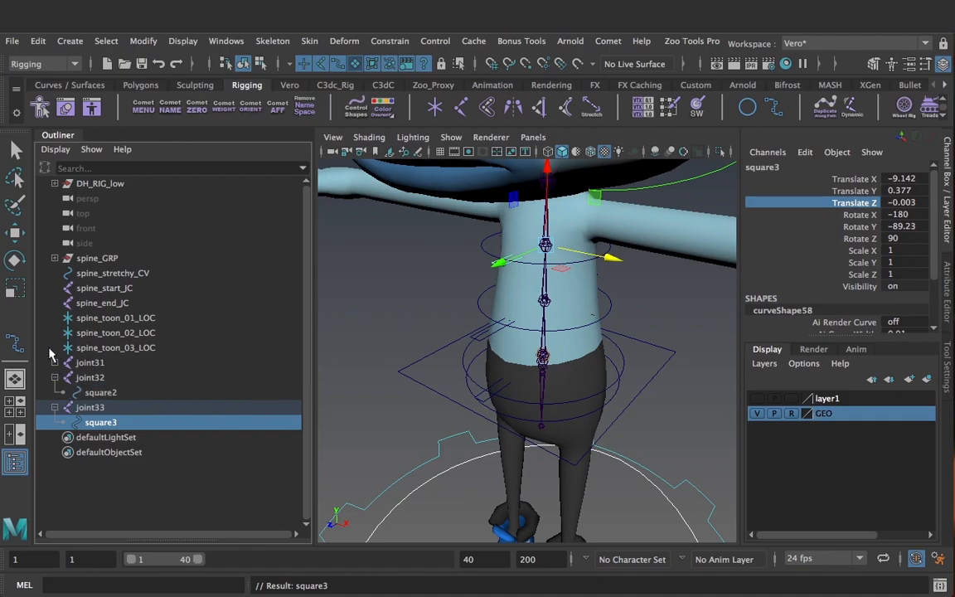
pyautogui.click(55, 362)
pyautogui.click(100, 377)
pyautogui.keyDown('ctrl'); pyautogui.click(100, 407); pyautogui.keyUp('ctrl')
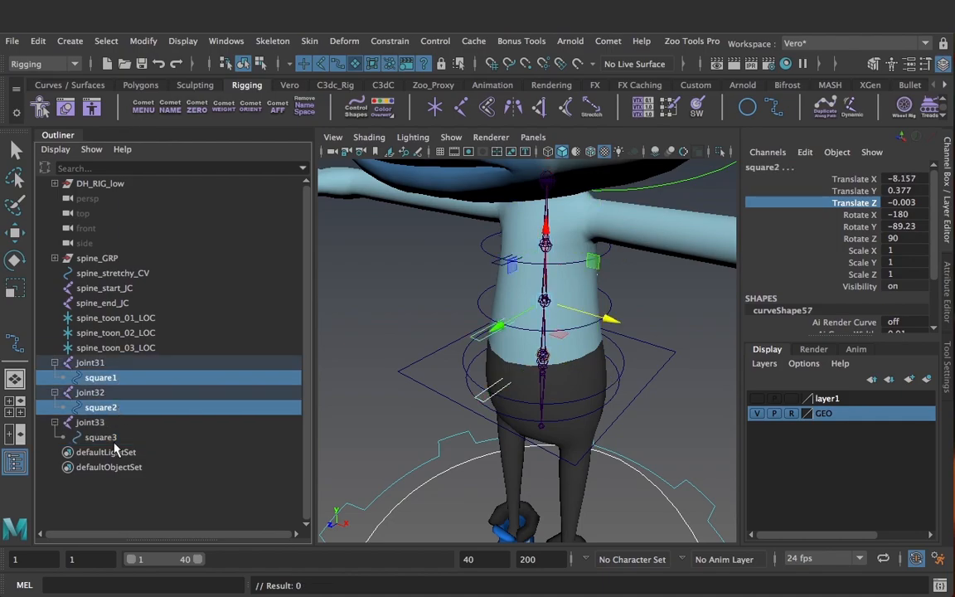
pyautogui.keyDown('ctrl'); pyautogui.click(100, 437); pyautogui.keyUp('ctrl')
pyautogui.rightClick(781, 166)
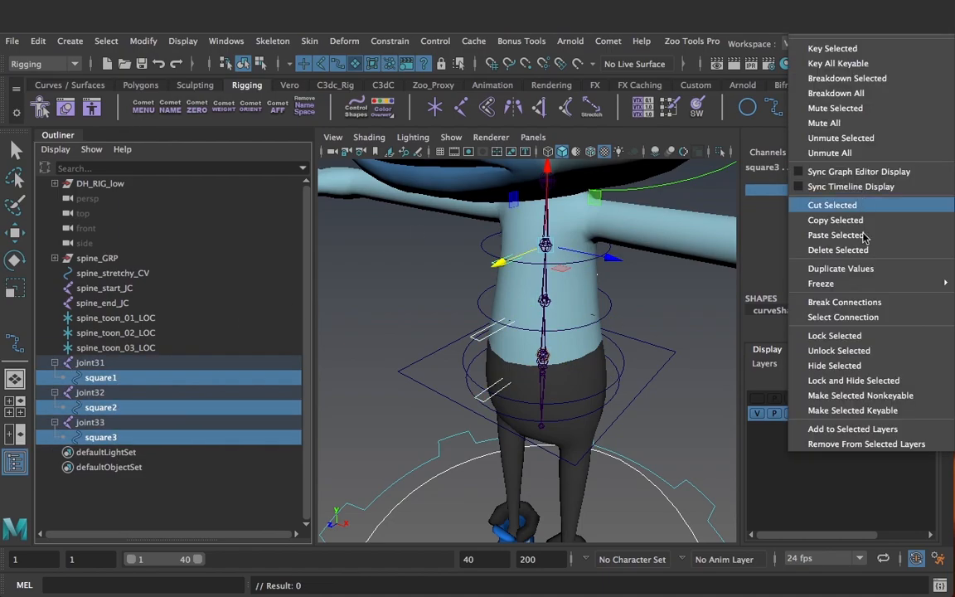
pyautogui.moveTo(835, 285)
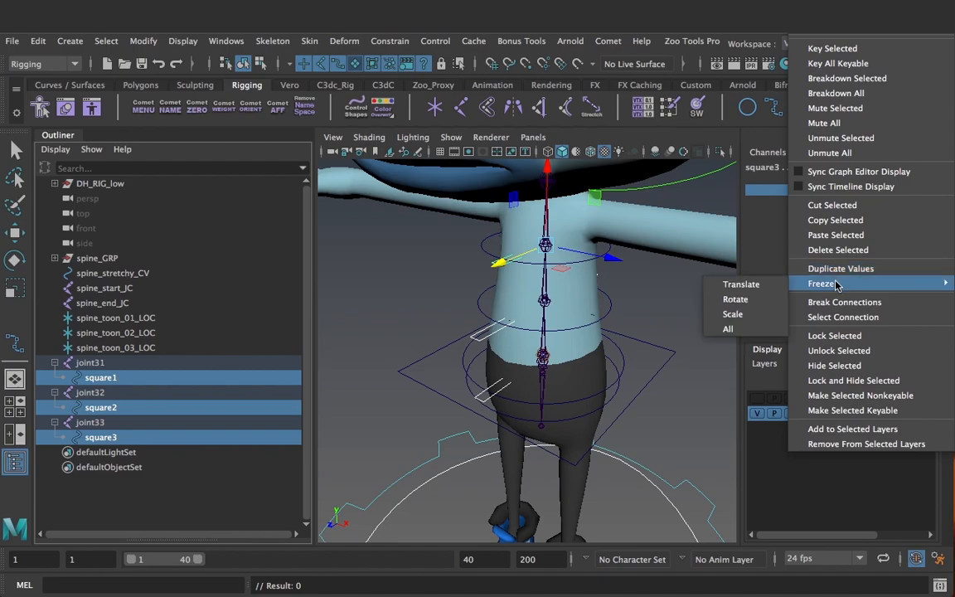
pyautogui.click(763, 329)
pyautogui.scroll(-3, 911, 249)
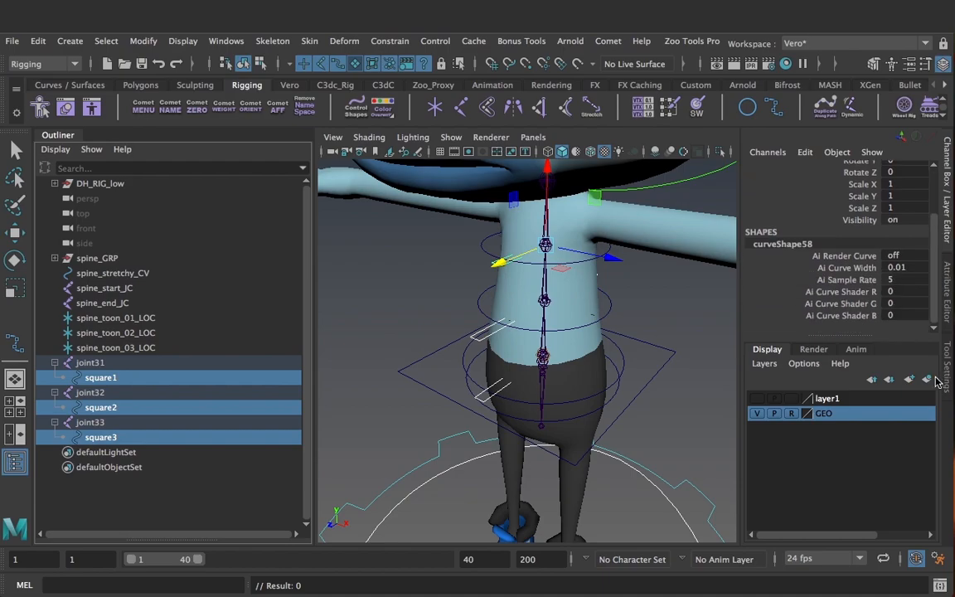
# - Hide the GEO layer and show shape nodes in the Outliner
pyautogui.click(756, 413)
pyautogui.keyDown('alt'); pyautogui.moveTo(667, 390); pyautogui.dragTo(626, 390); pyautogui.keyUp('alt')
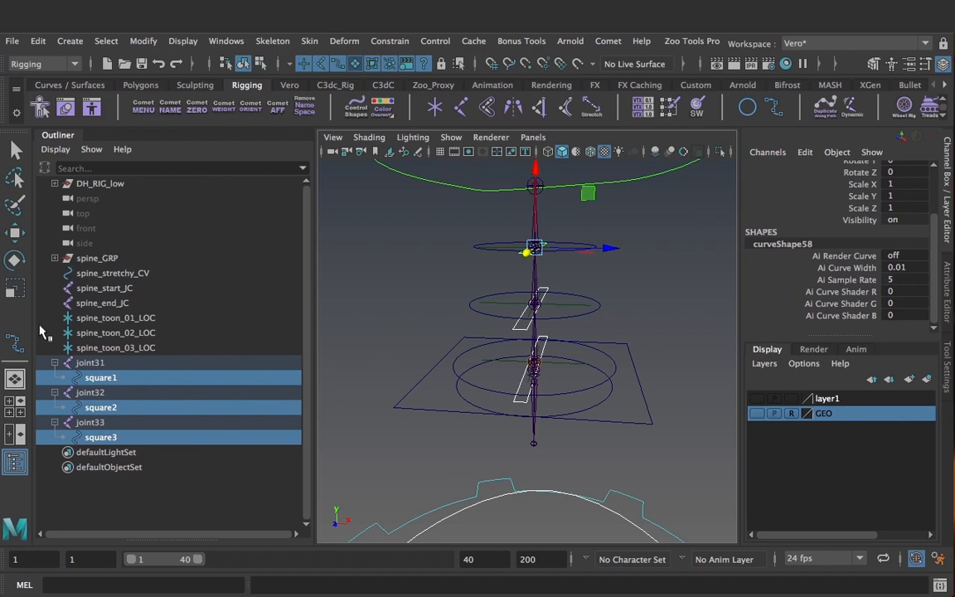
pyautogui.click(56, 149)
pyautogui.click(79, 189)
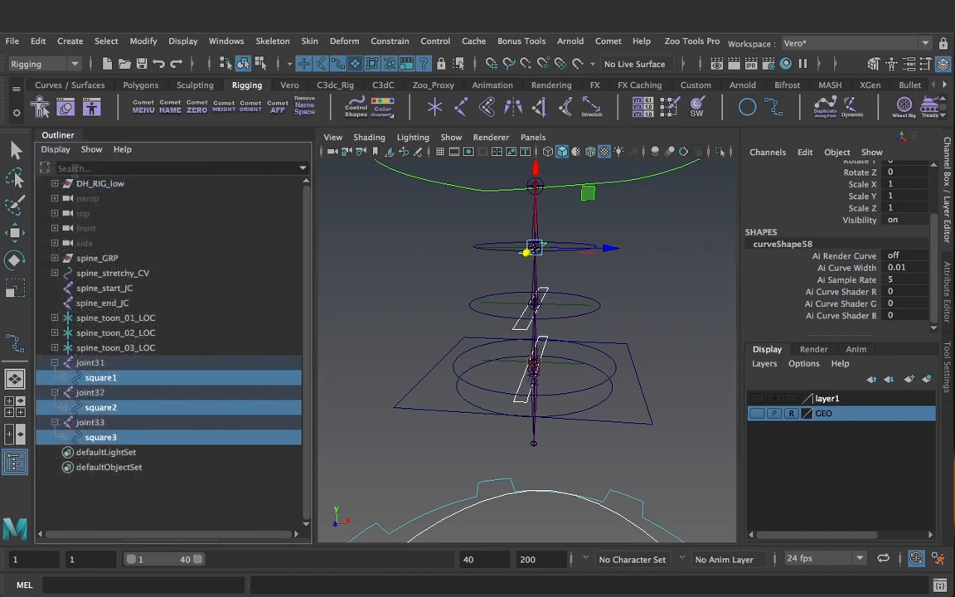
pyautogui.click(56, 150)
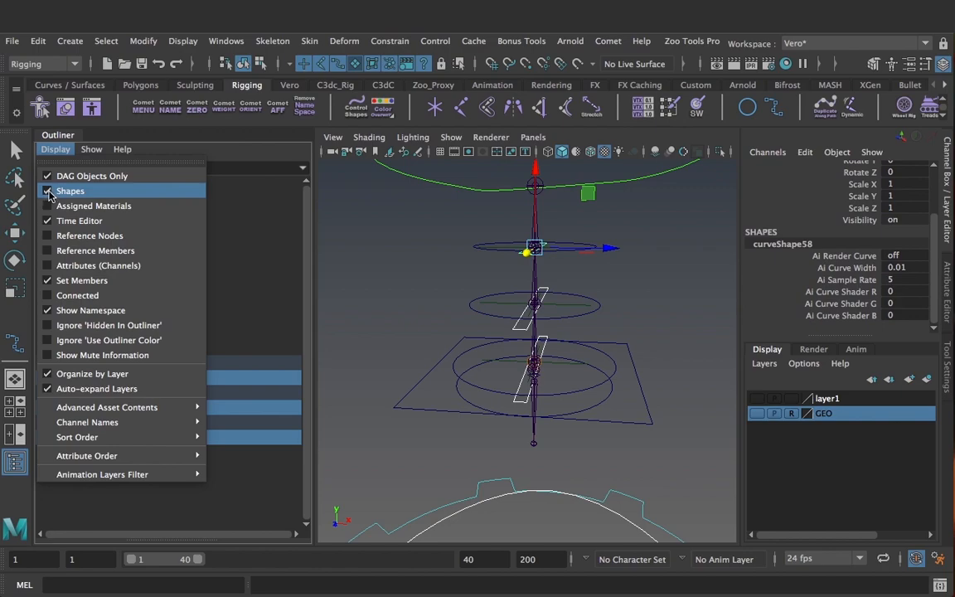
pyautogui.click(253, 478)
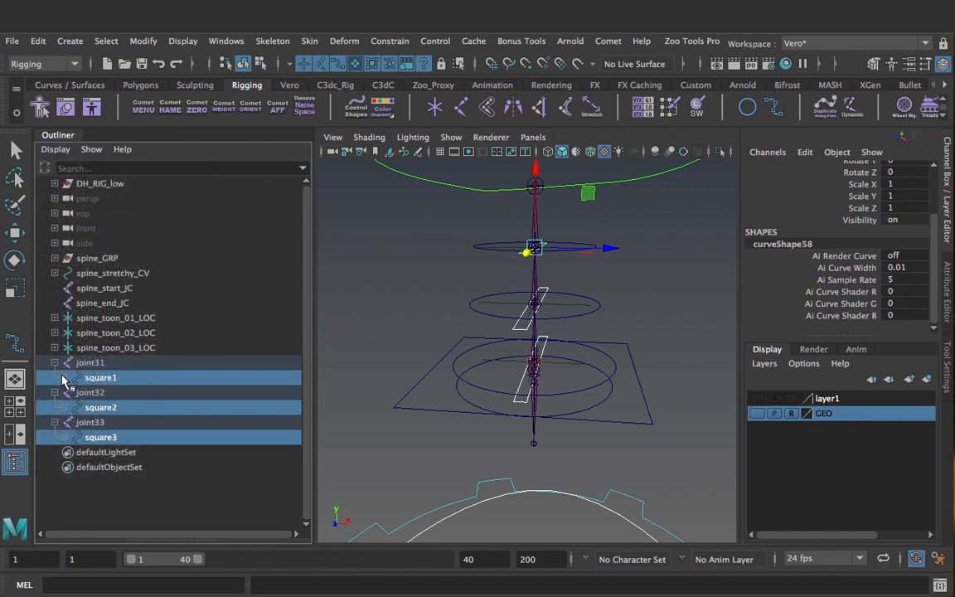
# - Reparent curveShape56 directly to joint31 with the MEL command parent -r -s and delete the emptied square1 transform
pyautogui.click(64, 378)
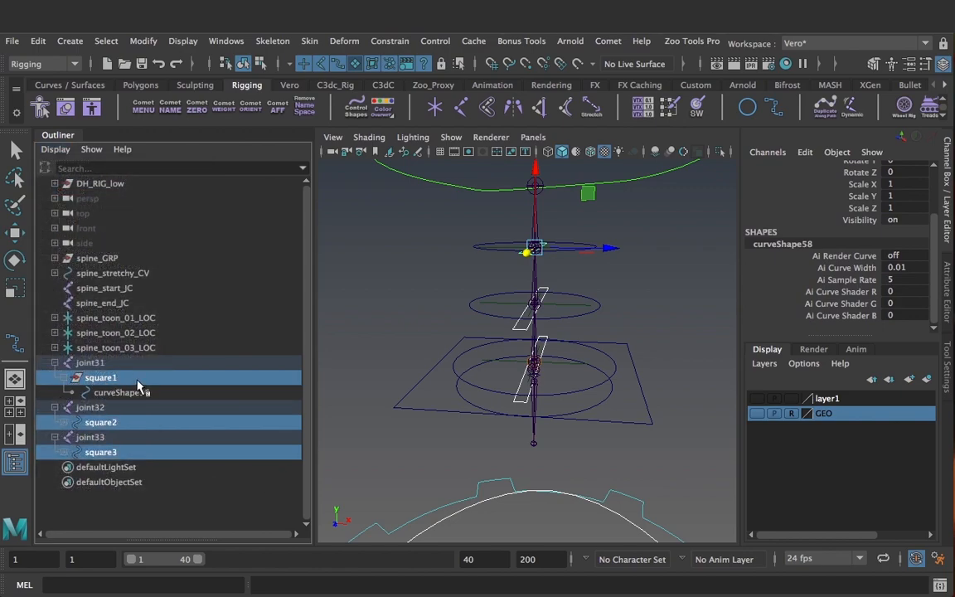
pyautogui.click(138, 396)
pyautogui.press('r')
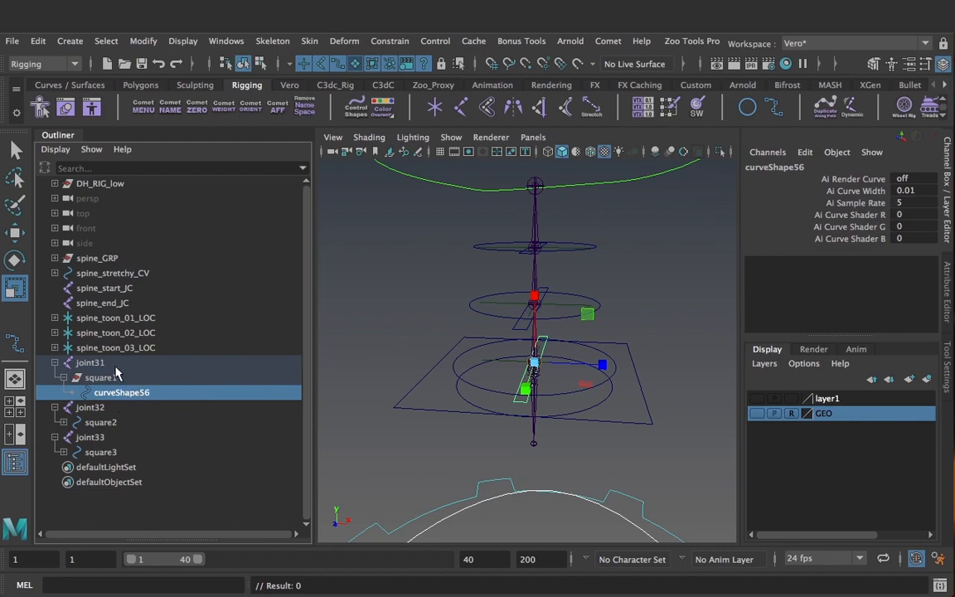
pyautogui.keyDown('ctrl'); pyautogui.click(104, 363); pyautogui.keyUp('ctrl')
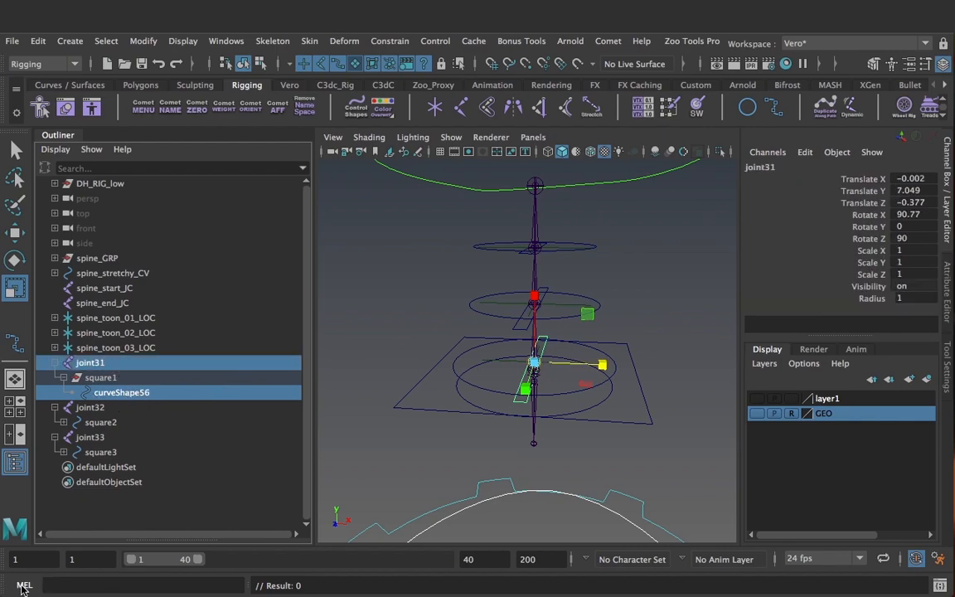
pyautogui.click(88, 585)
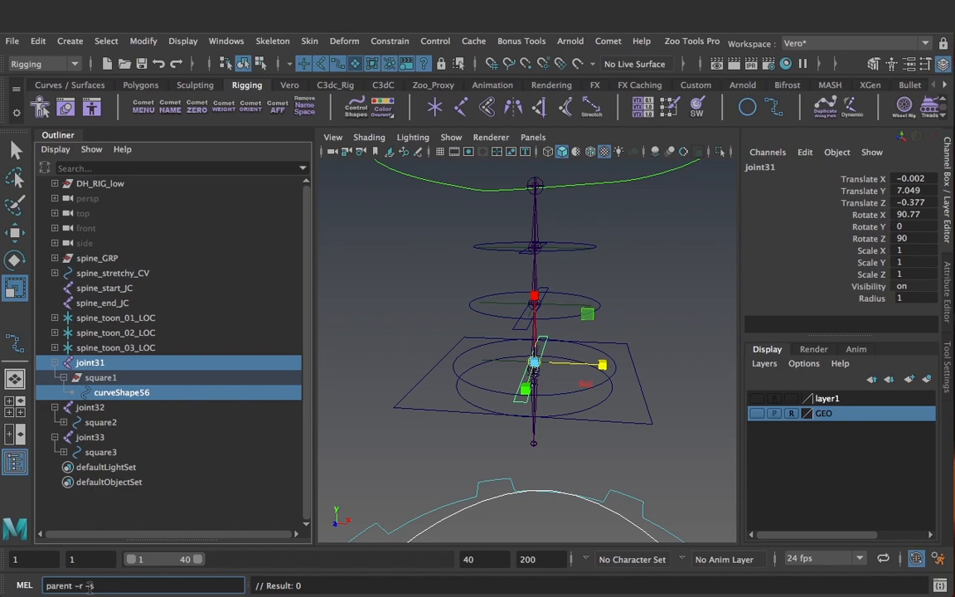
pyautogui.press('Return')
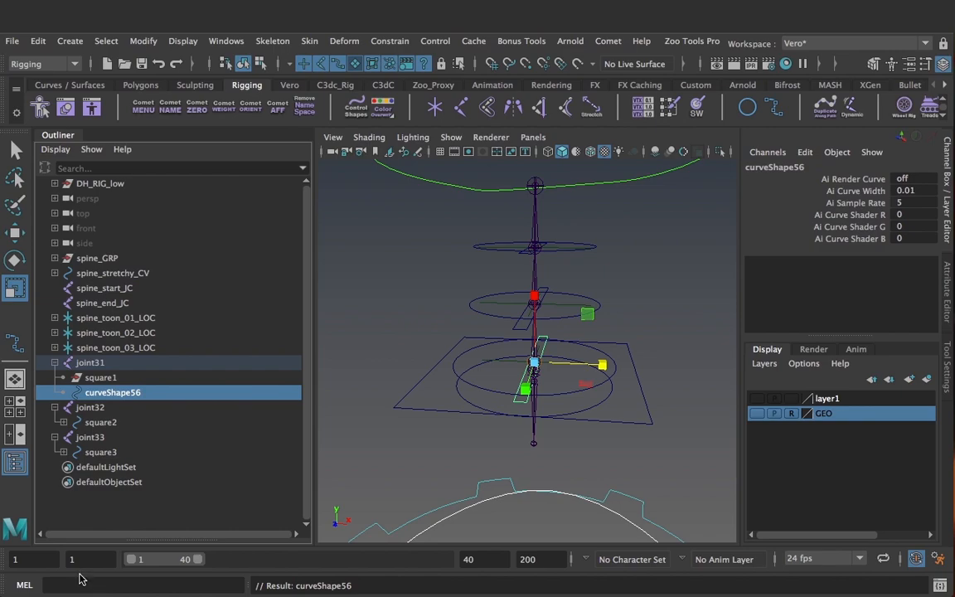
pyautogui.click(83, 378)
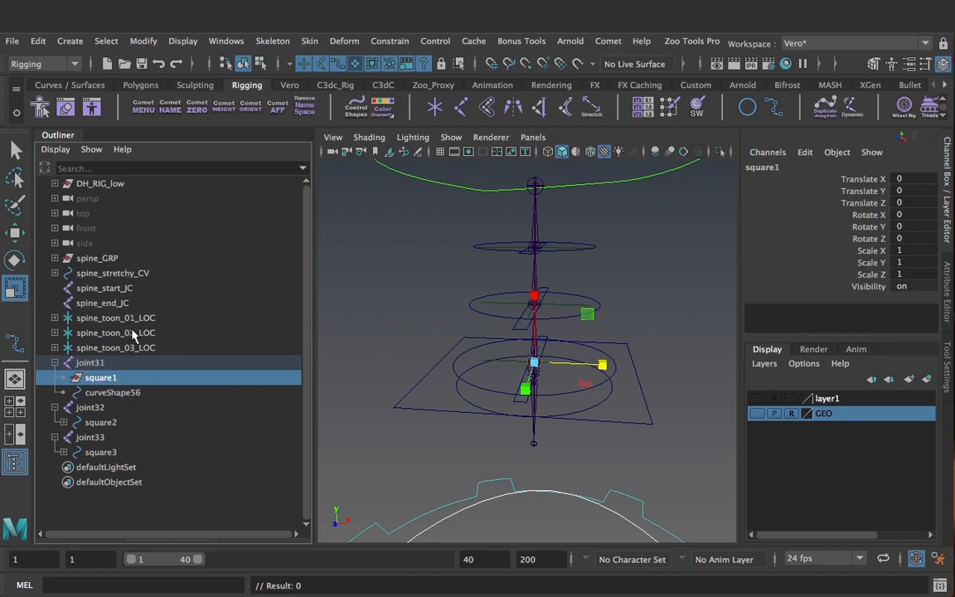
pyautogui.press('Delete')
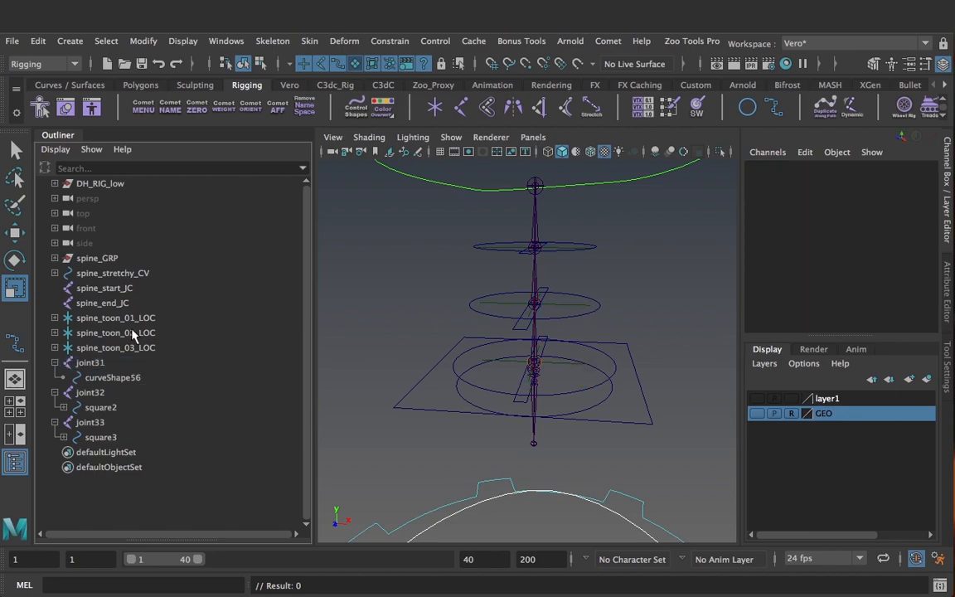
# - Reparent curveShape57 directly to joint32 with the MEL command parent -r -s
pyautogui.click(63, 406)
pyautogui.click(121, 421)
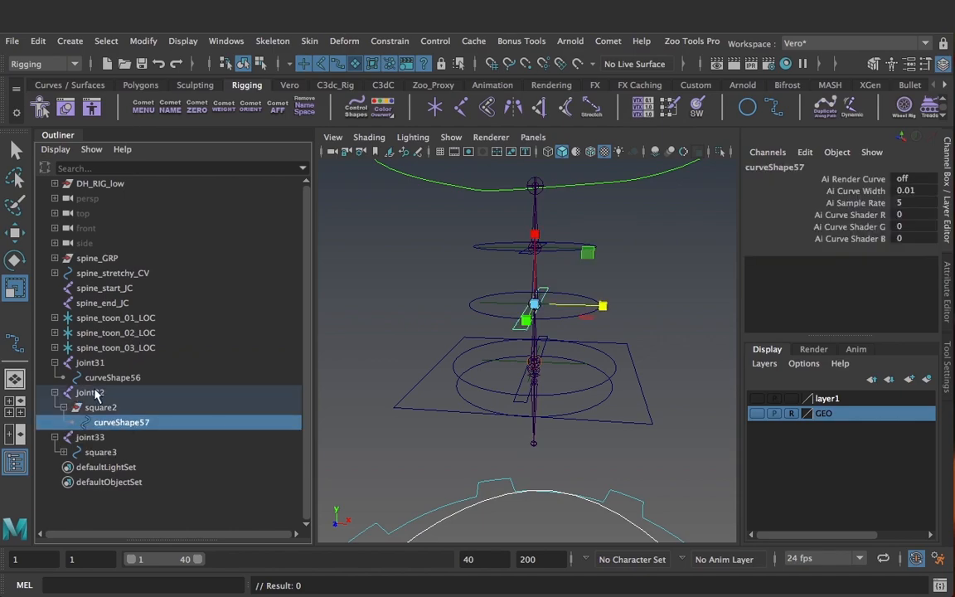
pyautogui.keyDown('ctrl'); pyautogui.click(89, 392); pyautogui.keyUp('ctrl')
pyautogui.click(142, 586)
pyautogui.press('Up')
pyautogui.press('Return')
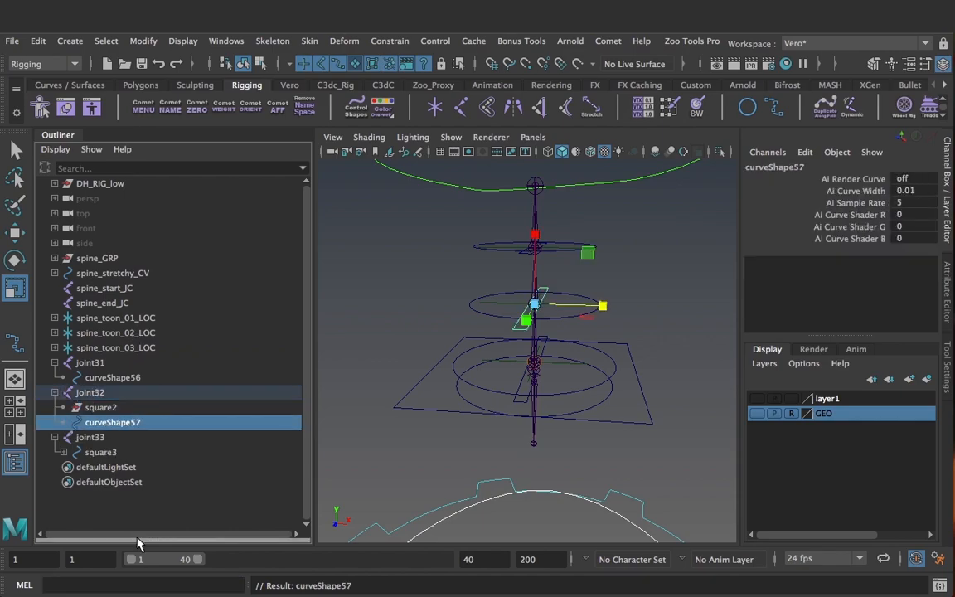
# - Reparent curveShape58 directly to joint33 with the MEL command parent -r -s
pyautogui.click(64, 452)
pyautogui.click(121, 466)
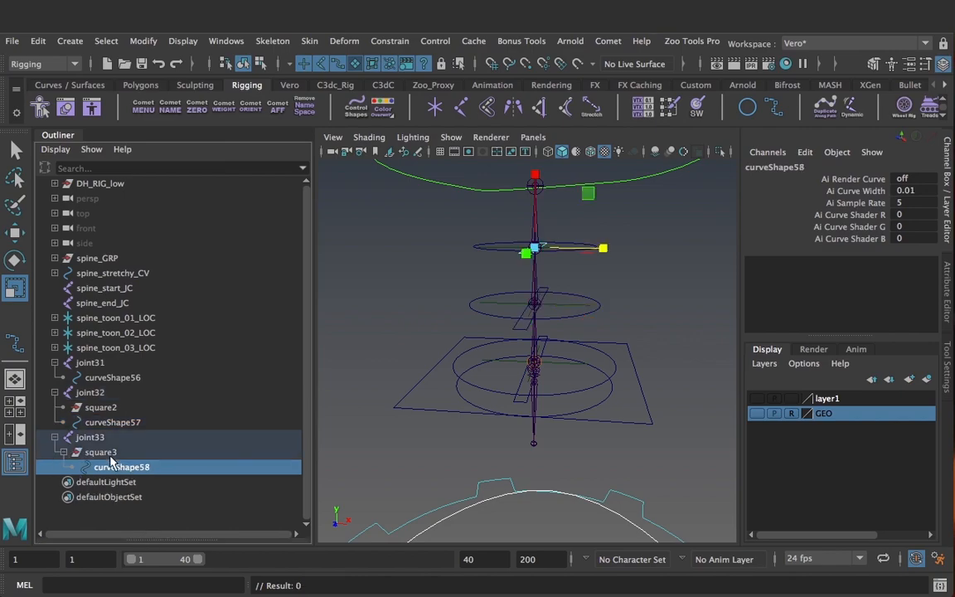
pyautogui.keyDown('ctrl'); pyautogui.click(89, 436); pyautogui.keyUp('ctrl')
pyautogui.click(93, 584)
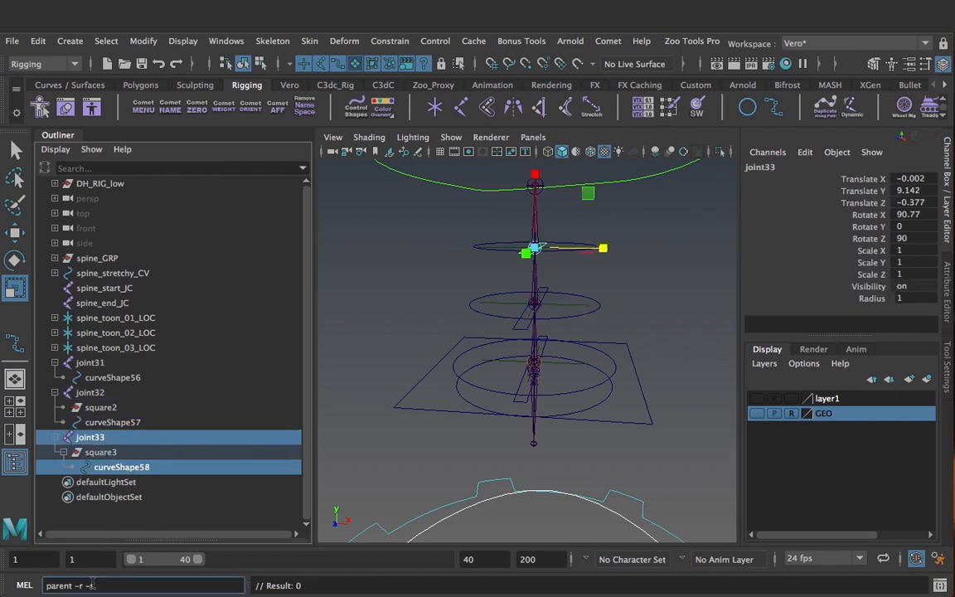
pyautogui.press('Up')
pyautogui.press('Return')
# - Delete the emptied square2 and square3 transforms and hide shape nodes in the Outliner
pyautogui.click(104, 452)
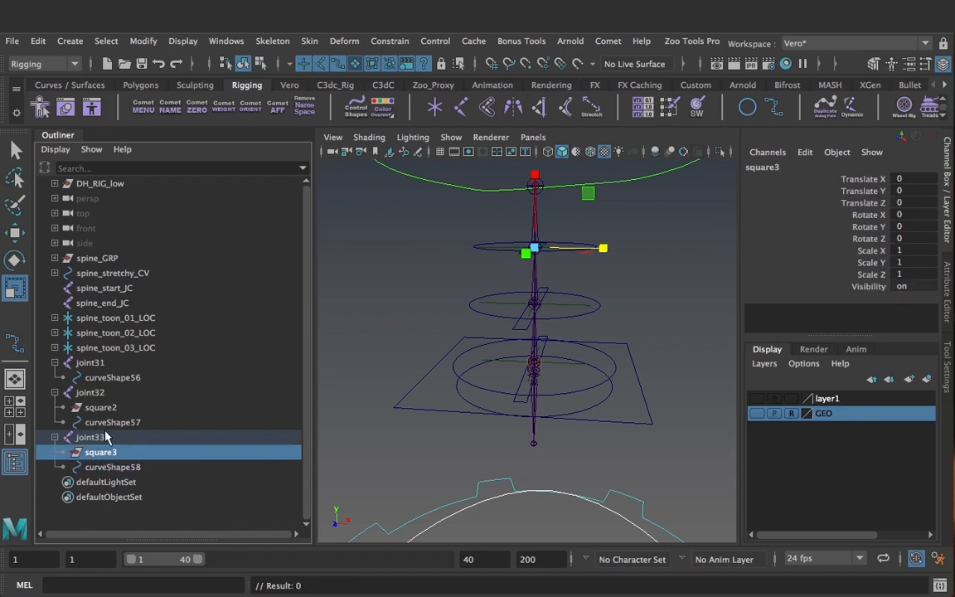
pyautogui.keyDown('ctrl'); pyautogui.click(105, 409); pyautogui.keyUp('ctrl')
pyautogui.press('Delete')
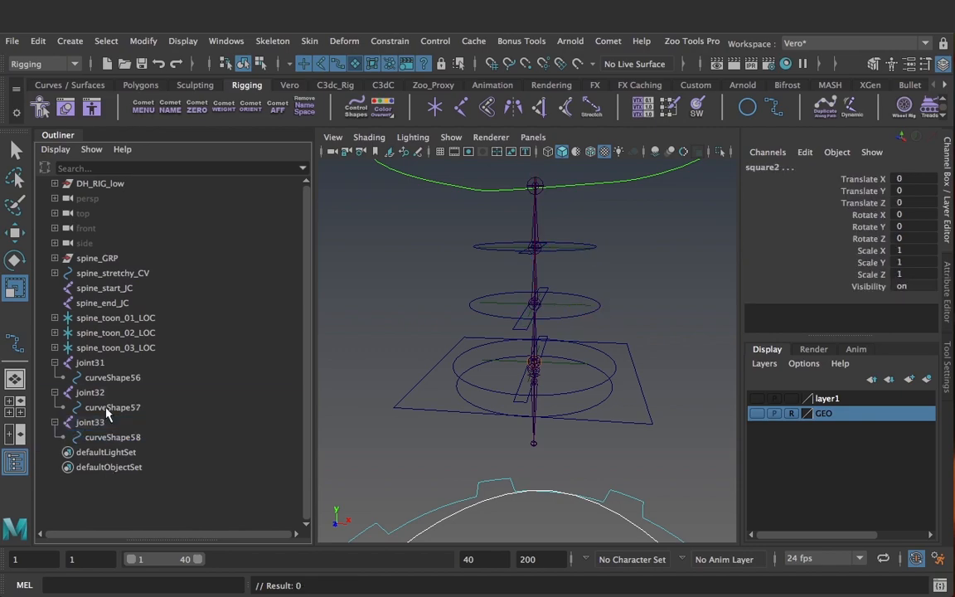
pyautogui.click(55, 151)
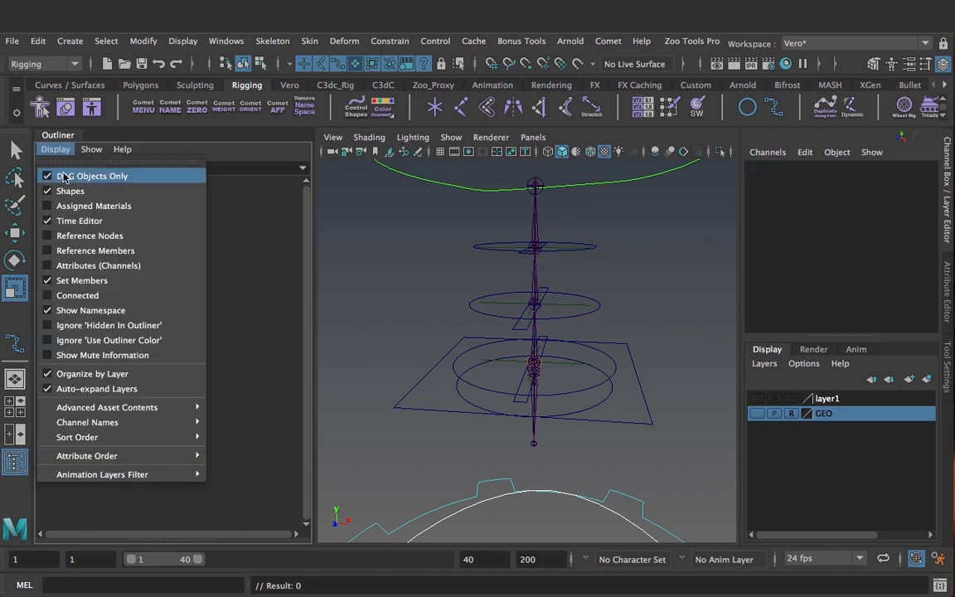
pyautogui.click(84, 187)
# - Rename joint31 as spine_toon_01_CTL, reusing the name of the first spine_toon locator
pyautogui.click(100, 365)
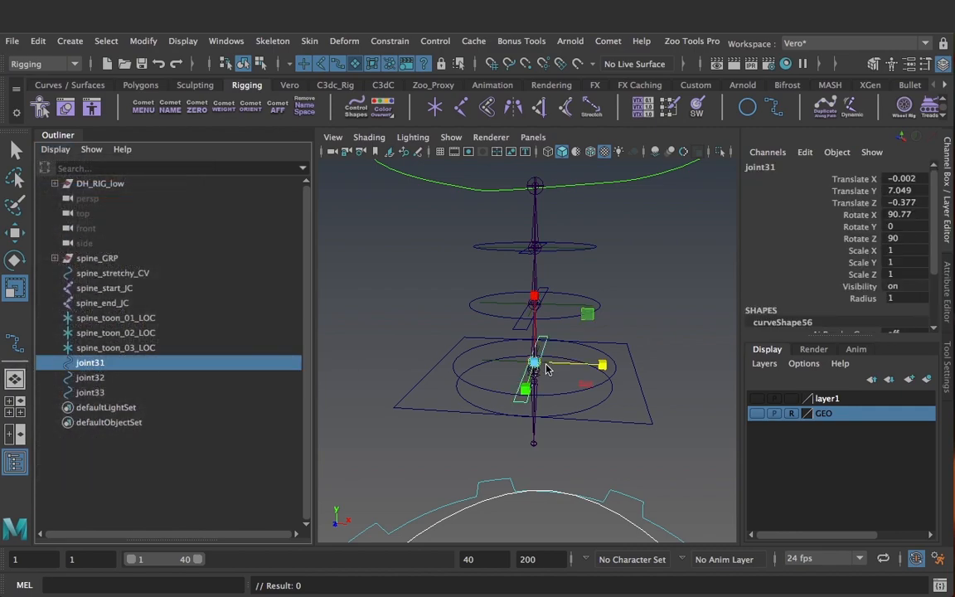
pyautogui.keyDown('alt'); pyautogui.moveTo(604, 395); pyautogui.dragTo(547, 379); pyautogui.keyUp('alt')
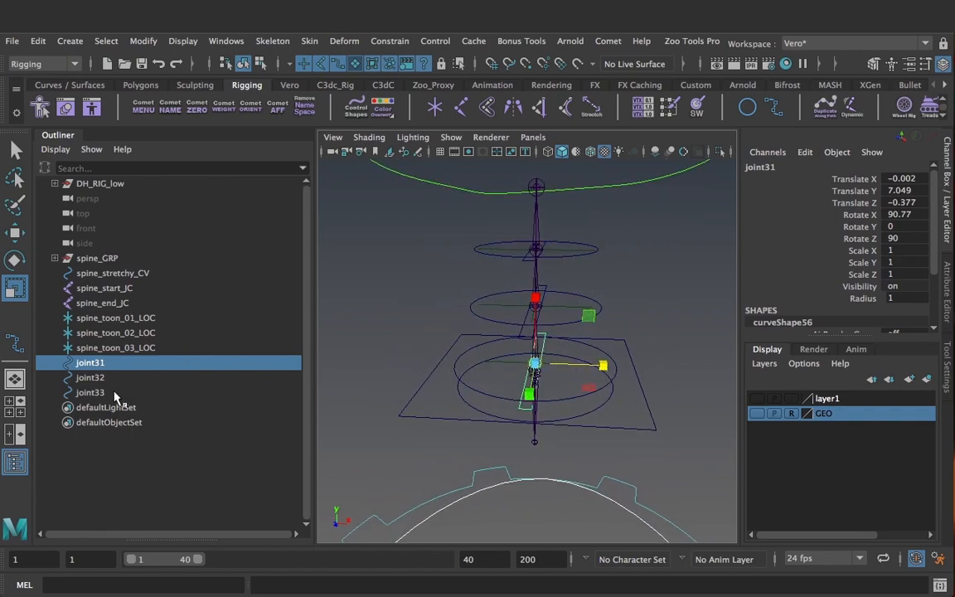
pyautogui.doubleClick(125, 362)
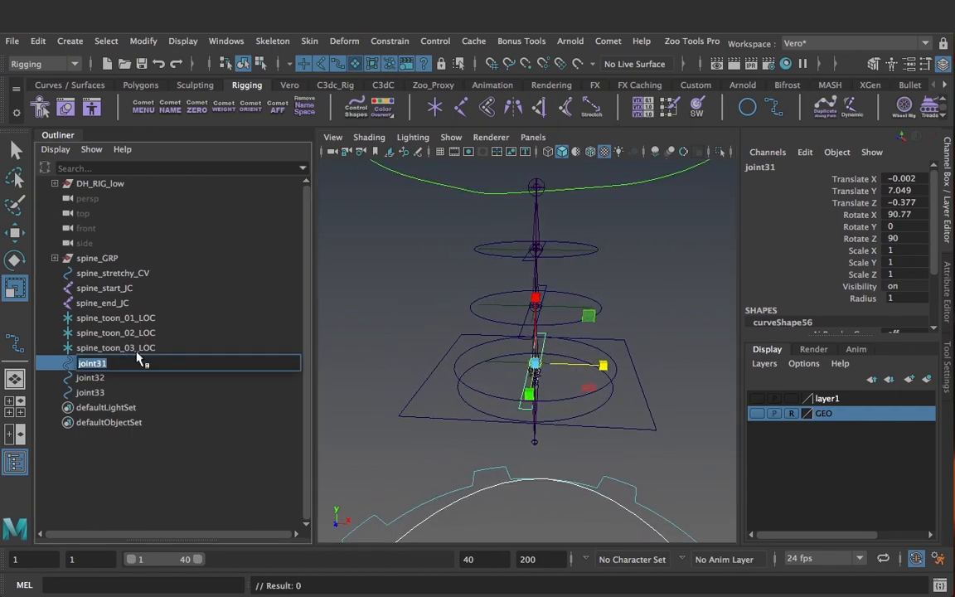
pyautogui.doubleClick(128, 318)
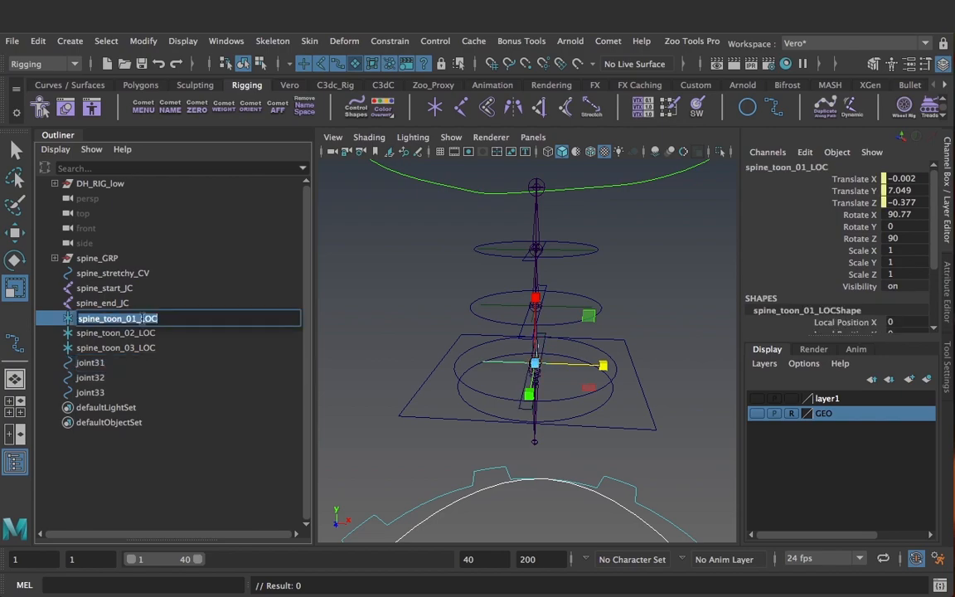
pyautogui.hotkey('ctrl', 'c')
pyautogui.click(129, 362)
pyautogui.doubleClick(126, 363)
pyautogui.hotkey('ctrl', 'v')
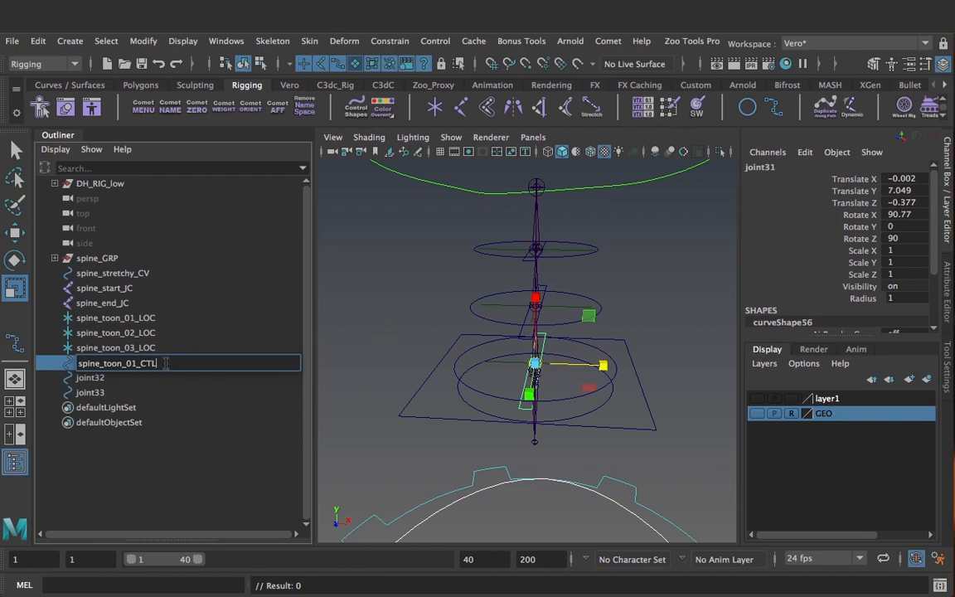
# - Copy the name of the first control and rename joint32 as spine_toon_02_CTL
pyautogui.moveTo(165, 363); pyautogui.dragTo(77, 363)
pyautogui.hotkey('ctrl', 'c')
pyautogui.doubleClick(120, 378)
pyautogui.hotkey('ctrl', 'v')
pyautogui.click(137, 378)
pyautogui.press('BackSpace')
pyautogui.write('2')
pyautogui.press('Return')
# - Rename joint33 as spine_toon_03_CTL
pyautogui.doubleClick(131, 392)
pyautogui.hotkey('ctrl', 'v')
pyautogui.press('Left')
pyautogui.press('Left')
pyautogui.press('Left')
pyautogui.press('Left')
pyautogui.press('BackSpace')
pyautogui.write('3')
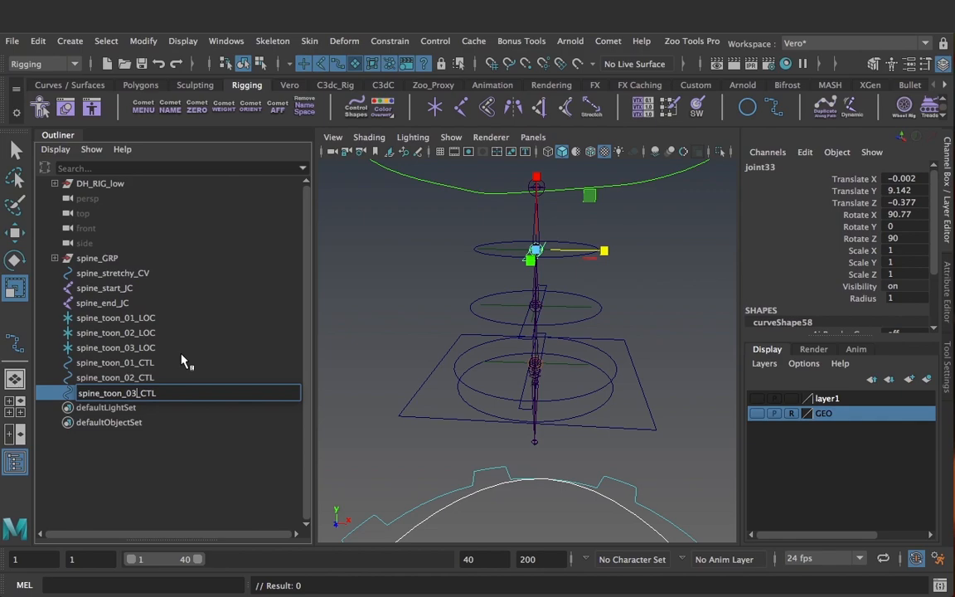
pyautogui.press('Return')
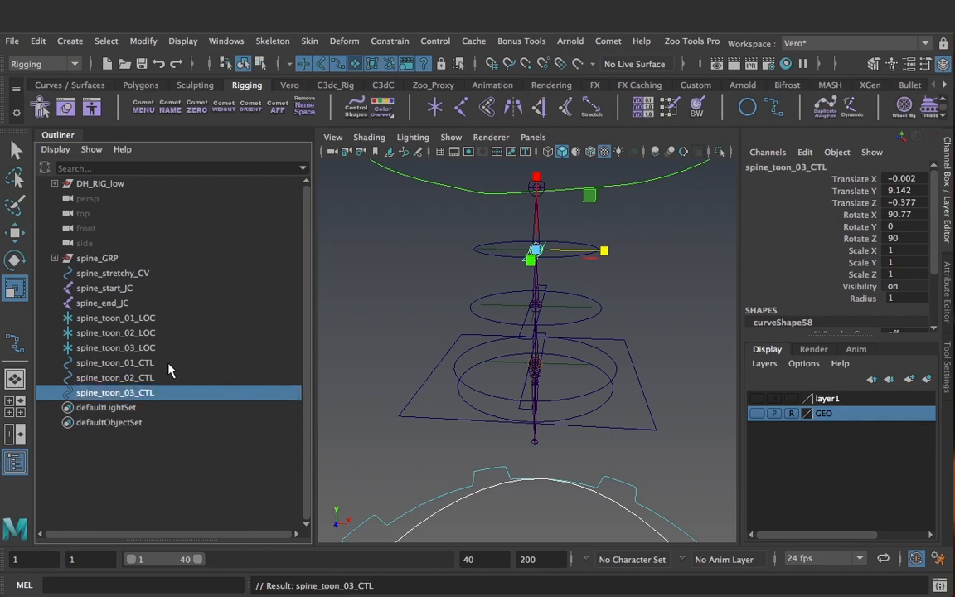
# - Parent spine_toon_01_CTL, spine_toon_02_CTL and spine_toon_03_CTL under the spine_toon locators with matching numbers
pyautogui.click(168, 365)
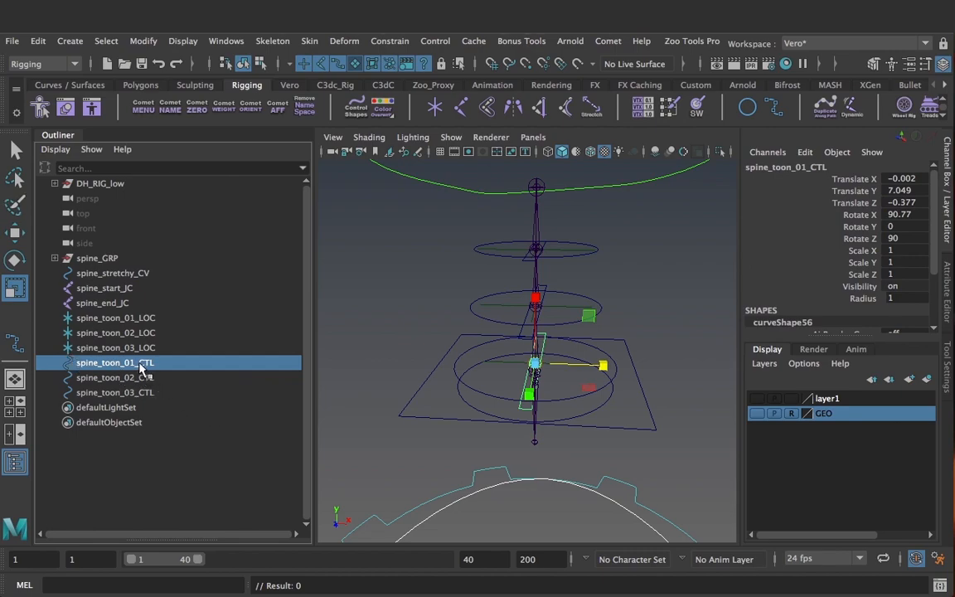
pyautogui.moveTo(102, 366); pyautogui.dragTo(140, 323)
pyautogui.moveTo(112, 362); pyautogui.dragTo(62, 353)
# - Add zero groups above the three spine_toon controls with Comet Zero and select the third control's zero group
pyautogui.click(54, 348)
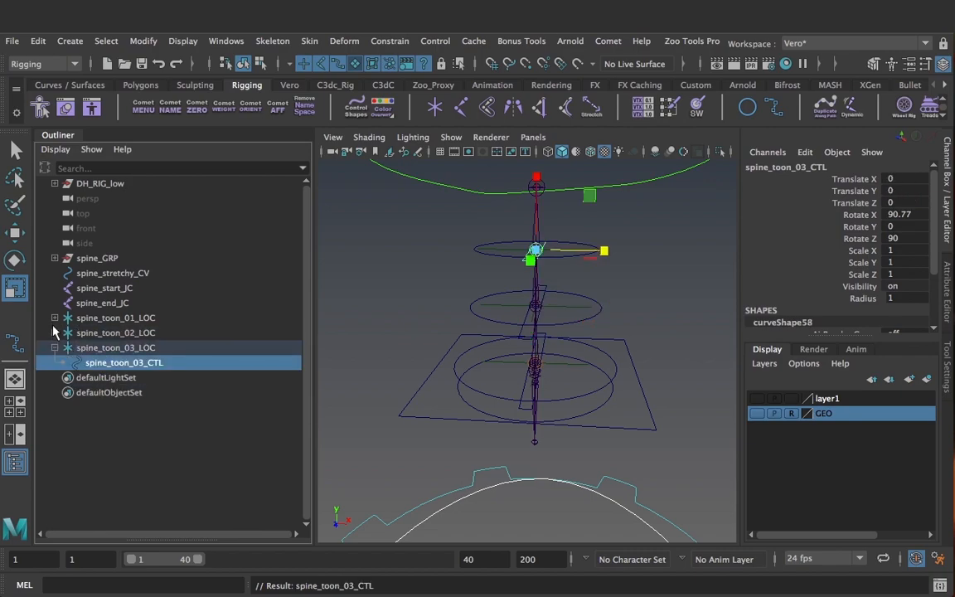
pyautogui.click(54, 332)
pyautogui.click(54, 317)
pyautogui.keyDown('ctrl'); pyautogui.click(138, 363); pyautogui.keyUp('ctrl')
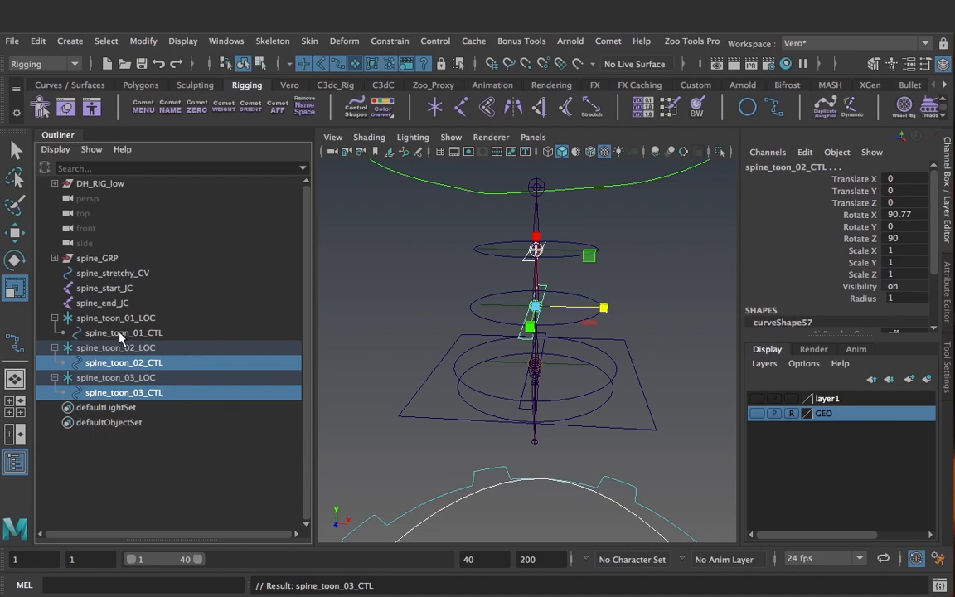
pyautogui.keyDown('ctrl'); pyautogui.click(148, 332); pyautogui.keyUp('ctrl')
pyautogui.click(198, 107)
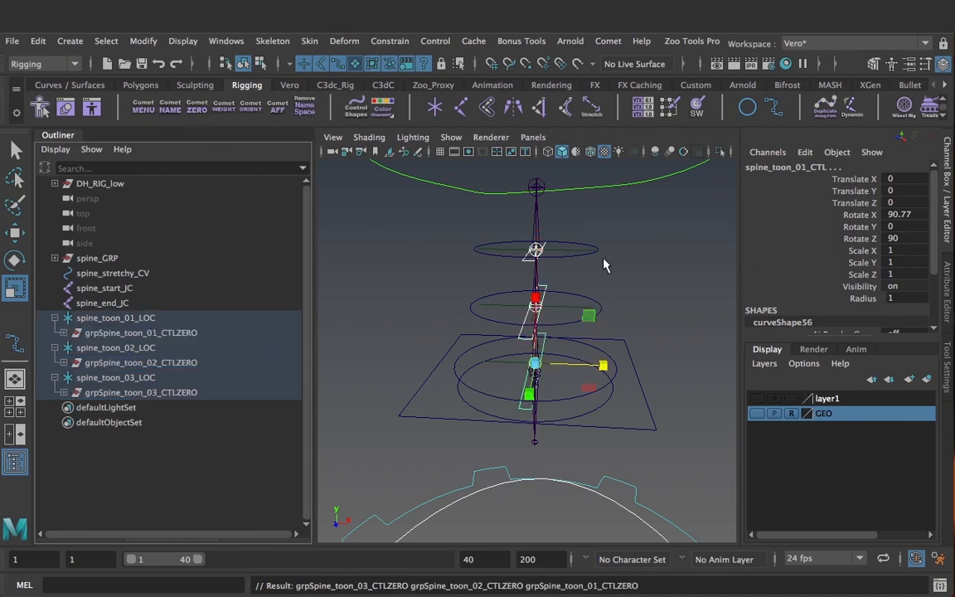
pyautogui.click(189, 392)
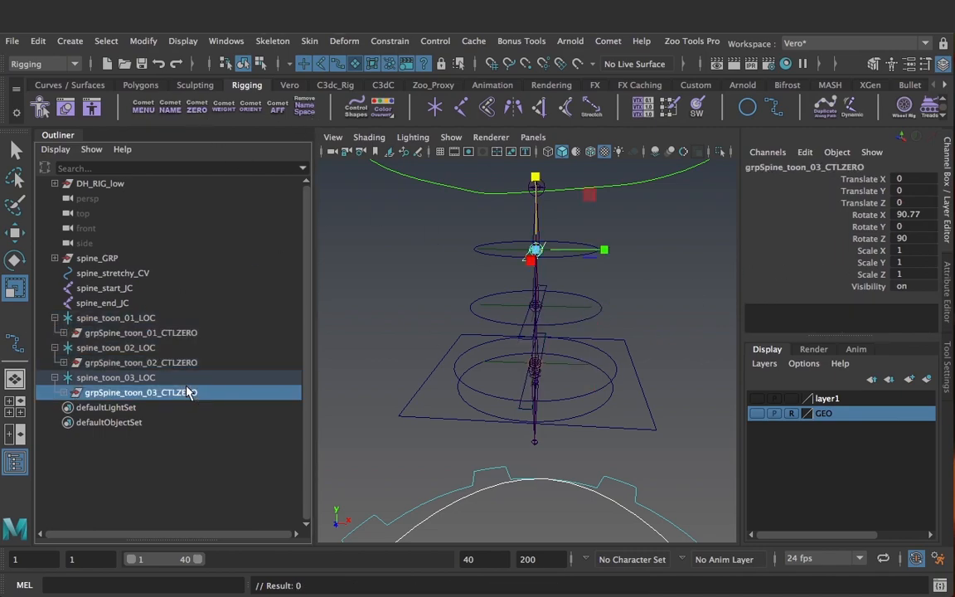
# - Check the rotation values of spine_toon_03_CTL and undo the Comet Zero grouping of the three spine_toon controls
pyautogui.click(719, 331)
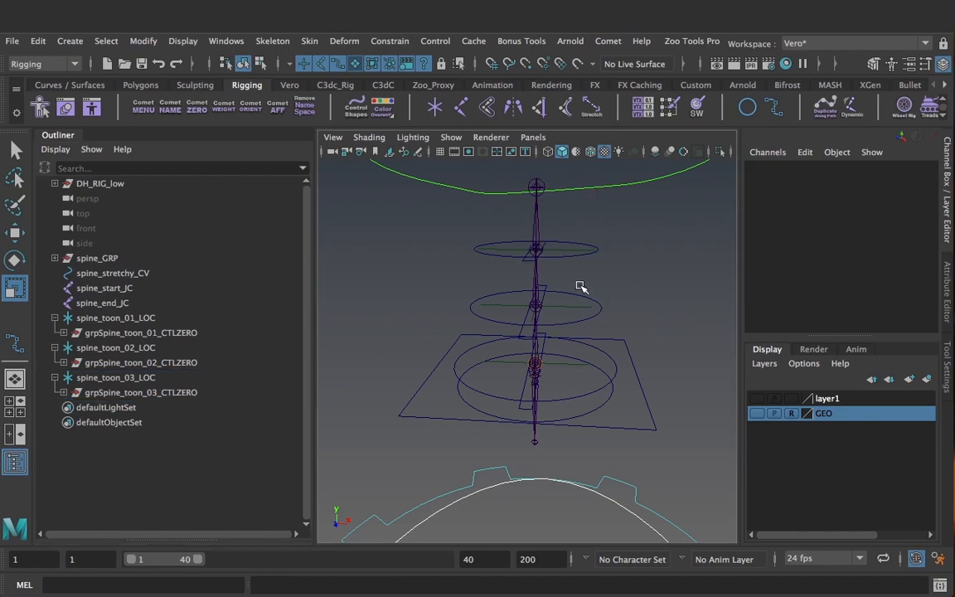
pyautogui.click(525, 258)
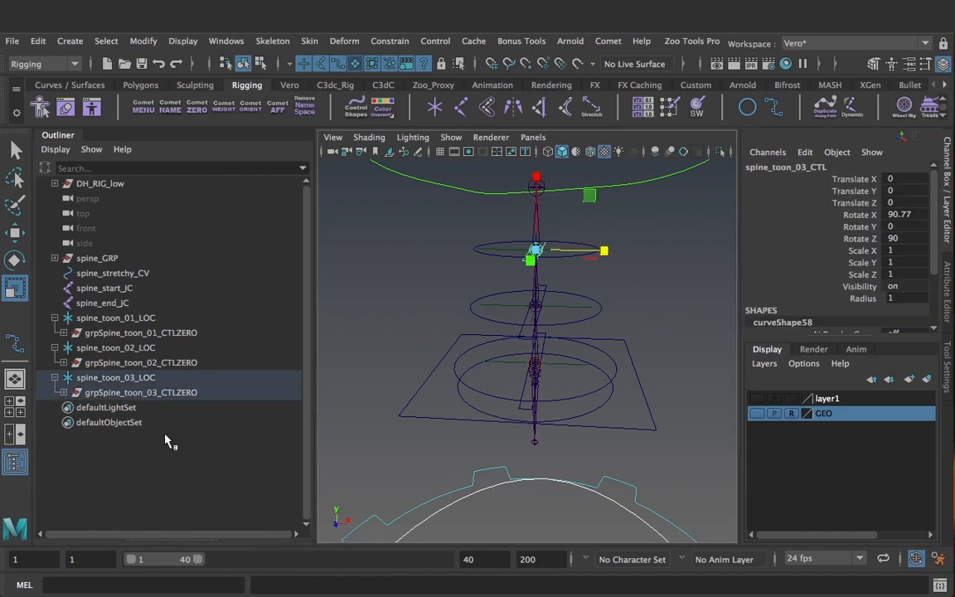
pyautogui.hotkey('ctrl', 'z')
pyautogui.hotkey('ctrl', 'z')
pyautogui.hotkey('ctrl', 'z')
pyautogui.hotkey('ctrl', 'z')
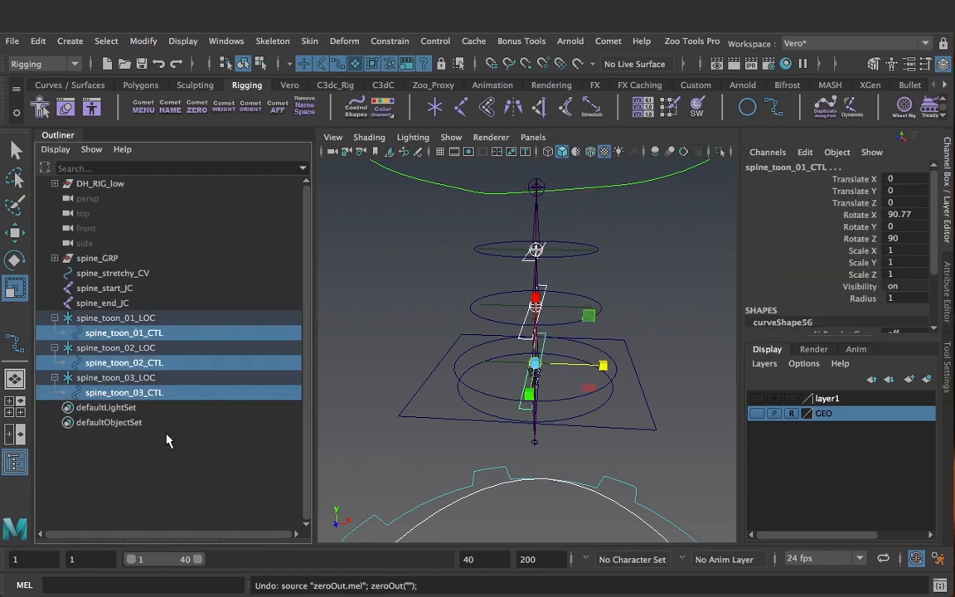
# - Freeze the rotations of the three spine_toon controls, add zero groups above them with Comet Zero, and save the scene
pyautogui.rightClick(785, 212)
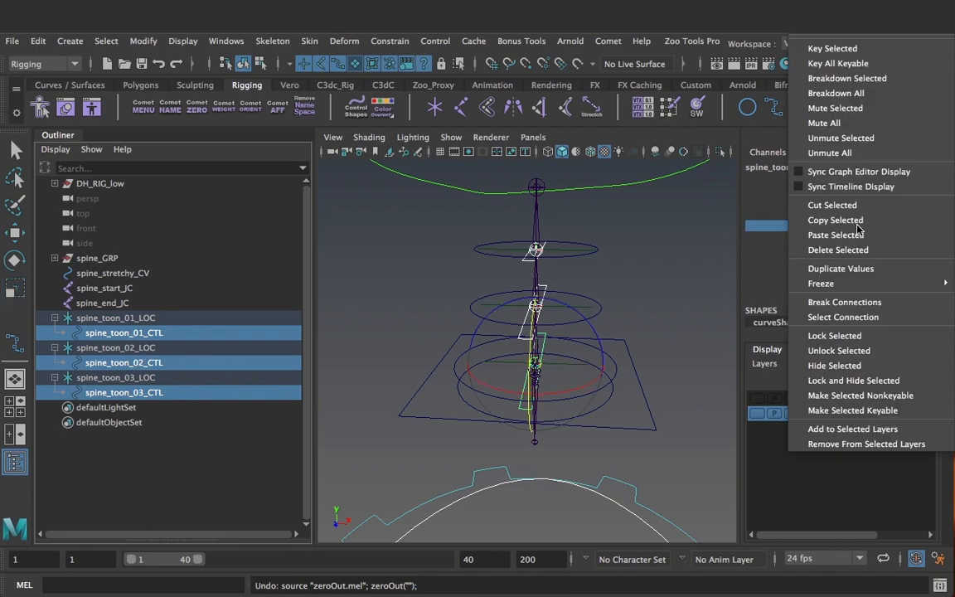
pyautogui.moveTo(824, 283)
pyautogui.click(732, 313)
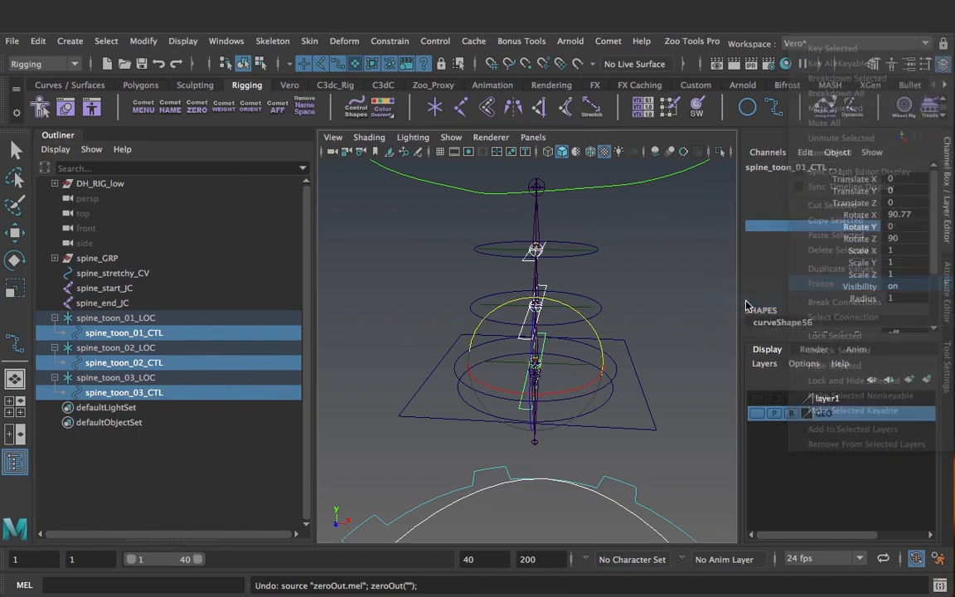
pyautogui.click(197, 108)
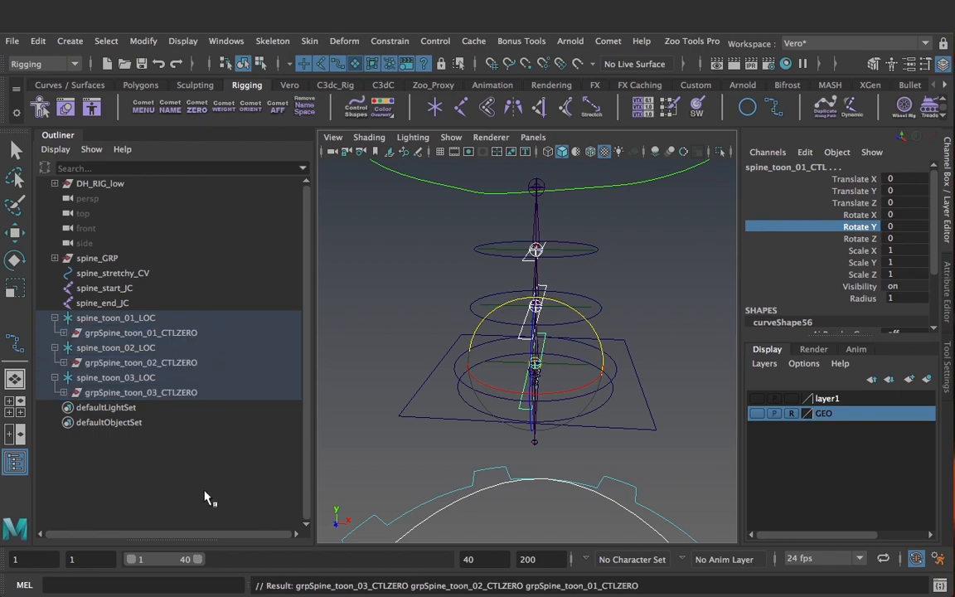
pyautogui.click(693, 320)
pyautogui.keyDown('alt'); pyautogui.moveTo(663, 322); pyautogui.dragTo(562, 314); pyautogui.keyUp('alt')
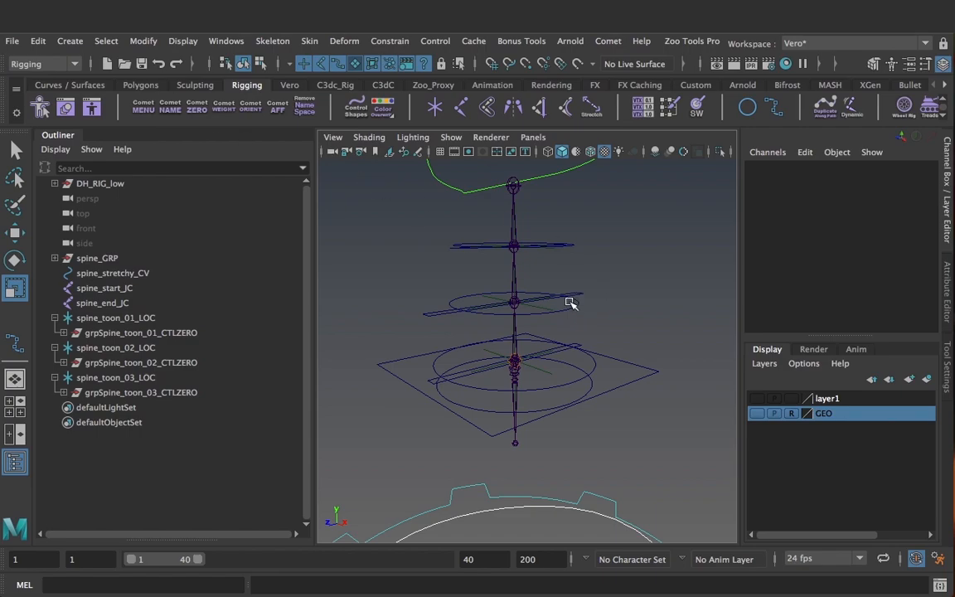
pyautogui.hotkey('ctrl', 's')
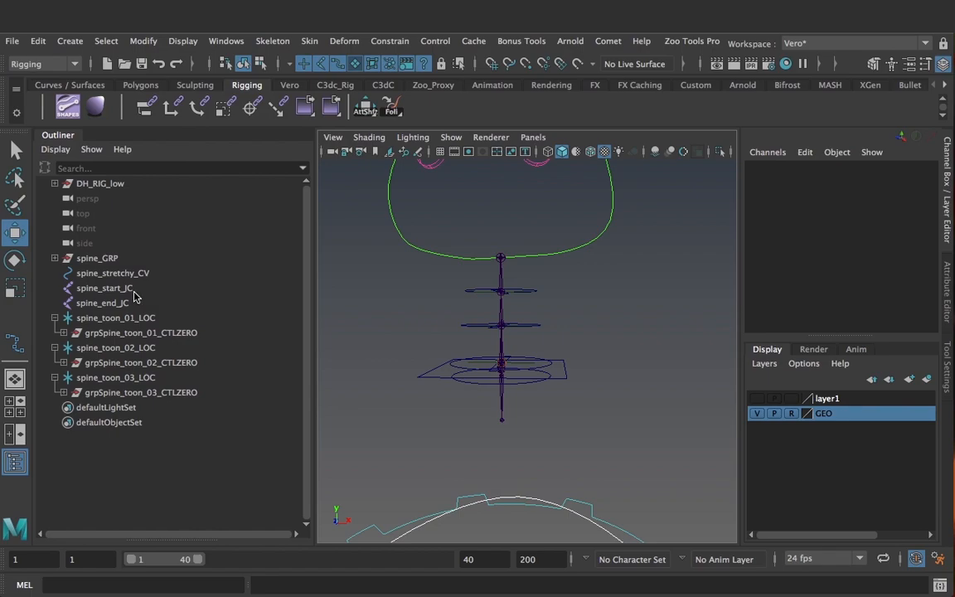
# - Test-move spine_start_JC and spine_end_JC to see how they drive the spine, undoing each move
pyautogui.click(108, 287)
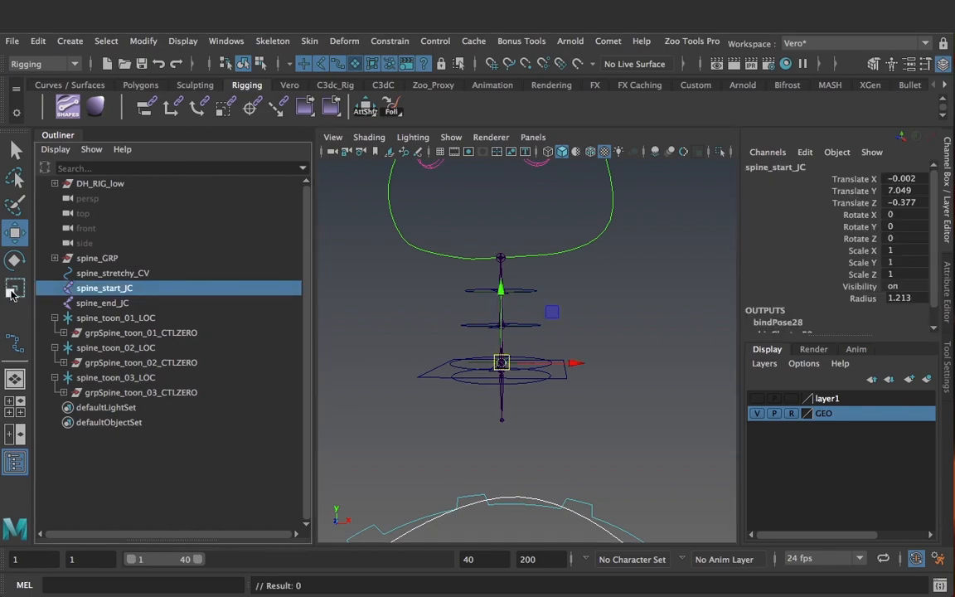
pyautogui.click(130, 302)
pyautogui.keyDown('shift'); pyautogui.click(116, 289); pyautogui.keyUp('shift')
pyautogui.moveTo(499, 257); pyautogui.dragTo(424, 247)
pyautogui.hotkey('ctrl', 'z')
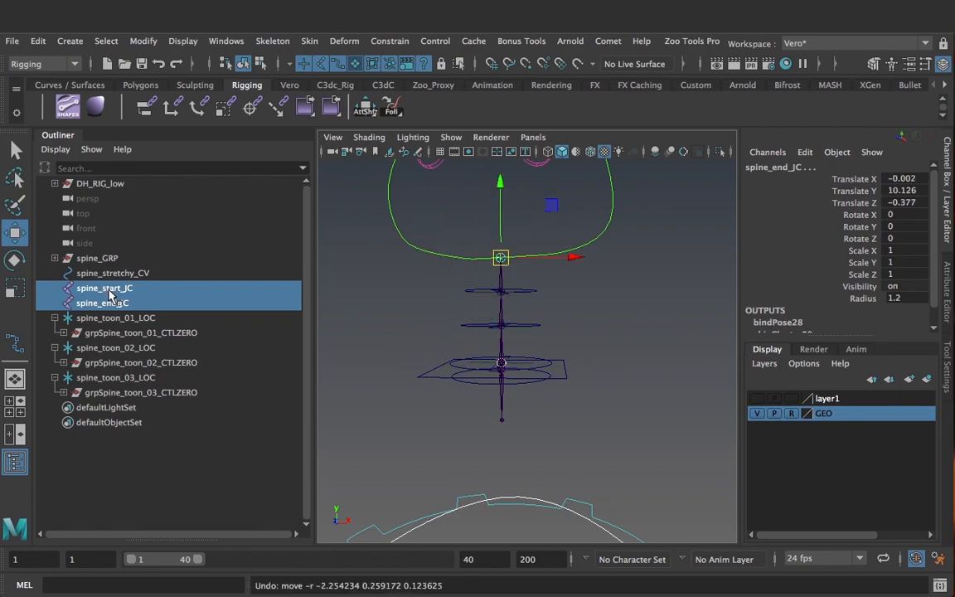
pyautogui.click(106, 290)
pyautogui.moveTo(501, 364); pyautogui.dragTo(445, 352)
pyautogui.hotkey('ctrl', 'z')
pyautogui.hotkey('ctrl', 'z')
# - Parent spine_start_JC under spine_01_CTL
pyautogui.click(588, 335)
pyautogui.keyDown('alt'); pyautogui.moveTo(588, 335); pyautogui.dragTo(518, 394); pyautogui.keyUp('alt')
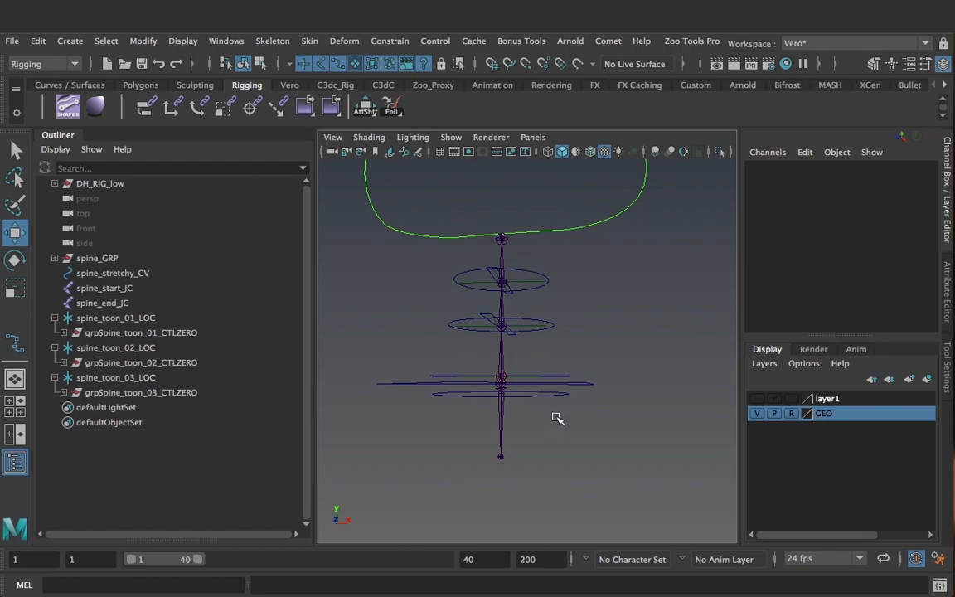
pyautogui.keyDown('alt'); pyautogui.moveTo(622, 300); pyautogui.dragTo(609, 331); pyautogui.keyUp('alt')
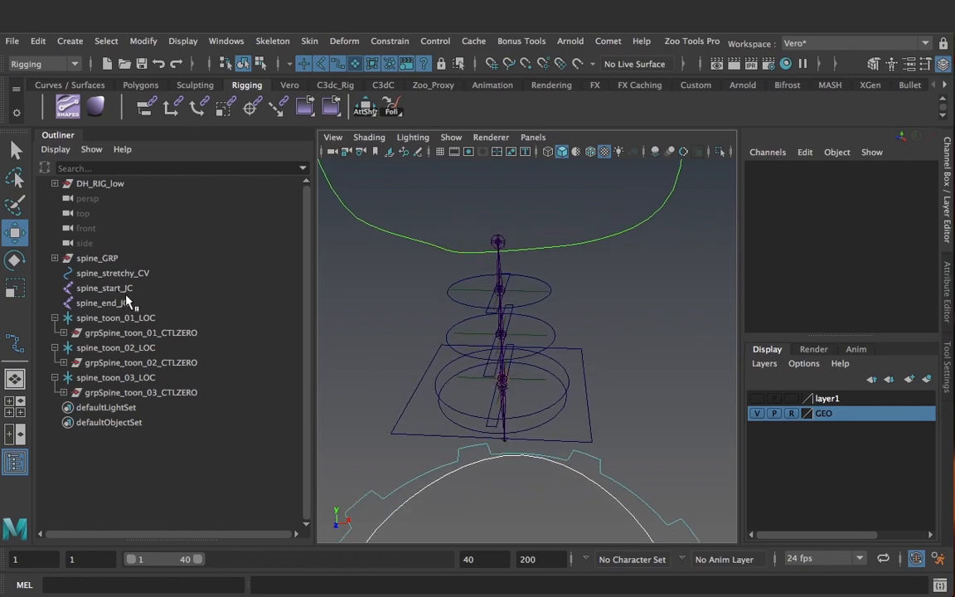
pyautogui.click(128, 289)
pyautogui.keyDown('alt'); pyautogui.moveTo(580, 431); pyautogui.dragTo(723, 460, button='right'); pyautogui.keyUp('alt')
pyautogui.keyDown('alt'); pyautogui.moveTo(615, 452); pyautogui.dragTo(613, 403); pyautogui.keyUp('alt')
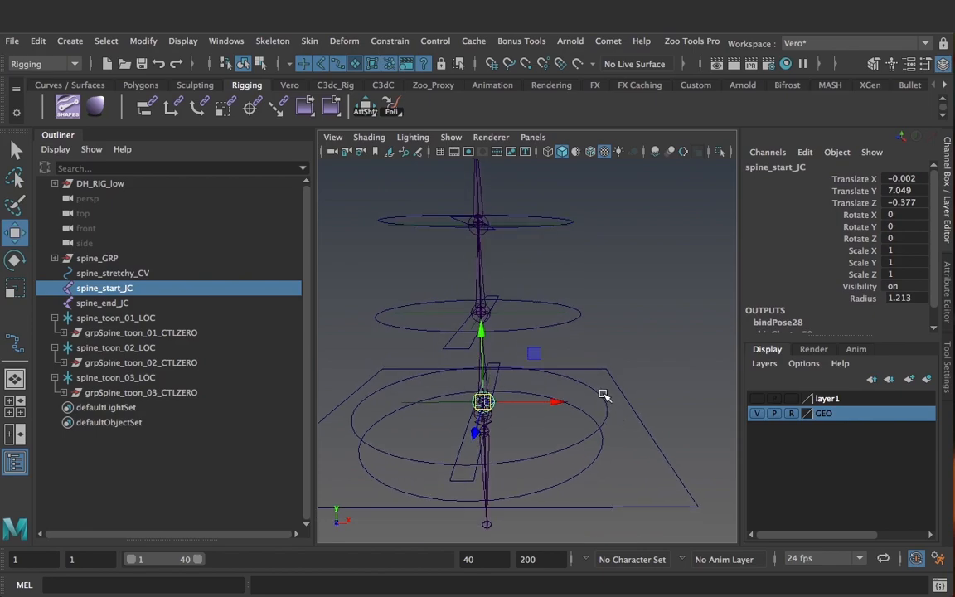
pyautogui.click(602, 395)
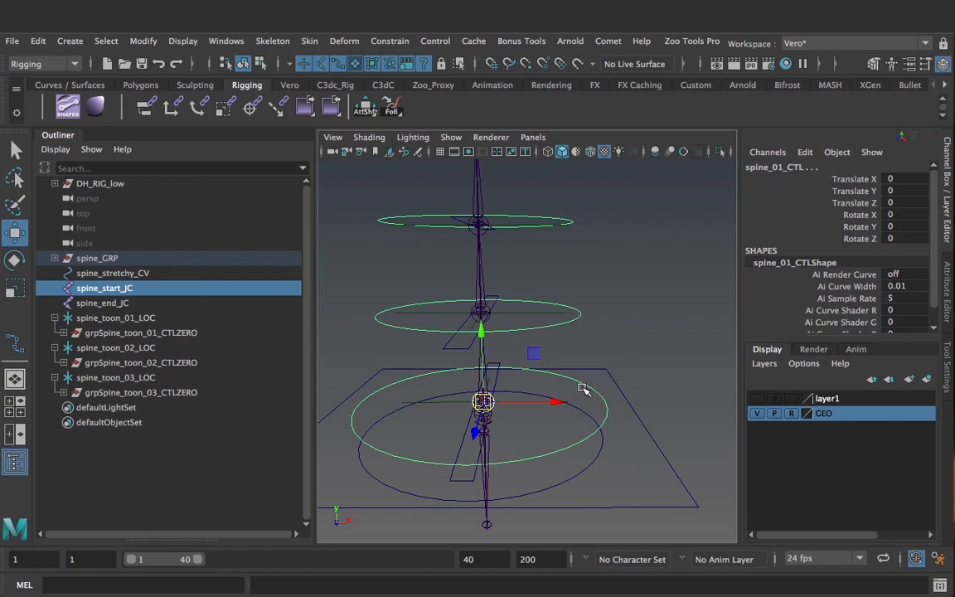
pyautogui.press('p')
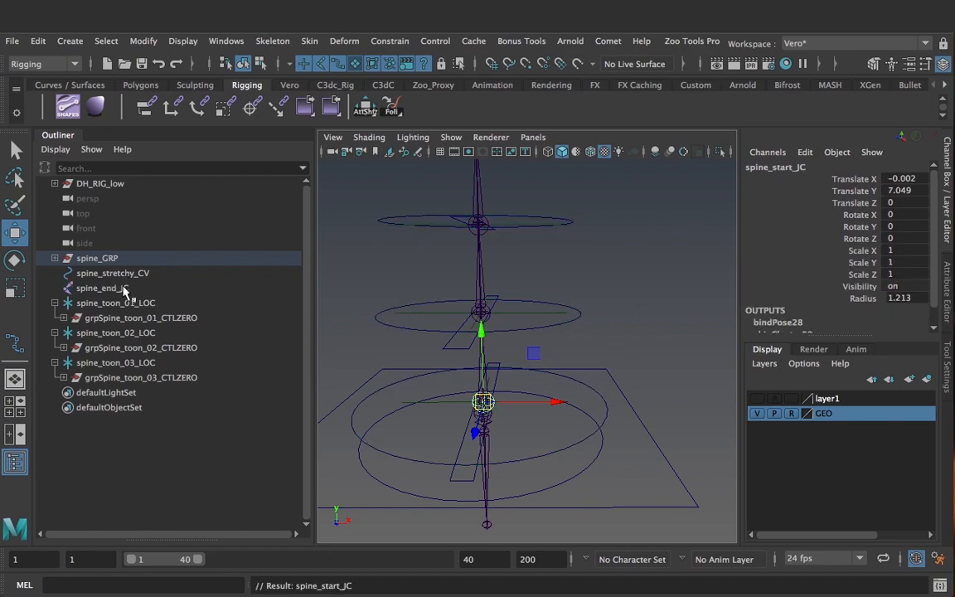
# - Parent spine_end_JC under spine_03_CTL
pyautogui.click(81, 293)
pyautogui.keyDown('alt'); pyautogui.moveTo(640, 349); pyautogui.dragTo(637, 403, button='middle'); pyautogui.keyUp('alt')
pyautogui.keyDown('alt'); pyautogui.moveTo(637, 403); pyautogui.dragTo(642, 412); pyautogui.keyUp('alt')
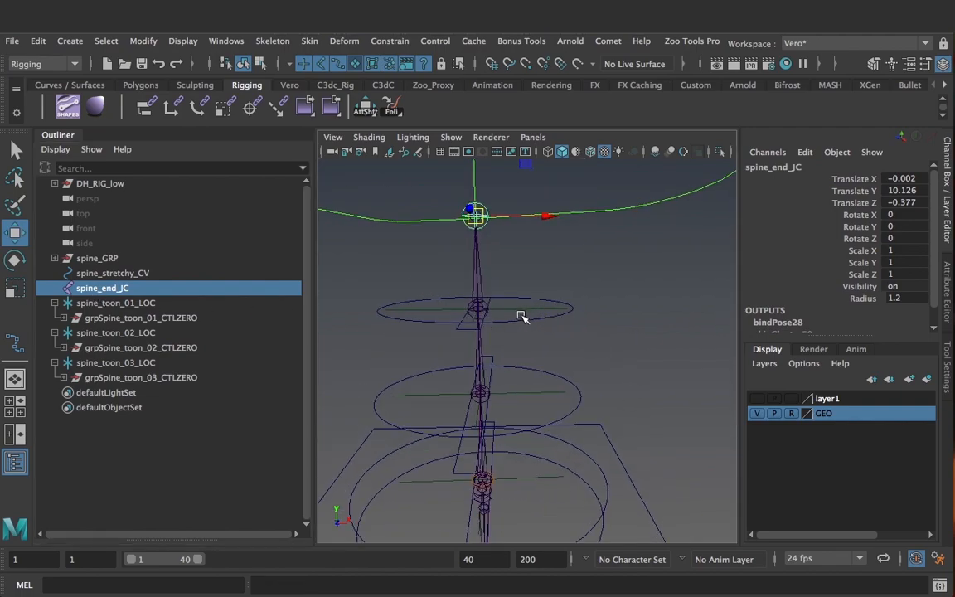
pyautogui.click(470, 300)
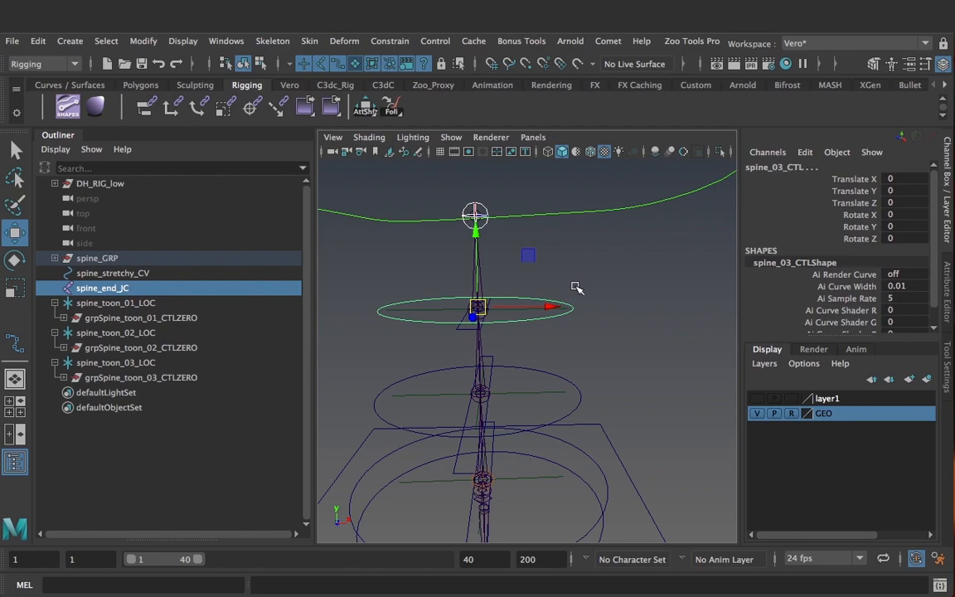
pyautogui.press('p')
pyautogui.click(618, 309)
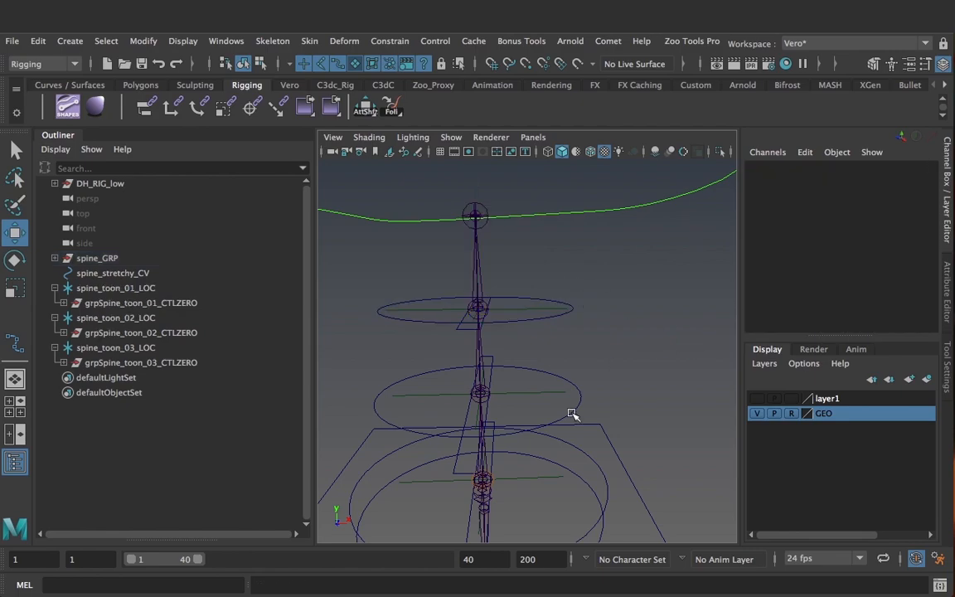
# - Test-rotate spine_02_CTL to check how the toon controls follow, and undo the rotation
pyautogui.keyDown('alt'); pyautogui.moveTo(573, 414); pyautogui.dragTo(535, 388, button='right'); pyautogui.keyUp('alt')
pyautogui.keyDown('alt'); pyautogui.moveTo(535, 388); pyautogui.dragTo(487, 357); pyautogui.keyUp('alt')
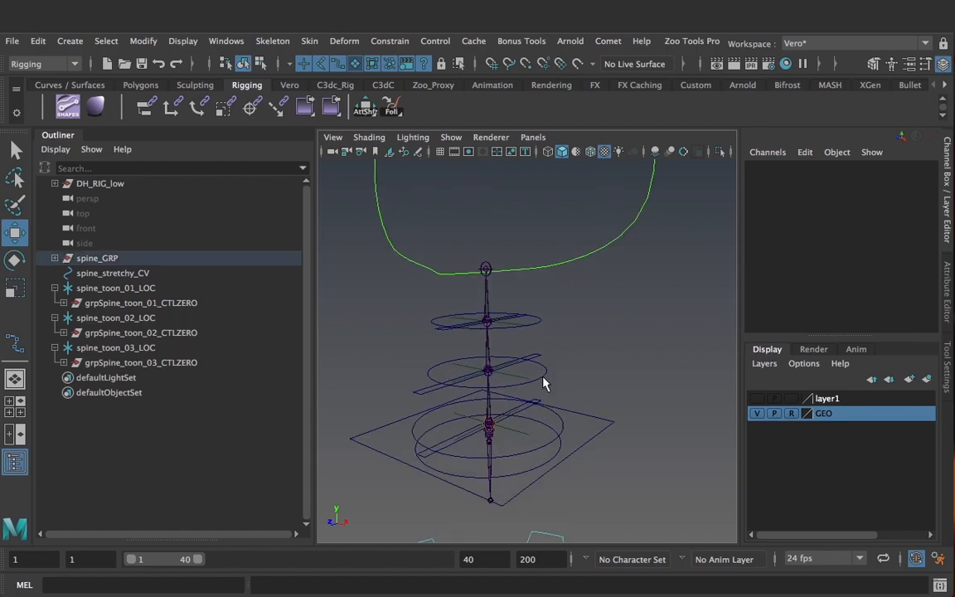
pyautogui.click(488, 340)
pyautogui.press('e')
pyautogui.moveTo(466, 319); pyautogui.dragTo(504, 258)
pyautogui.hotkey('ctrl', 'z')
pyautogui.keyDown('alt'); pyautogui.moveTo(597, 335); pyautogui.dragTo(474, 320); pyautogui.keyUp('alt')
pyautogui.keyDown('alt'); pyautogui.moveTo(473, 320); pyautogui.dragTo(624, 361, button='right'); pyautogui.keyUp('alt')
pyautogui.keyDown('alt'); pyautogui.moveTo(624, 361); pyautogui.dragTo(605, 421); pyautogui.keyUp('alt')
pyautogui.hotkey('ctrl', 'z')
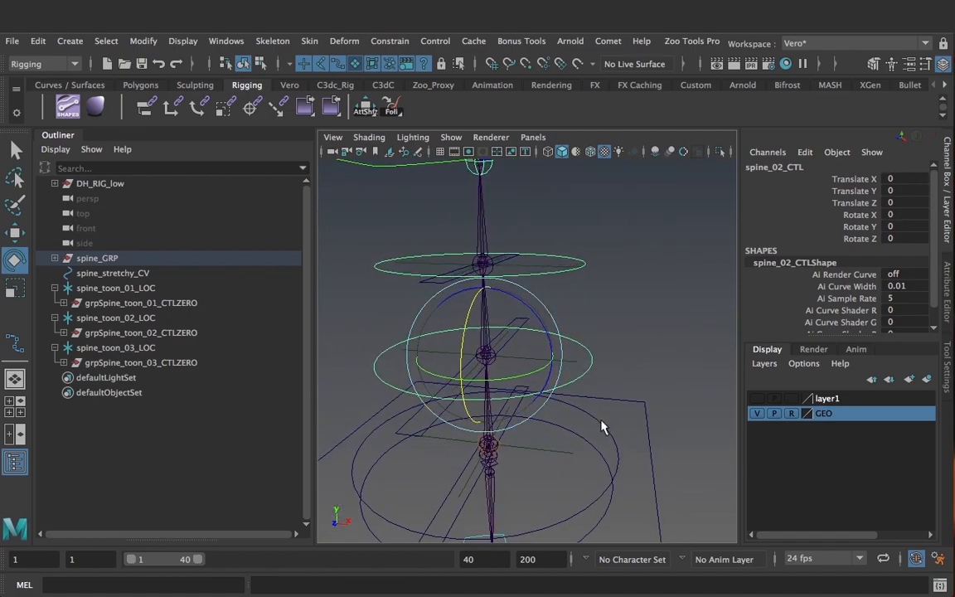
# - Orient-constrain spine_toon_01_LOC to spine_01_CTL
pyautogui.click(603, 422)
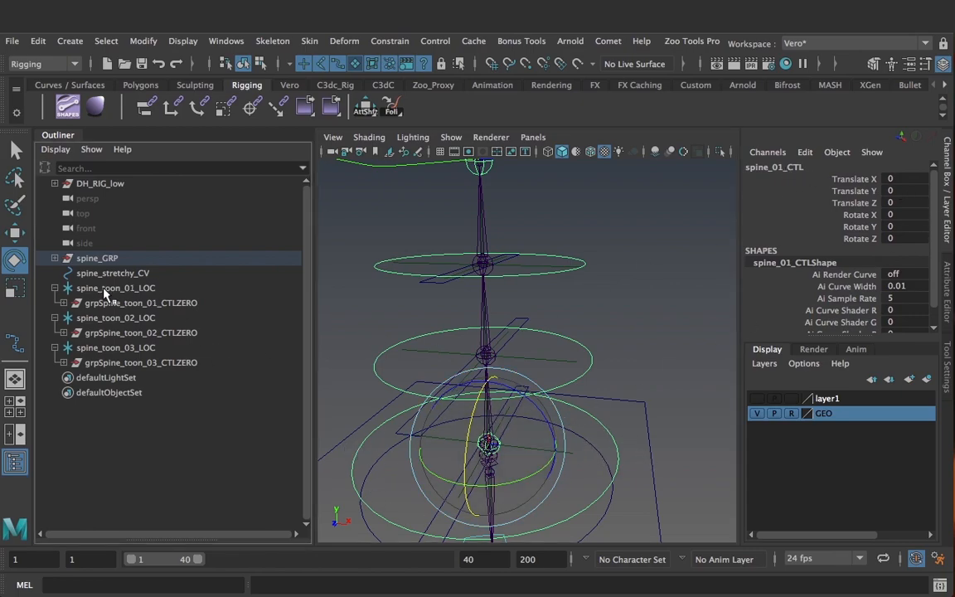
pyautogui.click(134, 288)
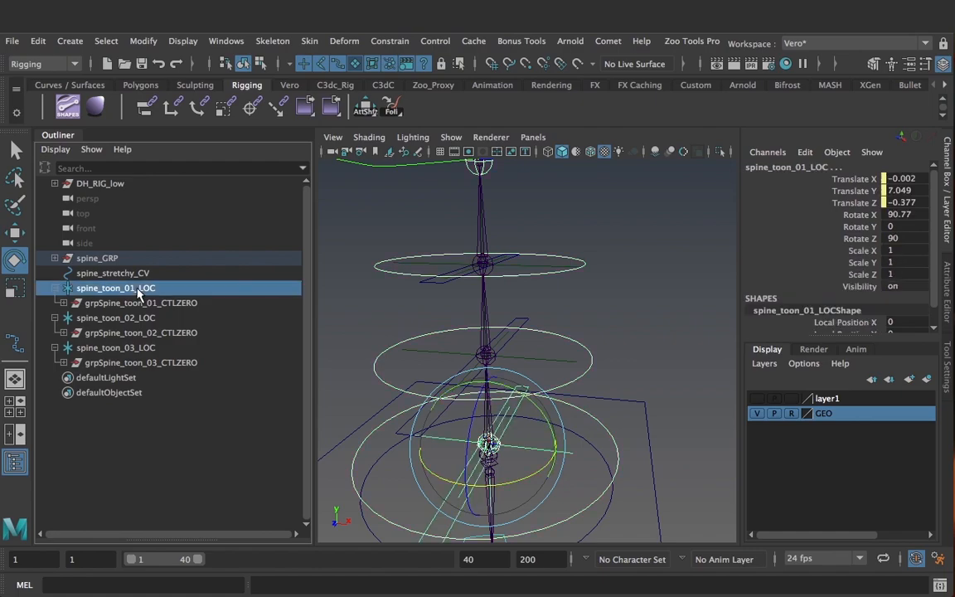
pyautogui.click(198, 111)
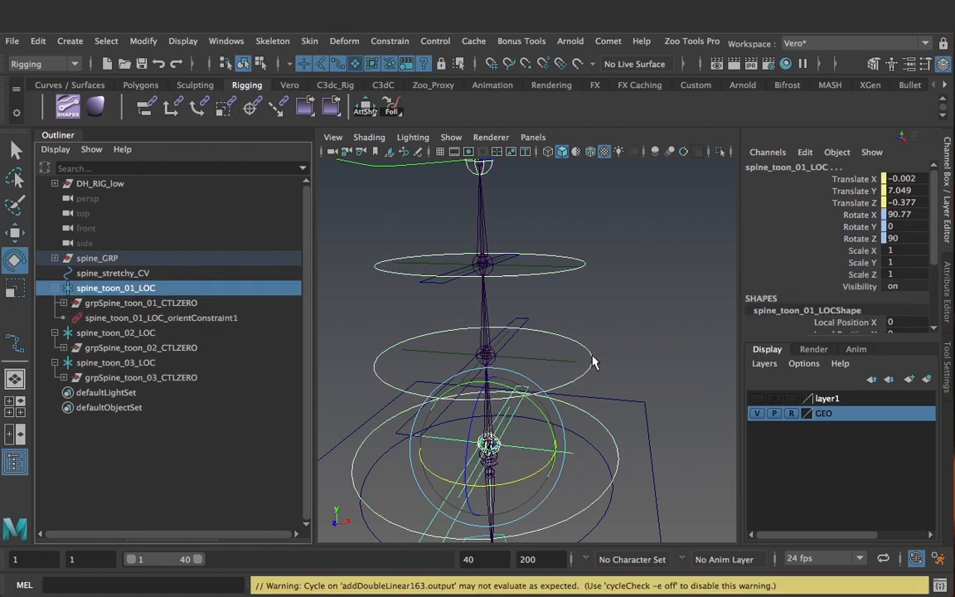
# - Orient-constrain spine_toon_02_LOC to spine_02_CTL
pyautogui.click(564, 337)
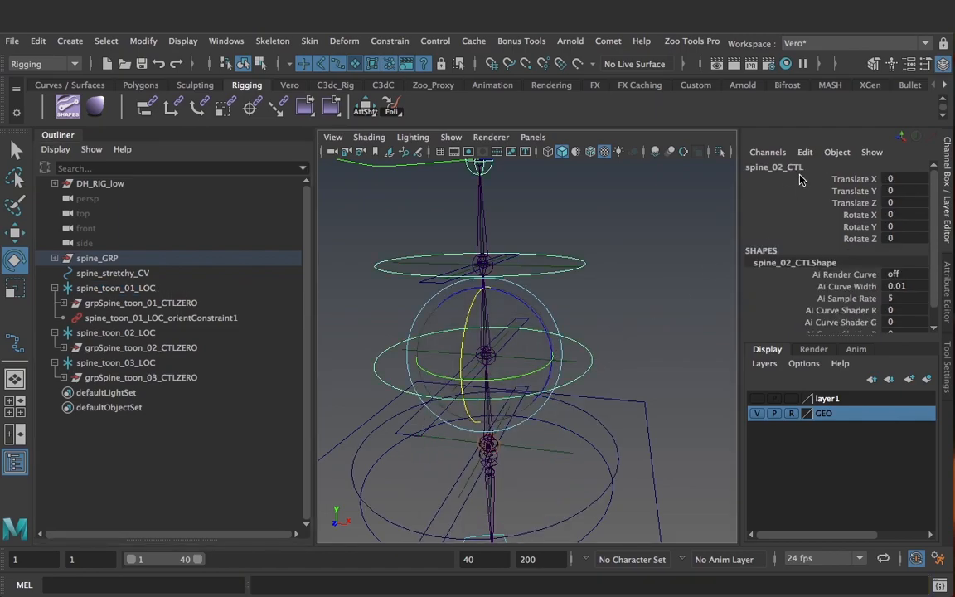
pyautogui.click(146, 333)
pyautogui.click(200, 113)
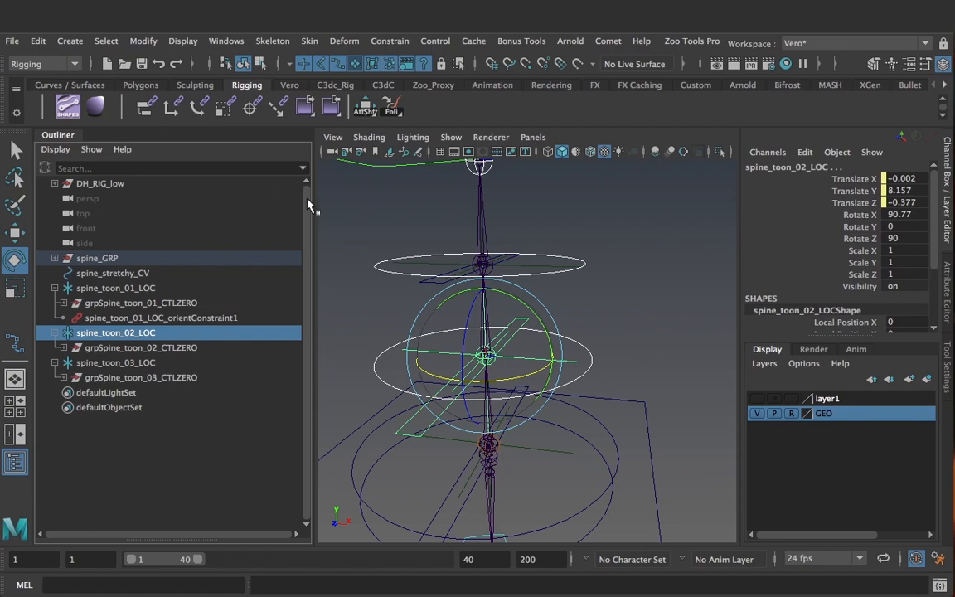
# - Orient-constrain spine_toon_03_LOC to spine_03_CTL
pyautogui.click(568, 274)
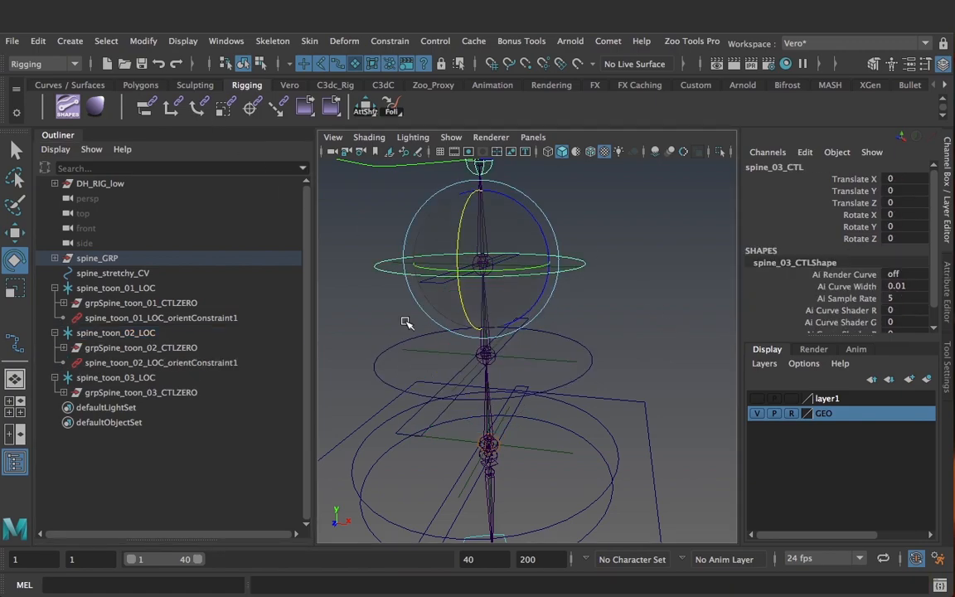
pyautogui.keyDown('ctrl'); pyautogui.click(162, 379); pyautogui.keyUp('ctrl')
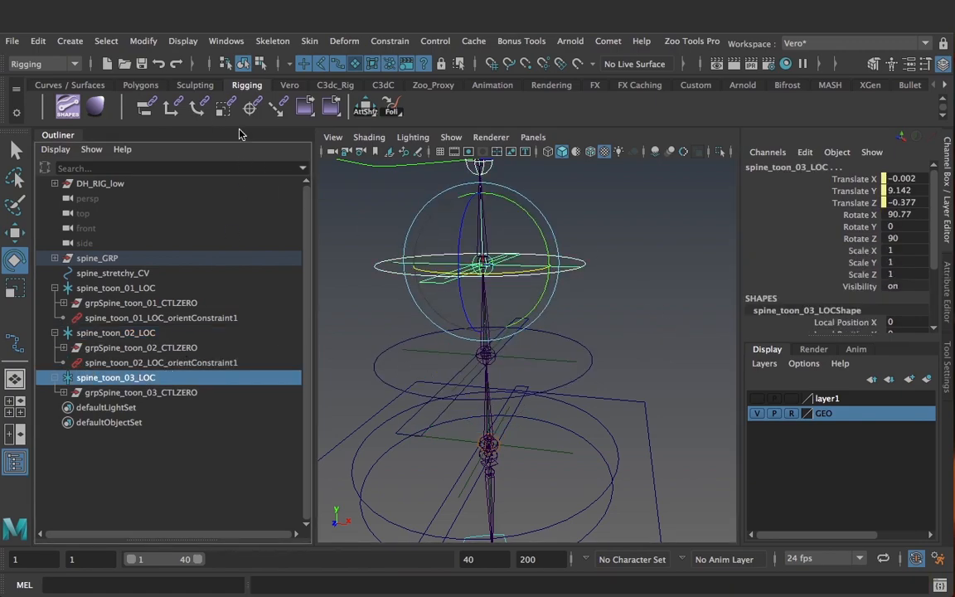
pyautogui.click(197, 106)
# - Test the constrained spine setup by posing several controls in the viewport, undoing each test pose
pyautogui.click(617, 294)
pyautogui.scroll(-5, 571, 358)
pyautogui.keyDown('alt'); pyautogui.moveTo(575, 369); pyautogui.dragTo(593, 425); pyautogui.keyUp('alt')
pyautogui.click(527, 370)
pyautogui.keyDown('alt'); pyautogui.moveTo(527, 370); pyautogui.dragTo(554, 358); pyautogui.keyUp('alt')
pyautogui.hotkey('ctrl', 'z')
pyautogui.click(564, 358)
pyautogui.click(553, 358)
pyautogui.moveTo(570, 314)
pyautogui.mouseDown()
pyautogui.moveTo(530, 290)
pyautogui.moveTo(594, 317)
pyautogui.moveTo(514, 283)
pyautogui.moveTo(572, 297)
pyautogui.mouseUp()
pyautogui.hotkey('ctrl', 'z')
pyautogui.keyDown('alt'); pyautogui.moveTo(644, 330); pyautogui.dragTo(629, 310); pyautogui.keyUp('alt')
pyautogui.click(630, 310)
pyautogui.click(494, 273)
pyautogui.moveTo(440, 247); pyautogui.dragTo(469, 241)
pyautogui.hotkey('ctrl', 'z')
pyautogui.click(649, 269)
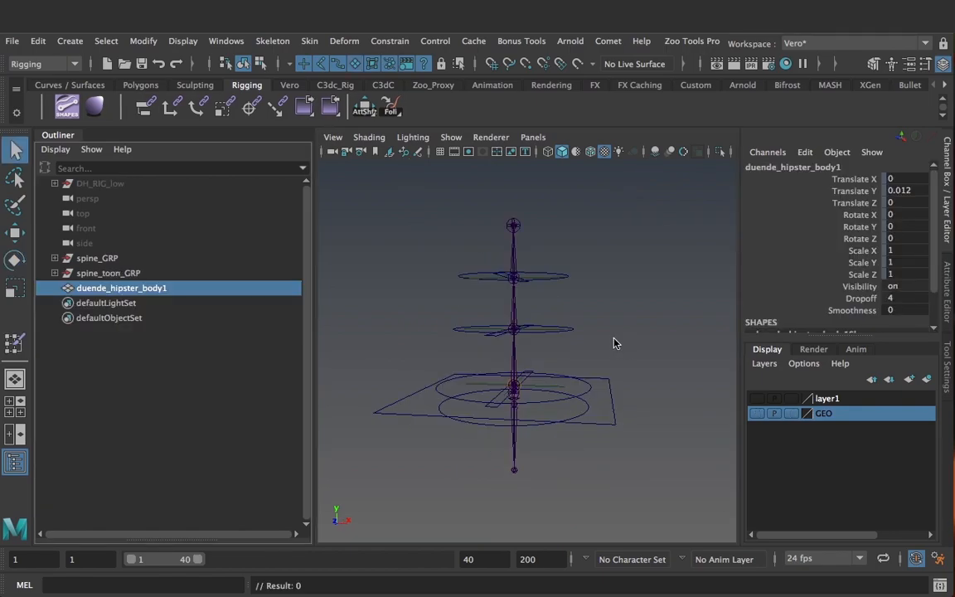
# - Make the GEO layer visible to show the duende_hipster_body1 mesh around the spine
pyautogui.moveTo(608, 337)
pyautogui.keyDown('alt'); pyautogui.mouseDown()
pyautogui.moveTo(503, 348)
pyautogui.moveTo(602, 352)
pyautogui.moveTo(607, 406)
pyautogui.moveTo(613, 346)
pyautogui.moveTo(628, 340)
pyautogui.moveTo(616, 317)
pyautogui.moveTo(626, 336)
pyautogui.mouseUp(); pyautogui.keyUp('alt')
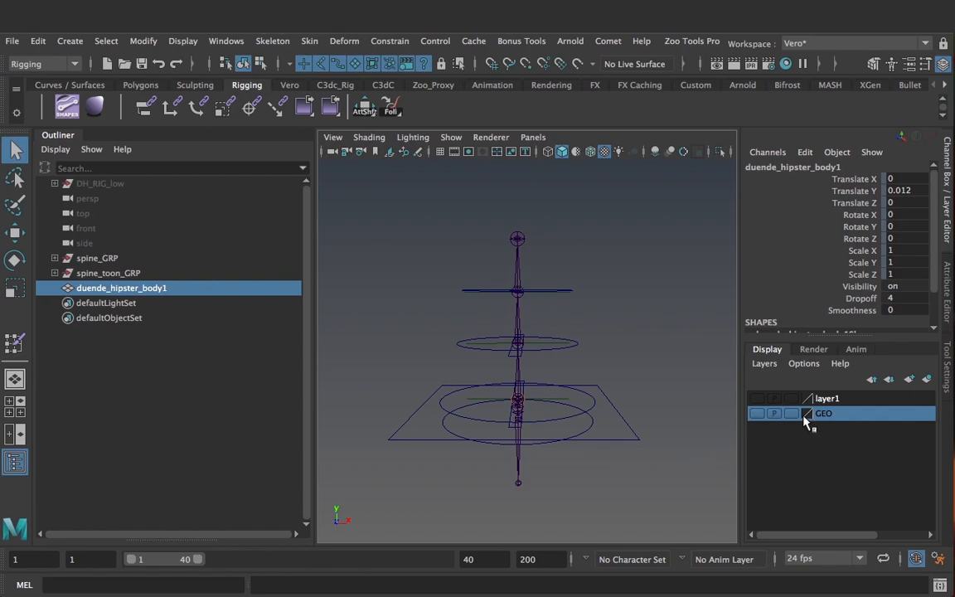
pyautogui.click(757, 413)
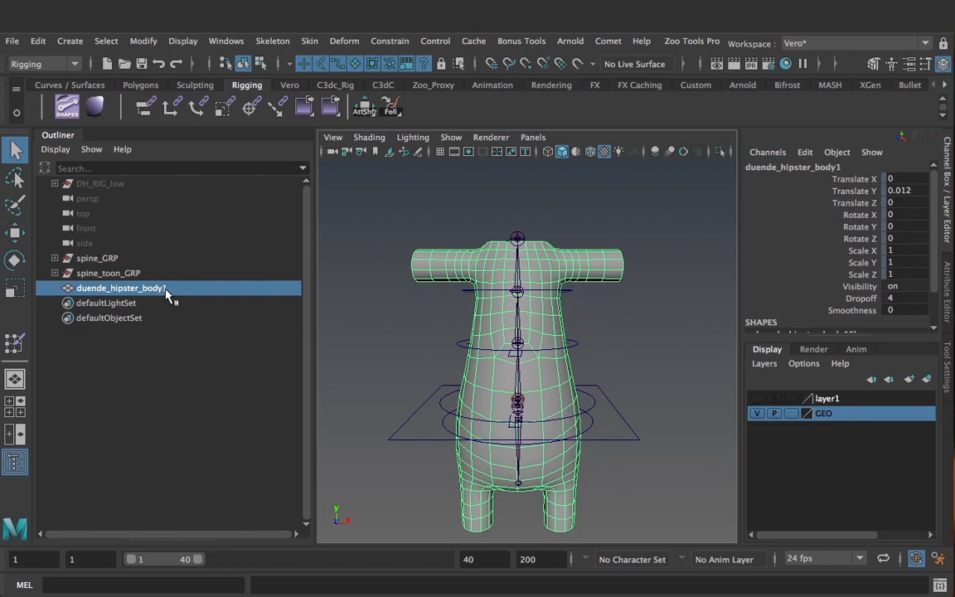
pyautogui.keyDown('alt'); pyautogui.moveTo(586, 445); pyautogui.dragTo(578, 402); pyautogui.keyUp('alt')
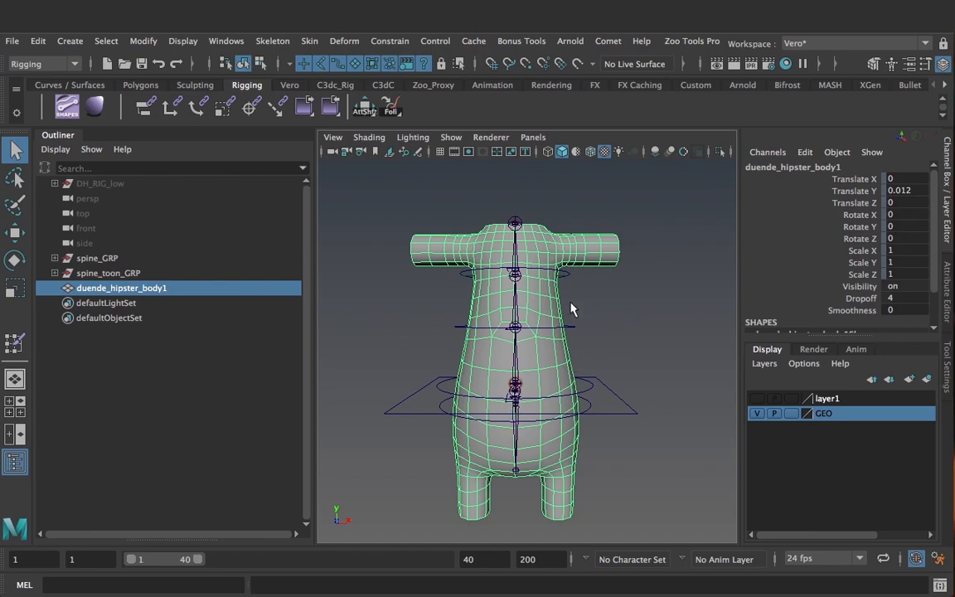
# - Select pelvis_01_JNT, spine_toon_01_CTL, spine_toon_02_CTL and spine_toon_03_CTL, plus the duende_hipster_body1 mesh last
pyautogui.click(516, 439)
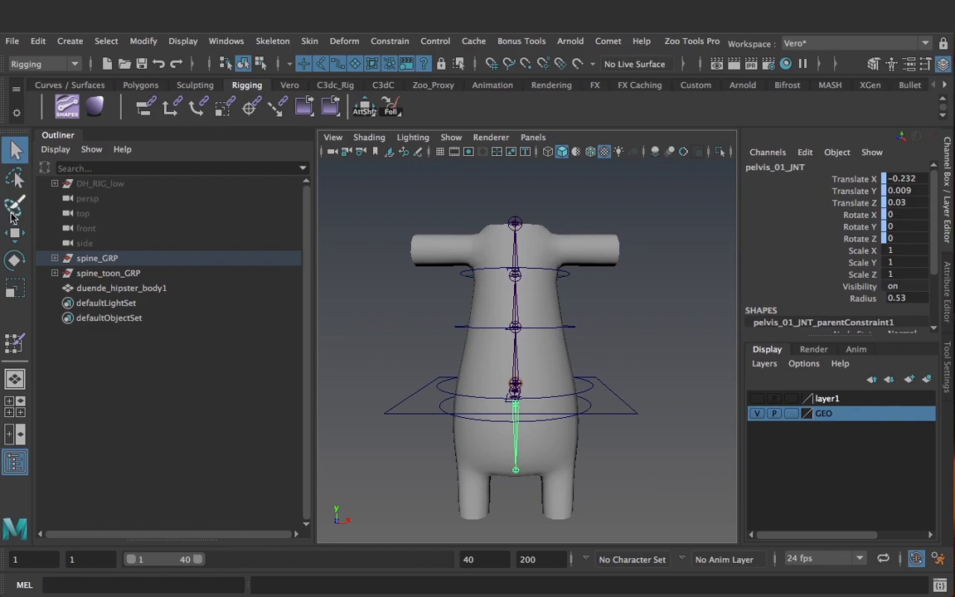
pyautogui.keyDown('shift'); pyautogui.click(54, 273); pyautogui.keyUp('shift')
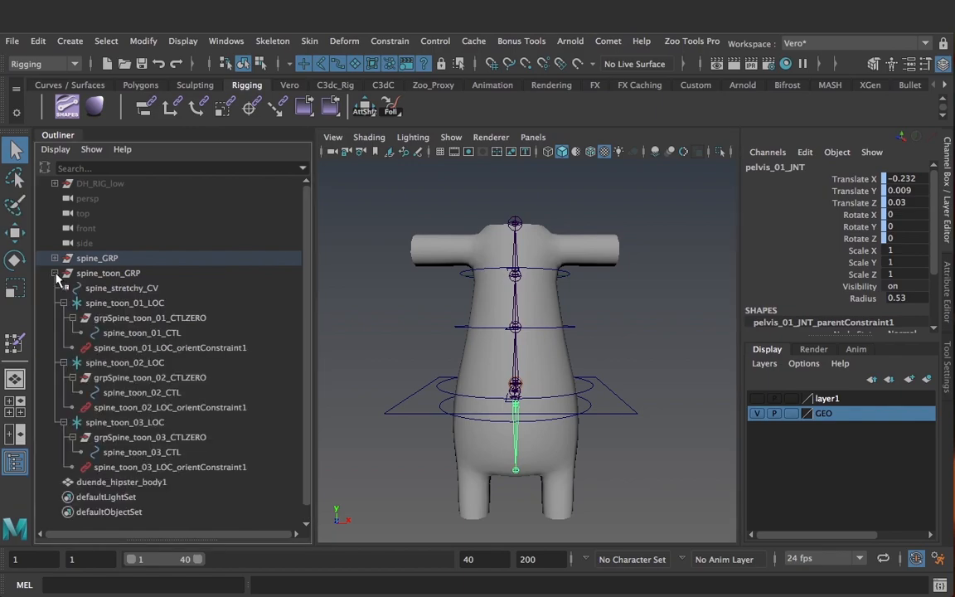
pyautogui.click(167, 333)
pyautogui.keyDown('ctrl'); pyautogui.click(143, 394); pyautogui.keyUp('ctrl')
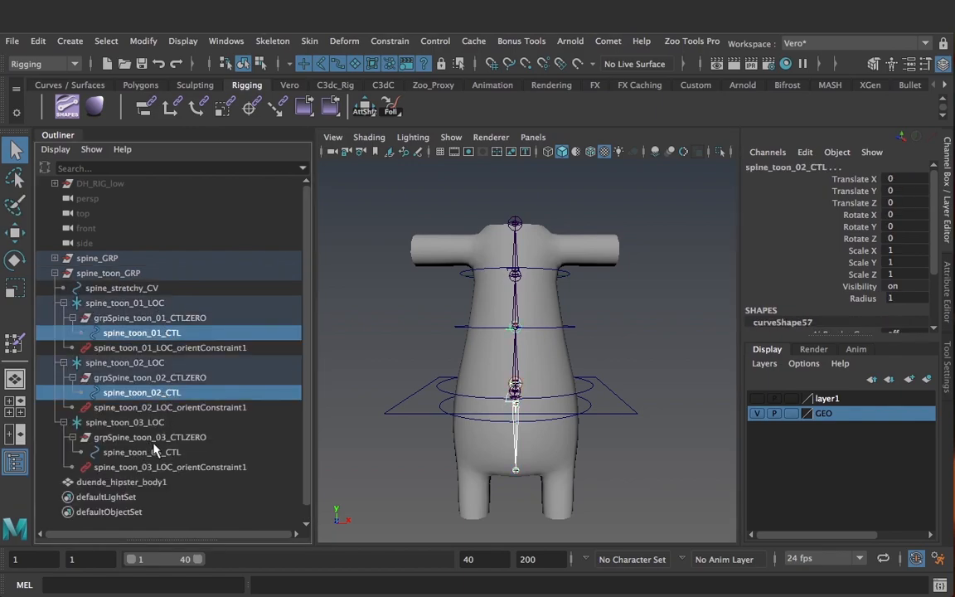
pyautogui.keyDown('ctrl'); pyautogui.click(160, 454); pyautogui.keyUp('ctrl')
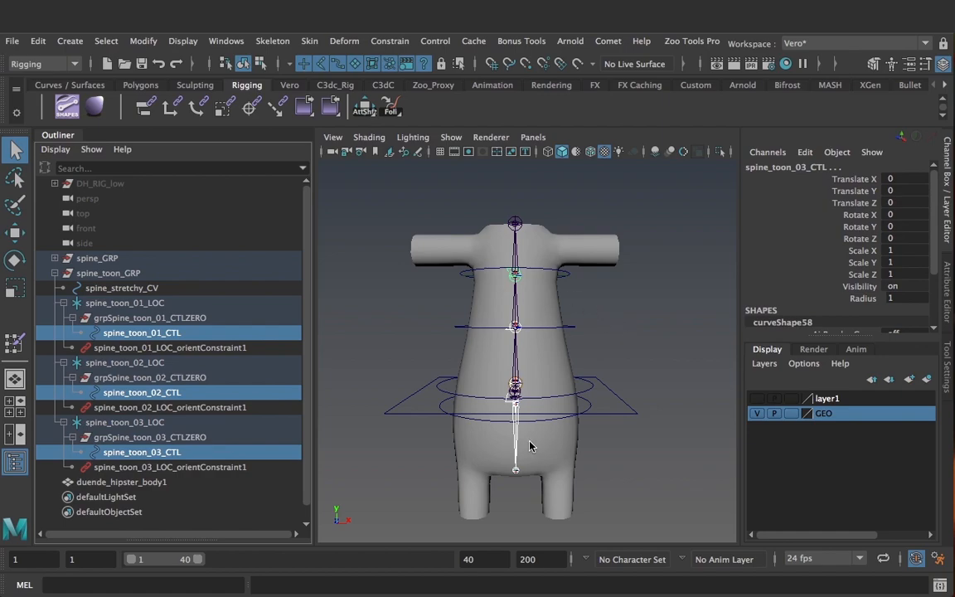
pyautogui.keyDown('shift'); pyautogui.click(543, 236); pyautogui.keyUp('shift')
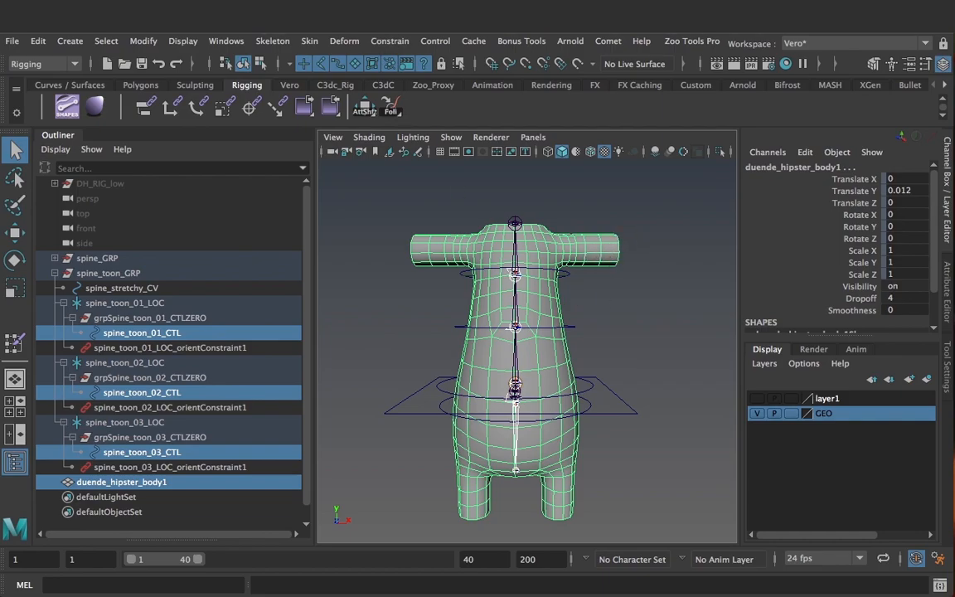
# - Bind the mesh with reset Bind Skin options, using selected joints, closest distance, dual quaternion, 5 max influences and a 4.0 dropoff rate
pyautogui.click(318, 44)
pyautogui.click(454, 78)
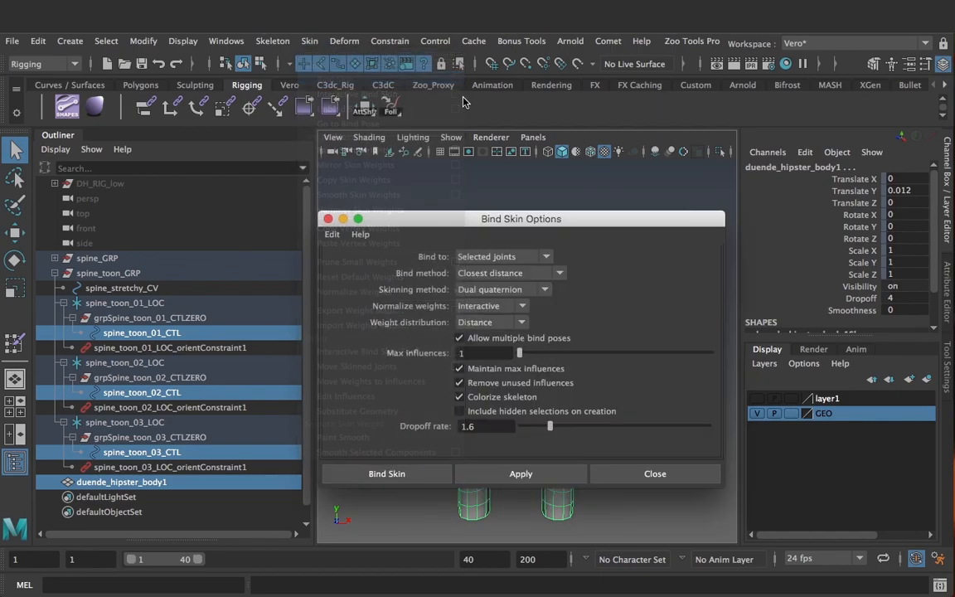
pyautogui.moveTo(492, 224); pyautogui.dragTo(641, 196)
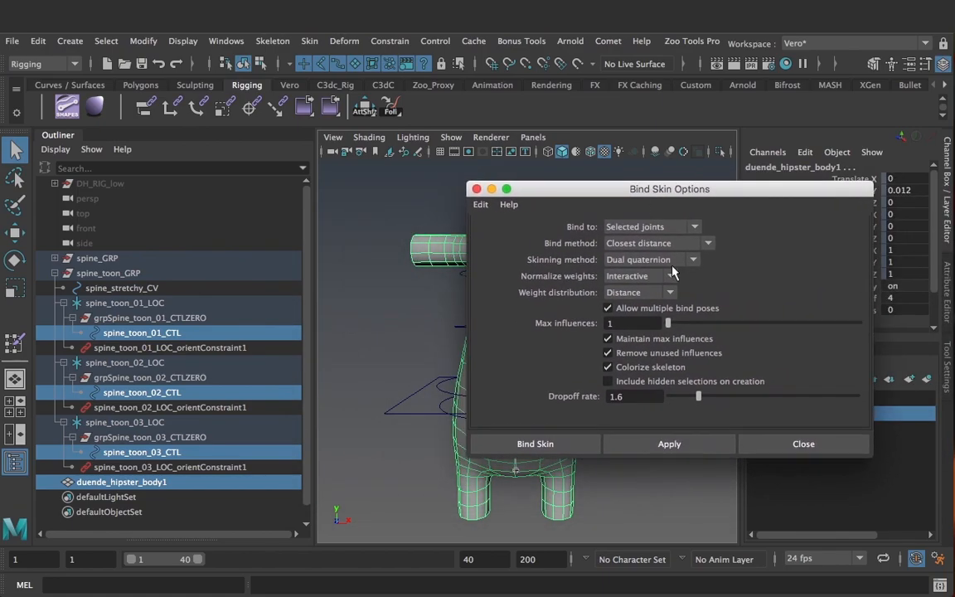
pyautogui.click(480, 204)
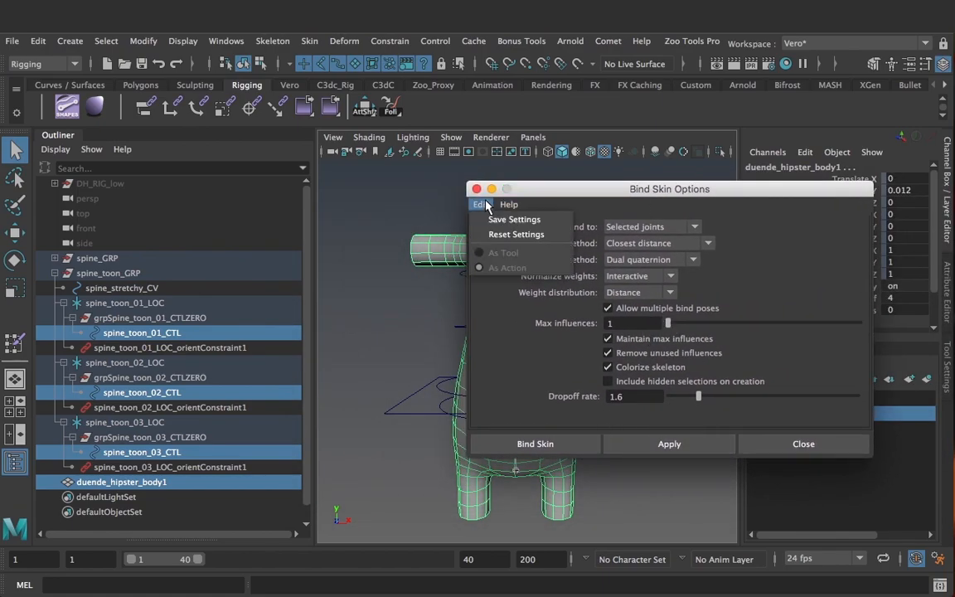
pyautogui.click(515, 234)
pyautogui.click(638, 260)
pyautogui.click(639, 271)
pyautogui.click(638, 227)
pyautogui.click(634, 258)
pyautogui.click(655, 243)
pyautogui.click(638, 256)
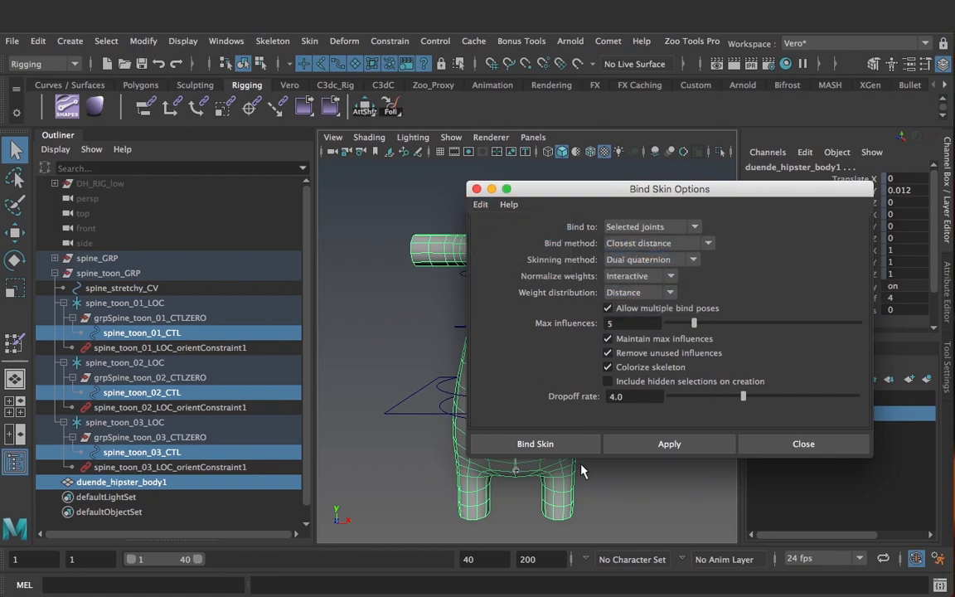
pyautogui.click(530, 443)
pyautogui.click(613, 377)
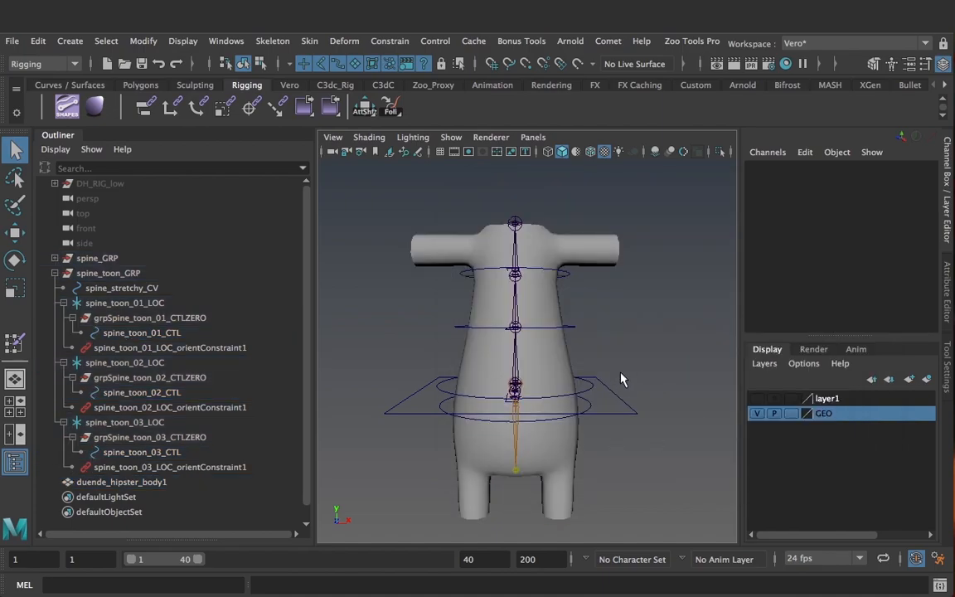
# - Test the body deformation by rotating the three main spine controls together, undoing each test pose
pyautogui.scroll(-2, 594, 371)
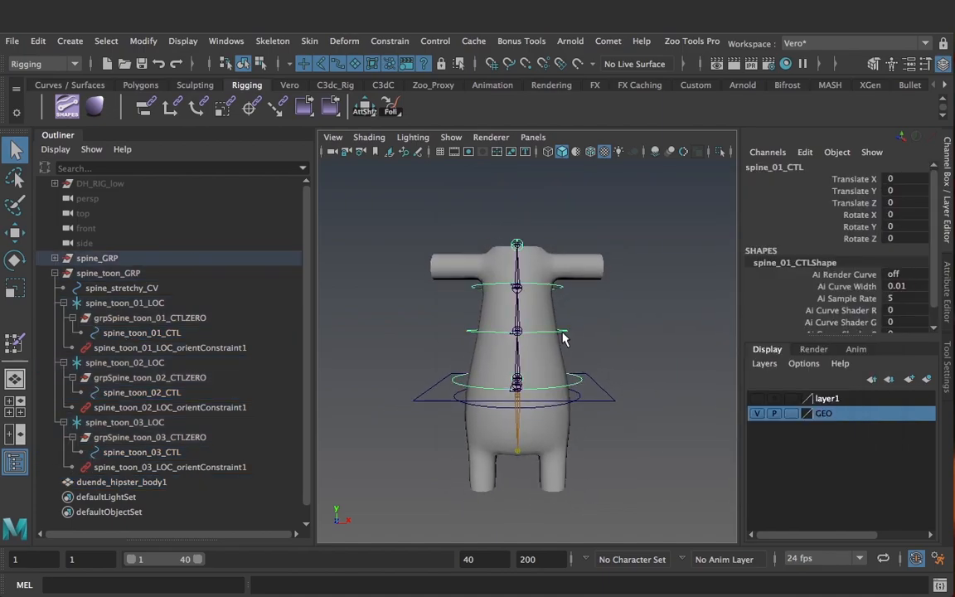
pyautogui.keyDown('alt'); pyautogui.moveTo(552, 263); pyautogui.dragTo(504, 209); pyautogui.keyUp('alt')
pyautogui.press('w')
pyautogui.hotkey('ctrl', 'z')
pyautogui.press('e')
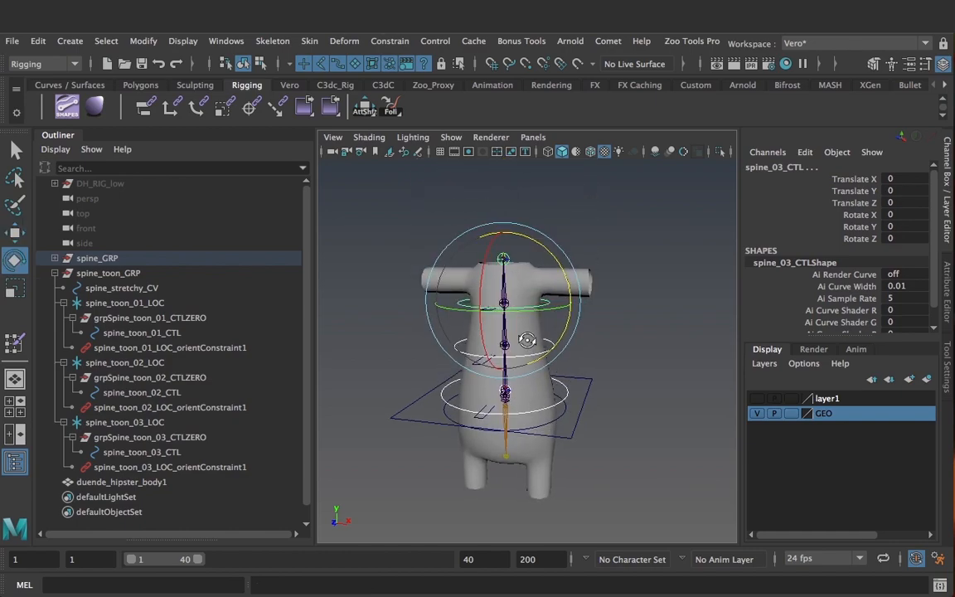
pyautogui.keyDown('alt'); pyautogui.moveTo(530, 339); pyautogui.dragTo(487, 330); pyautogui.keyUp('alt')
pyautogui.moveTo(463, 243); pyautogui.dragTo(495, 183)
pyautogui.hotkey('ctrl', 'z')
# - Test the body's stretching by moving the three main spine controls vertically, undoing each move
pyautogui.press('w')
pyautogui.keyDown('alt'); pyautogui.moveTo(548, 287); pyautogui.dragTo(630, 302); pyautogui.keyUp('alt')
pyautogui.keyDown('alt'); pyautogui.moveTo(630, 303); pyautogui.dragTo(568, 283, button='right'); pyautogui.keyUp('alt')
pyautogui.keyDown('alt'); pyautogui.moveTo(567, 284); pyautogui.dragTo(603, 281); pyautogui.keyUp('alt')
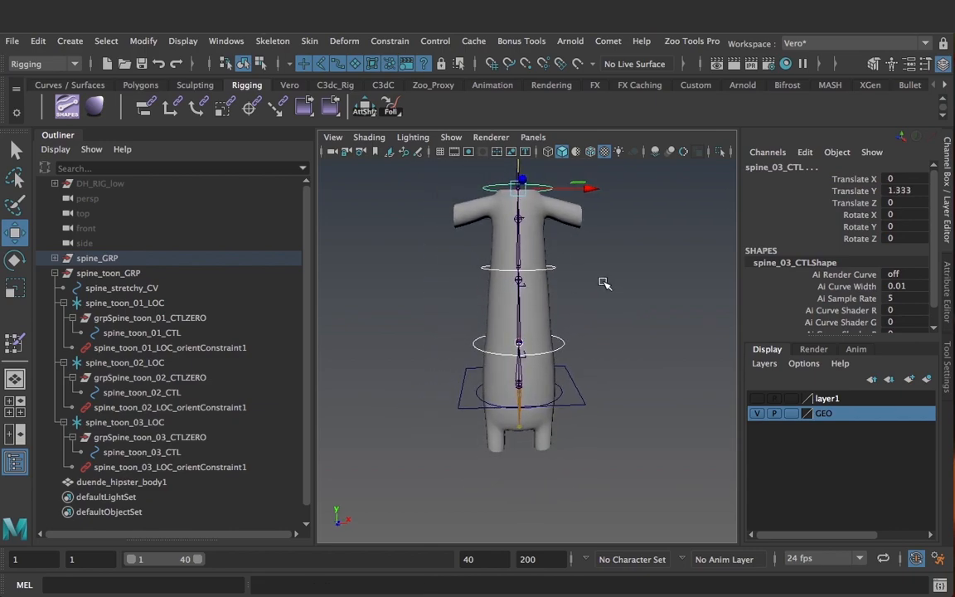
pyautogui.hotkey('ctrl', 'z')
pyautogui.moveTo(519, 273)
pyautogui.mouseDown()
pyautogui.moveTo(515, 237)
pyautogui.moveTo(517, 283)
pyautogui.moveTo(517, 231)
pyautogui.moveTo(514, 276)
pyautogui.moveTo(512, 237)
pyautogui.moveTo(516, 274)
pyautogui.moveTo(516, 253)
pyautogui.mouseUp()
pyautogui.hotkey('ctrl', 'z')
# - Test-move spine_toon_02_CTL to deform the middle of the body, and undo the move
pyautogui.keyDown('alt'); pyautogui.moveTo(515, 381); pyautogui.dragTo(584, 386, button='right'); pyautogui.keyUp('alt')
pyautogui.keyDown('alt'); pyautogui.moveTo(584, 385); pyautogui.dragTo(543, 374); pyautogui.keyUp('alt')
pyautogui.click(565, 375)
pyautogui.click(495, 345)
pyautogui.moveTo(515, 340); pyautogui.dragTo(473, 336)
pyautogui.hotkey('ctrl', 'z')
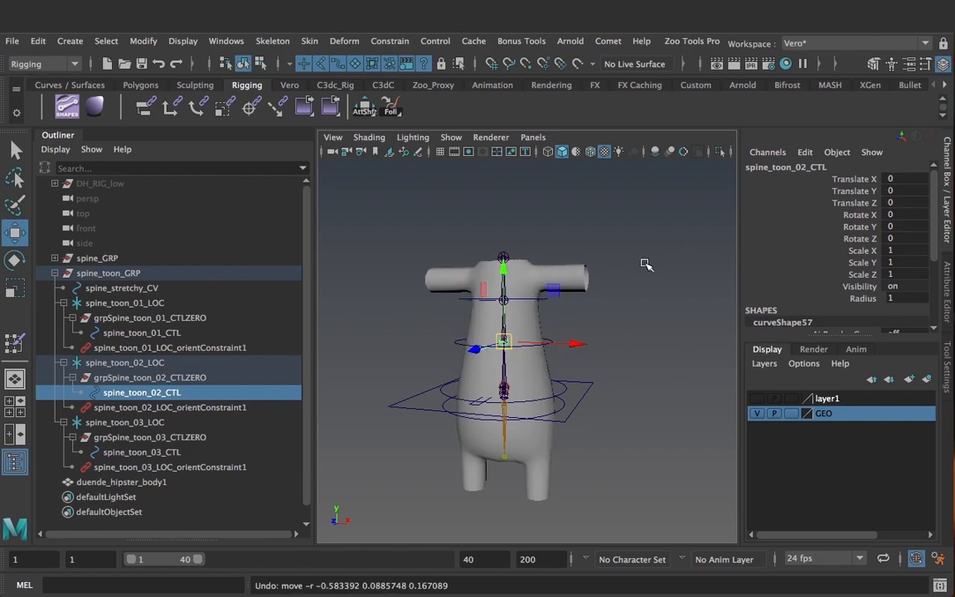
# - Test-move the uppermost and lowest spine toon controls to check their local deformation, undoing each move
pyautogui.click(644, 312)
pyautogui.keyDown('alt'); pyautogui.moveTo(571, 305); pyautogui.dragTo(590, 290, button='right'); pyautogui.keyUp('alt')
pyautogui.moveTo(590, 290)
pyautogui.keyDown('alt'); pyautogui.mouseDown()
pyautogui.moveTo(566, 301)
pyautogui.moveTo(588, 302)
pyautogui.mouseUp(); pyautogui.keyUp('alt')
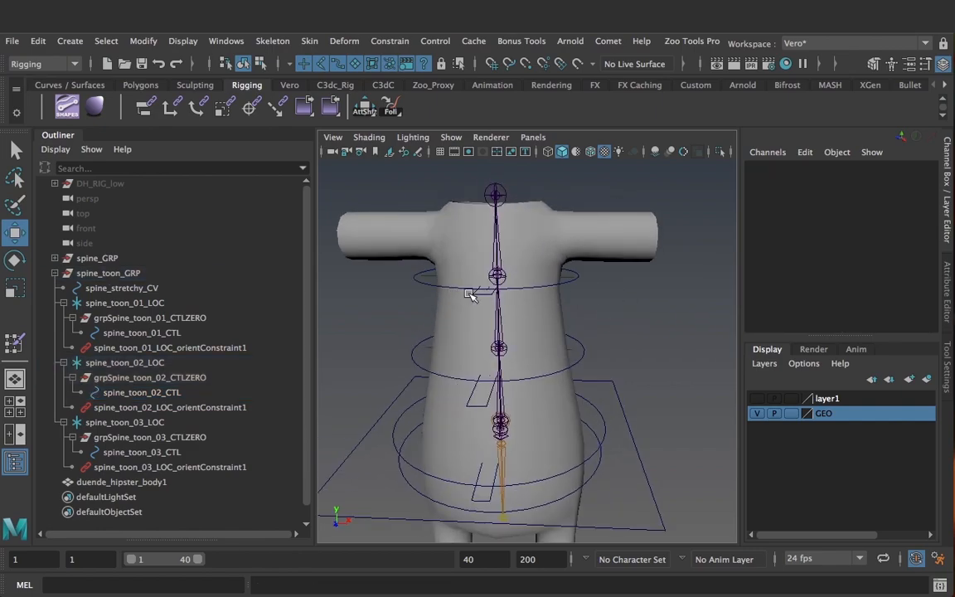
pyautogui.click(481, 293)
pyautogui.moveTo(496, 290)
pyautogui.mouseDown()
pyautogui.moveTo(518, 264)
pyautogui.moveTo(501, 294)
pyautogui.mouseUp()
pyautogui.hotkey('ctrl', 'z')
pyautogui.keyDown('alt'); pyautogui.moveTo(575, 355); pyautogui.dragTo(572, 269, button='middle'); pyautogui.keyUp('alt')
pyautogui.keyDown('alt'); pyautogui.moveTo(572, 282); pyautogui.dragTo(488, 296); pyautogui.keyUp('alt')
pyautogui.click(456, 338)
pyautogui.hotkey('ctrl', 'z')
# - Test-rotate pelvis_CTL and the spine control just above it, undoing each rotation
pyautogui.click(592, 344)
pyautogui.press('e')
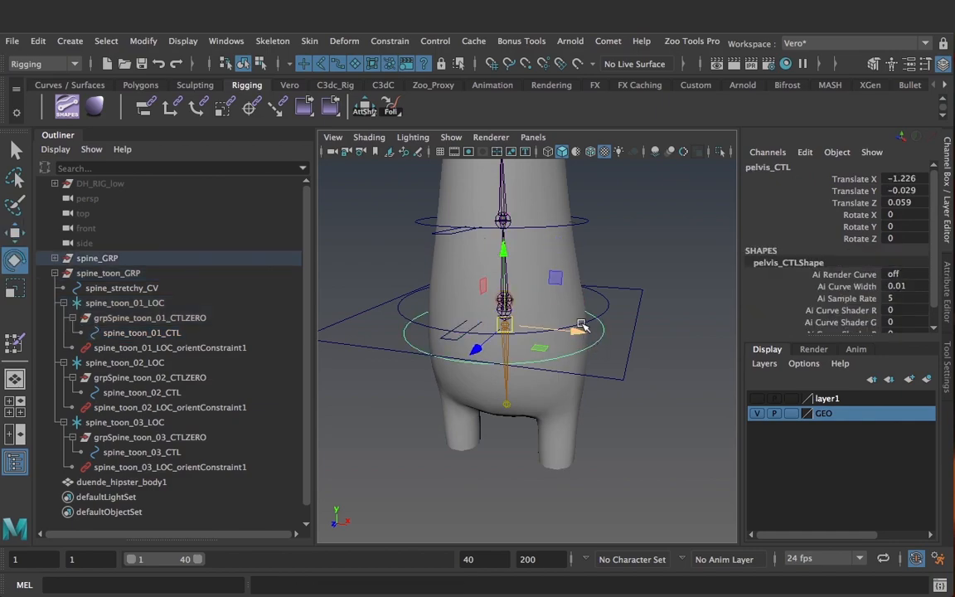
pyautogui.moveTo(557, 290); pyautogui.dragTo(543, 256)
pyautogui.hotkey('ctrl', 'z')
pyautogui.moveTo(485, 294)
pyautogui.mouseDown()
pyautogui.moveTo(474, 321)
pyautogui.moveTo(480, 276)
pyautogui.mouseUp()
pyautogui.hotkey('ctrl', 'z')
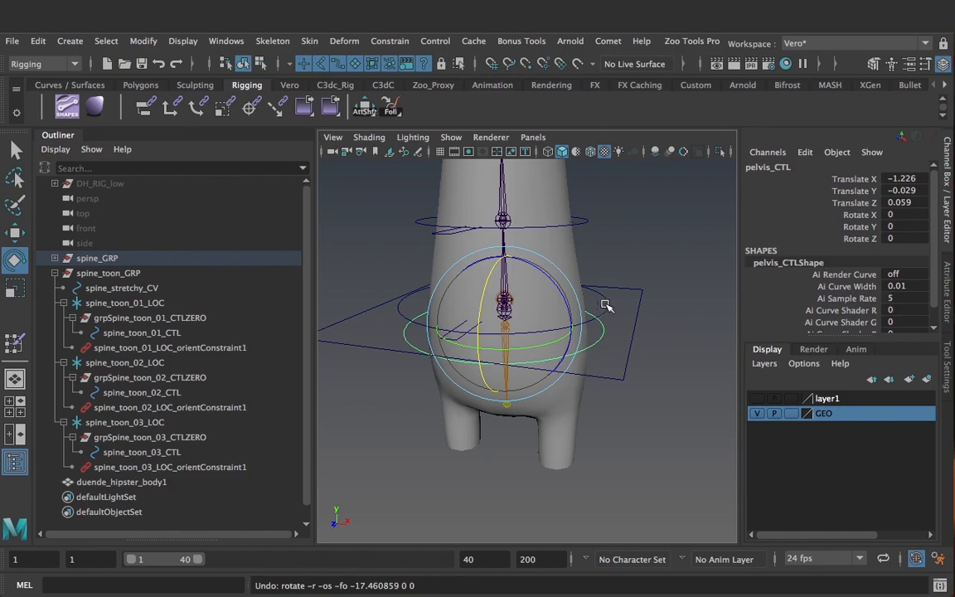
pyautogui.click(605, 307)
pyautogui.click(607, 301)
pyautogui.moveTo(592, 284); pyautogui.dragTo(550, 238)
pyautogui.hotkey('ctrl', 'z')
# - Test-move spine_03_CTL to check the upper body's deformation, undo the move and clear the selection
pyautogui.click(641, 241)
pyautogui.keyDown('alt'); pyautogui.moveTo(640, 242); pyautogui.dragTo(604, 367); pyautogui.keyUp('alt')
pyautogui.click(575, 281)
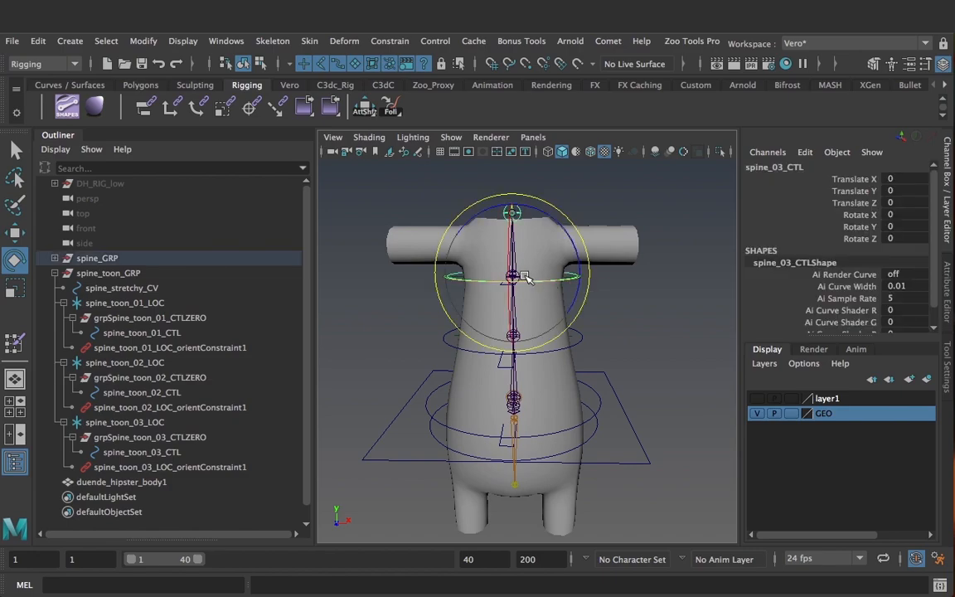
pyautogui.press('w')
pyautogui.moveTo(520, 274); pyautogui.dragTo(512, 267)
pyautogui.hotkey('ctrl', 'z')
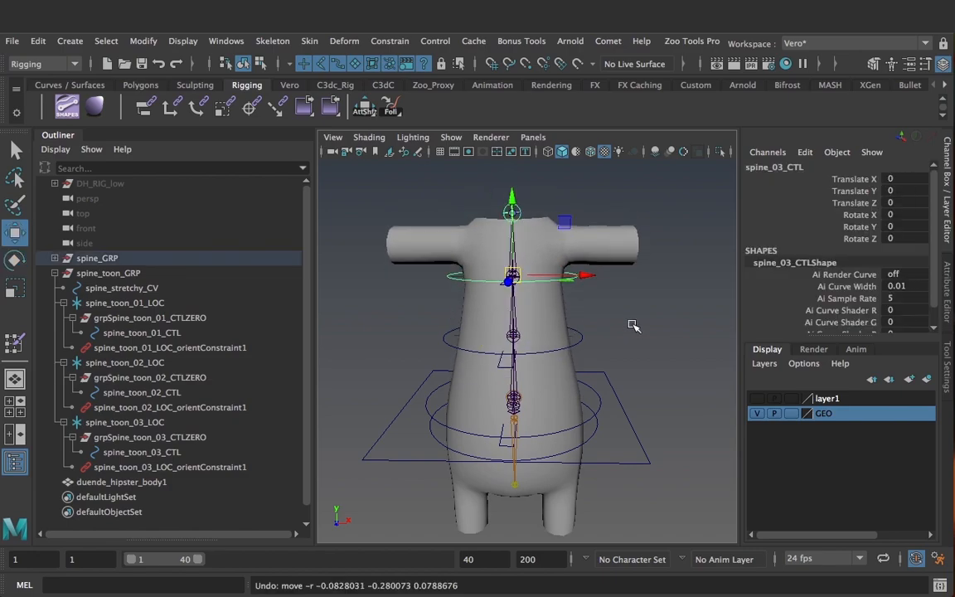
pyautogui.click(639, 327)
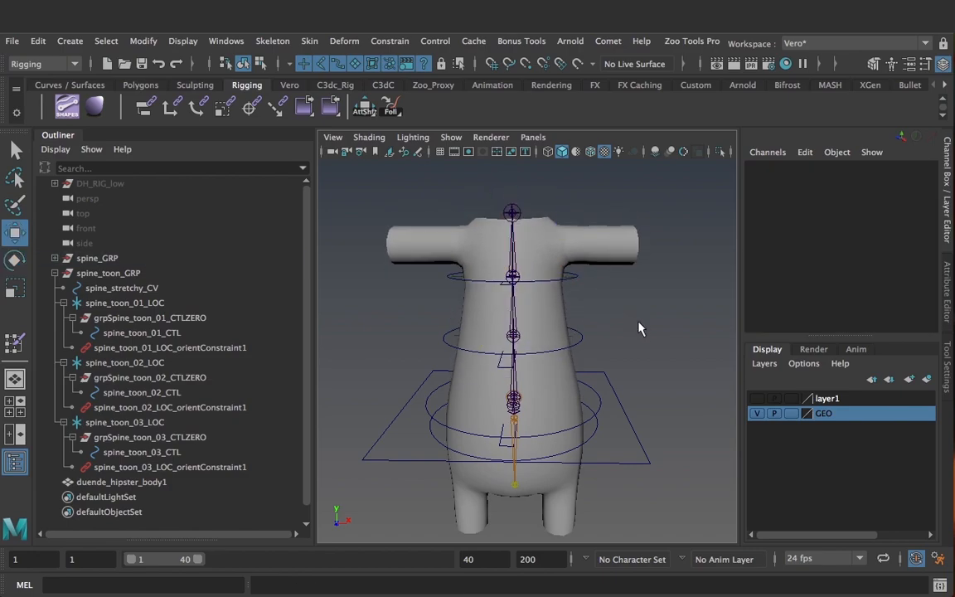
pyautogui.click(125, 288)
pyautogui.click(577, 279)
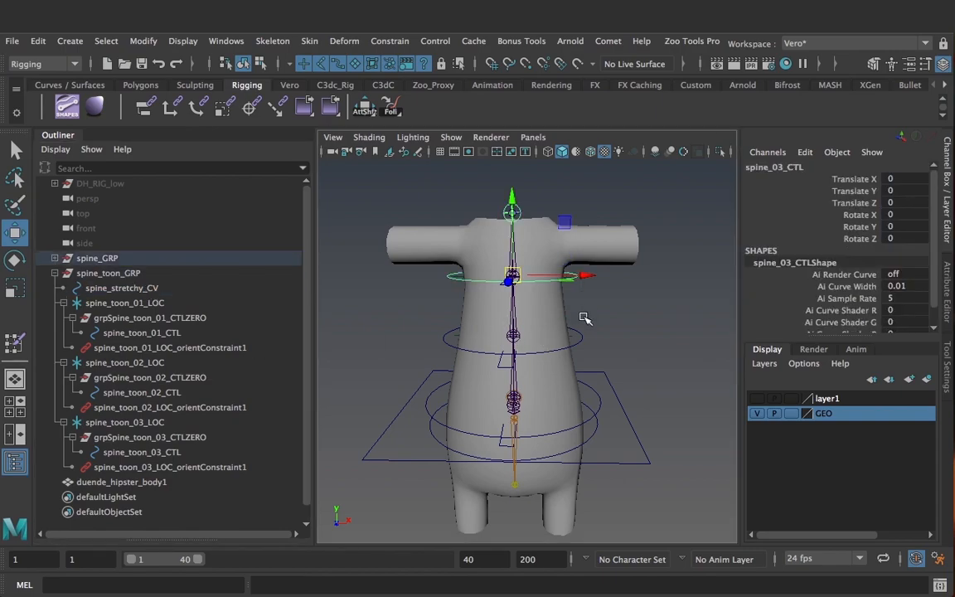
pyautogui.click(634, 362)
pyautogui.scroll(-1, 634, 364)
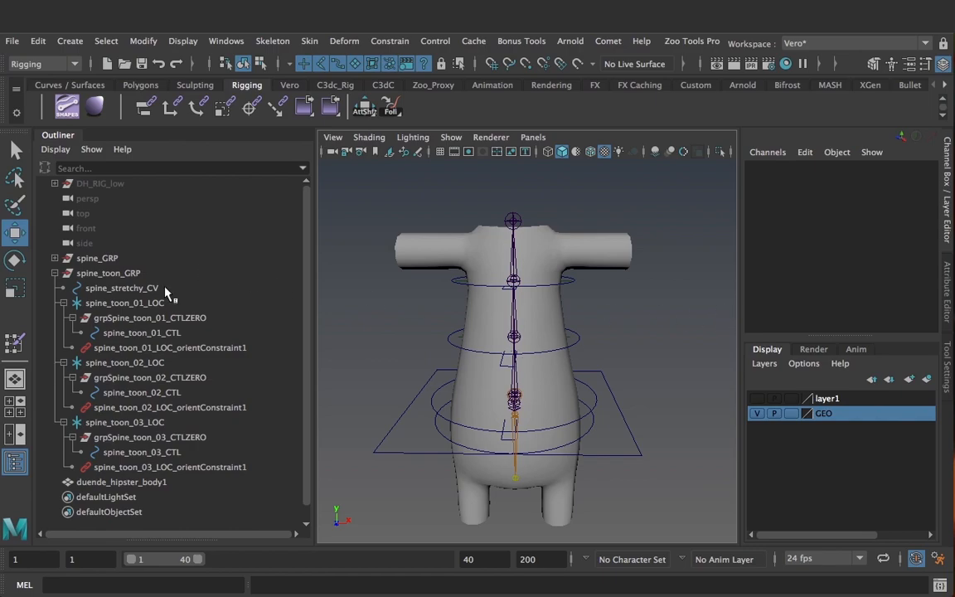
# - Open the Node Editor and add spine_stretchy_CV with its shape nodes to the graph
pyautogui.click(138, 288)
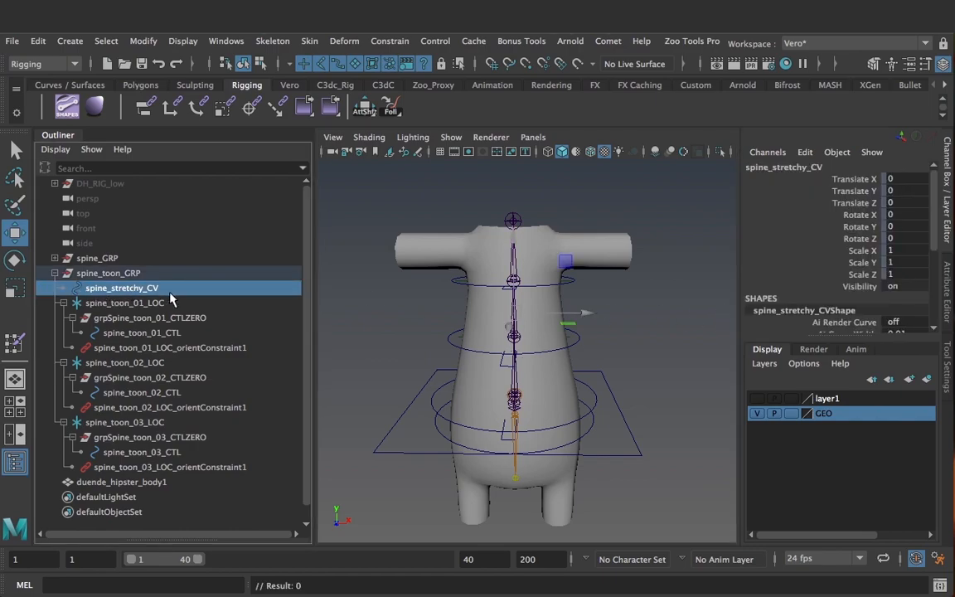
pyautogui.click(225, 41)
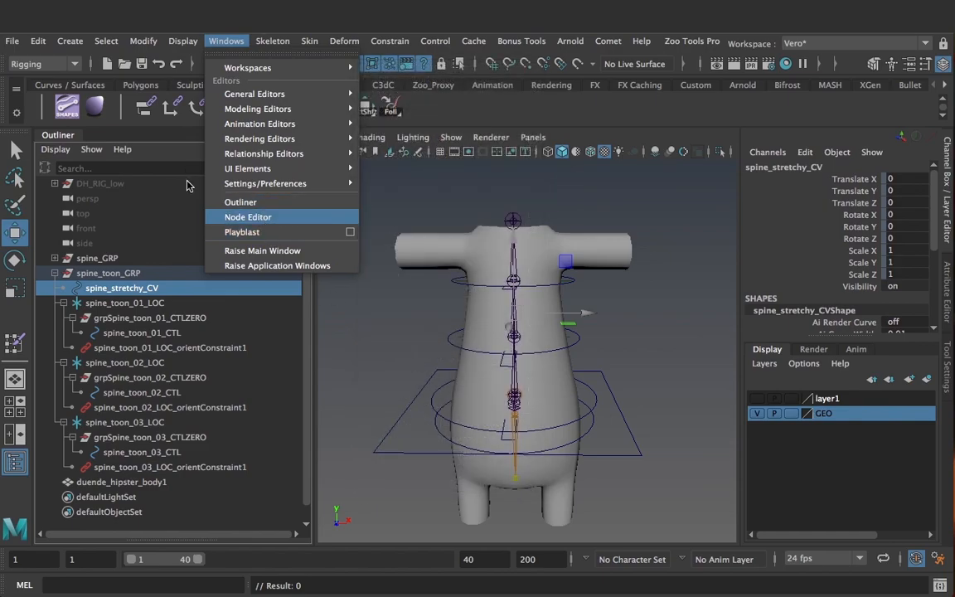
pyautogui.click(247, 217)
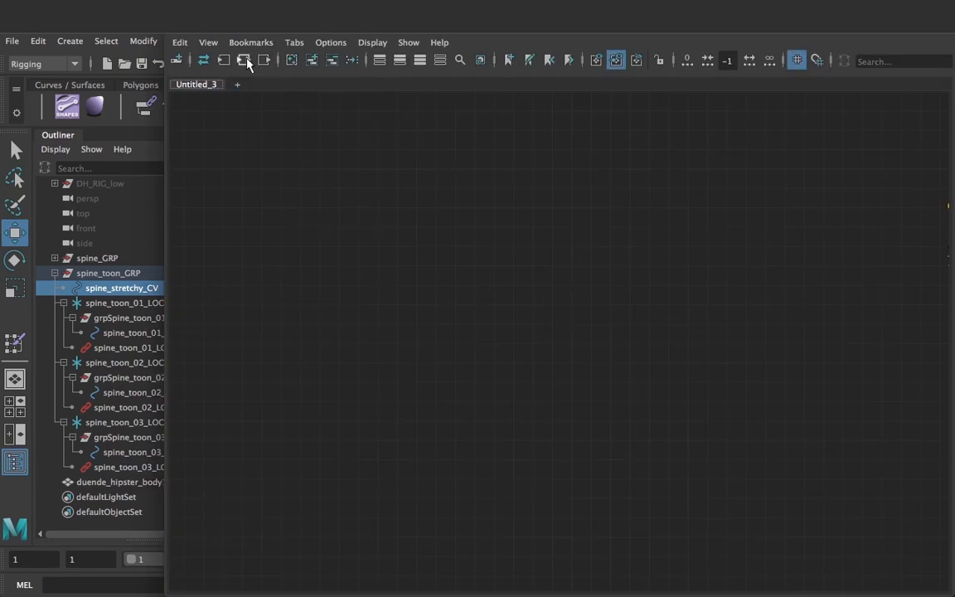
pyautogui.moveTo(130, 294); pyautogui.dragTo(411, 279)
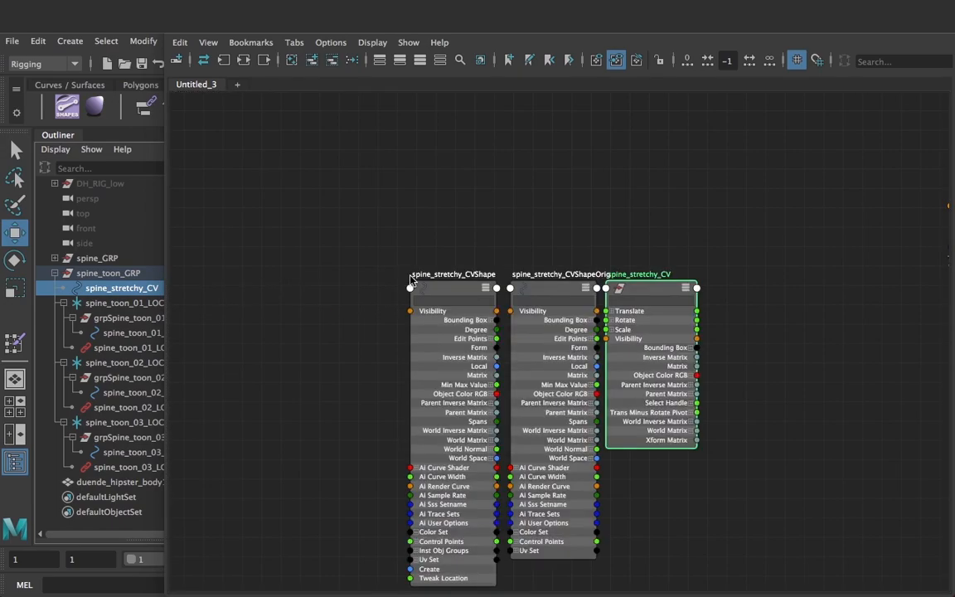
pyautogui.click(637, 243)
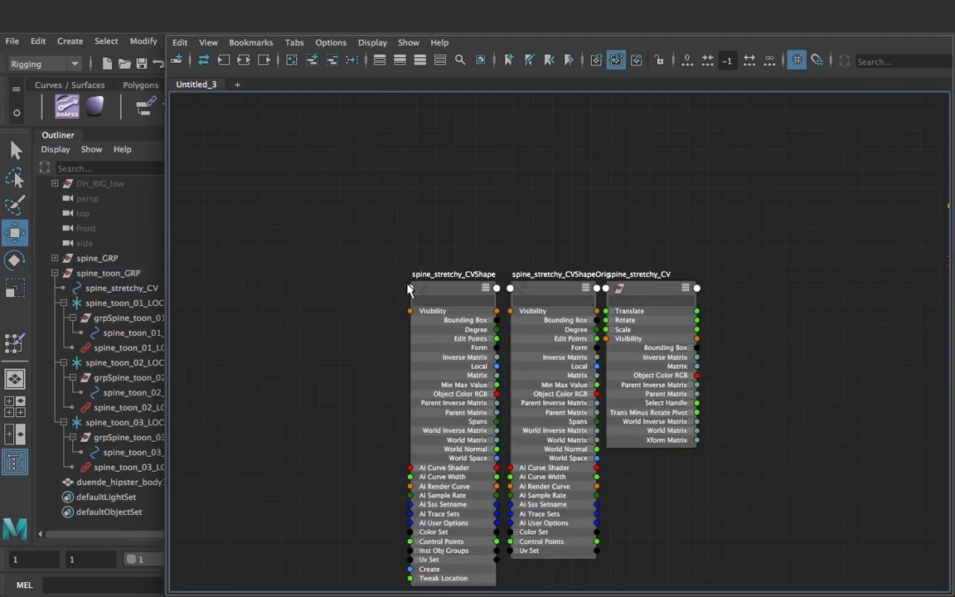
# - Reduce the graph to the spine_stretchy_CVShape node, removing bindPose17 and the other nodes, and show only its connected attributes
pyautogui.moveTo(464, 288); pyautogui.dragTo(458, 197)
pyautogui.moveTo(623, 181); pyautogui.dragTo(402, 122)
pyautogui.click(300, 60)
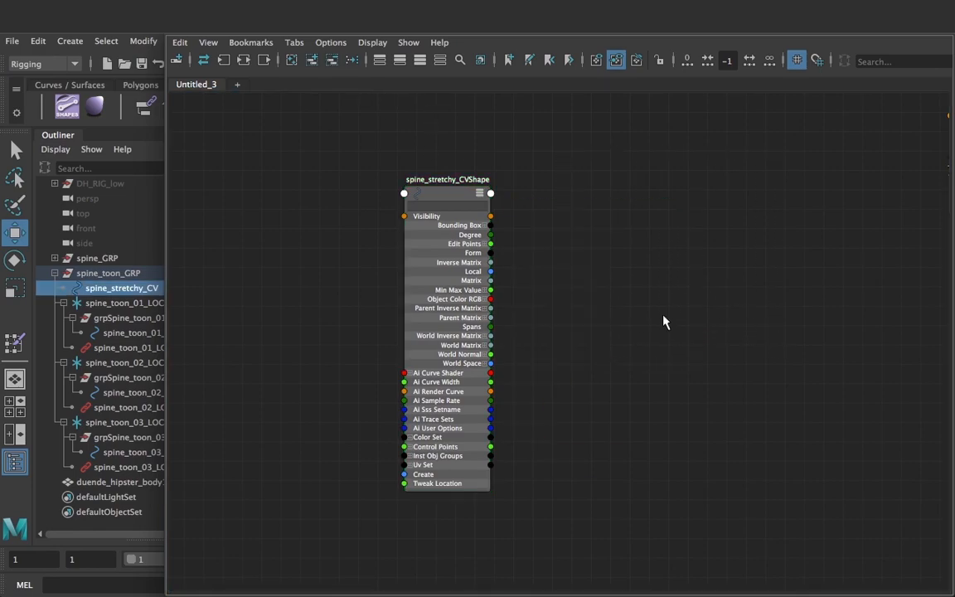
pyautogui.click(485, 224)
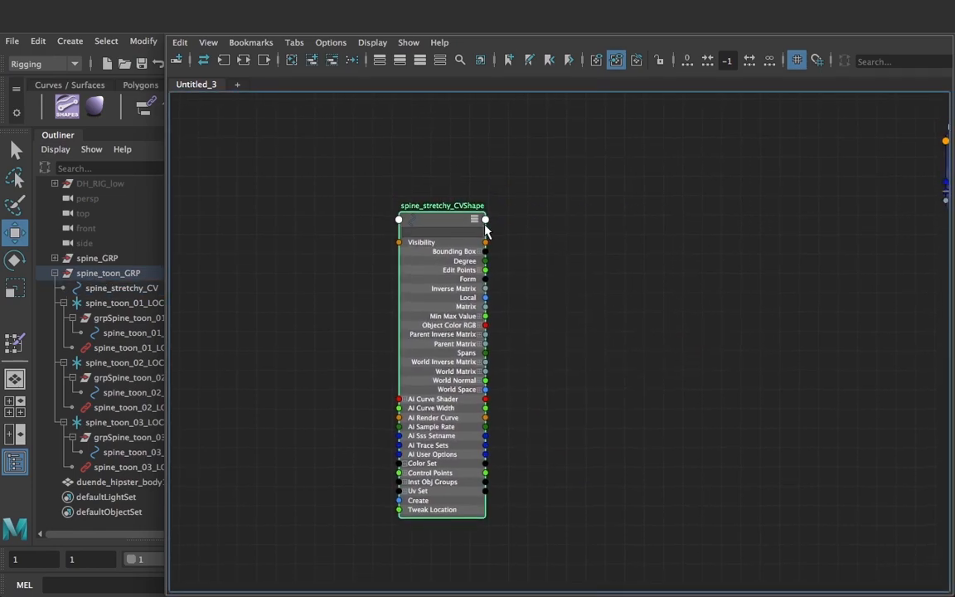
pyautogui.press('2')
pyautogui.keyDown('alt'); pyautogui.moveTo(570, 241); pyautogui.dragTo(416, 346, button='middle'); pyautogui.keyUp('alt')
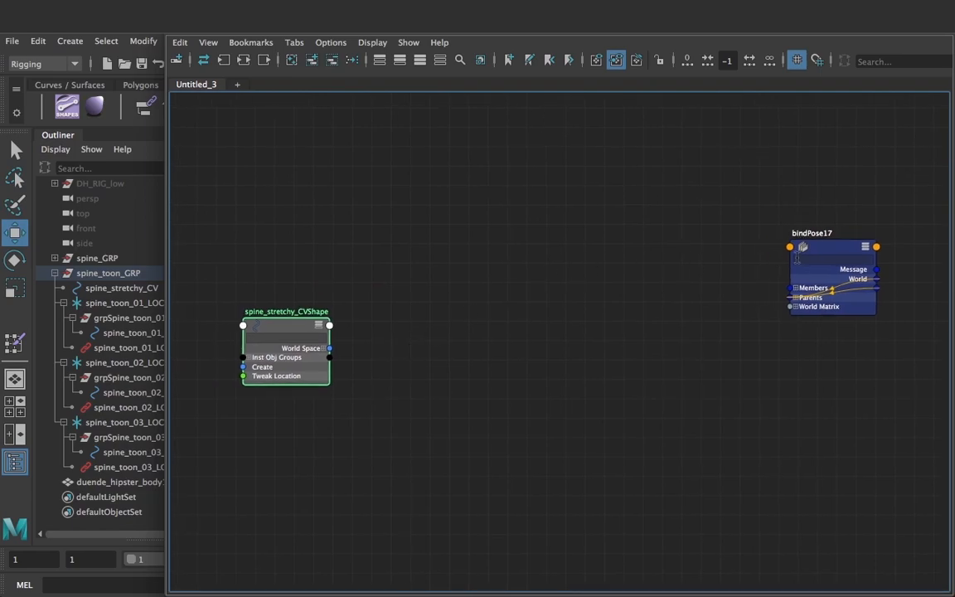
pyautogui.click(817, 247)
pyautogui.click(331, 60)
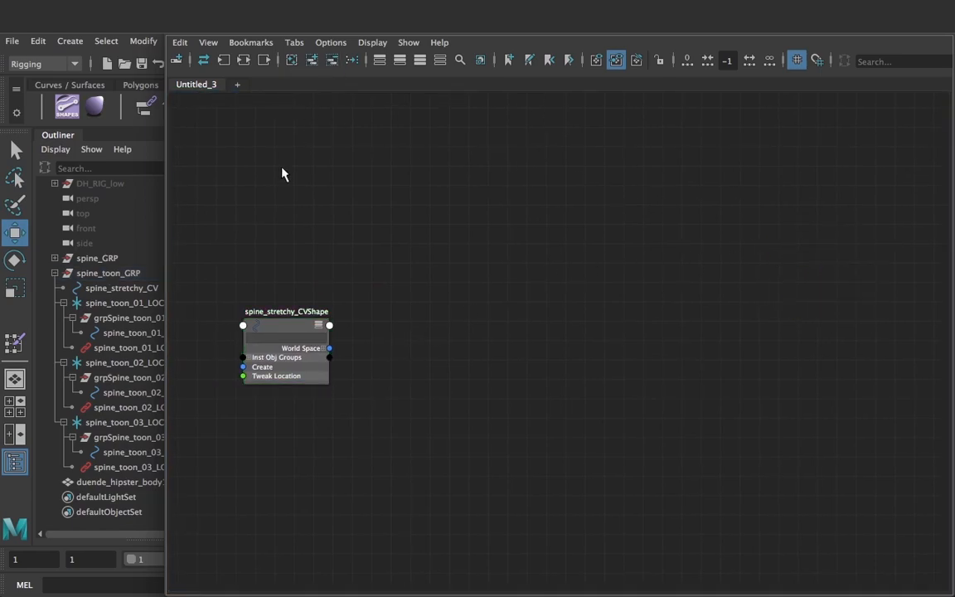
# - Create a curveInfo node and place it beside spine_stretchy_CVShape in the graph
pyautogui.press('f')
pyautogui.press('Tab')
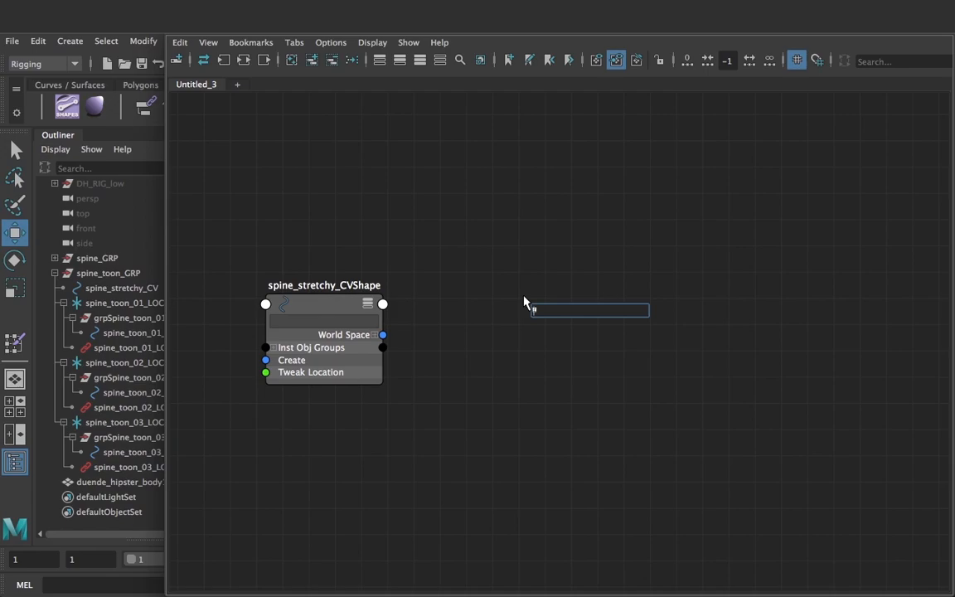
pyautogui.write('CURV')
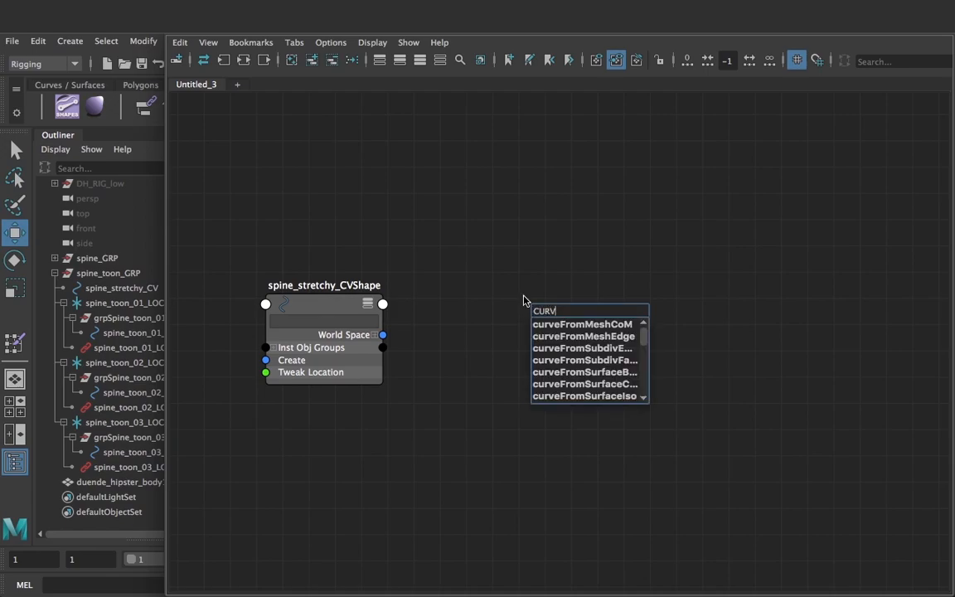
pyautogui.write('EIN')
pyautogui.press('Down')
pyautogui.press('Return')
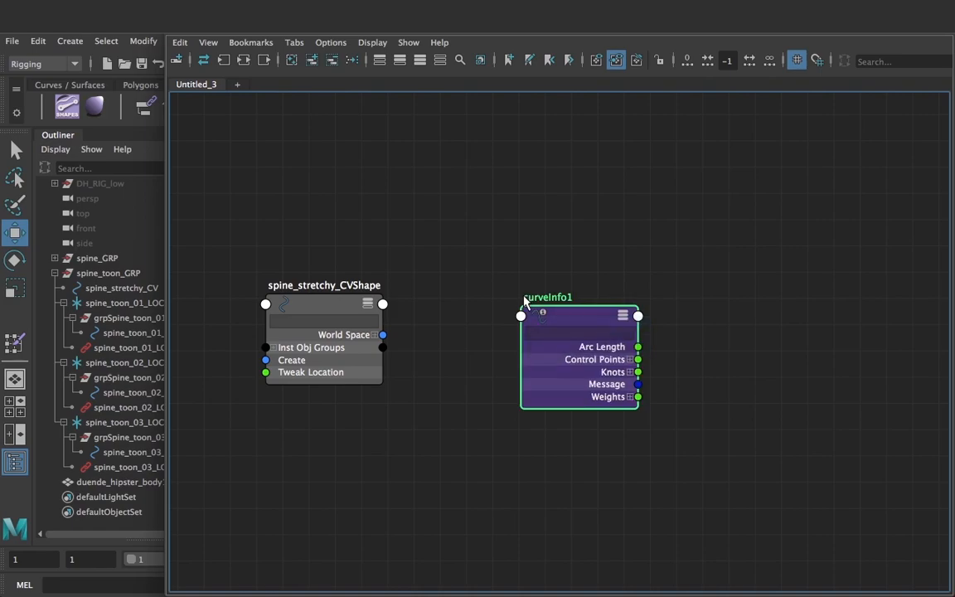
pyautogui.moveTo(577, 325); pyautogui.dragTo(476, 264)
# - Create a multiplyDivide node in the graph and place it beside the curveInfo1 node
pyautogui.click(652, 428)
pyautogui.press('Tab')
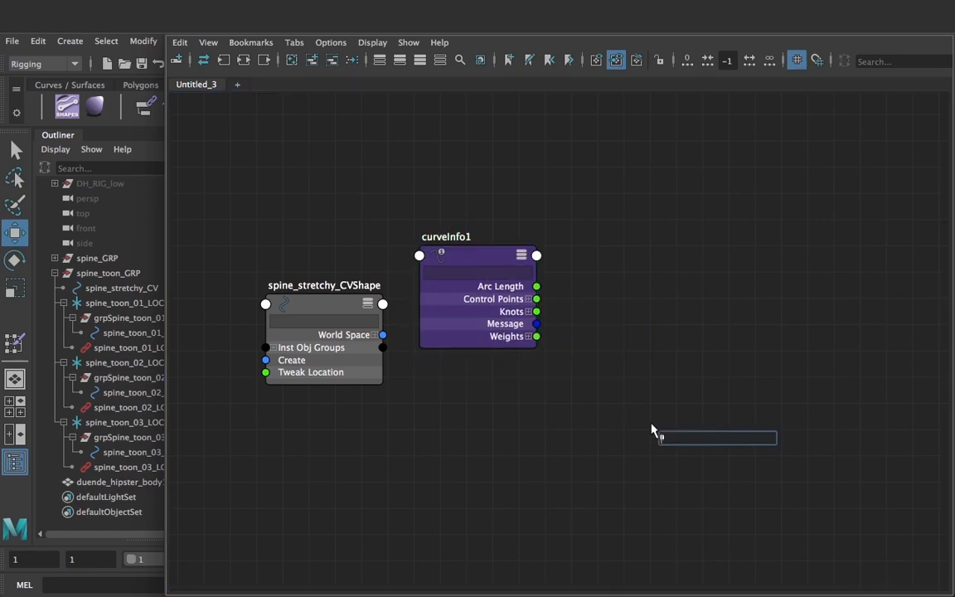
pyautogui.write('DIVID')
pyautogui.press('Down')
pyautogui.press('Down')
pyautogui.press('Return')
pyautogui.moveTo(678, 427); pyautogui.dragTo(598, 339)
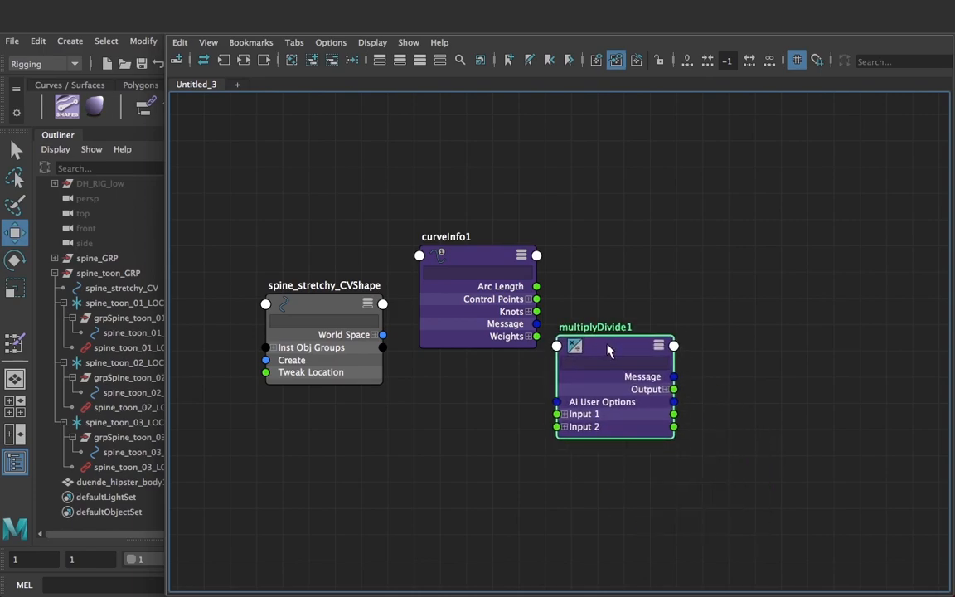
# - Duplicate the multiplyDivide node twice and spread the curveInfo and multiplyDivide nodes apart in the graph
pyautogui.hotkey('ctrl', 'd')
pyautogui.hotkey('ctrl', 'd')
pyautogui.moveTo(624, 352); pyautogui.dragTo(664, 354)
pyautogui.moveTo(429, 266); pyautogui.dragTo(457, 308)
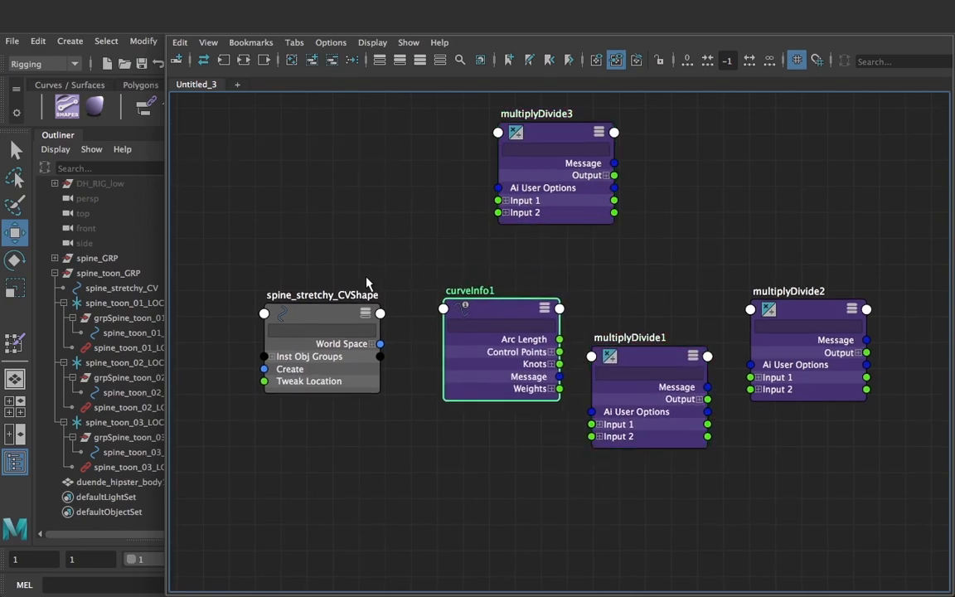
# - Rename the curveInfo1 node as spine_stretchy_info, reusing the name copied from spine_stretchy_CVShape
pyautogui.doubleClick(326, 299)
pyautogui.hotkey('ctrl', 'c')
pyautogui.doubleClick(469, 291)
pyautogui.hotkey('ctrl', 'v')
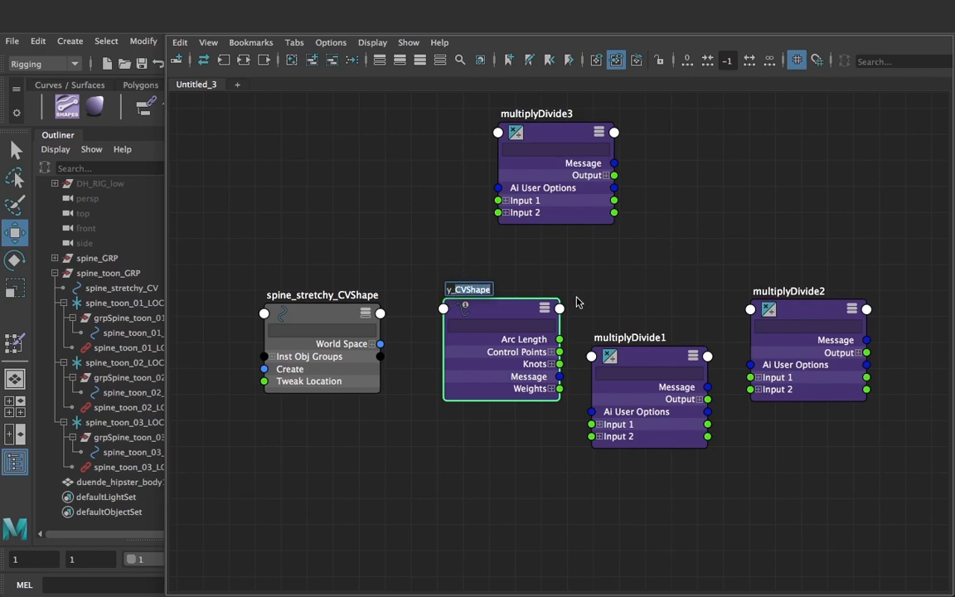
pyautogui.press('BackSpace')
pyautogui.press('BackSpace')
pyautogui.press('BackSpace')
pyautogui.press('BackSpace')
pyautogui.press('BackSpace')
pyautogui.press('BackSpace')
pyautogui.press('BackSpace')
pyautogui.write('INFO')
pyautogui.press('BackSpace')
pyautogui.press('BackSpace')
pyautogui.press('BackSpace')
pyautogui.press('BackSpace')
pyautogui.write('info')
# - Rename the multiplyDivide1 node as spine_stretchy_DIV1
pyautogui.doubleClick(646, 338)
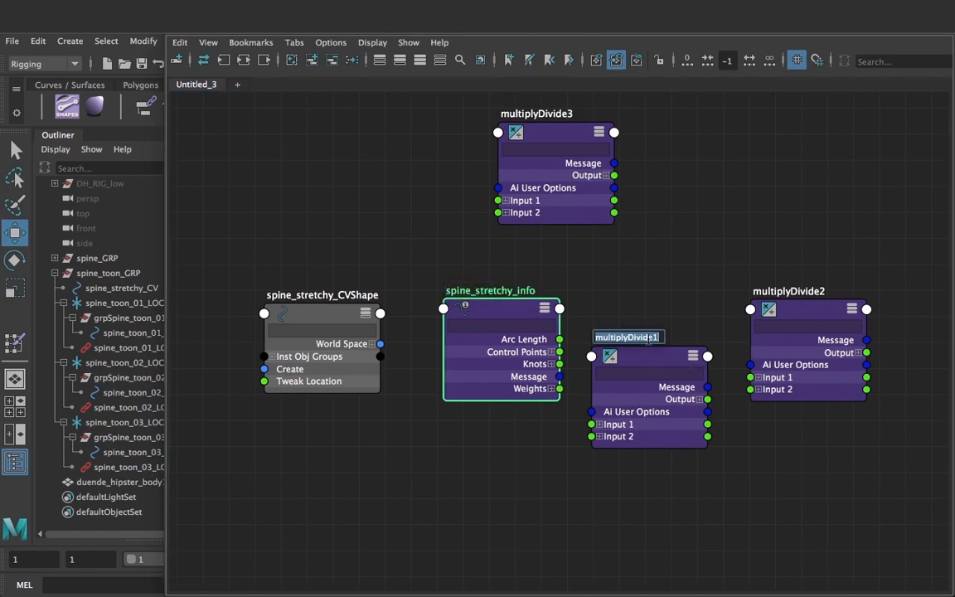
pyautogui.hotkey('ctrl', 'v')
pyautogui.moveTo(631, 337); pyautogui.dragTo(742, 332)
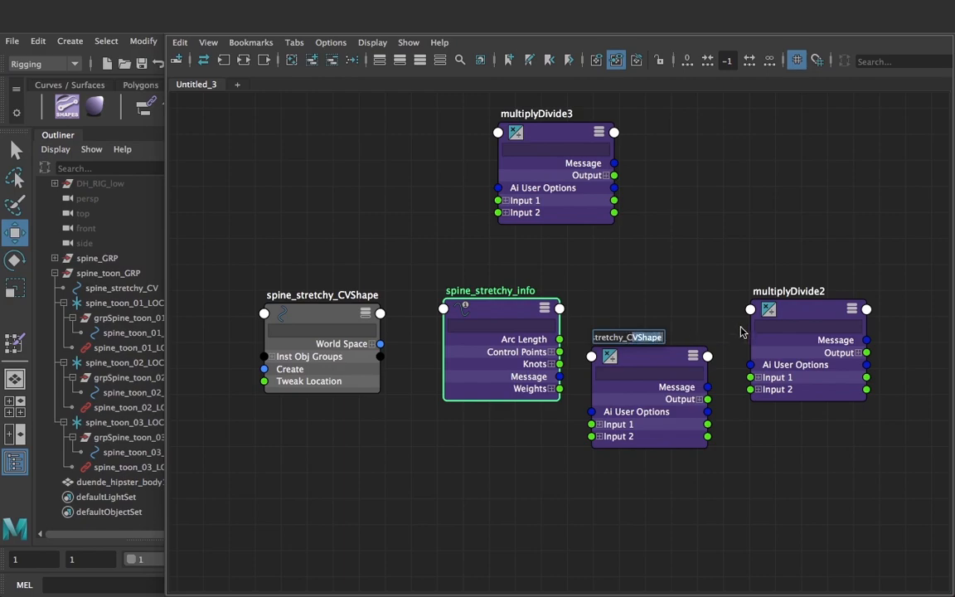
pyautogui.press('BackSpace')
pyautogui.press('BackSpace')
pyautogui.write('DIV1')
# - Rename the multiplyDivide2 node as spine_invert_POW1
pyautogui.doubleClick(763, 290)
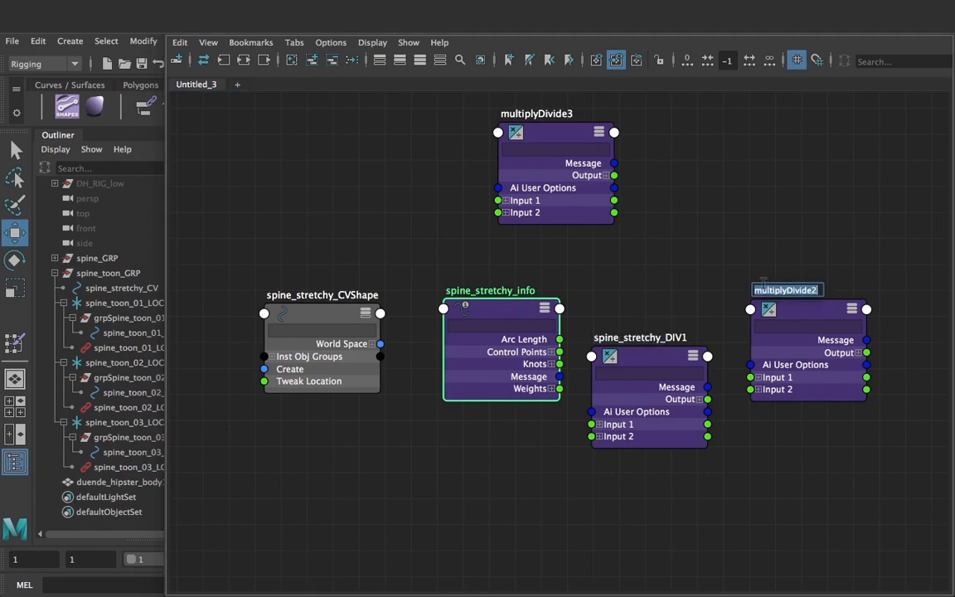
pyautogui.write('spine_')
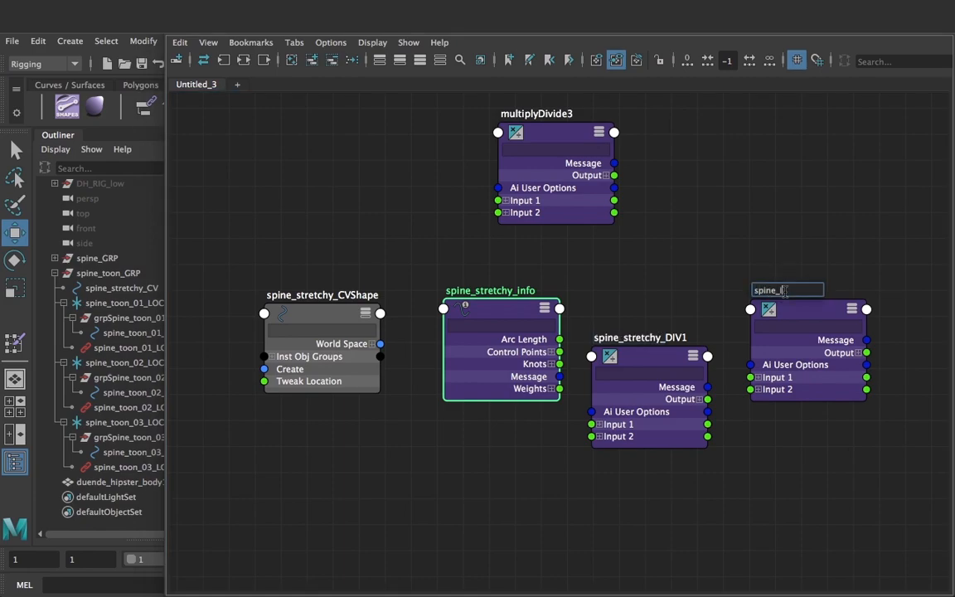
pyautogui.write('invert_POW1')
pyautogui.click(686, 362)
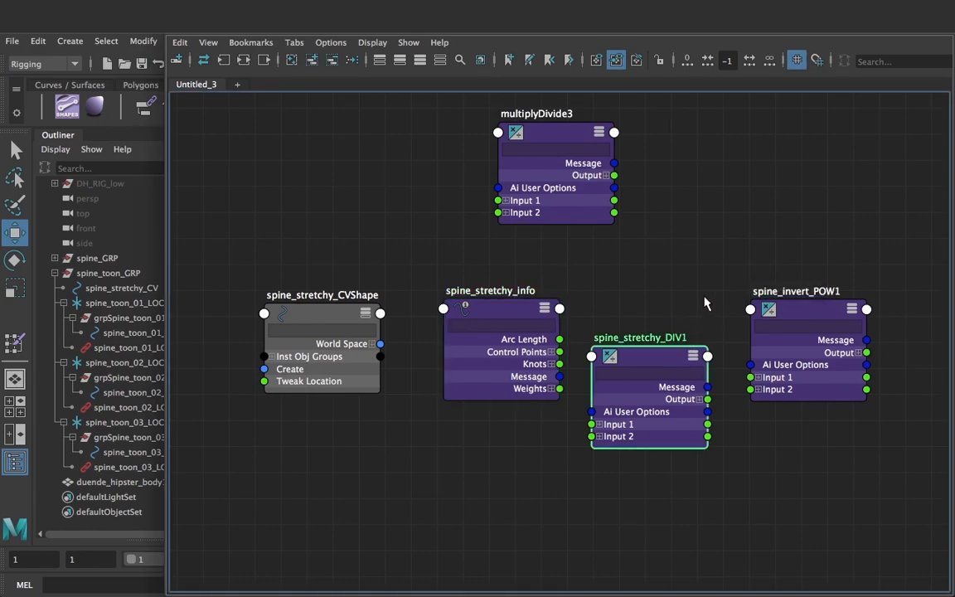
pyautogui.click(768, 253)
# - Rename the multiplyDivide3 node as spine_squash_DIV1 and move it above spine_stretchy_DIV1
pyautogui.doubleClick(554, 115)
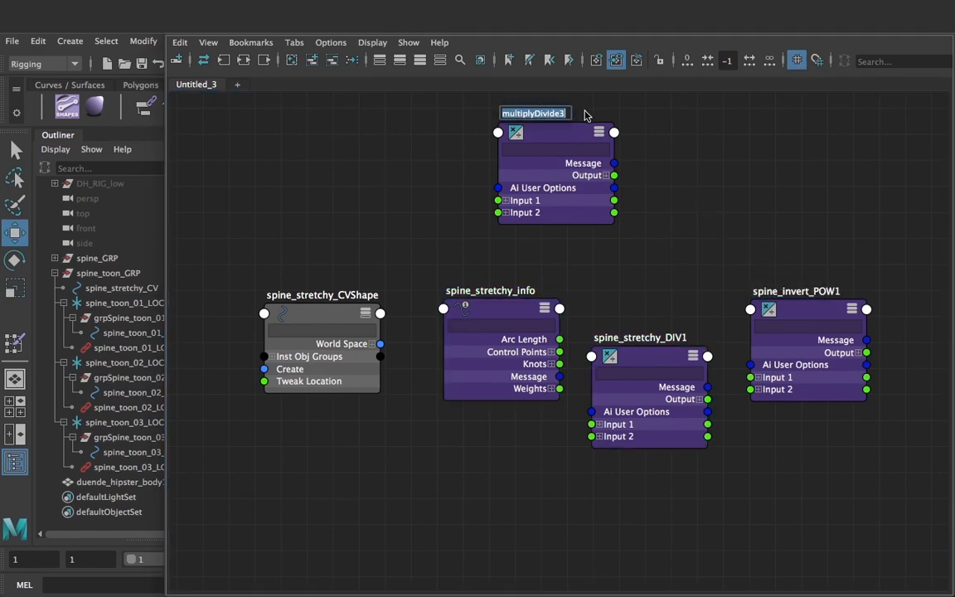
pyautogui.write('spine_squa')
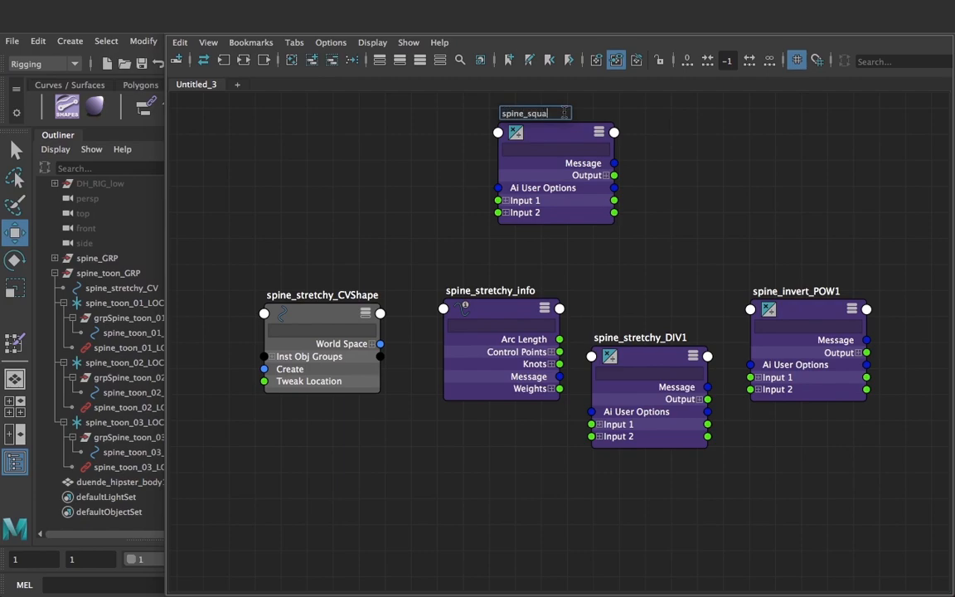
pyautogui.write('sh_DIV1')
pyautogui.press('Return')
pyautogui.moveTo(572, 114); pyautogui.dragTo(643, 148)
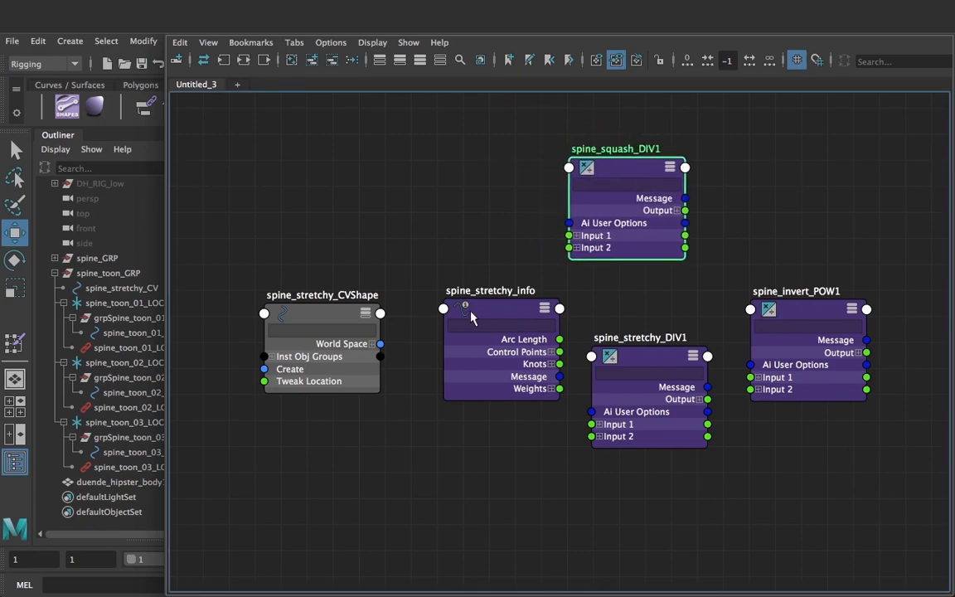
# - Expand the World Space outputs of spine_stretchy_CVShape and line up the nodes in flow order, with spine_squash_DIV1 above spine_invert_POW1
pyautogui.click(372, 345)
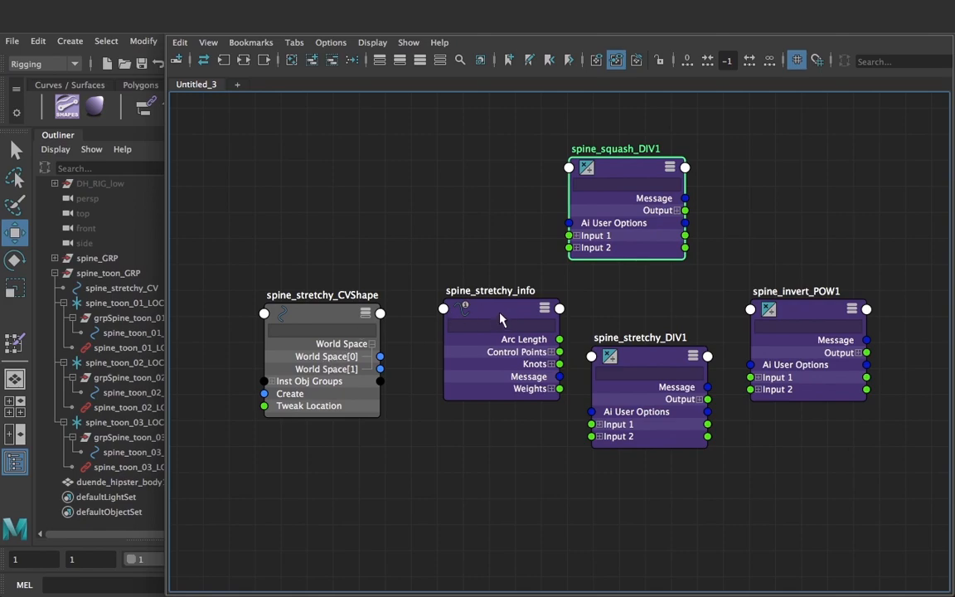
pyautogui.moveTo(499, 319); pyautogui.dragTo(493, 328)
pyautogui.moveTo(661, 362); pyautogui.dragTo(677, 324)
pyautogui.moveTo(835, 309); pyautogui.dragTo(893, 310)
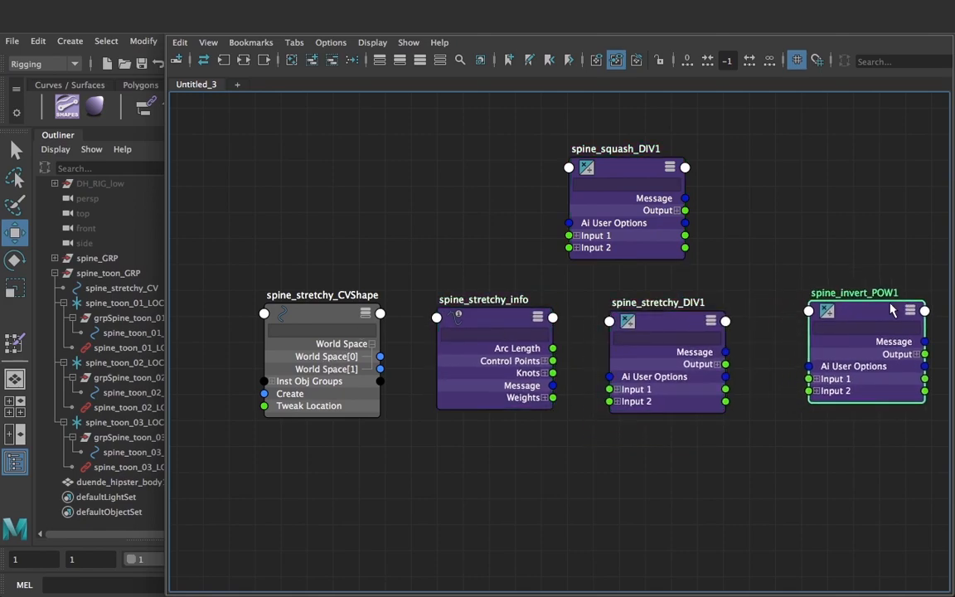
pyautogui.moveTo(630, 174); pyautogui.dragTo(854, 166)
pyautogui.moveTo(871, 330); pyautogui.dragTo(864, 355)
pyautogui.moveTo(856, 159); pyautogui.dragTo(864, 189)
pyautogui.keyDown('alt'); pyautogui.moveTo(669, 212); pyautogui.dragTo(618, 221, button='middle'); pyautogui.keyUp('alt')
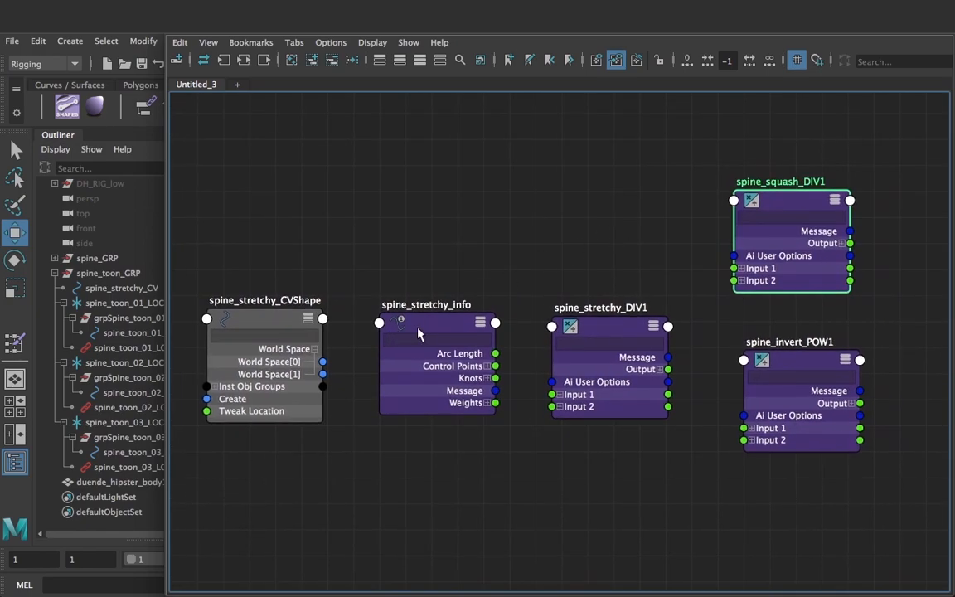
pyautogui.keyDown('alt'); pyautogui.moveTo(515, 208); pyautogui.dragTo(551, 205, button='middle'); pyautogui.keyUp('alt')
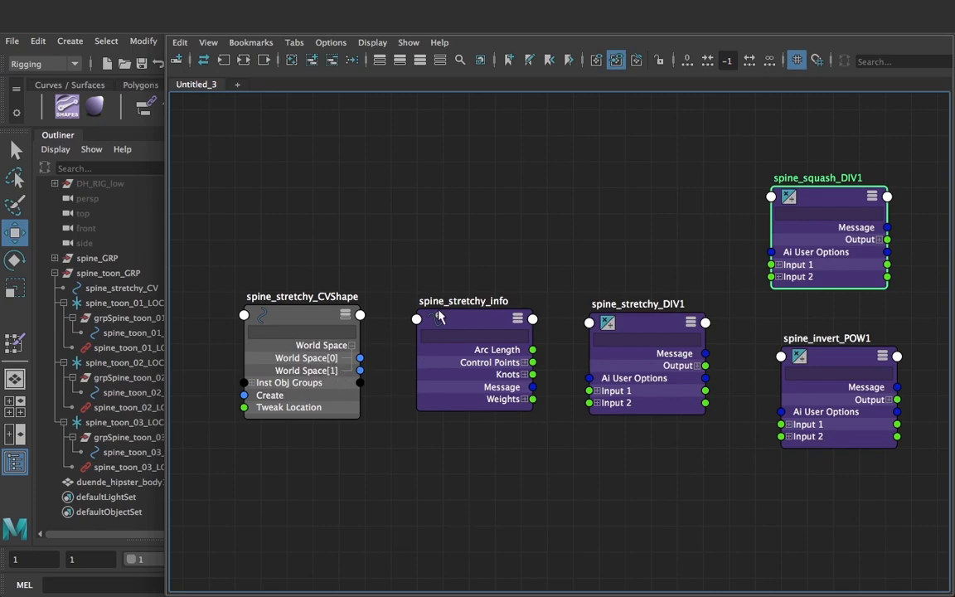
pyautogui.moveTo(468, 325); pyautogui.dragTo(470, 325)
pyautogui.moveTo(666, 327); pyautogui.dragTo(673, 321)
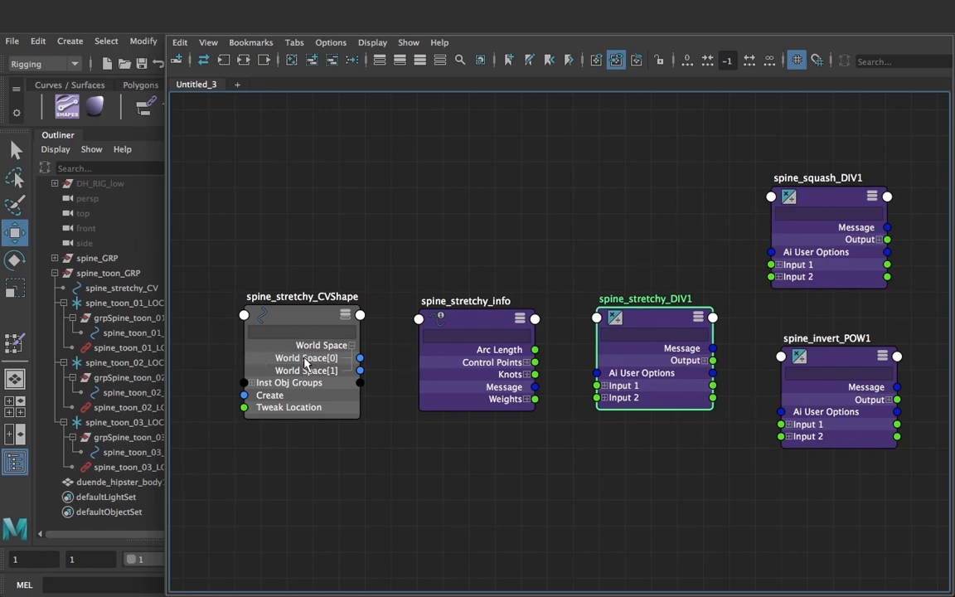
# - Connect World Space[0] of spine_stretchy_CVShape to the Input Curve attribute of spine_stretchy_info
pyautogui.moveTo(359, 358); pyautogui.dragTo(422, 322)
pyautogui.click(447, 326)
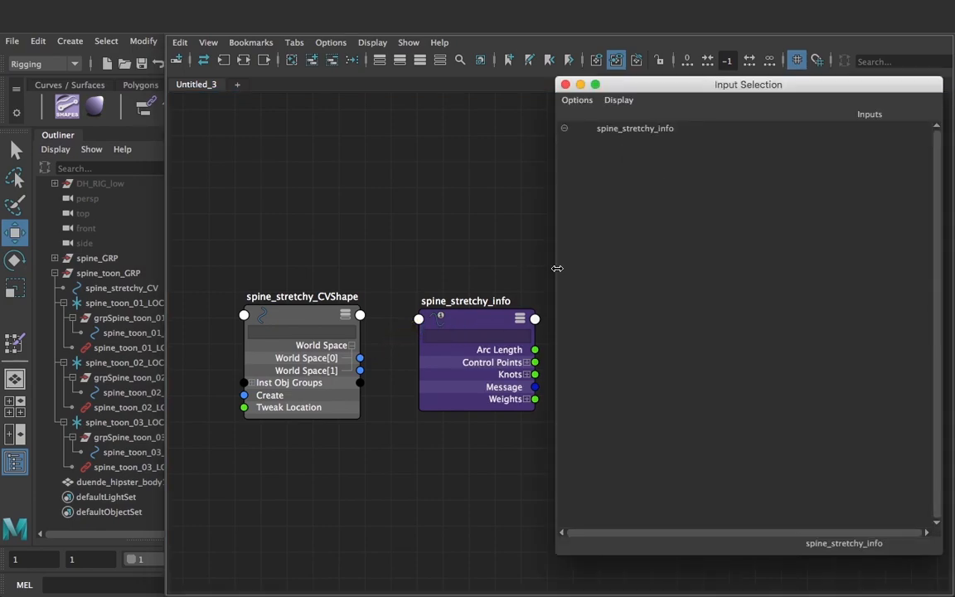
pyautogui.click(618, 101)
pyautogui.click(605, 187)
pyautogui.click(601, 187)
# - Connect the Arc Length of spine_stretchy_info to Input 1X of spine_stretchy_DIV1
pyautogui.moveTo(478, 318)
pyautogui.mouseDown()
pyautogui.moveTo(475, 305)
pyautogui.moveTo(463, 315)
pyautogui.mouseUp()
pyautogui.keyDown('alt'); pyautogui.moveTo(496, 274); pyautogui.dragTo(414, 272, button='middle'); pyautogui.keyUp('alt')
pyautogui.moveTo(581, 311); pyautogui.dragTo(587, 309)
pyautogui.moveTo(439, 346); pyautogui.dragTo(521, 317)
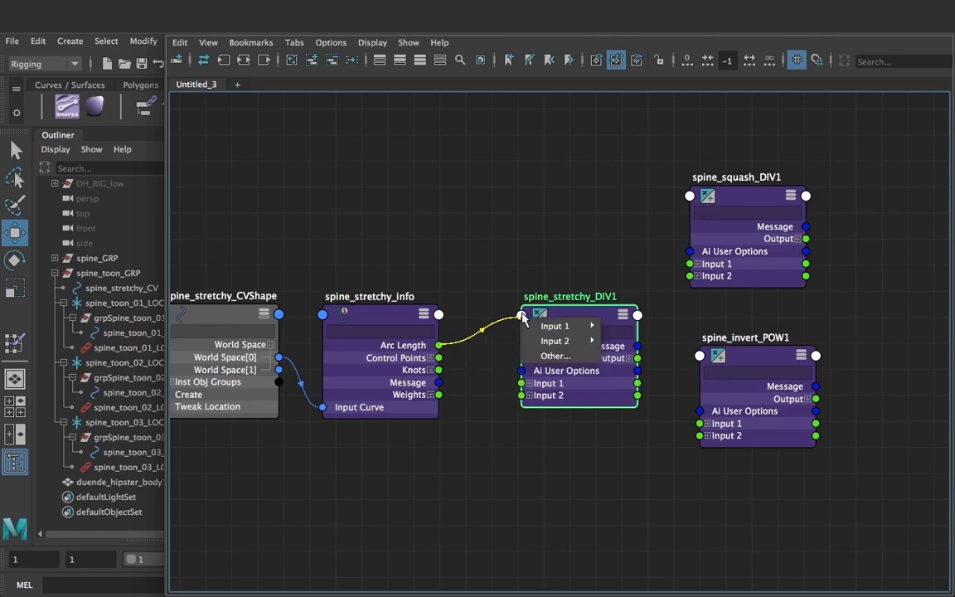
pyautogui.moveTo(545, 326)
pyautogui.click(632, 326)
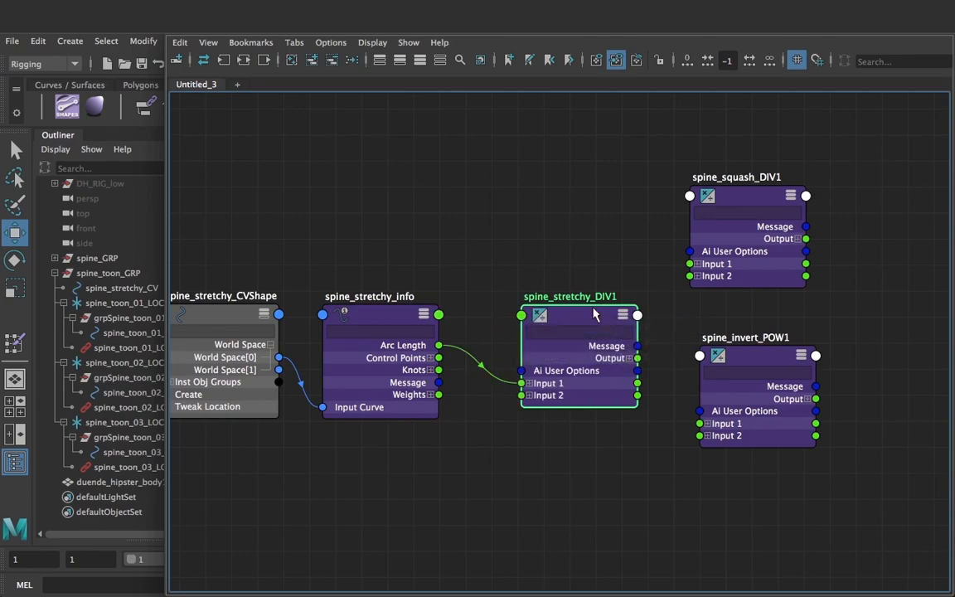
# - Copy the Input 1X value of spine_stretchy_DIV1 into its Input 2X, setting it to 3.077
pyautogui.moveTo(928, 26); pyautogui.dragTo(614, 147)
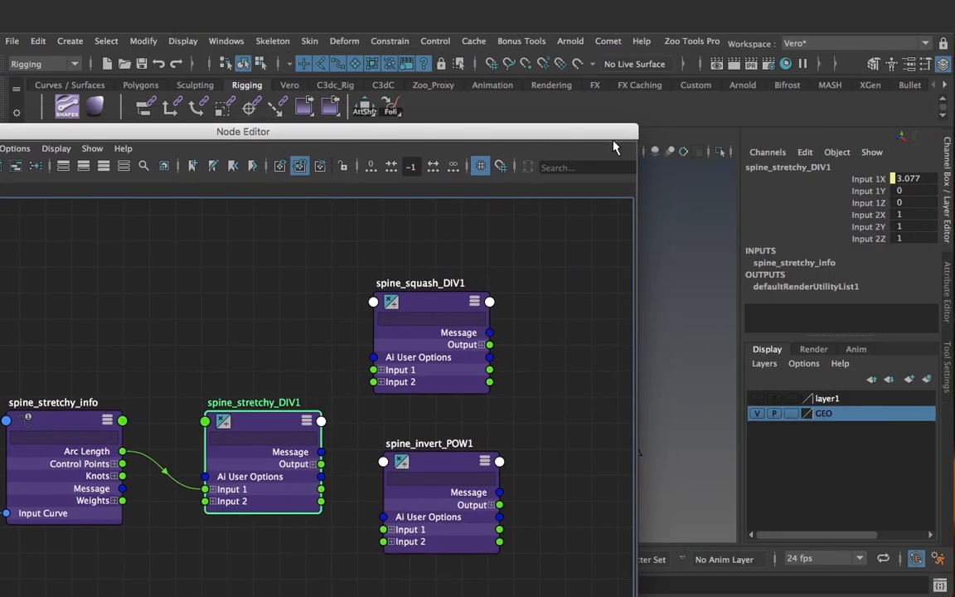
pyautogui.doubleClick(912, 179)
pyautogui.hotkey('ctrl', 'c')
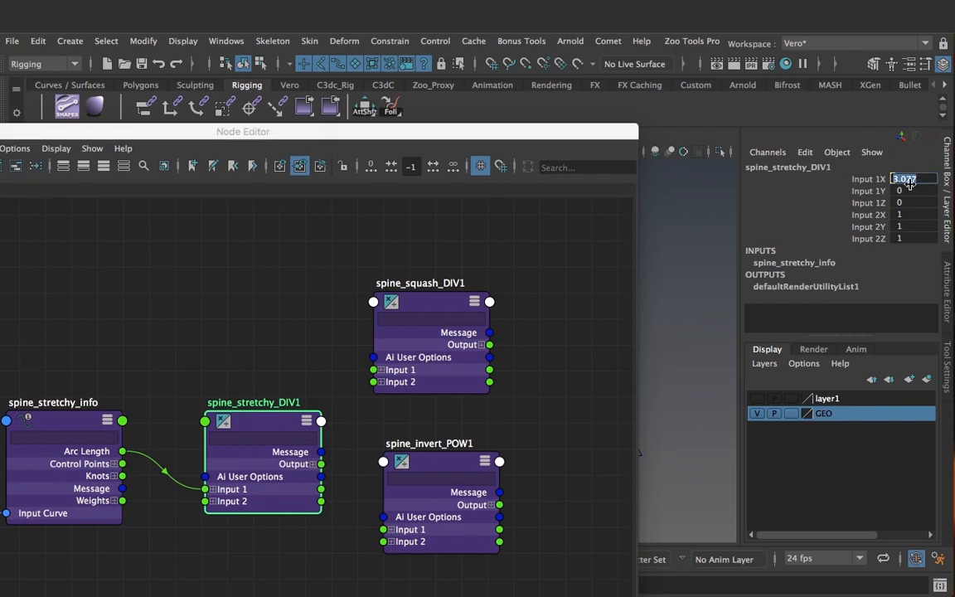
pyautogui.doubleClick(916, 216)
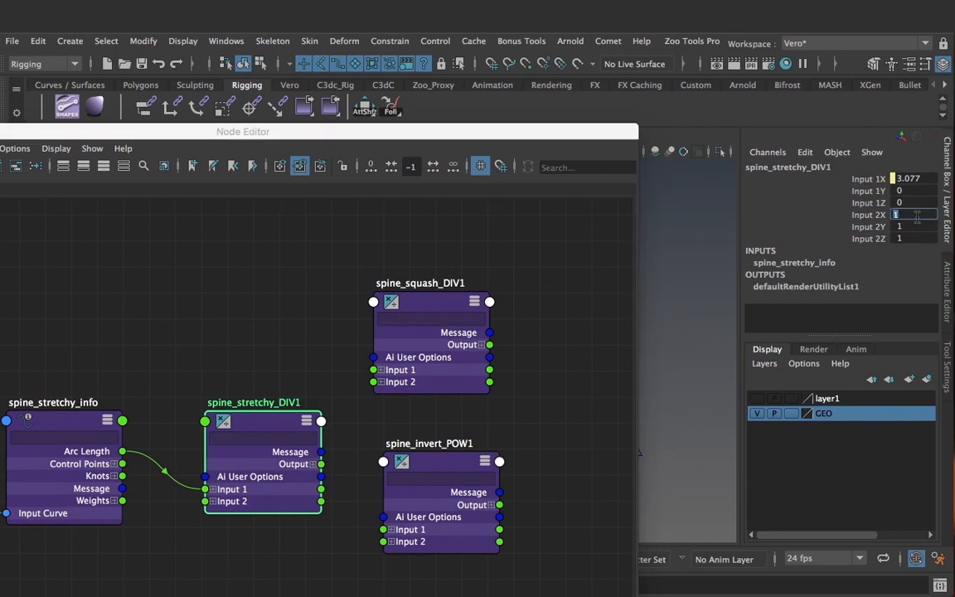
pyautogui.hotkey('ctrl', 'v')
pyautogui.press('Return')
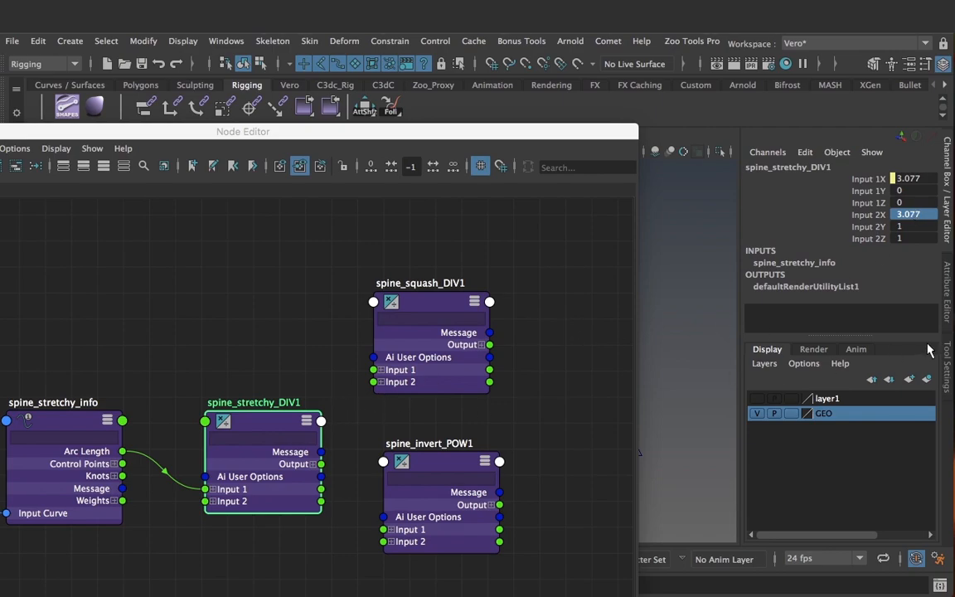
# - Set the operation of spine_stretchy_DIV1 to Divide
pyautogui.click(947, 294)
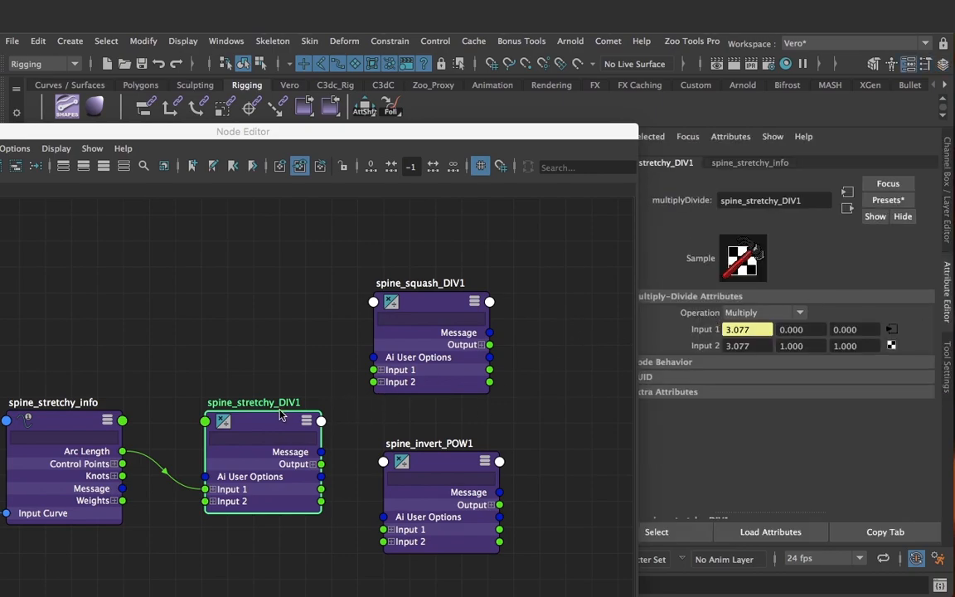
pyautogui.click(760, 315)
pyautogui.click(745, 361)
# - Rearrange spine_squash_DIV1, spine_invert_POW1 and spine_stretchy_DIV1 to leave more room between them in the graph
pyautogui.moveTo(398, 472); pyautogui.dragTo(470, 452)
pyautogui.moveTo(390, 314); pyautogui.dragTo(433, 284)
pyautogui.moveTo(479, 448); pyautogui.dragTo(441, 432)
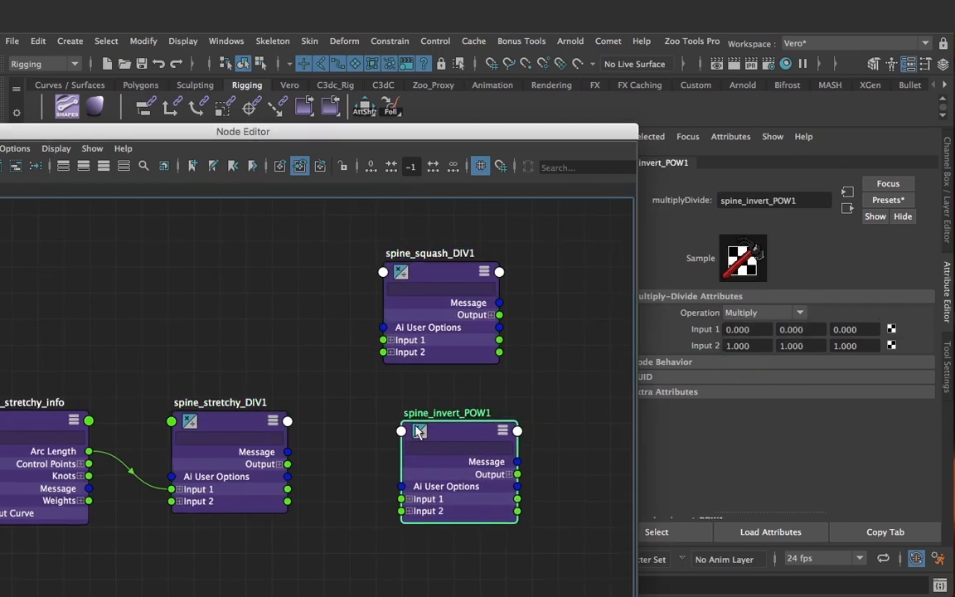
pyautogui.moveTo(259, 400); pyautogui.dragTo(265, 415)
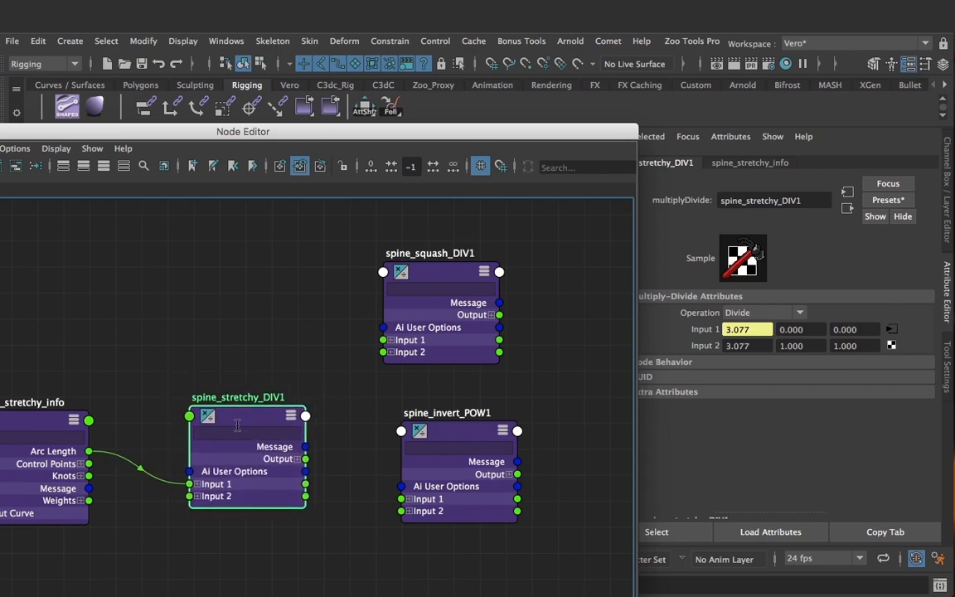
# - Connect Output X of spine_stretchy_DIV1 to Input 1X of spine_invert_POW1
pyautogui.click(296, 460)
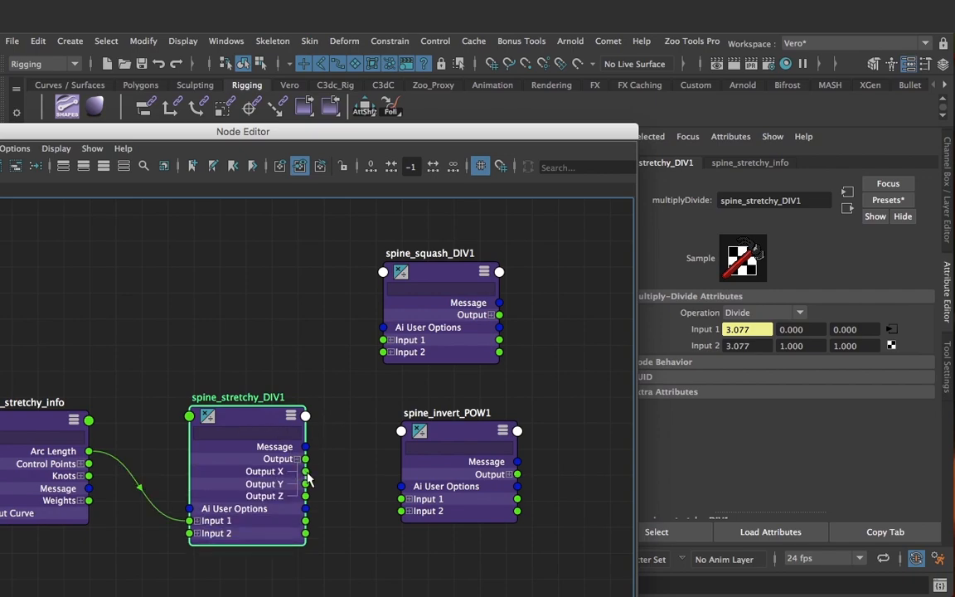
pyautogui.moveTo(265, 421); pyautogui.dragTo(245, 415)
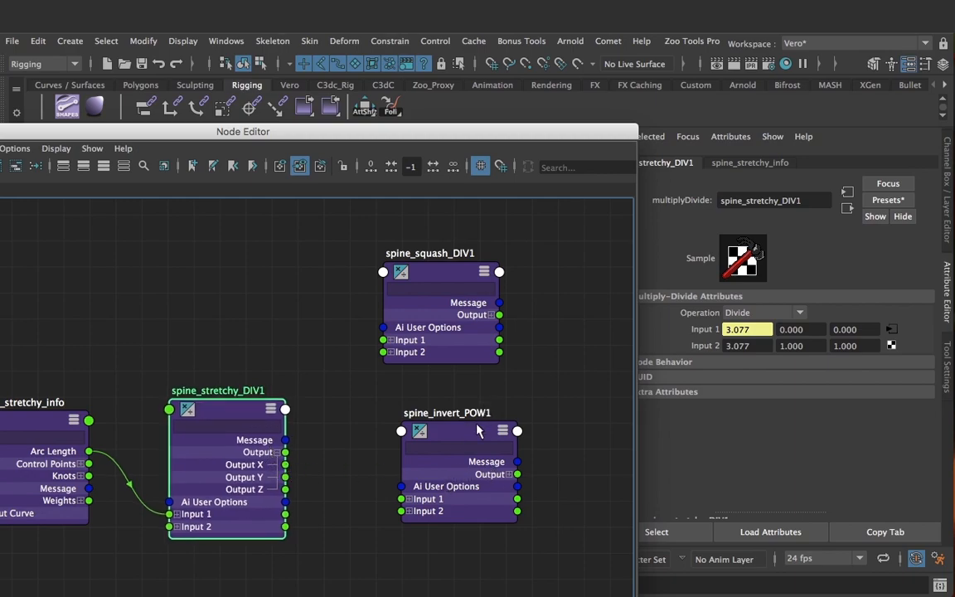
pyautogui.moveTo(477, 430); pyautogui.dragTo(489, 405)
pyautogui.click(425, 468)
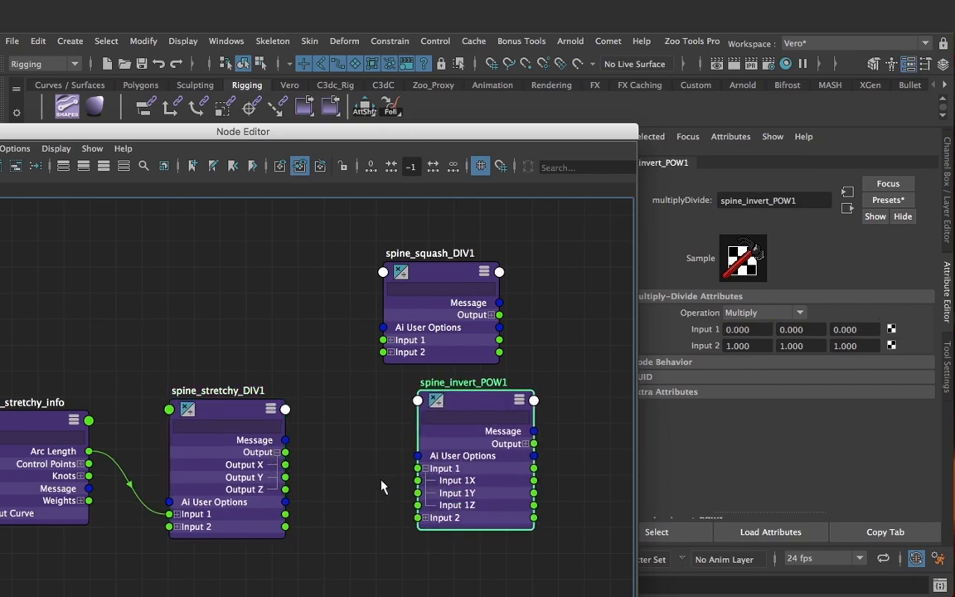
pyautogui.moveTo(284, 464); pyautogui.dragTo(417, 481)
# - Set the X value of Input 2 on spine_invert_POW1 to 0.5
pyautogui.click(737, 346)
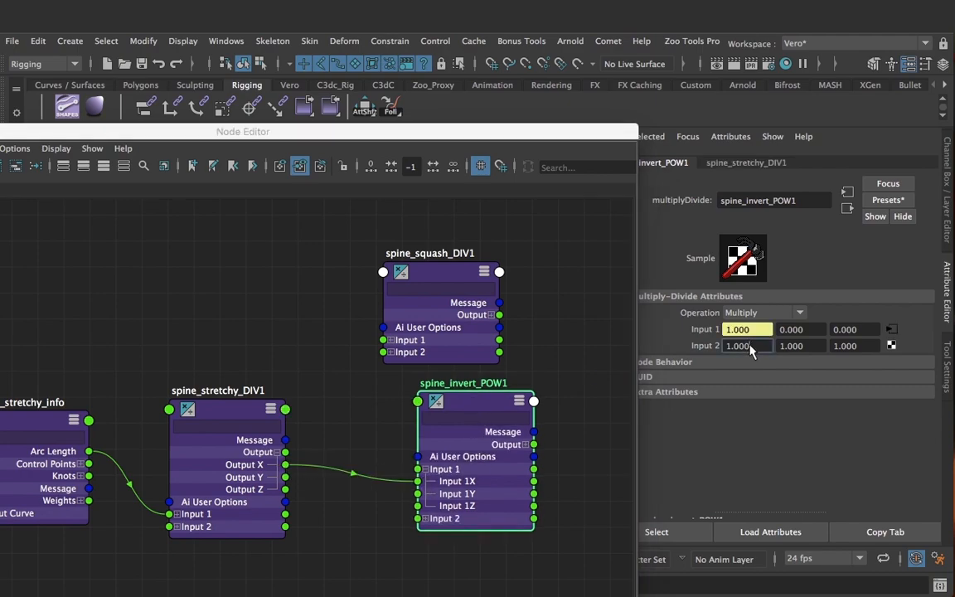
pyautogui.write('.5')
pyautogui.press('Return')
# - Move spine_squash_DIV1 beyond spine_invert_POW1 and connect Output X of spine_invert_POW1 to Input 2X of spine_squash_DIV1
pyautogui.moveTo(449, 408); pyautogui.dragTo(281, 462, button='middle')
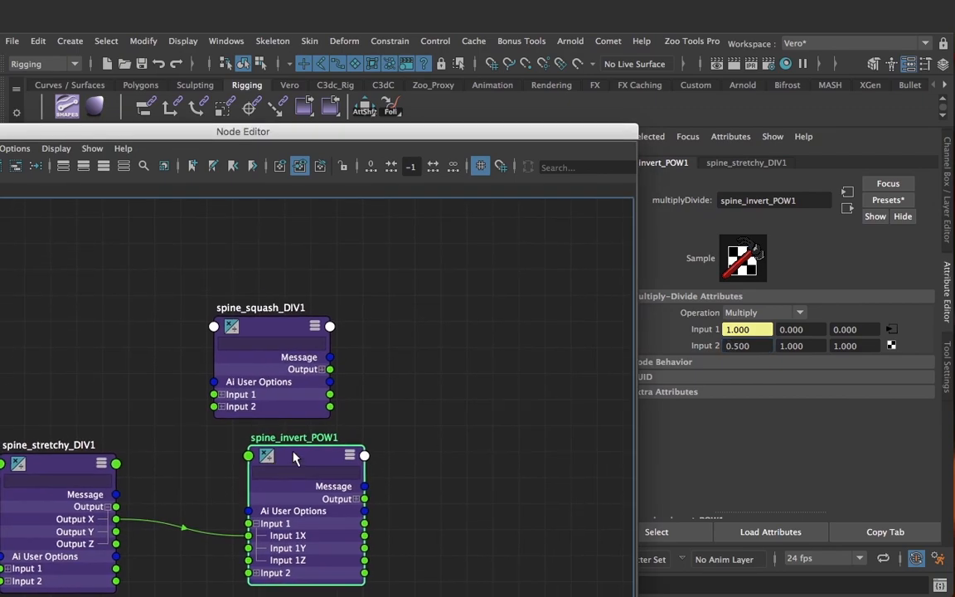
pyautogui.moveTo(270, 308); pyautogui.dragTo(557, 283)
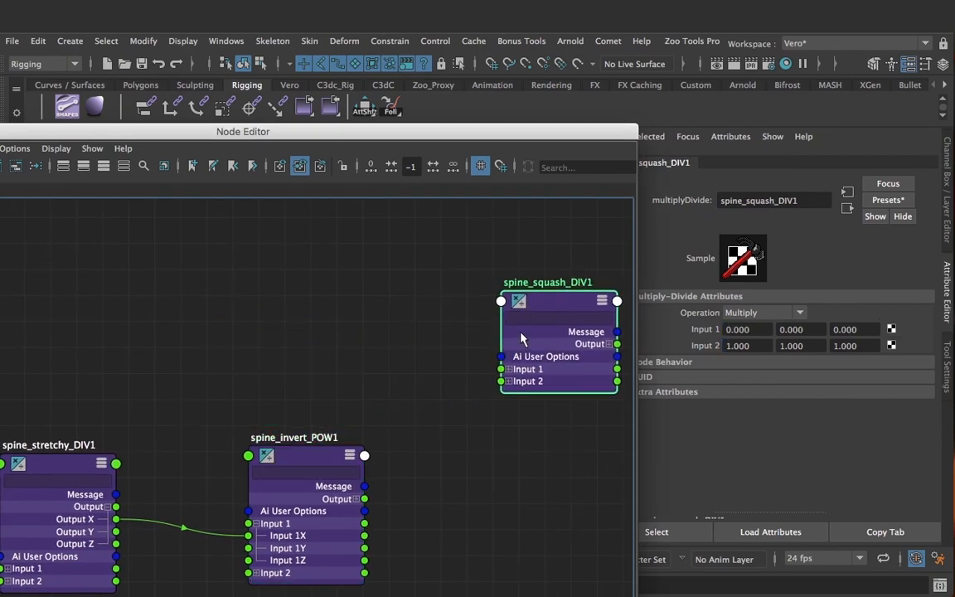
pyautogui.click(357, 498)
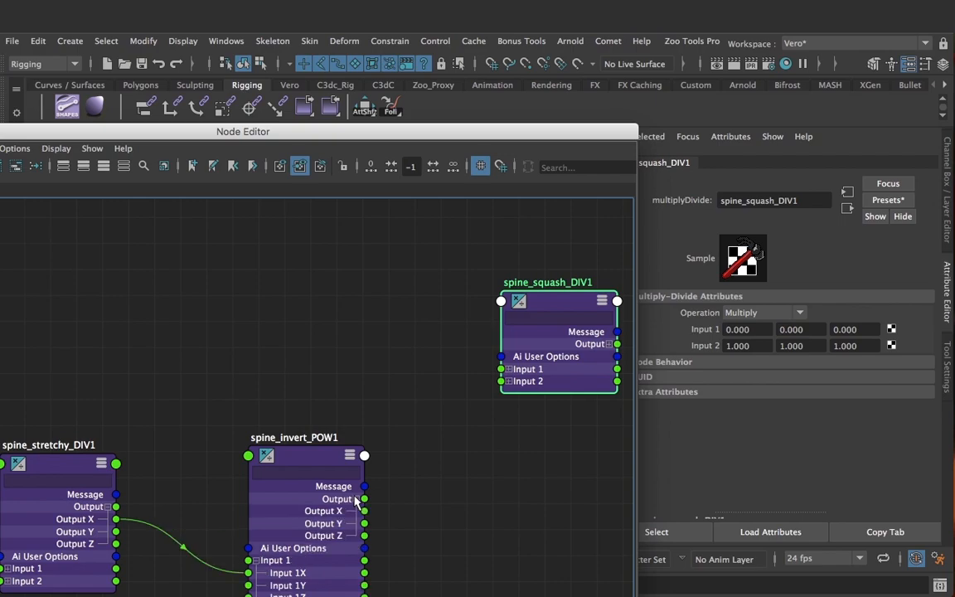
pyautogui.click(508, 381)
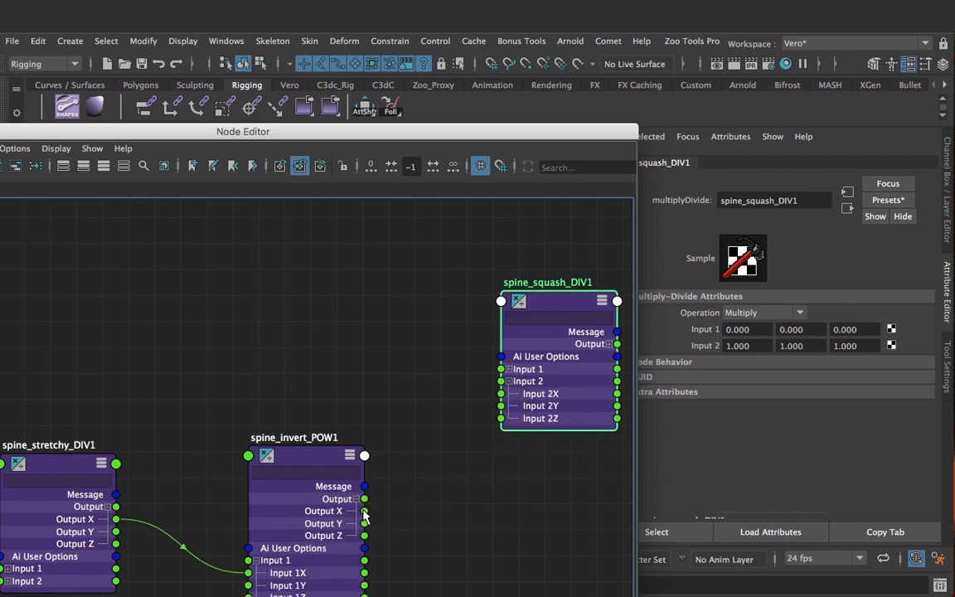
pyautogui.moveTo(365, 512); pyautogui.dragTo(501, 394)
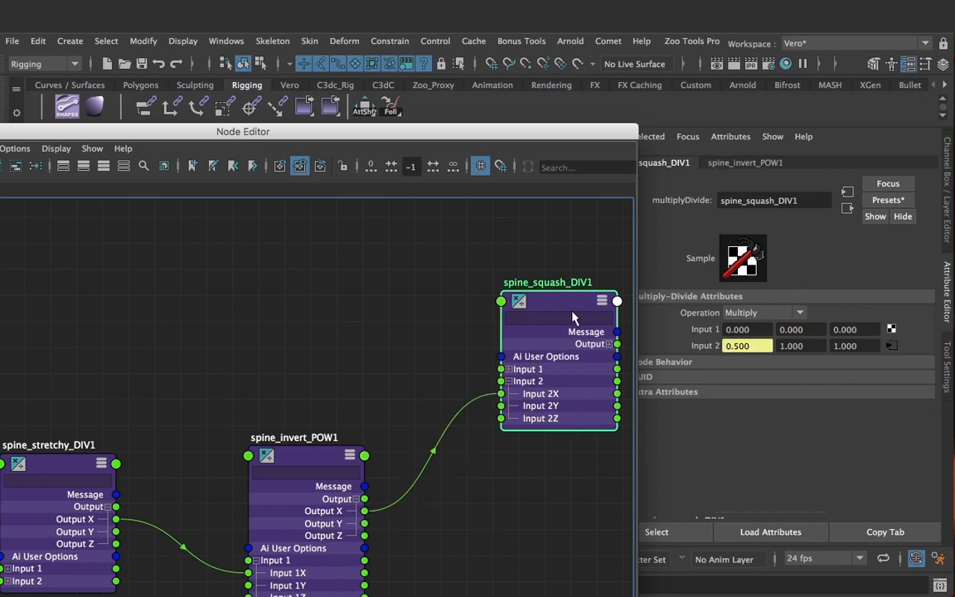
# - Set the operation of spine_invert_POW1 to Power
pyautogui.click(310, 468)
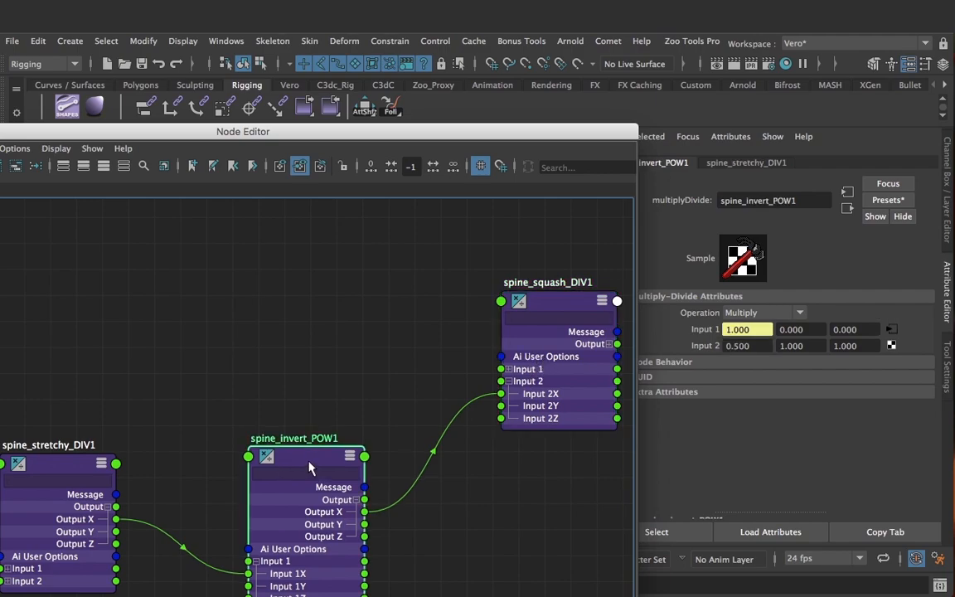
pyautogui.click(797, 313)
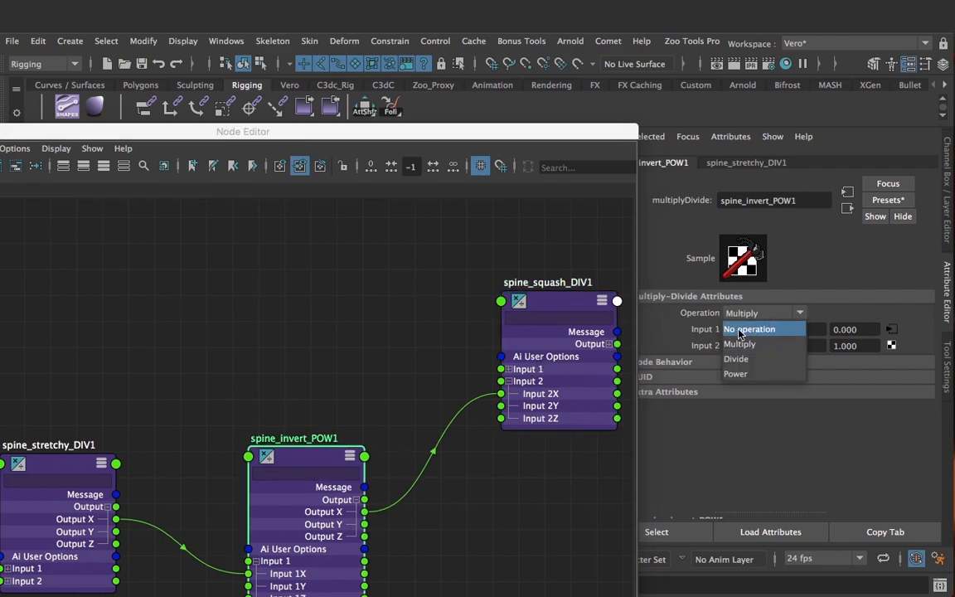
pyautogui.click(784, 374)
# - Set the operation of spine_squash_DIV1 to Divide and the X value of its Input 1 to 1
pyautogui.moveTo(394, 375); pyautogui.dragTo(296, 364, button='middle')
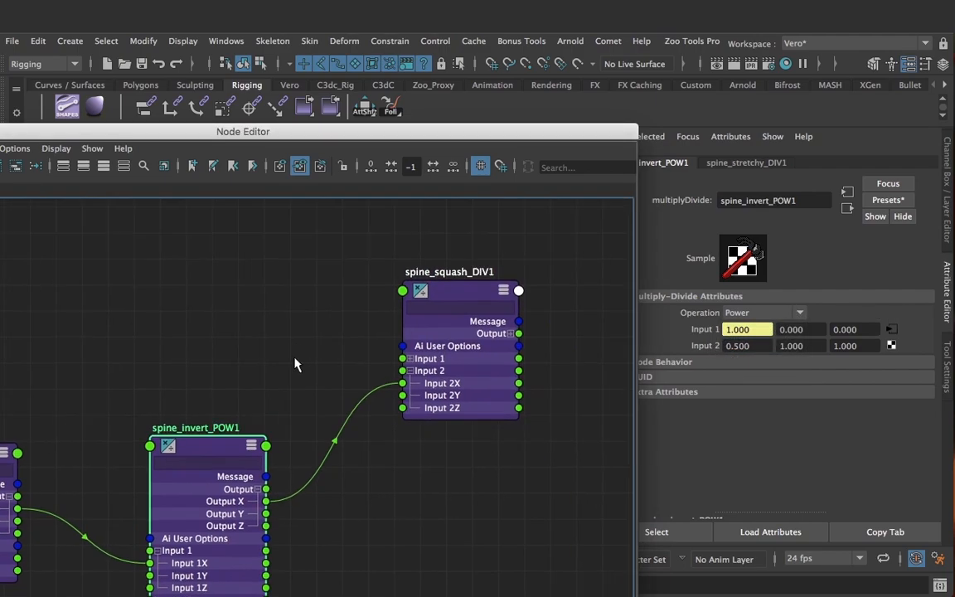
pyautogui.click(479, 299)
pyautogui.click(754, 313)
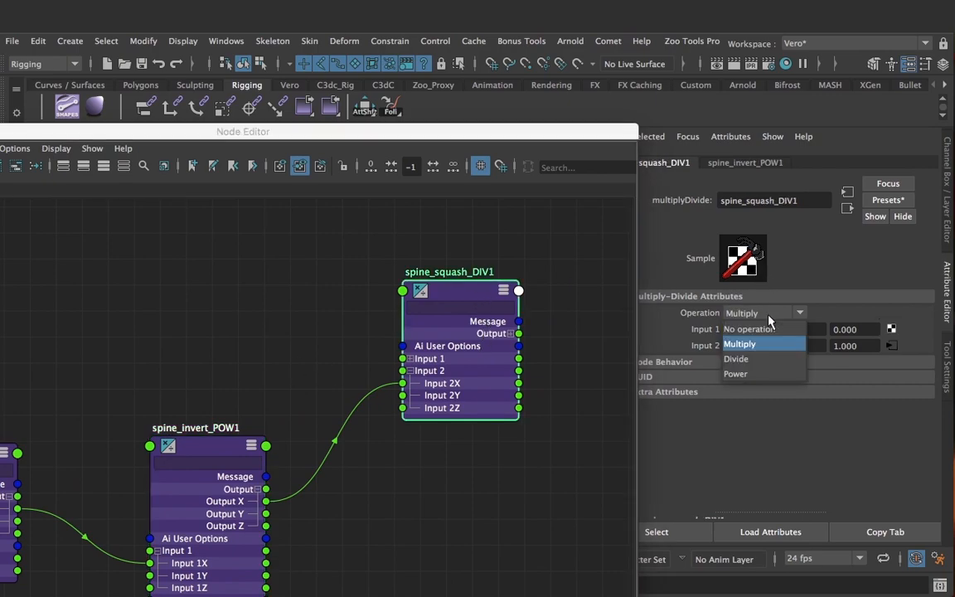
pyautogui.click(750, 358)
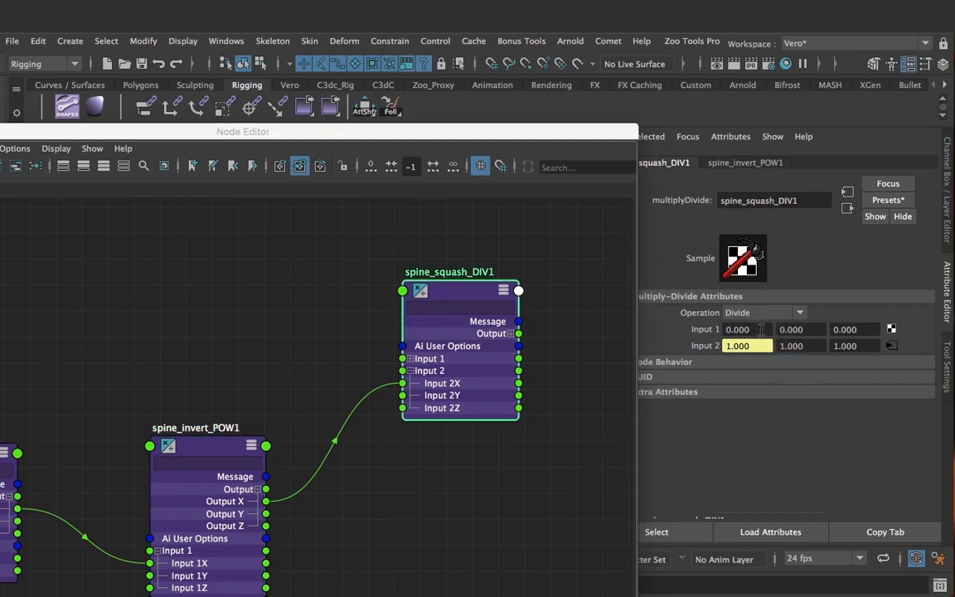
pyautogui.click(729, 329)
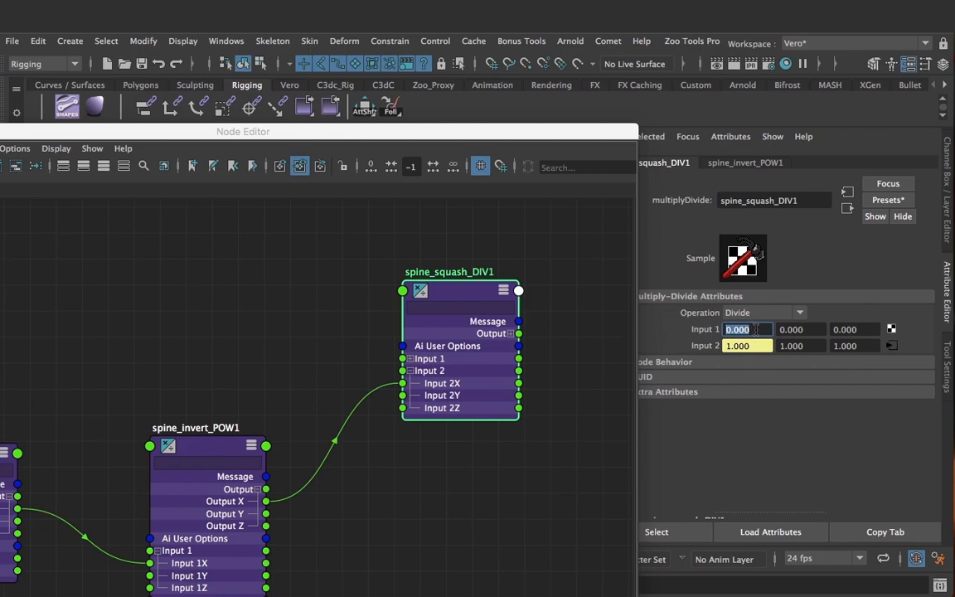
pyautogui.write('1')
pyautogui.press('Return')
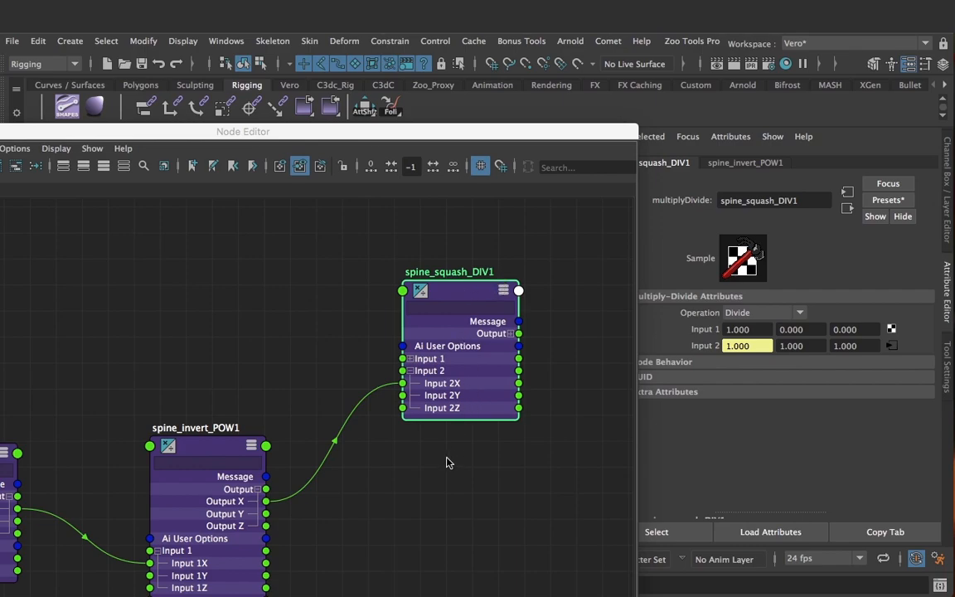
# - Reposition spine_stretchy_DIV1 directly below spine_squash_DIV1 in the node graph
pyautogui.click(501, 543)
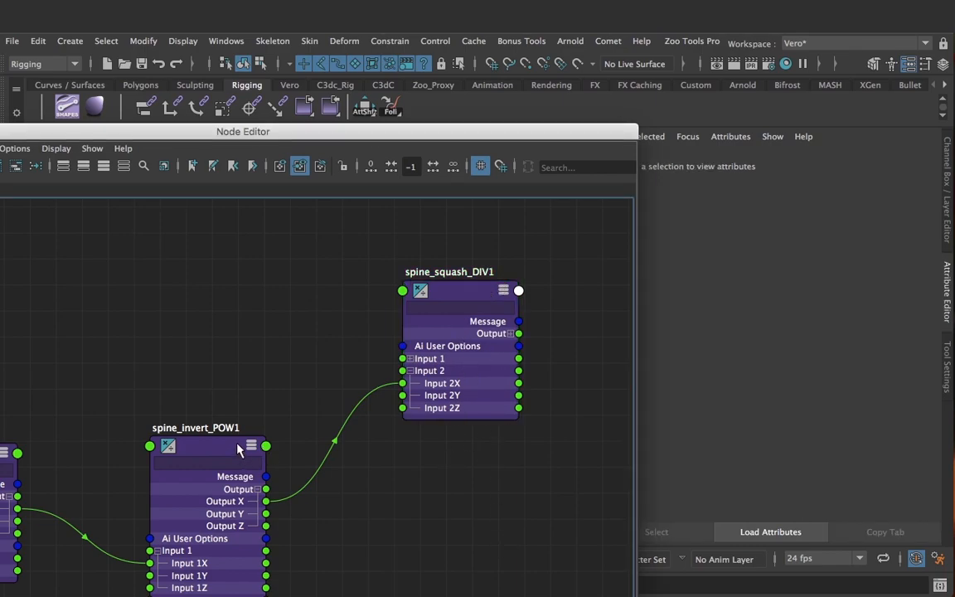
pyautogui.keyDown('alt'); pyautogui.moveTo(236, 447); pyautogui.dragTo(296, 510, button='middle'); pyautogui.keyUp('alt')
pyautogui.moveTo(76, 514); pyautogui.dragTo(452, 236)
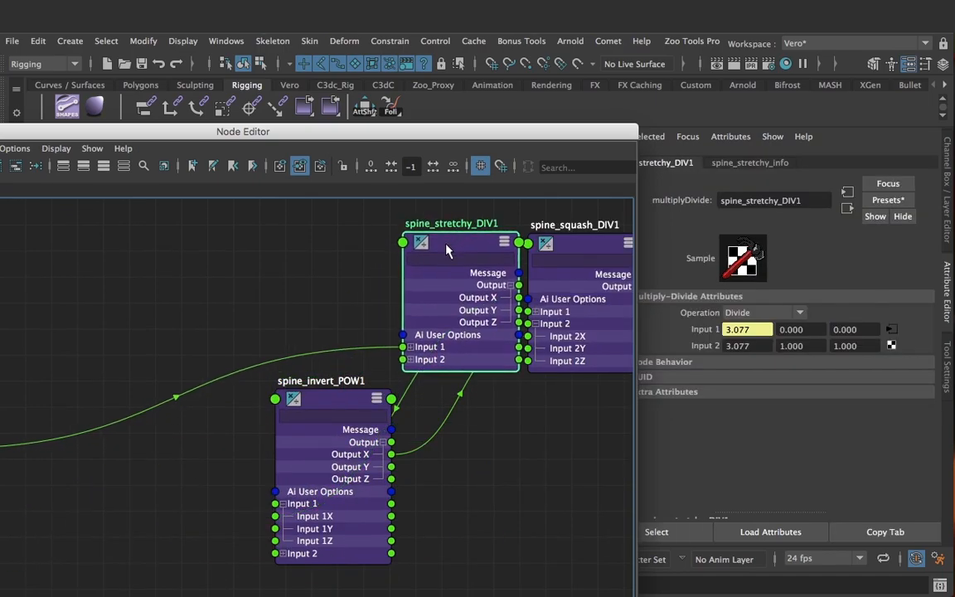
pyautogui.keyDown('alt'); pyautogui.moveTo(448, 243); pyautogui.dragTo(282, 259, button='middle'); pyautogui.keyUp('alt')
pyautogui.moveTo(282, 260); pyautogui.dragTo(400, 417)
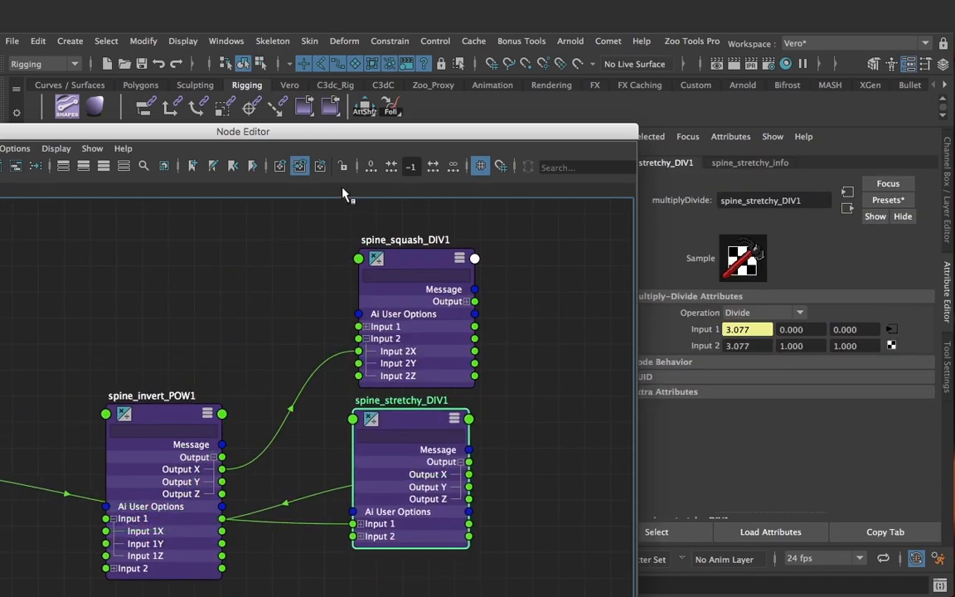
# - Add the locators spine_toon_01_LOC, spine_toon_02_LOC and spine_toon_03_LOC to the node graph
pyautogui.moveTo(288, 135); pyautogui.dragTo(686, 174)
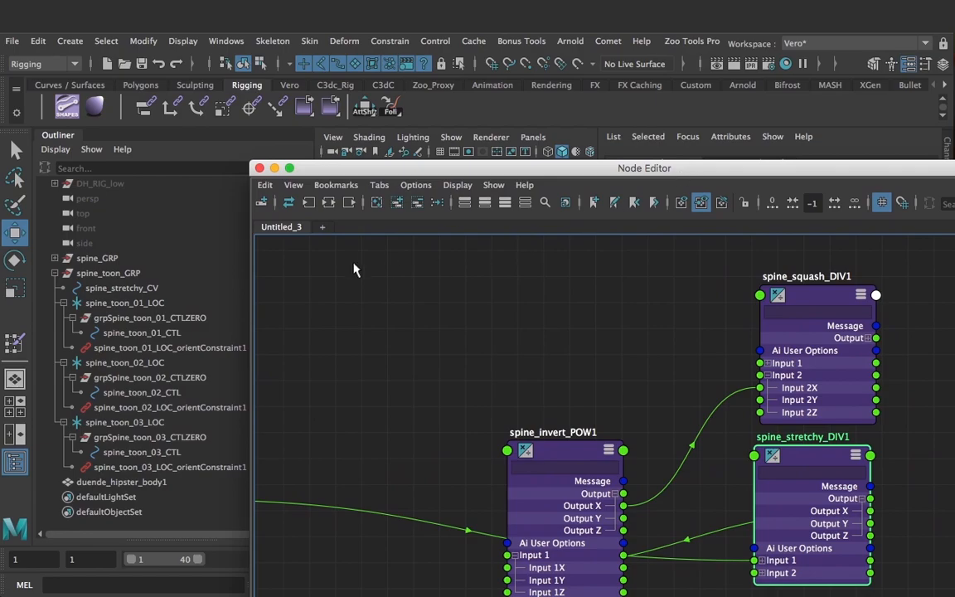
pyautogui.click(126, 305)
pyautogui.keyDown('ctrl'); pyautogui.click(157, 363); pyautogui.keyUp('ctrl')
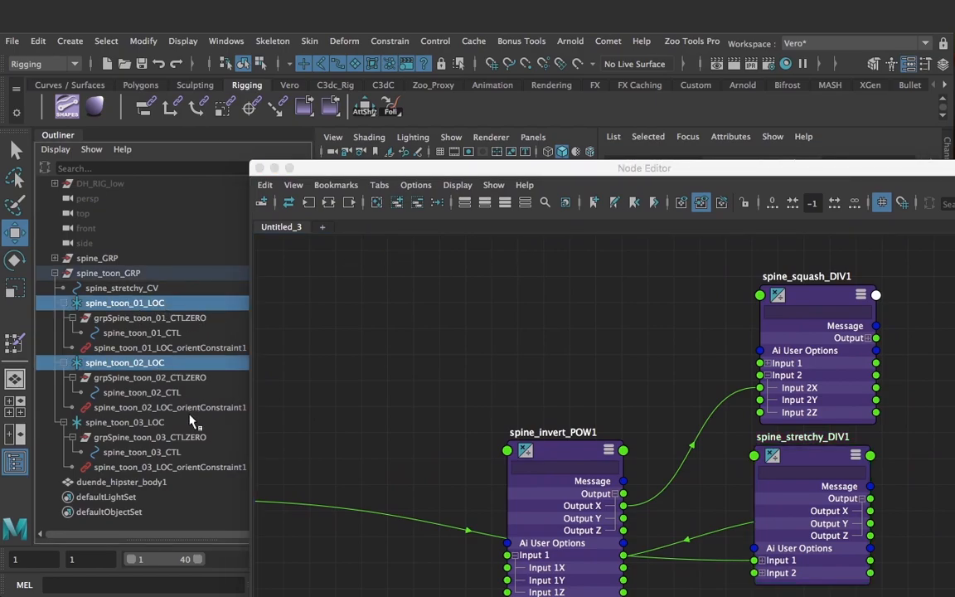
pyautogui.keyDown('ctrl'); pyautogui.click(176, 423); pyautogui.keyUp('ctrl')
pyautogui.moveTo(497, 165); pyautogui.dragTo(231, 88)
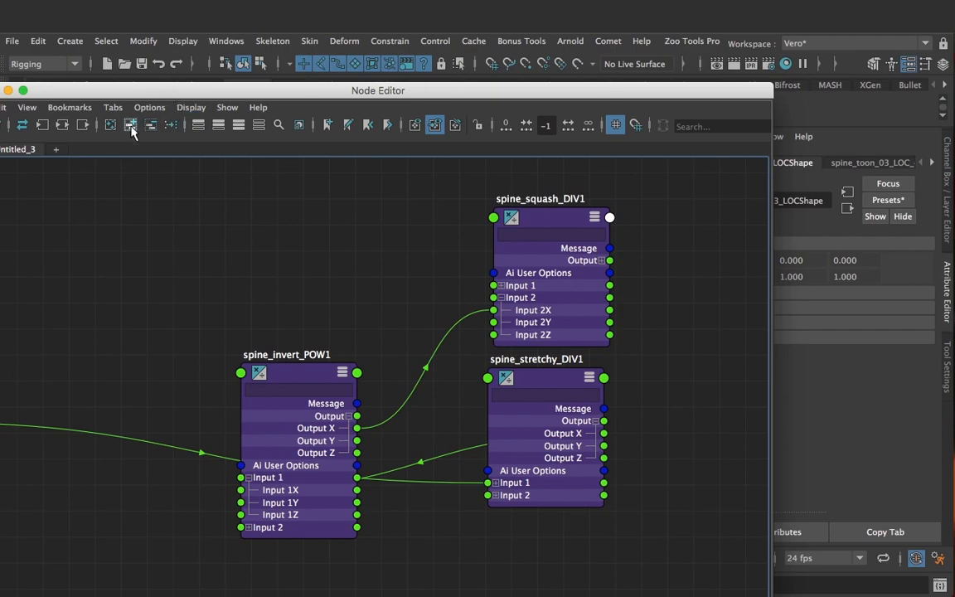
pyautogui.click(130, 124)
# - Move the three locator nodes clear of the multiplyDivide nodes and collapse them to hide their attributes
pyautogui.keyDown('alt'); pyautogui.moveTo(543, 382); pyautogui.dragTo(451, 457, button='middle'); pyautogui.keyUp('alt')
pyautogui.keyDown('alt'); pyautogui.moveTo(452, 458); pyautogui.dragTo(556, 480, button='right'); pyautogui.keyUp('alt')
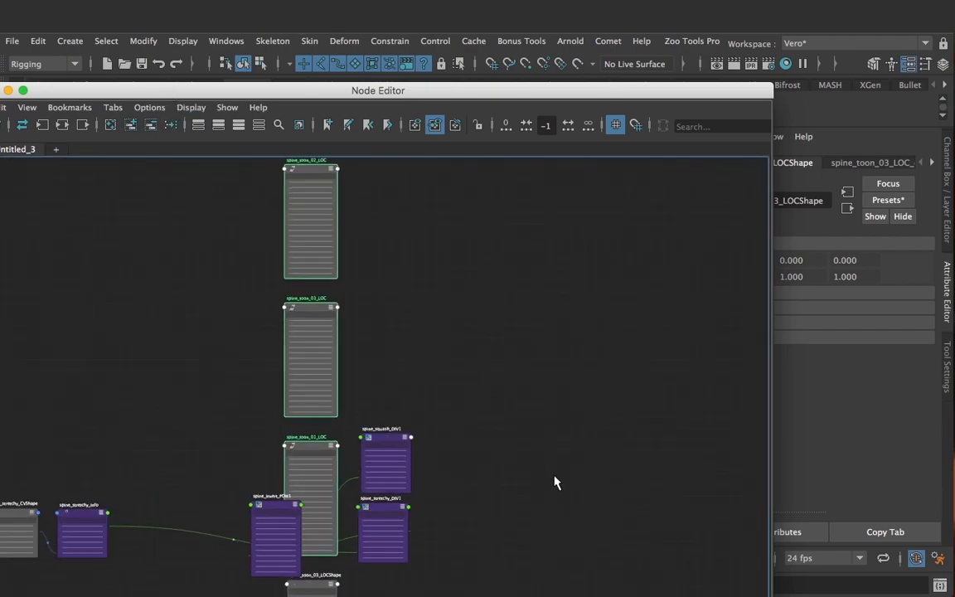
pyautogui.keyDown('alt'); pyautogui.moveTo(349, 373); pyautogui.dragTo(377, 135, button='middle'); pyautogui.keyUp('alt')
pyautogui.keyDown('alt'); pyautogui.moveTo(385, 222); pyautogui.dragTo(364, 412, button='middle'); pyautogui.keyUp('alt')
pyautogui.moveTo(316, 262); pyautogui.dragTo(531, 375)
pyautogui.press('1')
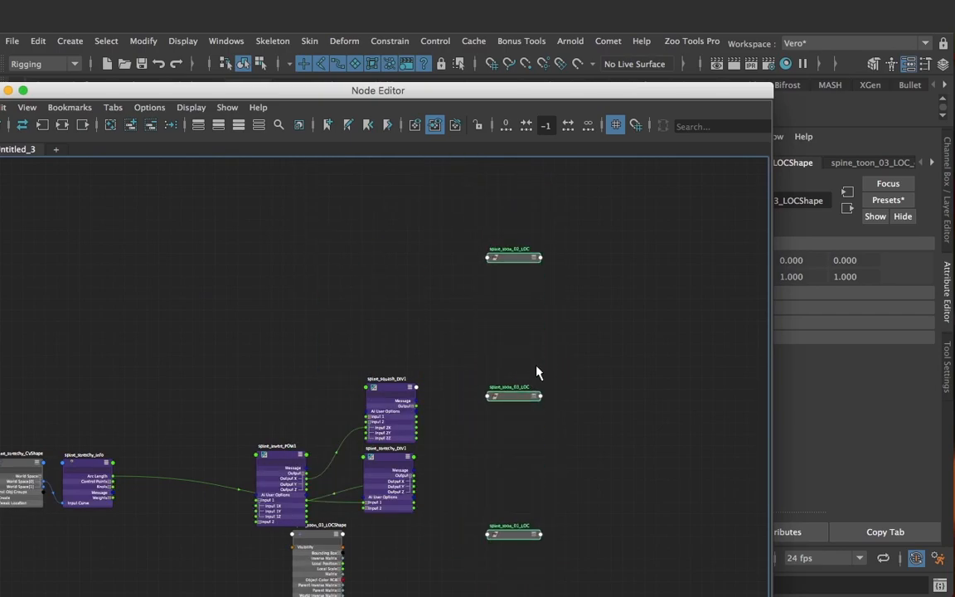
pyautogui.click(590, 386)
# - Stack the collapsed locator nodes in order, with spine_toon_01_LOC uppermost and spine_toon_02_LOC beneath it
pyautogui.moveTo(518, 256); pyautogui.dragTo(514, 332)
pyautogui.moveTo(537, 529); pyautogui.dragTo(523, 275)
pyautogui.keyDown('alt'); pyautogui.moveTo(522, 327); pyautogui.dragTo(651, 362, button='right'); pyautogui.keyUp('alt')
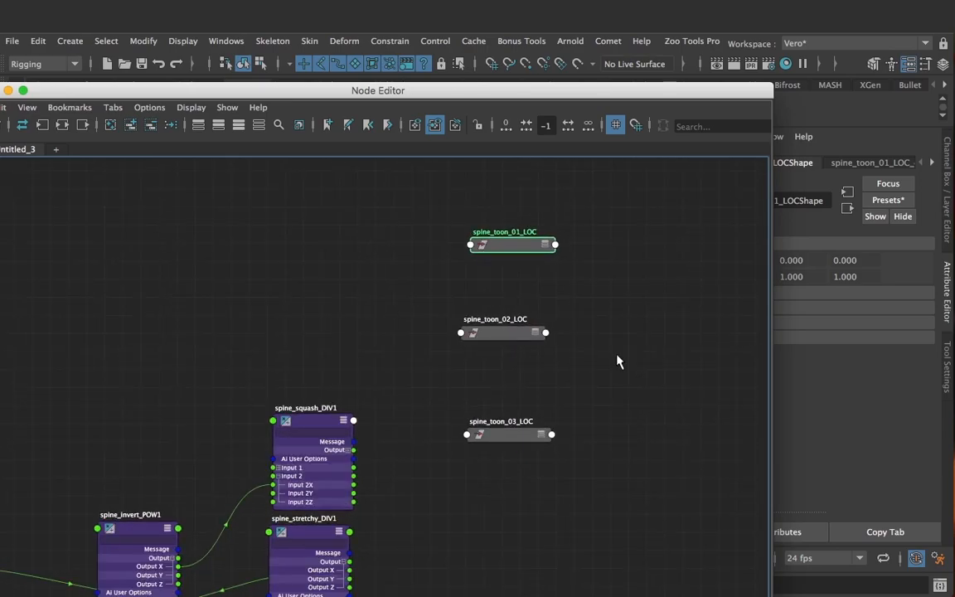
pyautogui.keyDown('alt'); pyautogui.moveTo(616, 357); pyautogui.dragTo(622, 339, button='middle'); pyautogui.keyUp('alt')
pyautogui.moveTo(510, 229); pyautogui.dragTo(496, 264)
pyautogui.moveTo(507, 313); pyautogui.dragTo(508, 352)
# - Expand spine_toon_01_LOC and spine_toon_02_LOC to show all attributes, space them apart, and move spine_toon_03_LOC beside them
pyautogui.press('3')
pyautogui.click(500, 267)
pyautogui.press('3')
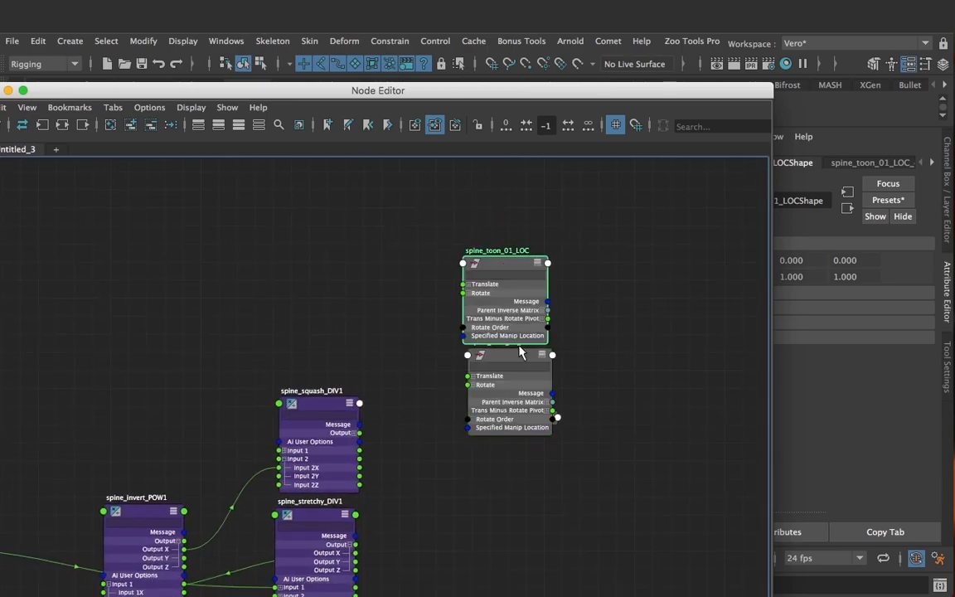
pyautogui.moveTo(495, 358); pyautogui.dragTo(501, 458)
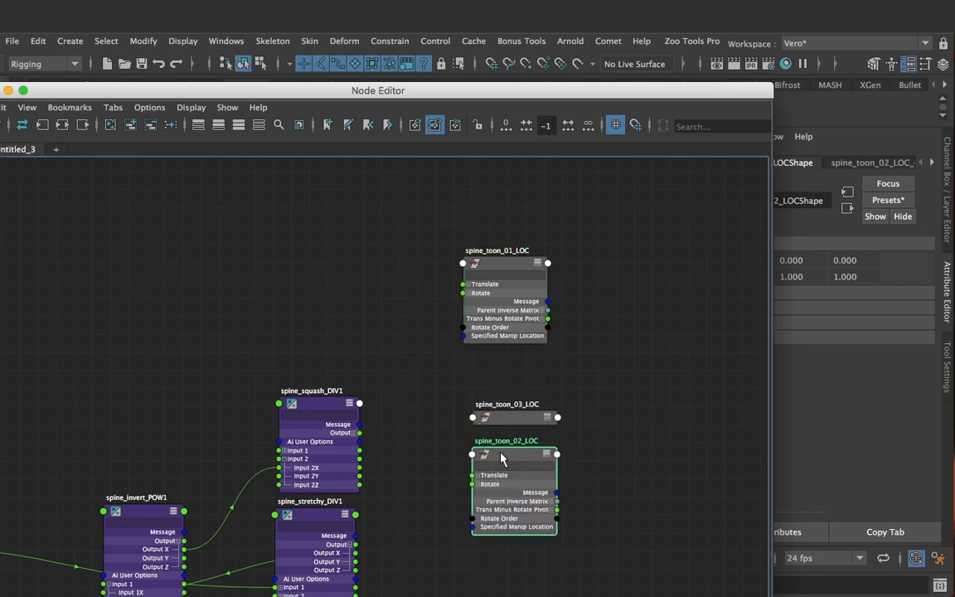
pyautogui.moveTo(504, 421); pyautogui.dragTo(618, 426)
pyautogui.moveTo(520, 452); pyautogui.dragTo(517, 406)
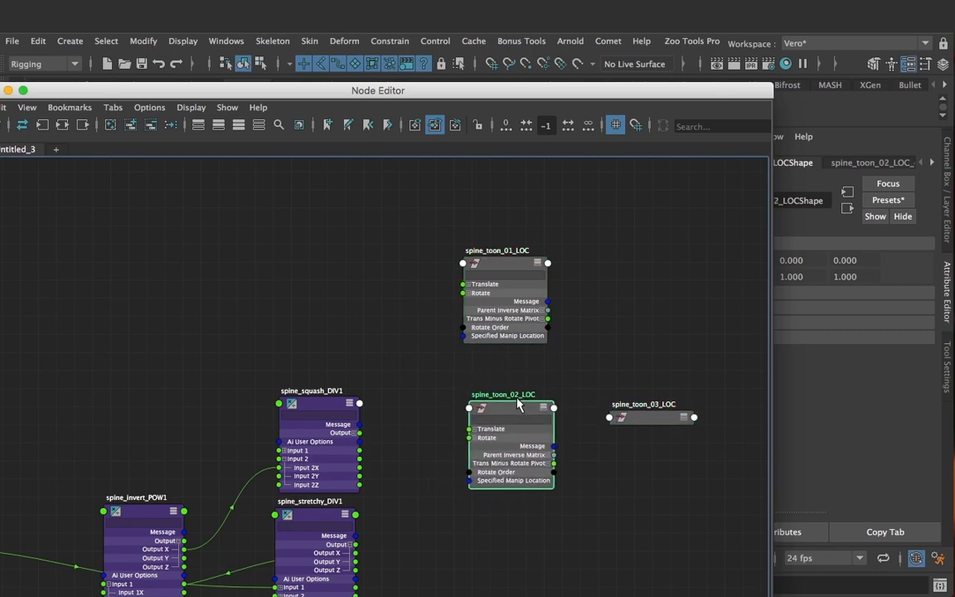
pyautogui.click(500, 260)
pyautogui.press('3')
pyautogui.moveTo(497, 273); pyautogui.dragTo(496, 175)
pyautogui.click(534, 423)
pyautogui.press('3')
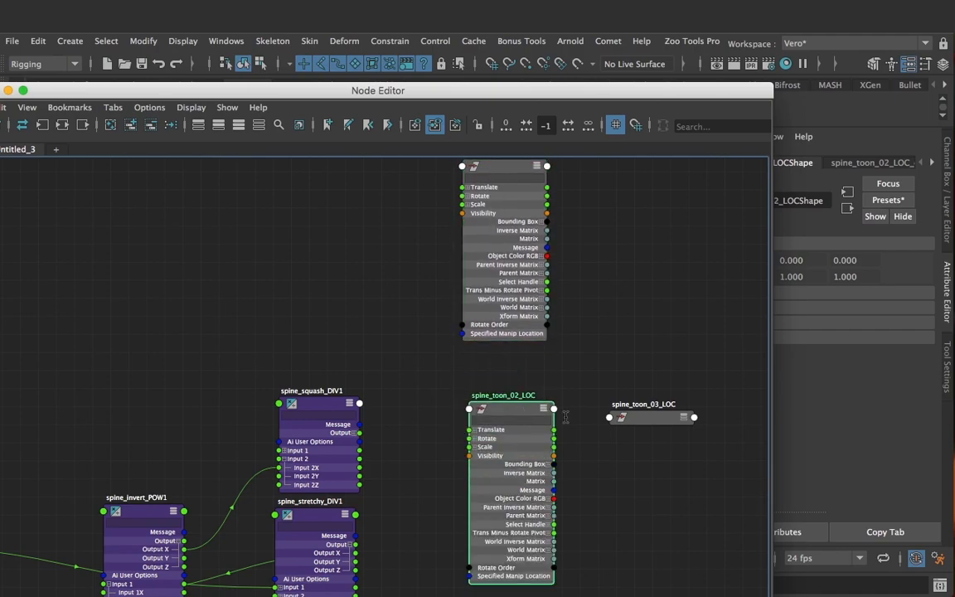
# - Move spine_stretchy_DIV1 above spine_squash_DIV1 and connect its Output X to Scale X of spine_toon_01_LOC
pyautogui.keyDown('alt'); pyautogui.moveTo(413, 430); pyautogui.dragTo(437, 434, button='right'); pyautogui.keyUp('alt')
pyautogui.keyDown('alt'); pyautogui.moveTo(425, 437); pyautogui.dragTo(429, 467, button='middle'); pyautogui.keyUp('alt')
pyautogui.moveTo(323, 553); pyautogui.dragTo(312, 284)
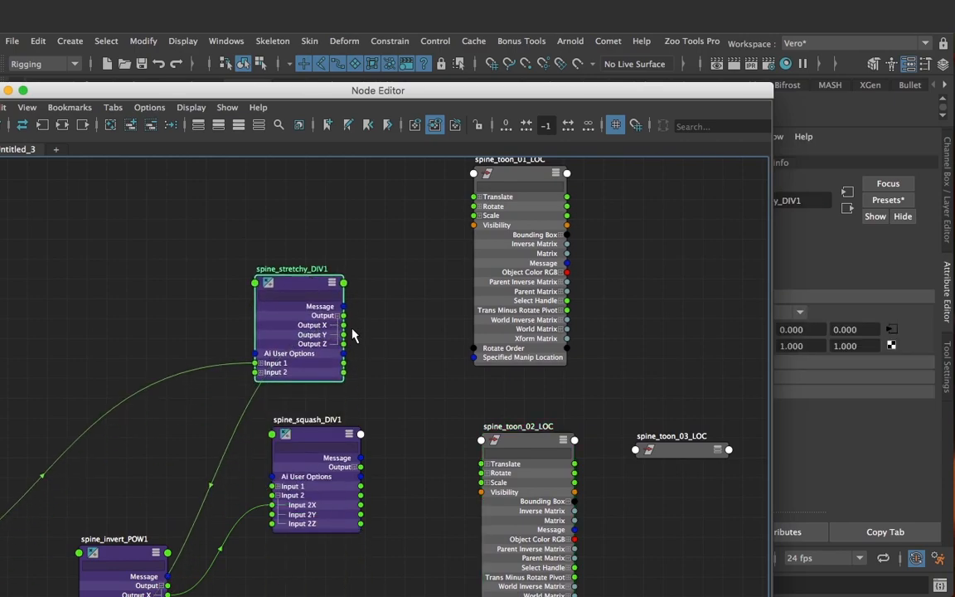
pyautogui.moveTo(344, 326); pyautogui.dragTo(403, 287)
pyautogui.click(480, 215)
pyautogui.moveTo(343, 325); pyautogui.dragTo(474, 226)
# - Connect Output X of spine_stretchy_DIV1 to Scale X of spine_toon_02_LOC
pyautogui.keyDown('alt'); pyautogui.moveTo(463, 316); pyautogui.dragTo(448, 173, button='middle'); pyautogui.keyUp('alt')
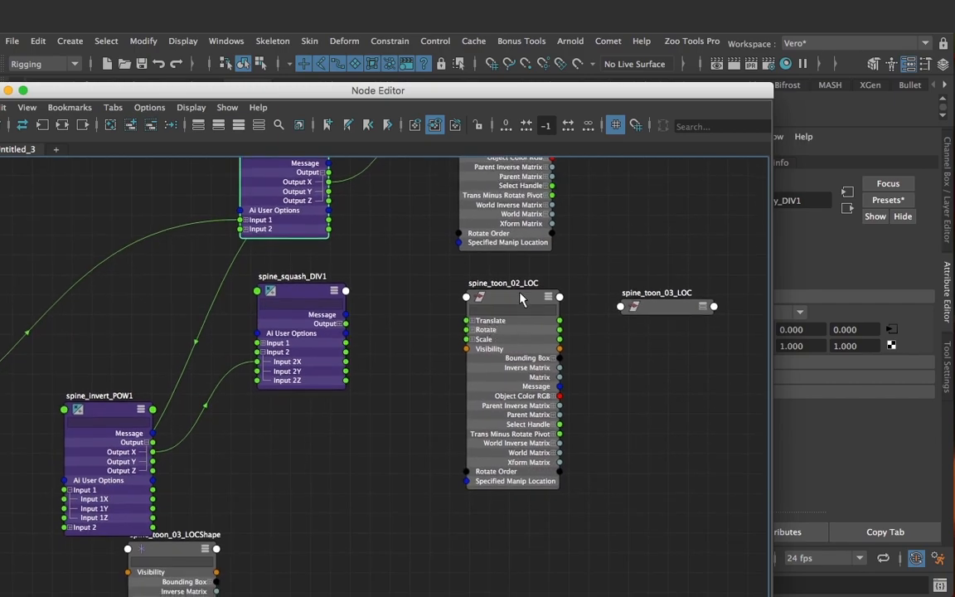
pyautogui.moveTo(522, 299); pyautogui.dragTo(523, 293)
pyautogui.click(472, 334)
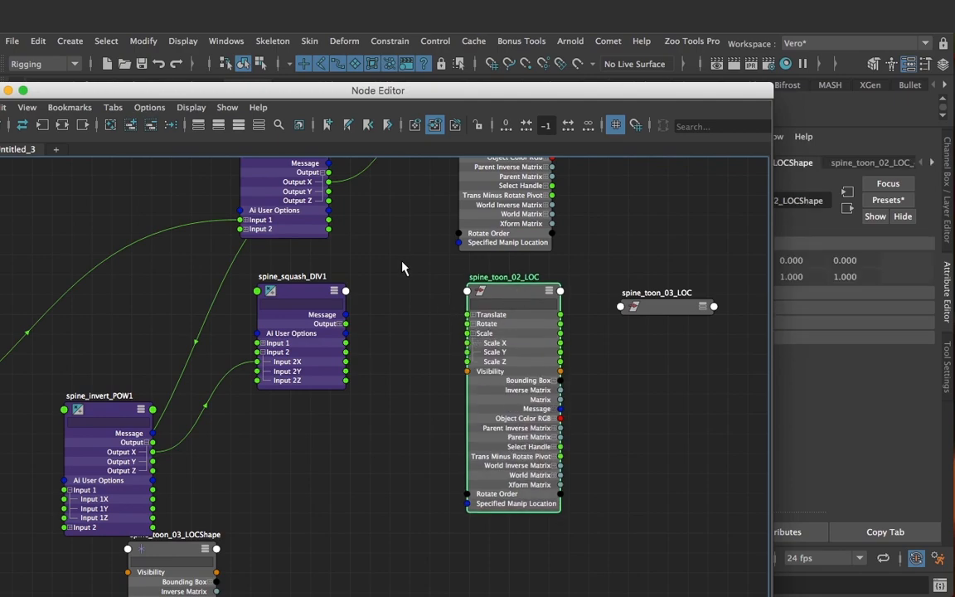
pyautogui.keyDown('alt'); pyautogui.moveTo(365, 213); pyautogui.dragTo(369, 257, button='middle'); pyautogui.keyUp('alt')
pyautogui.moveTo(441, 328); pyautogui.dragTo(471, 387)
# - Expand spine_toon_03_LOC and connect Output X of spine_stretchy_DIV1 to its Scale X
pyautogui.click(667, 349)
pyautogui.press('3')
pyautogui.moveTo(665, 353); pyautogui.dragTo(659, 299)
pyautogui.click(625, 339)
pyautogui.moveTo(334, 231); pyautogui.dragTo(620, 348)
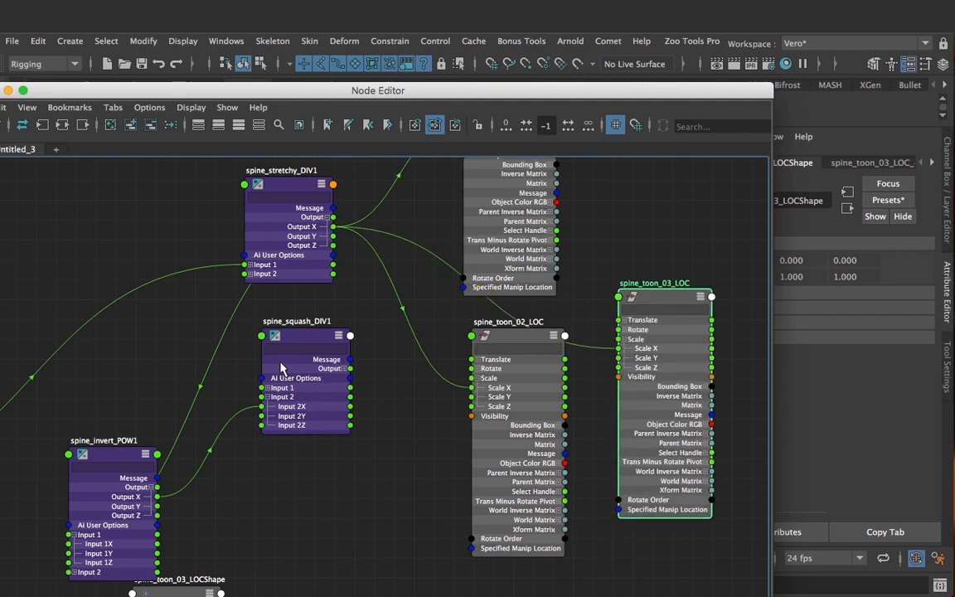
# - Connect Output X of spine_squash_DIV1 to Scale Y and Scale Z of spine_toon_02_LOC
pyautogui.click(346, 370)
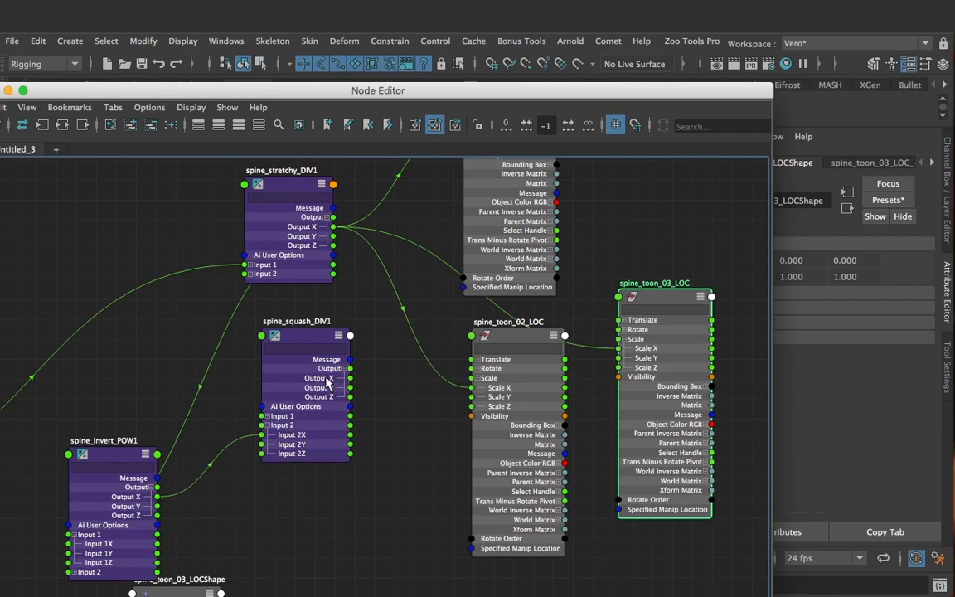
pyautogui.moveTo(351, 378); pyautogui.dragTo(471, 402)
pyautogui.moveTo(351, 378); pyautogui.dragTo(471, 408)
# - Connect Output X of spine_squash_DIV1 to Scale Y and Scale Z of both spine_toon_01_LOC and spine_toon_03_LOC
pyautogui.keyDown('alt'); pyautogui.moveTo(455, 484); pyautogui.dragTo(434, 595, button='middle'); pyautogui.keyUp('alt')
pyautogui.moveTo(329, 497); pyautogui.dragTo(442, 253)
pyautogui.moveTo(331, 497); pyautogui.dragTo(443, 263)
pyautogui.moveTo(334, 496); pyautogui.dragTo(450, 476)
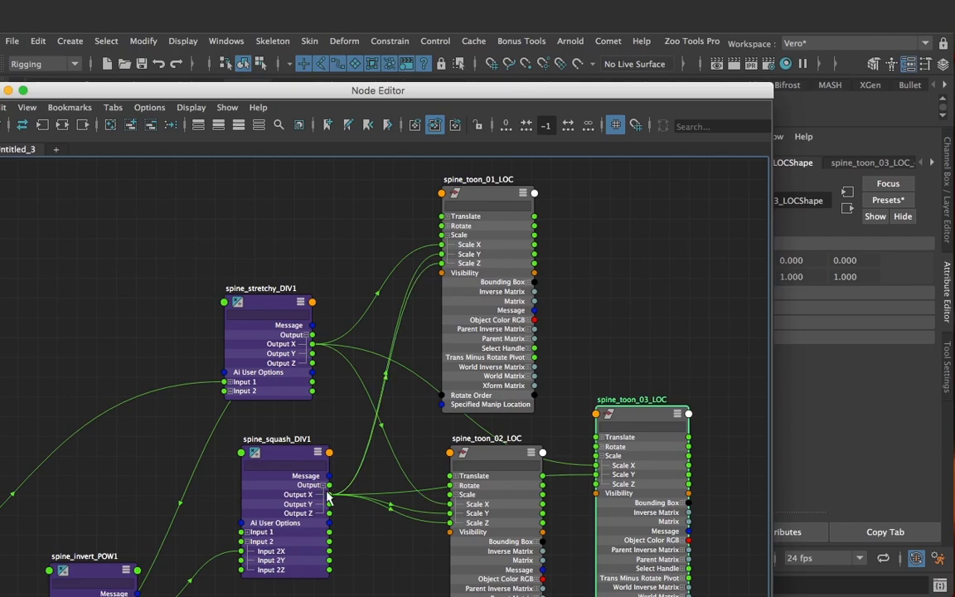
pyautogui.moveTo(329, 497); pyautogui.dragTo(606, 478)
# - Close the Node Editor and show the Channel Box instead of the Attribute Editor
pyautogui.moveTo(305, 85); pyautogui.dragTo(567, 155)
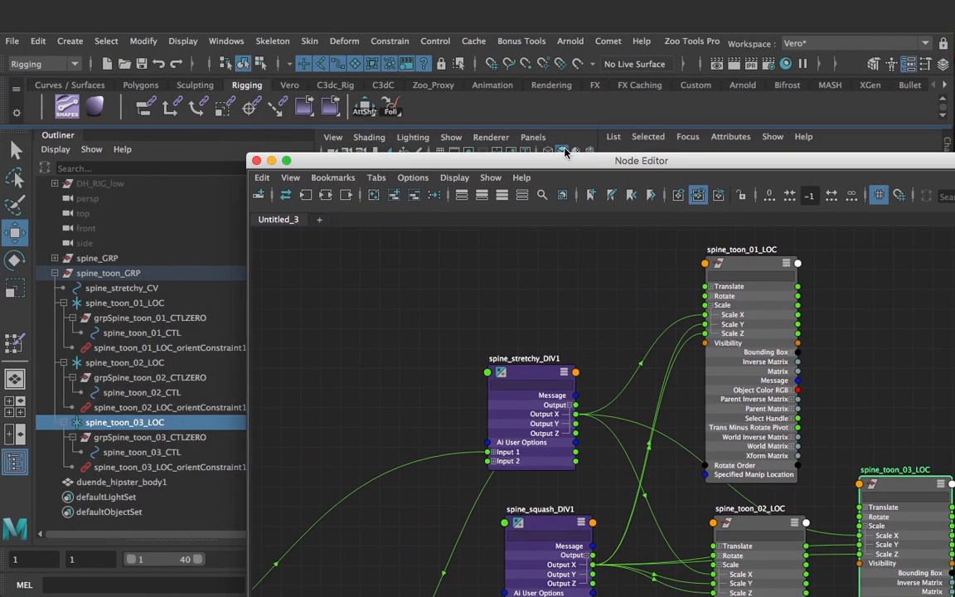
pyautogui.click(257, 161)
pyautogui.click(949, 179)
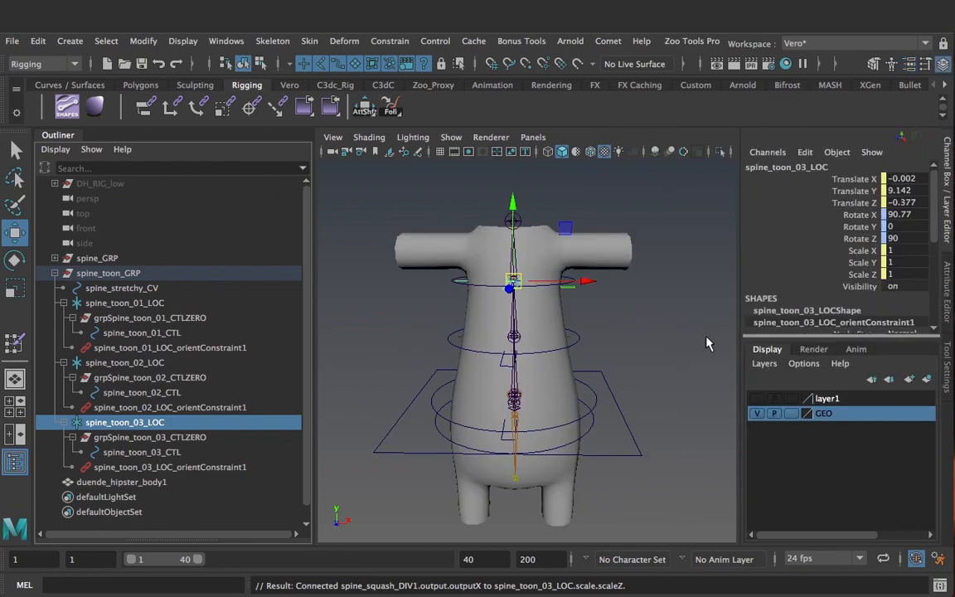
# - Select spine_01_CTL, spine_02_CTL and spine_03_CTL and move them along Y to test squash and stretch, ending at a Translate Y of 1.097
pyautogui.click(585, 305)
pyautogui.click(588, 388)
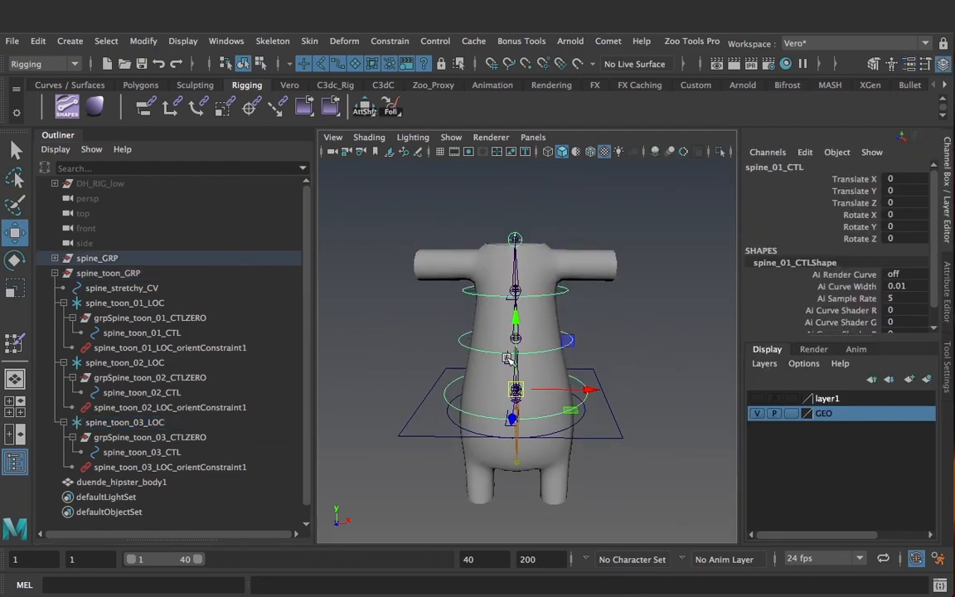
pyautogui.keyDown('shift'); pyautogui.click(463, 342); pyautogui.keyUp('shift')
pyautogui.click(465, 294)
pyautogui.scroll(-3, 468, 302)
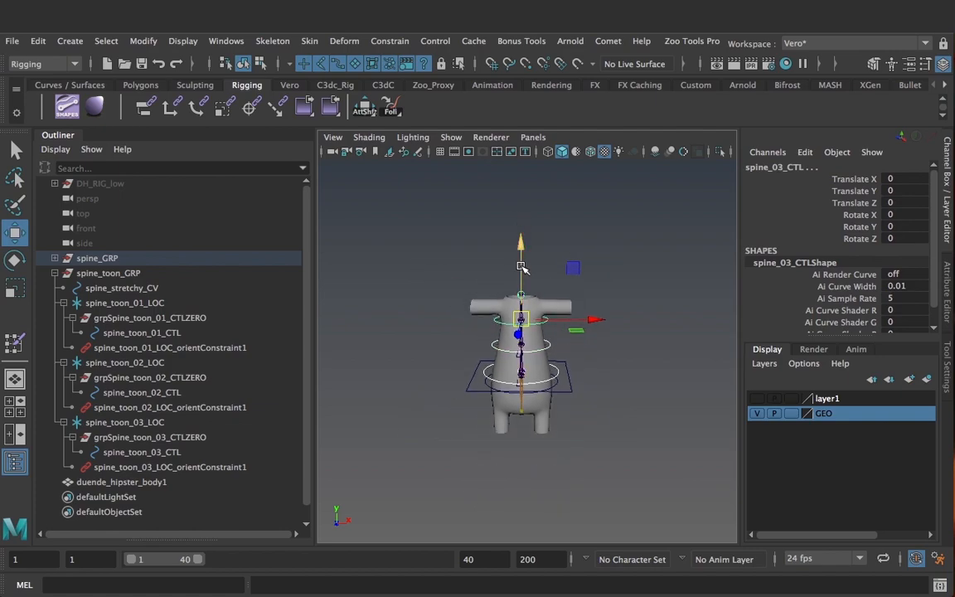
pyautogui.moveTo(521, 266)
pyautogui.mouseDown()
pyautogui.moveTo(519, 233)
pyautogui.moveTo(520, 290)
pyautogui.moveTo(519, 207)
pyautogui.moveTo(520, 283)
pyautogui.mouseUp()
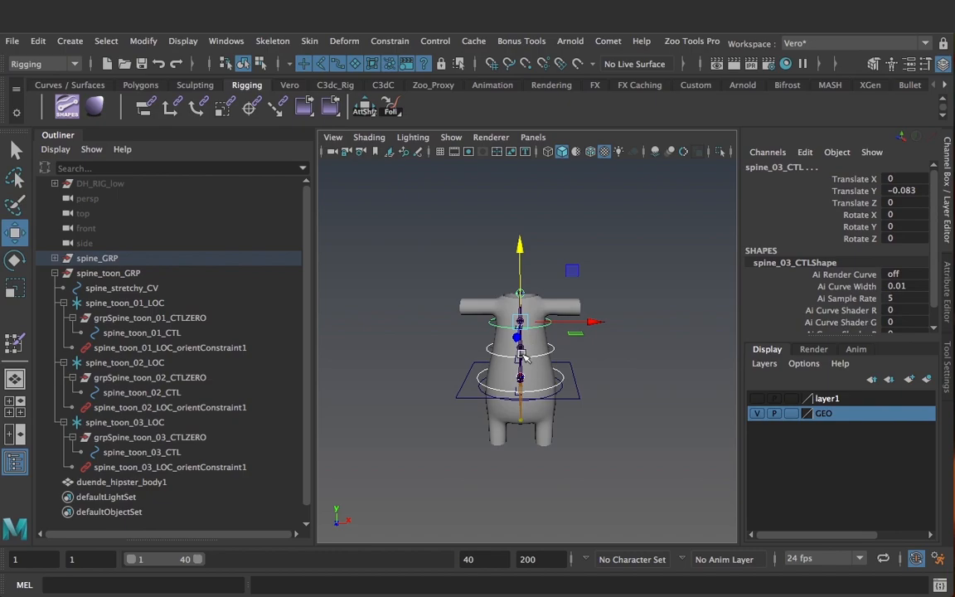
pyautogui.scroll(3, 576, 362)
pyautogui.moveTo(575, 362); pyautogui.dragTo(578, 246, button='middle')
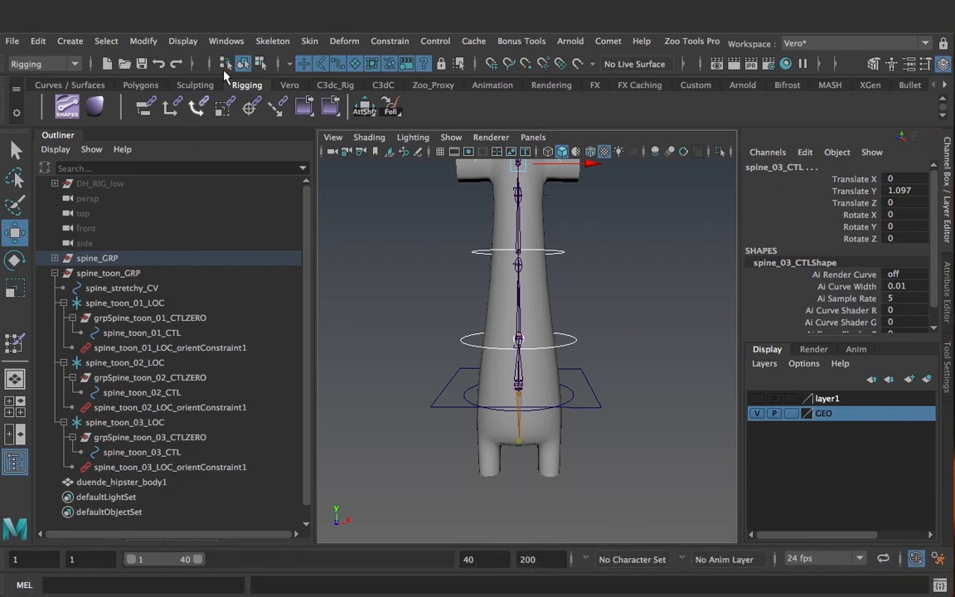
# - Open the Node Editor, select the spine_invert_POW1 node and move the editor window clear of the viewport and Channel Box
pyautogui.click(226, 40)
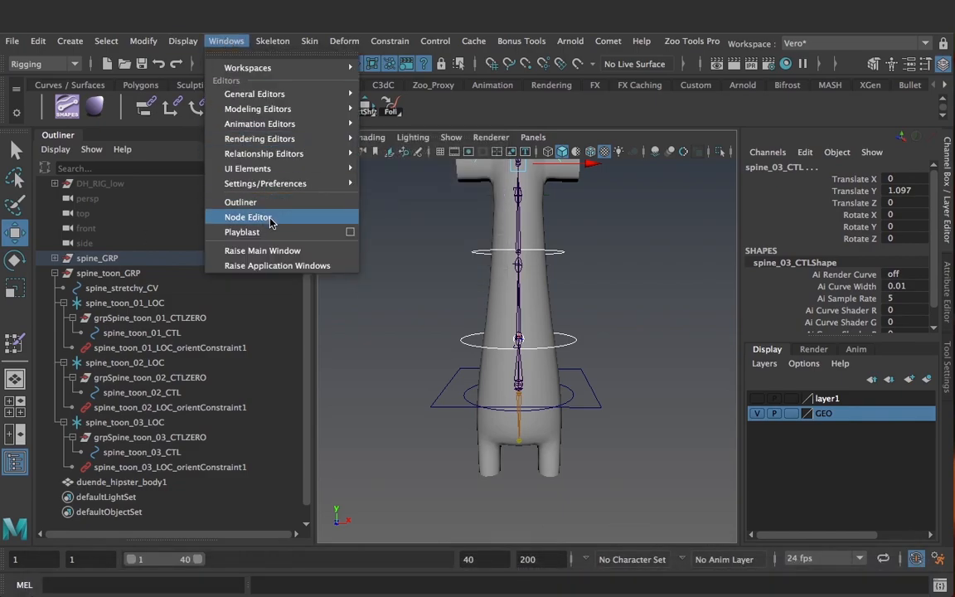
pyautogui.click(236, 217)
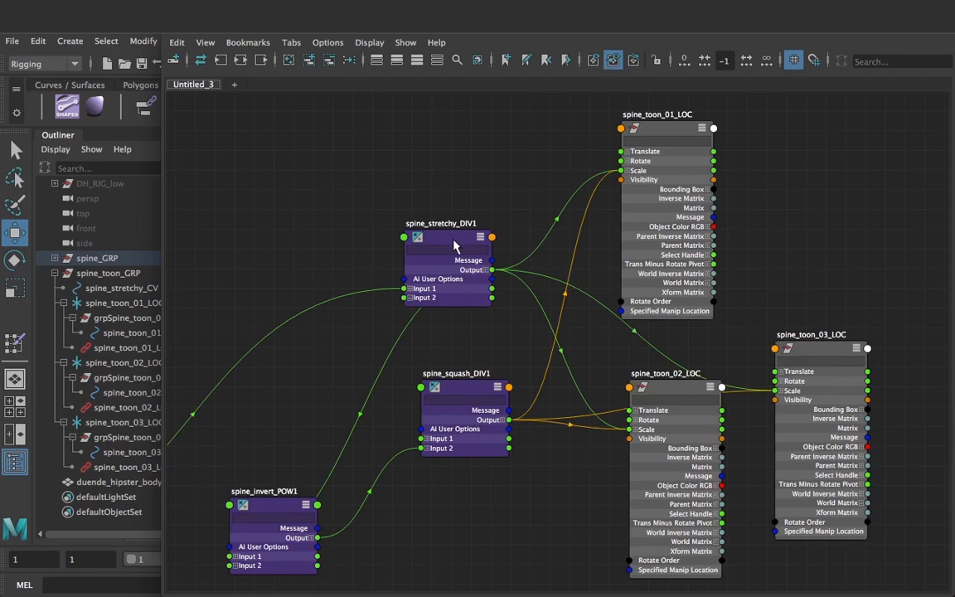
pyautogui.click(249, 506)
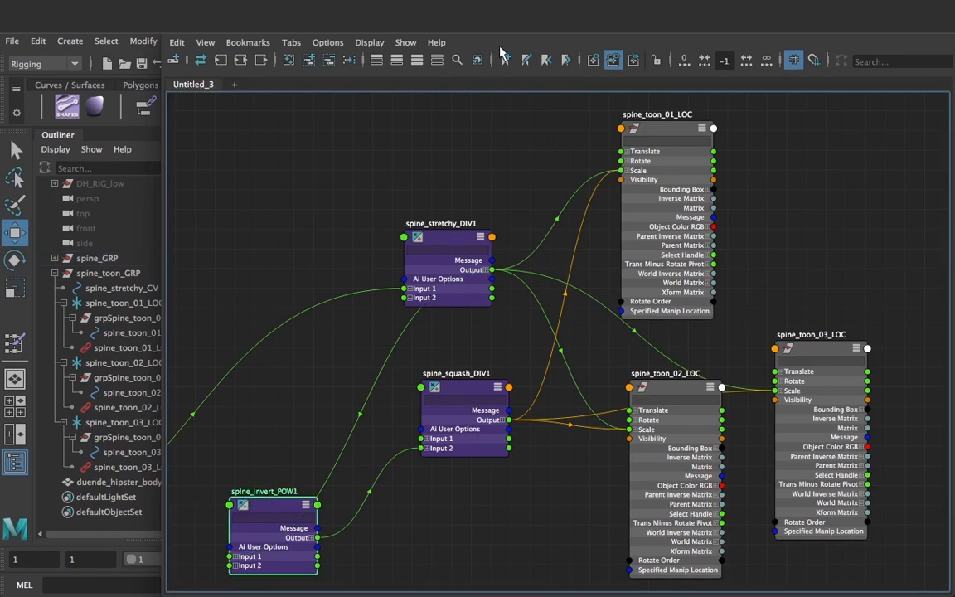
pyautogui.moveTo(262, 24); pyautogui.dragTo(140, 499)
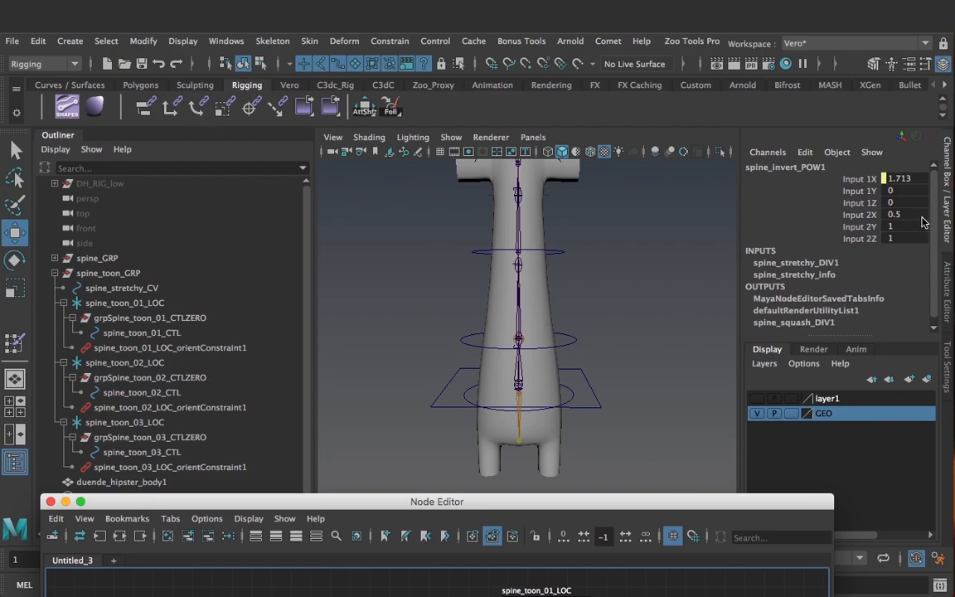
# - Test the squash strength by varying Input 2X of spine_invert_POW1, including 1.5, and set it back to 0.5
pyautogui.click(870, 216)
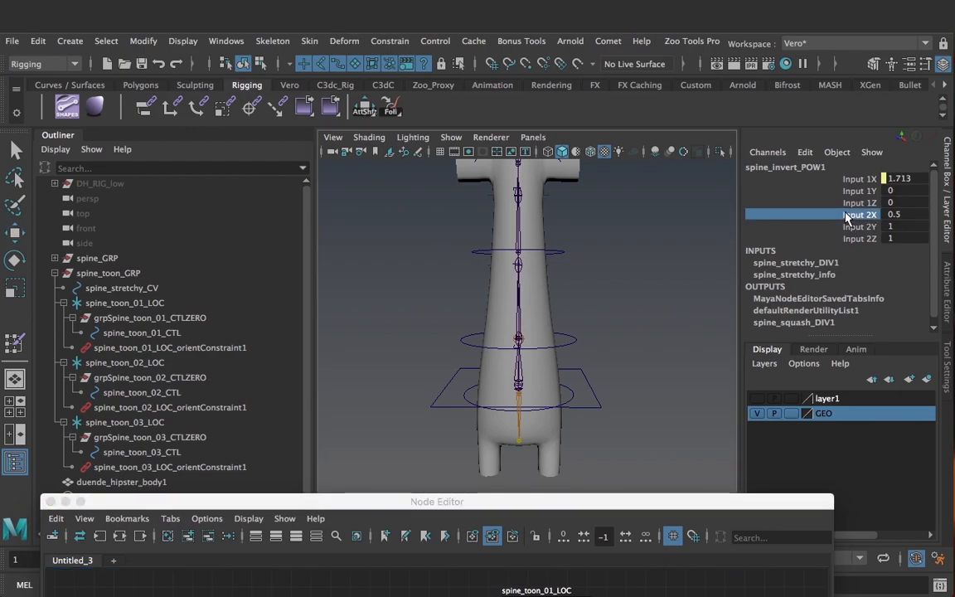
pyautogui.moveTo(617, 288); pyautogui.dragTo(586, 283, button='middle')
pyautogui.click(903, 215)
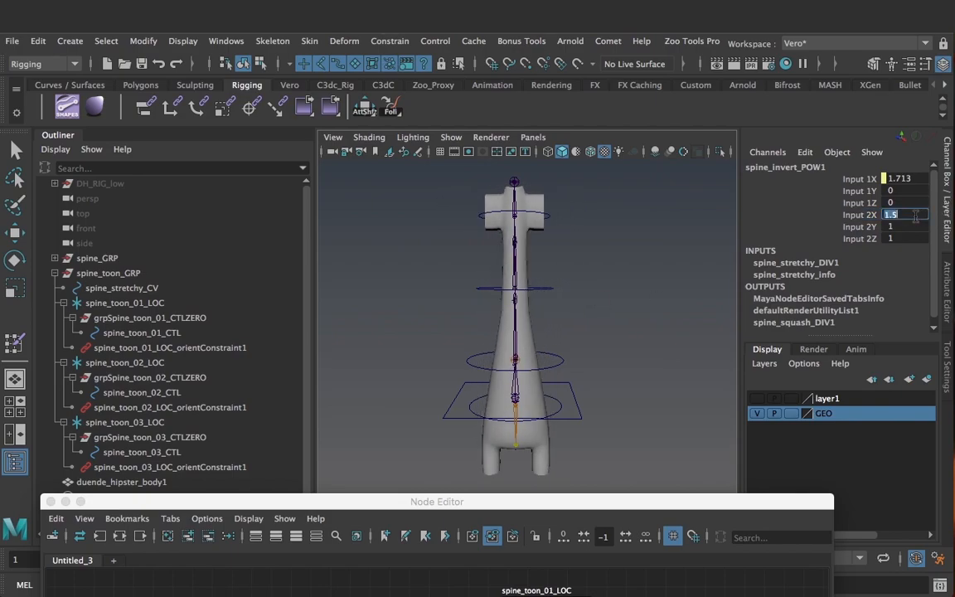
pyautogui.press('Return')
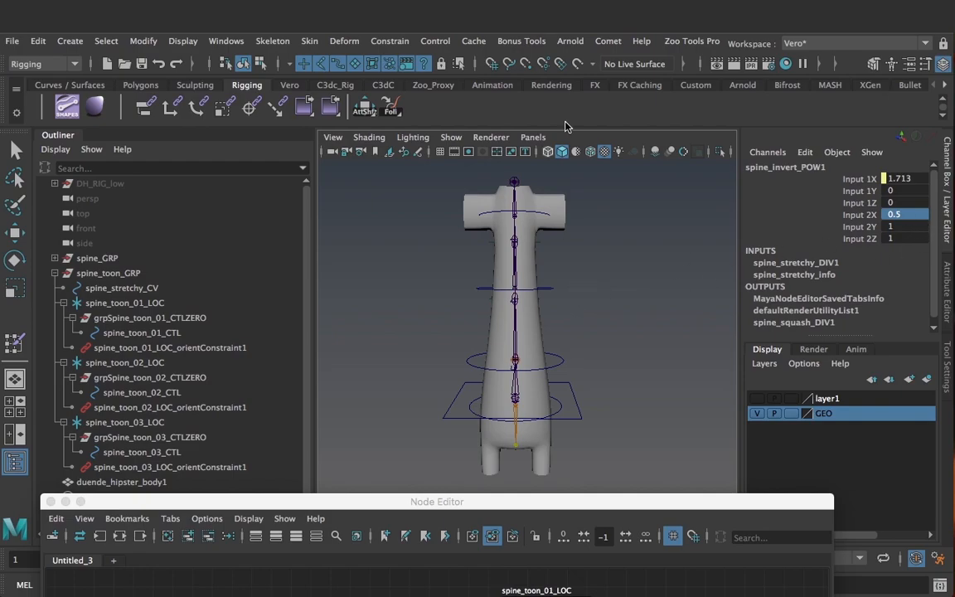
# - Try moving the spine_toon_02_CTL control on the stretched spine, and undo the move
pyautogui.moveTo(477, 190); pyautogui.dragTo(542, 253)
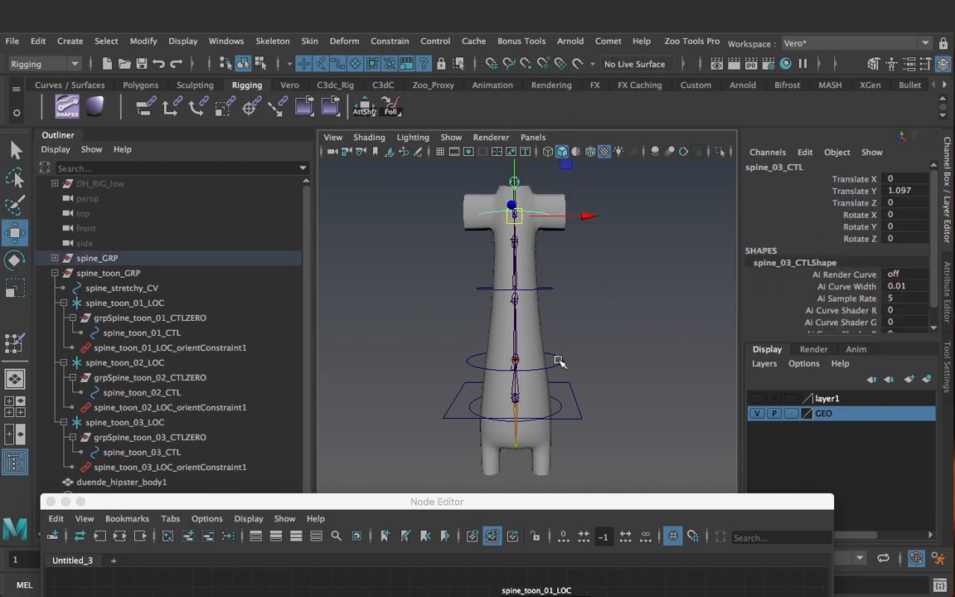
pyautogui.keyDown('alt'); pyautogui.moveTo(573, 312); pyautogui.dragTo(425, 302); pyautogui.keyUp('alt')
pyautogui.click(511, 297)
pyautogui.click(466, 292)
pyautogui.hotkey('ctrl', 'z')
pyautogui.hotkey('ctrl', 'z')
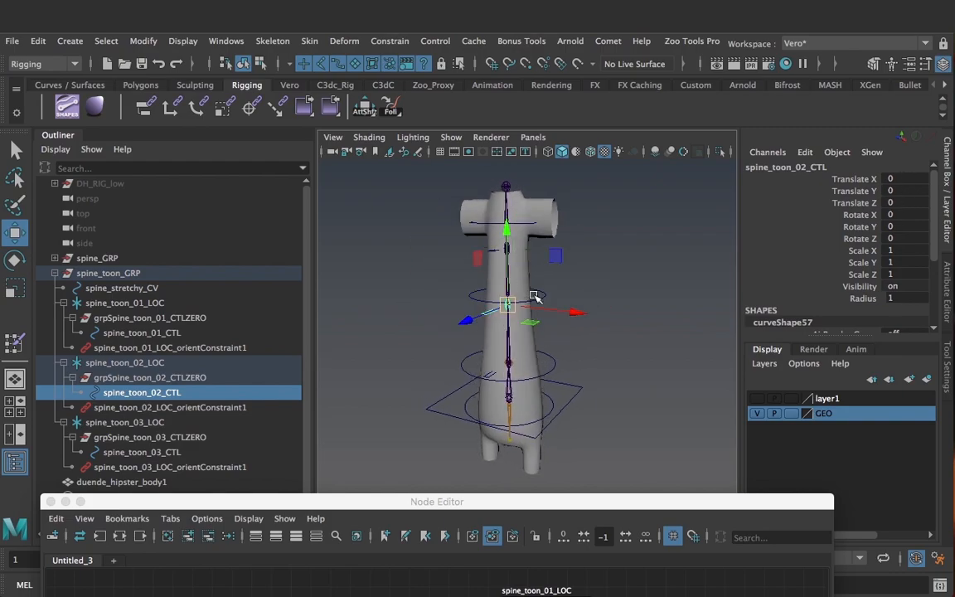
pyautogui.click(536, 267)
pyautogui.click(489, 312)
pyautogui.moveTo(509, 305); pyautogui.dragTo(527, 224)
pyautogui.hotkey('ctrl', 'z')
# - Select the moved spine controls, reset their translate and rotate channels to 0, and deselect everything
pyautogui.click(547, 265)
pyautogui.click(534, 297)
pyautogui.moveTo(914, 212); pyautogui.dragTo(905, 178)
pyautogui.write('0')
pyautogui.press('Return')
pyautogui.click(628, 348)
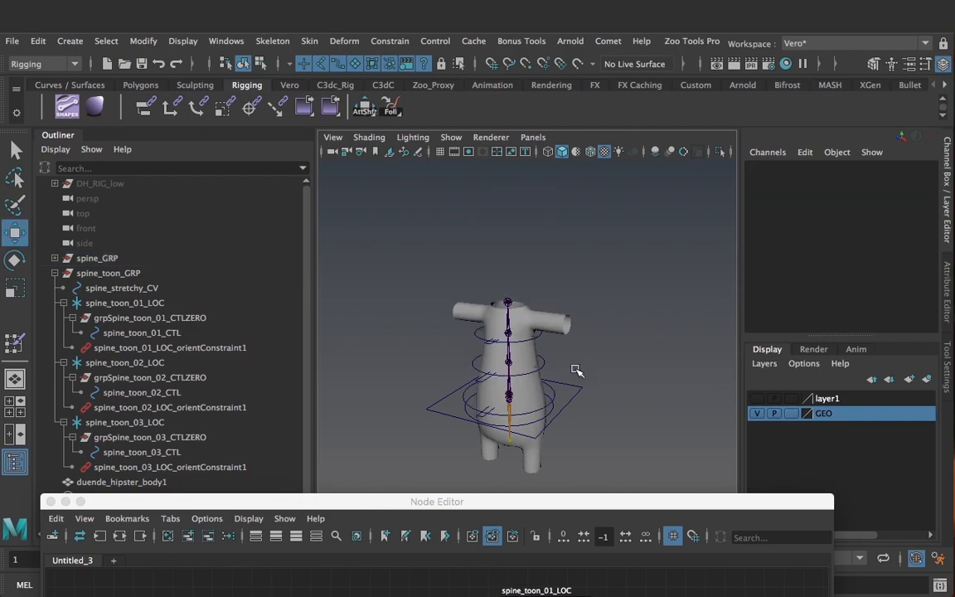
pyautogui.keyDown('alt'); pyautogui.moveTo(639, 351); pyautogui.dragTo(658, 330); pyautogui.keyUp('alt')
pyautogui.scroll(2, 603, 364)
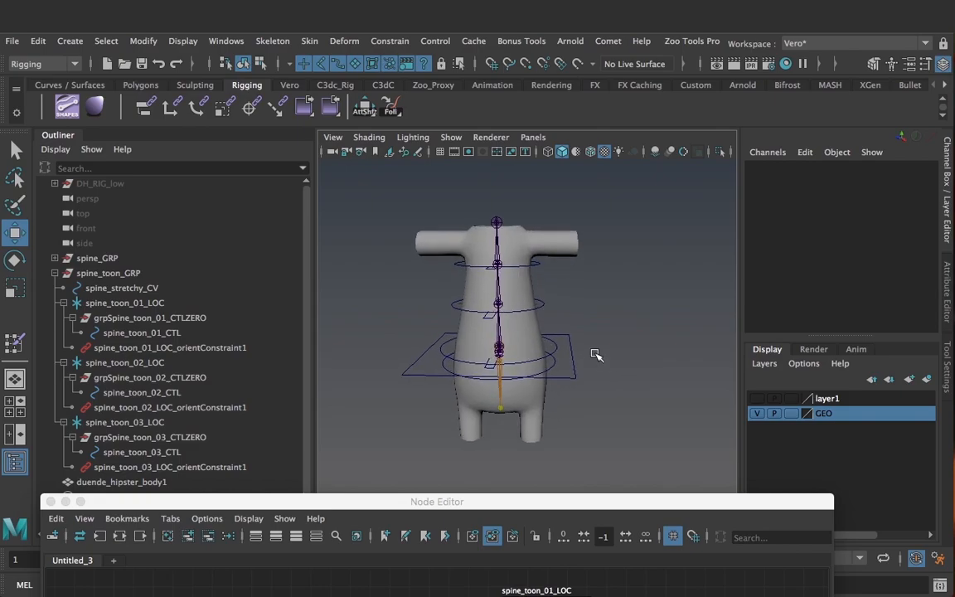